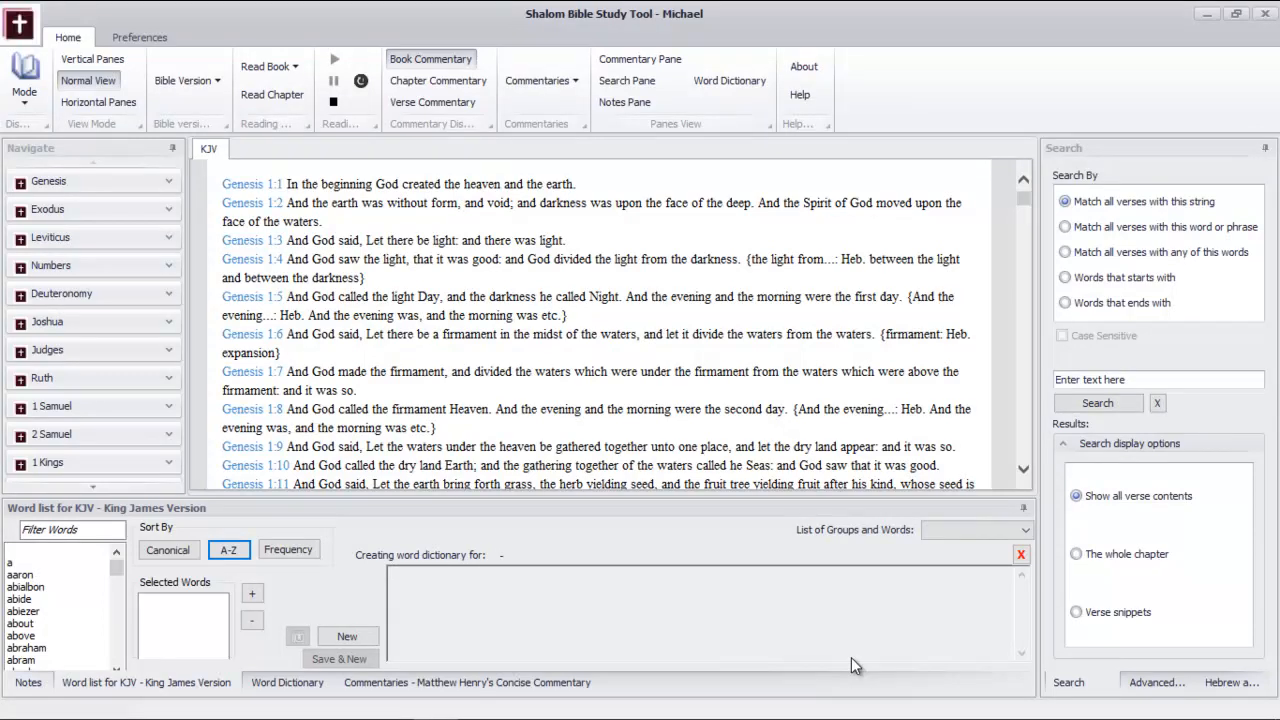
Show the notes pane, switch it to verse group notes, and title the group "Salutation in Paul's Epistles"
left_click(625, 103)
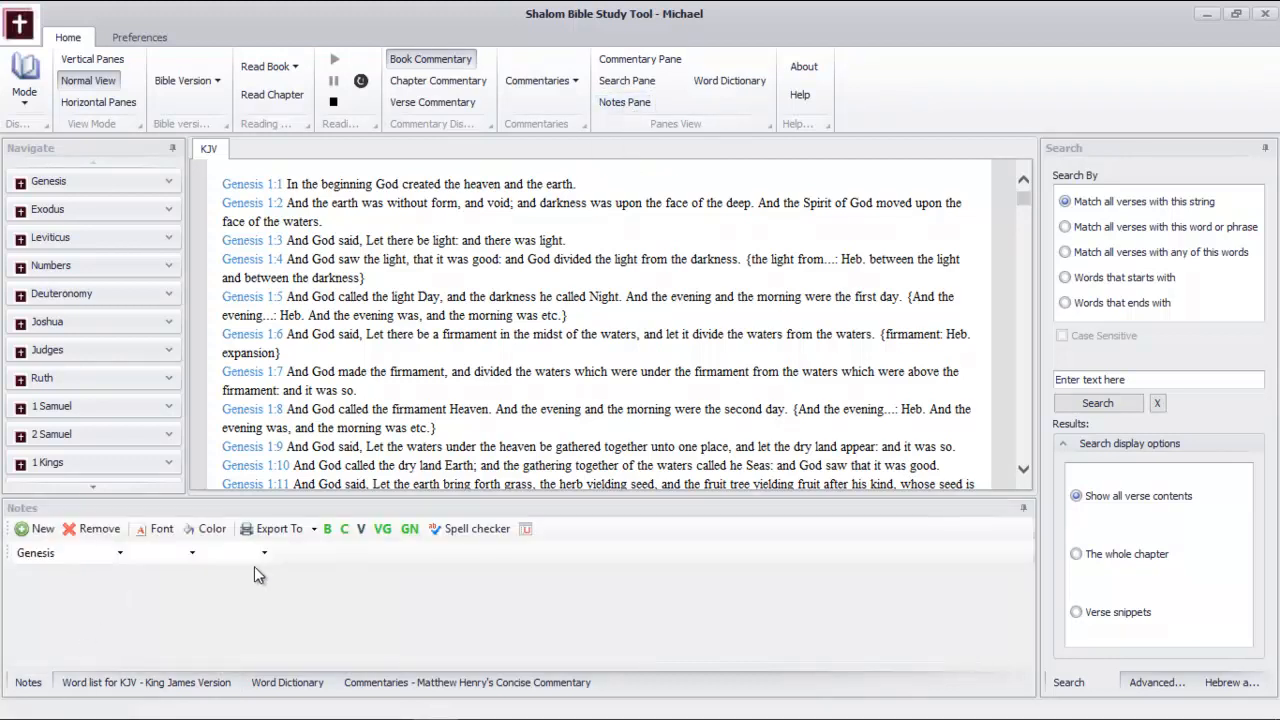
left_click(383, 530)
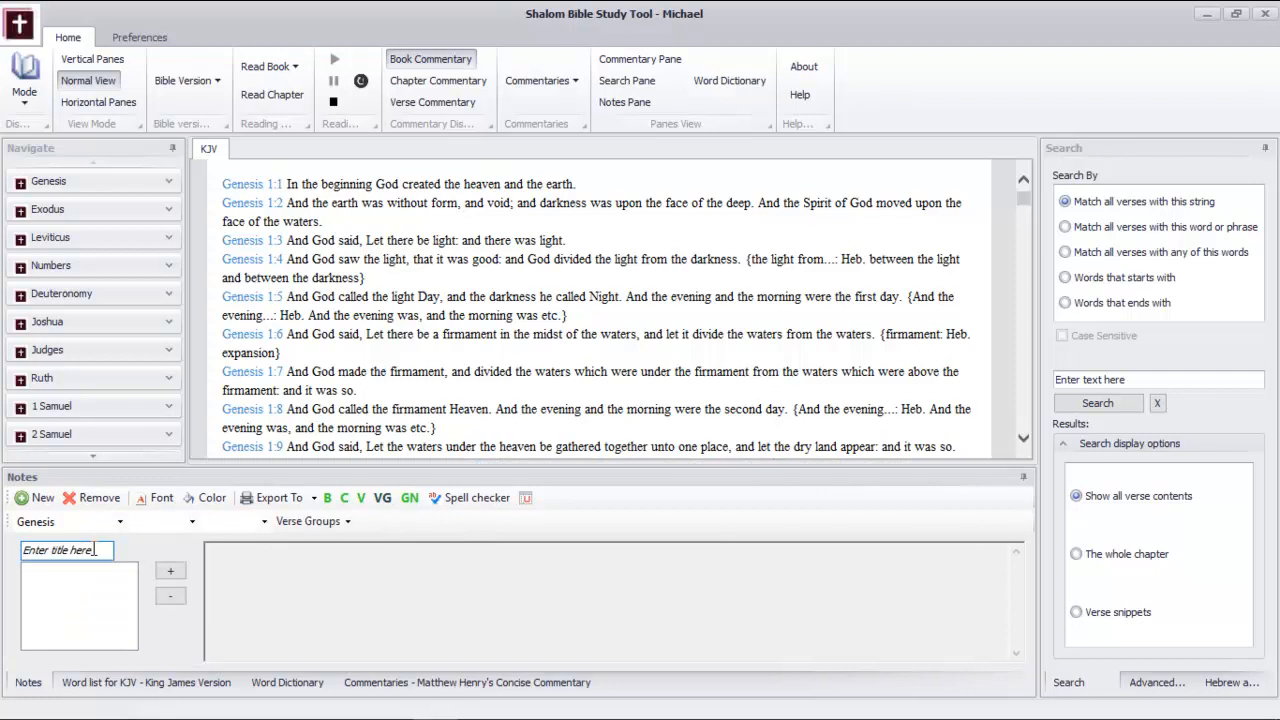
key("BackSpace")
key("BackSpace")
key("BackSpace")
key("BackSpace")
key("BackSpace")
key("BackSpace")
key("BackSpace")
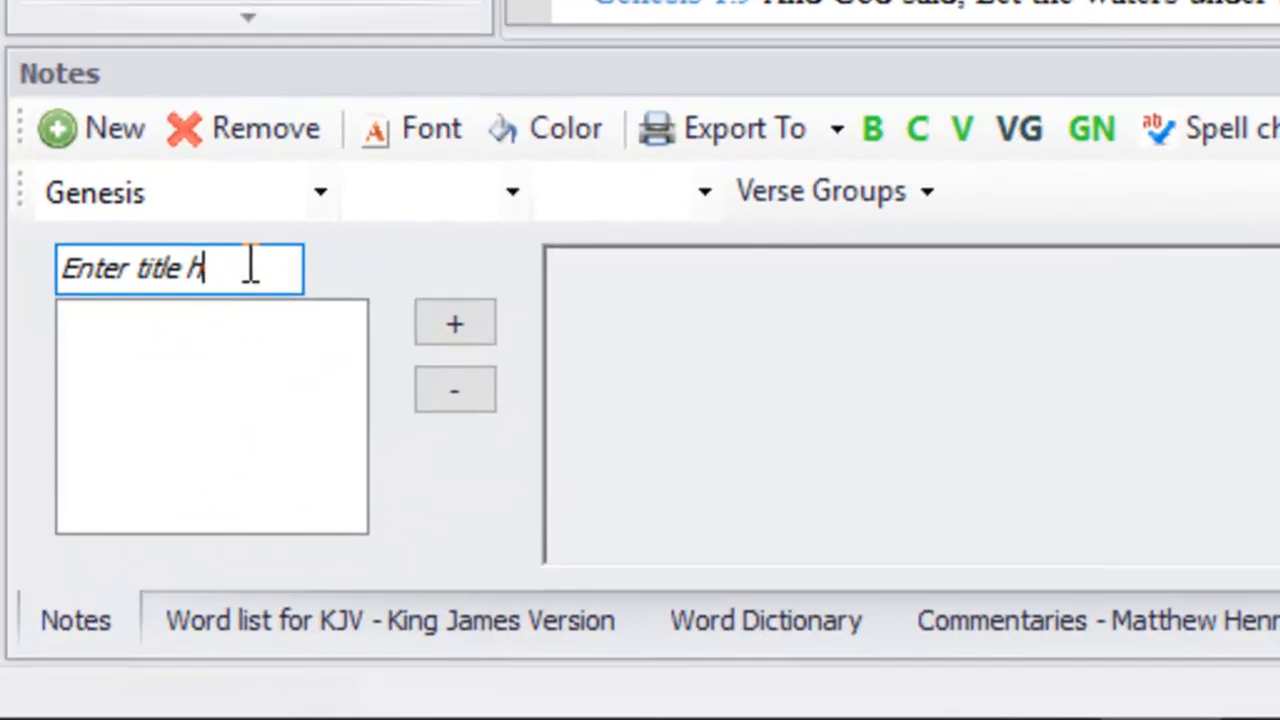
key("BackSpace")
key("BackSpace")
key("BackSpace")
key("BackSpace")
key("BackSpace")
key("BackSpace")
key("BackSpace")
key("BackSpace")
key("BackSpace")
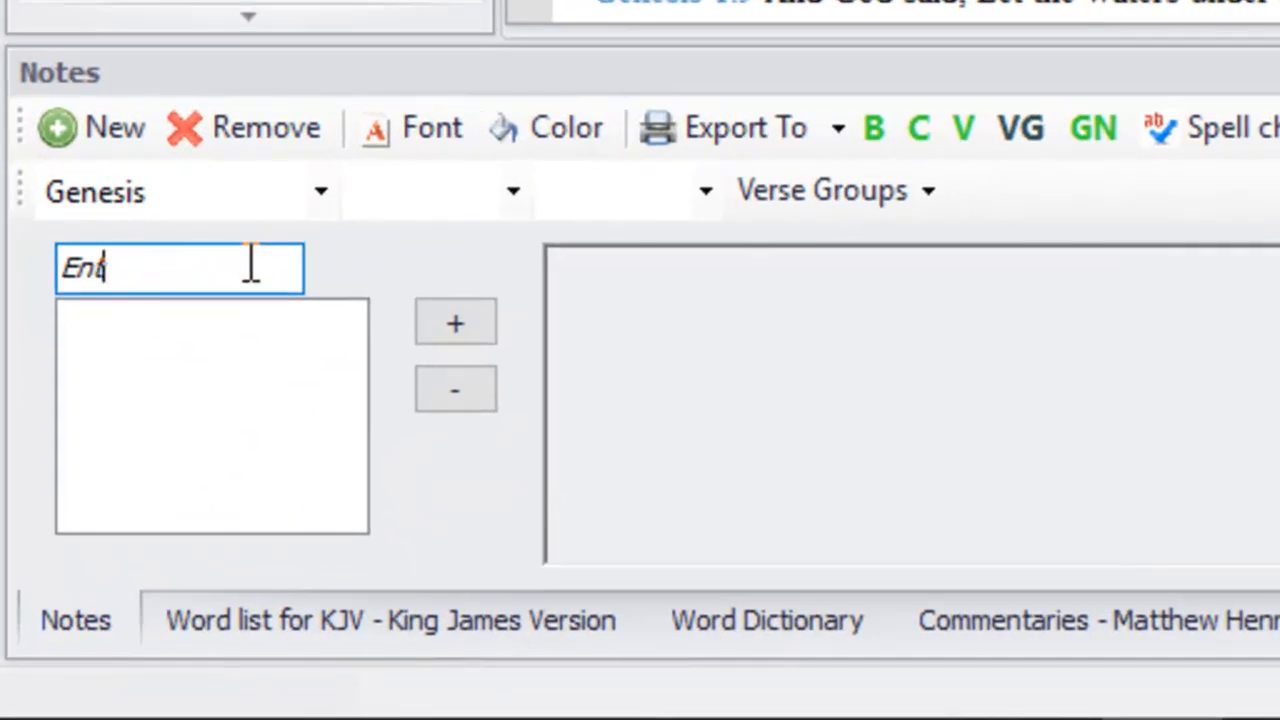
type("Sa")
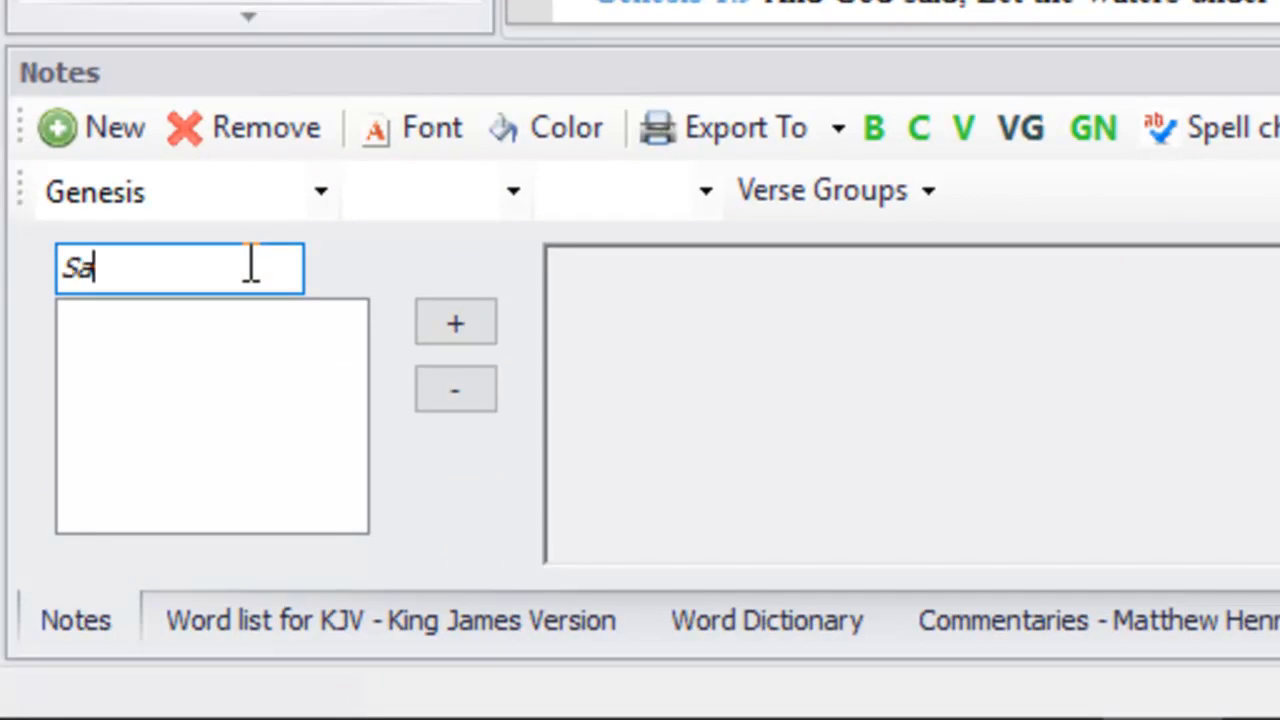
type("lutation")
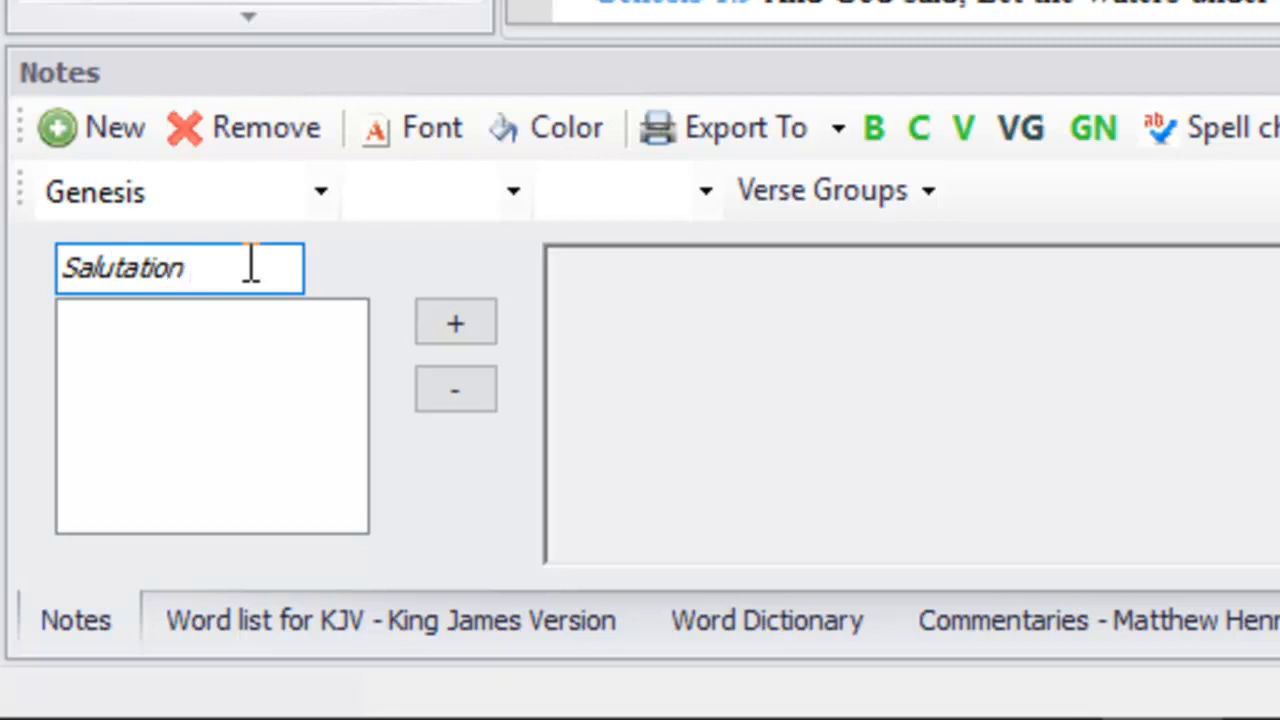
type(" in Pa")
type("ul")
type("'s B")
type("pist")
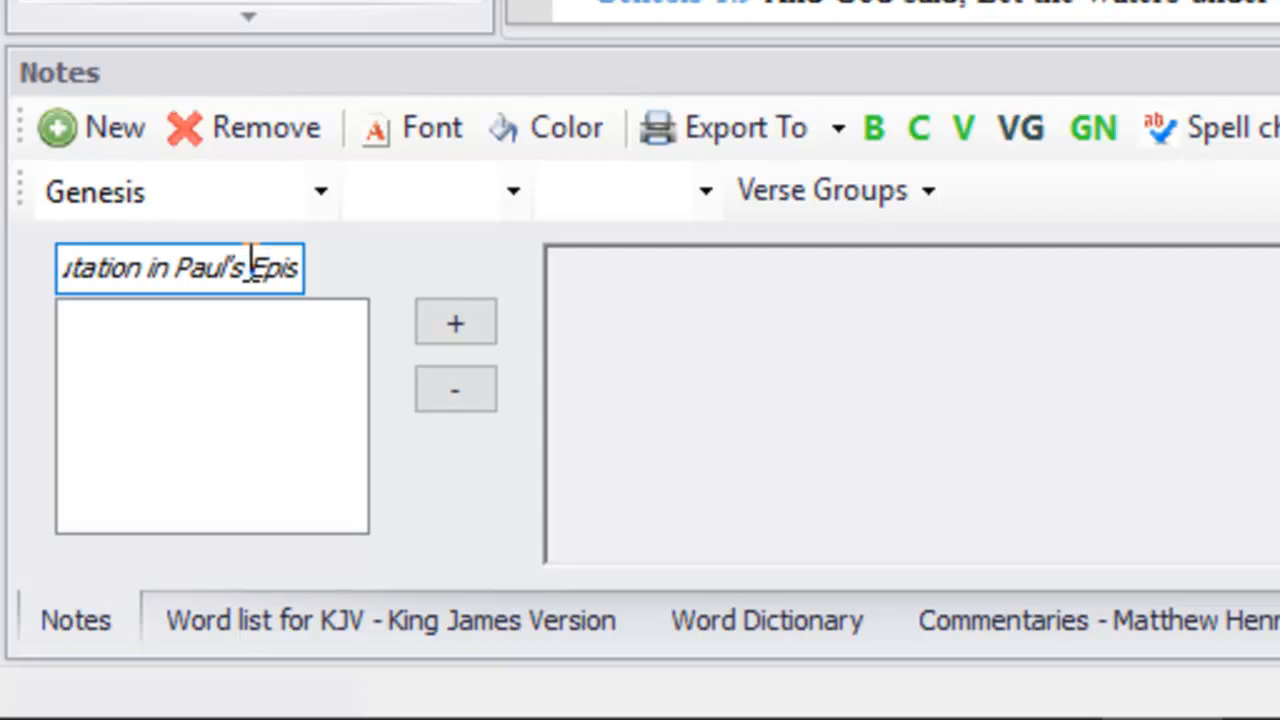
type("les")
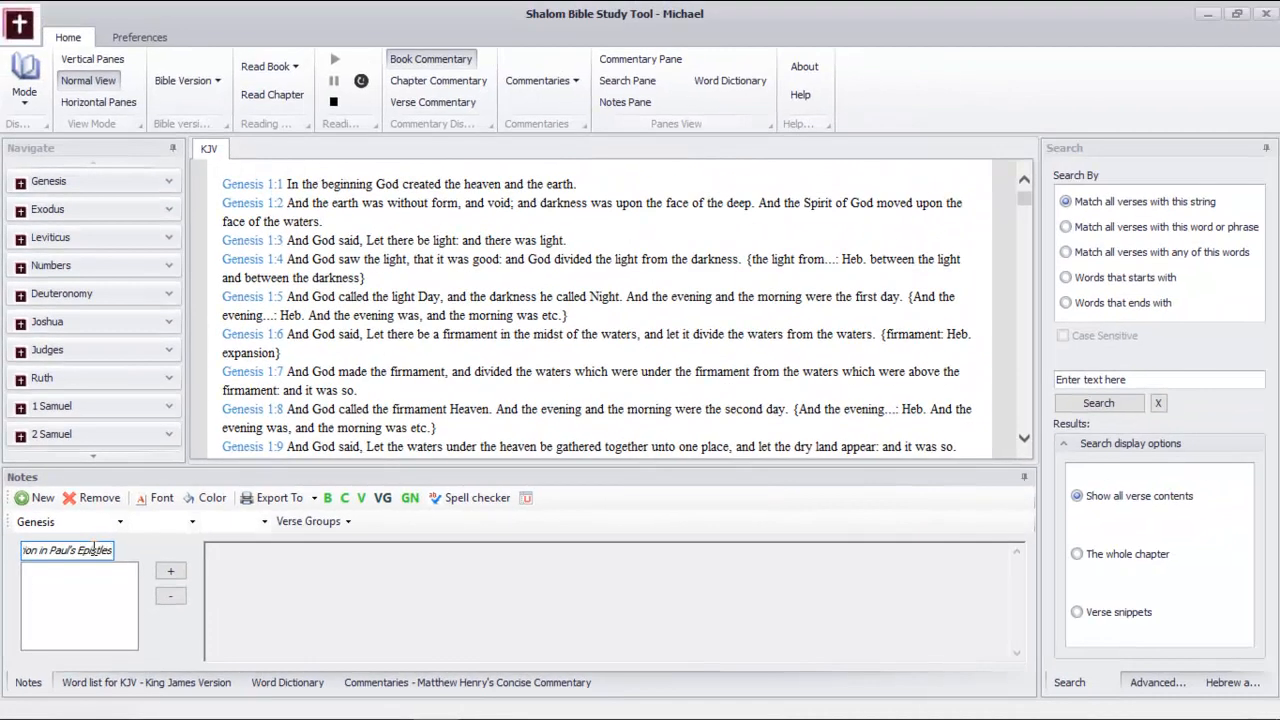
Find 1 Corinthians in the book navigation and display its text in the KJV reading view
scroll(82, 340, "down", 12)
scroll(83, 340, "down", 7)
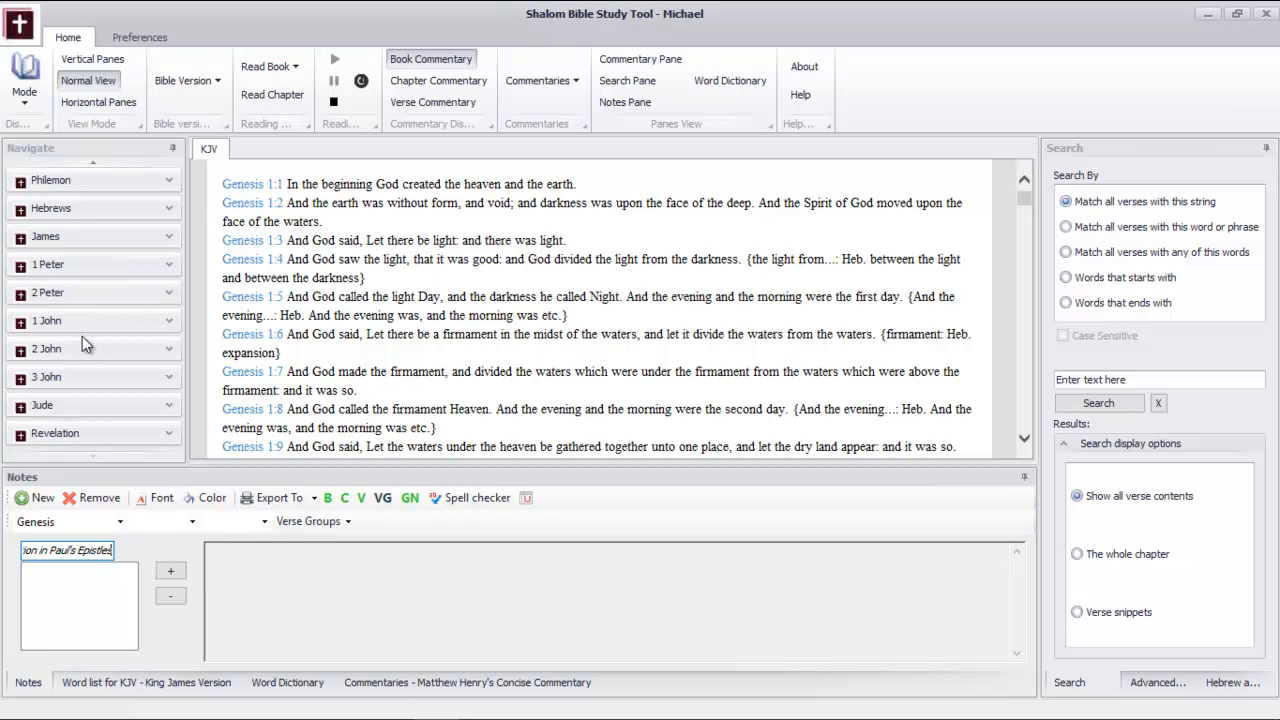
scroll(83, 343, "up", 5)
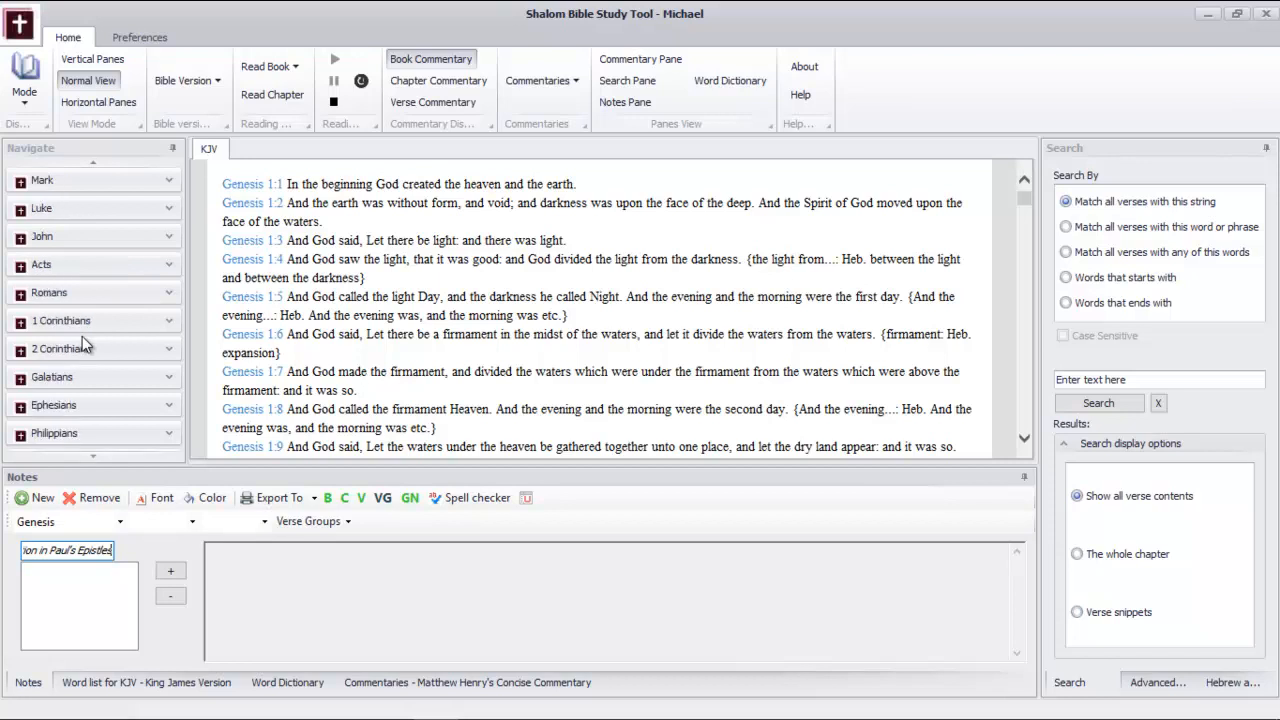
left_click(169, 323)
Choose 1 Corinthians, chapter 1, verse 1 in the notes and add it to the verse group
left_click(119, 522)
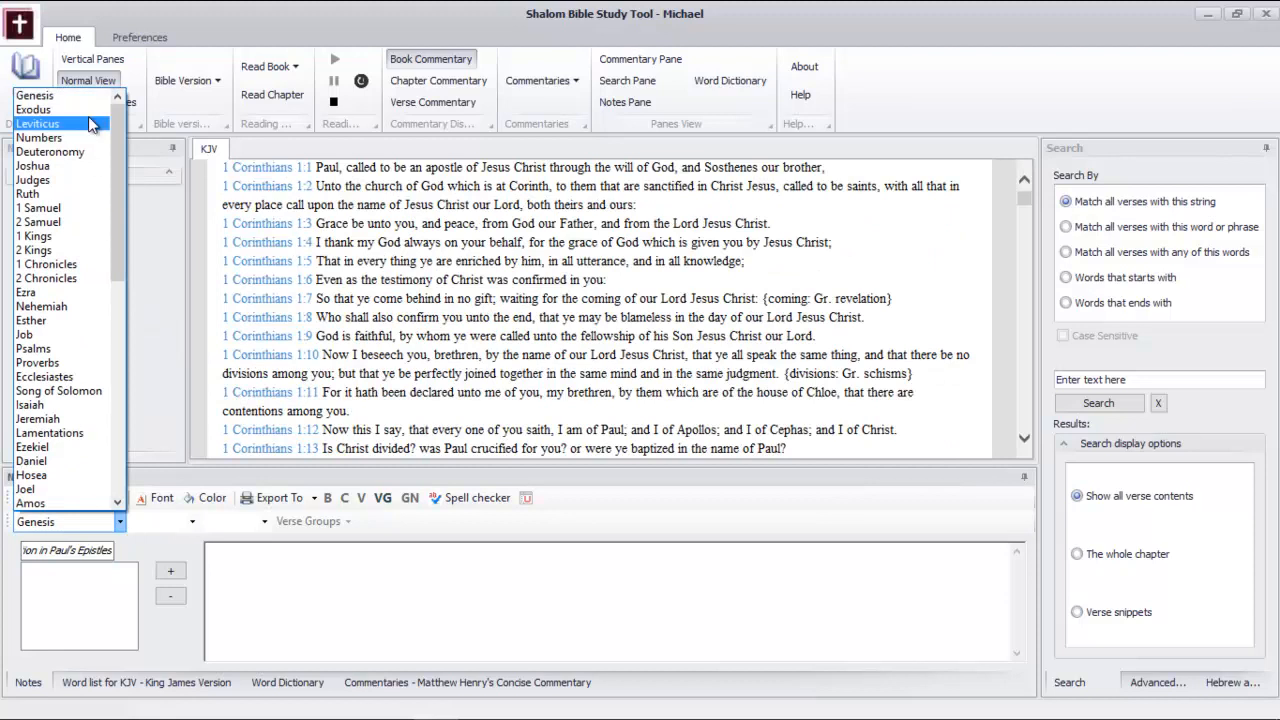
left_click_drag(115, 190, 120, 323)
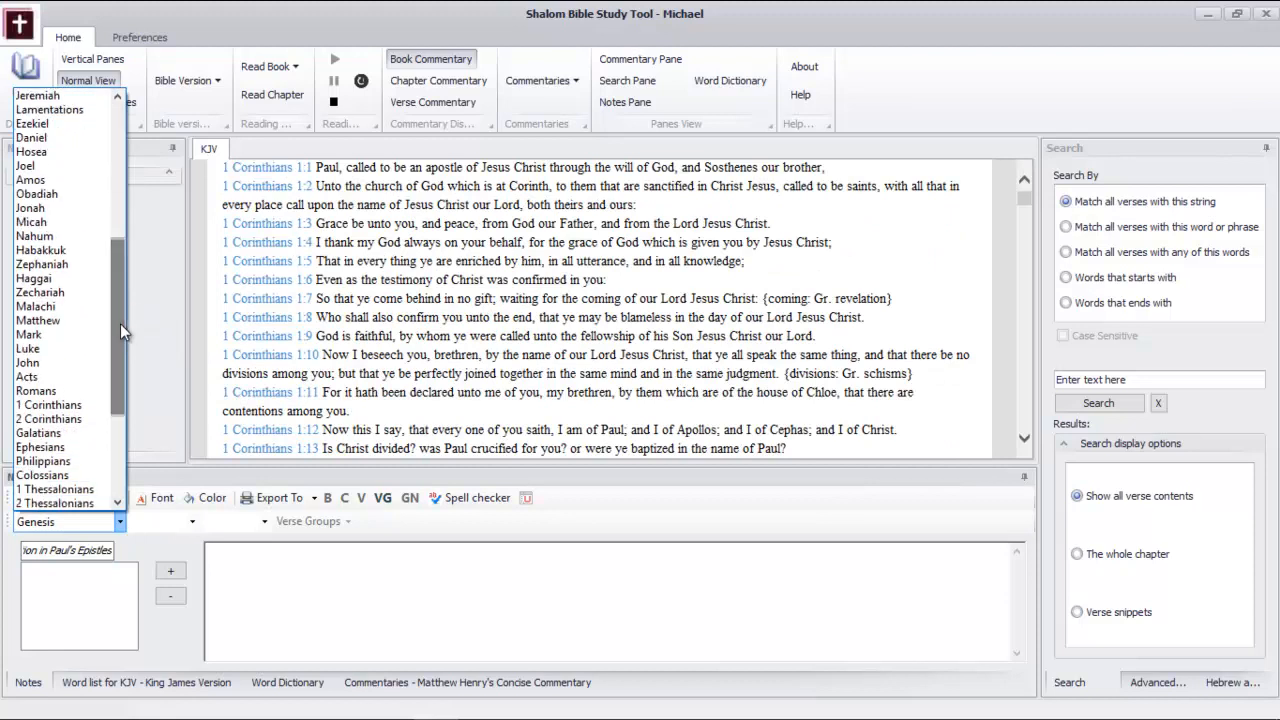
left_click(72, 406)
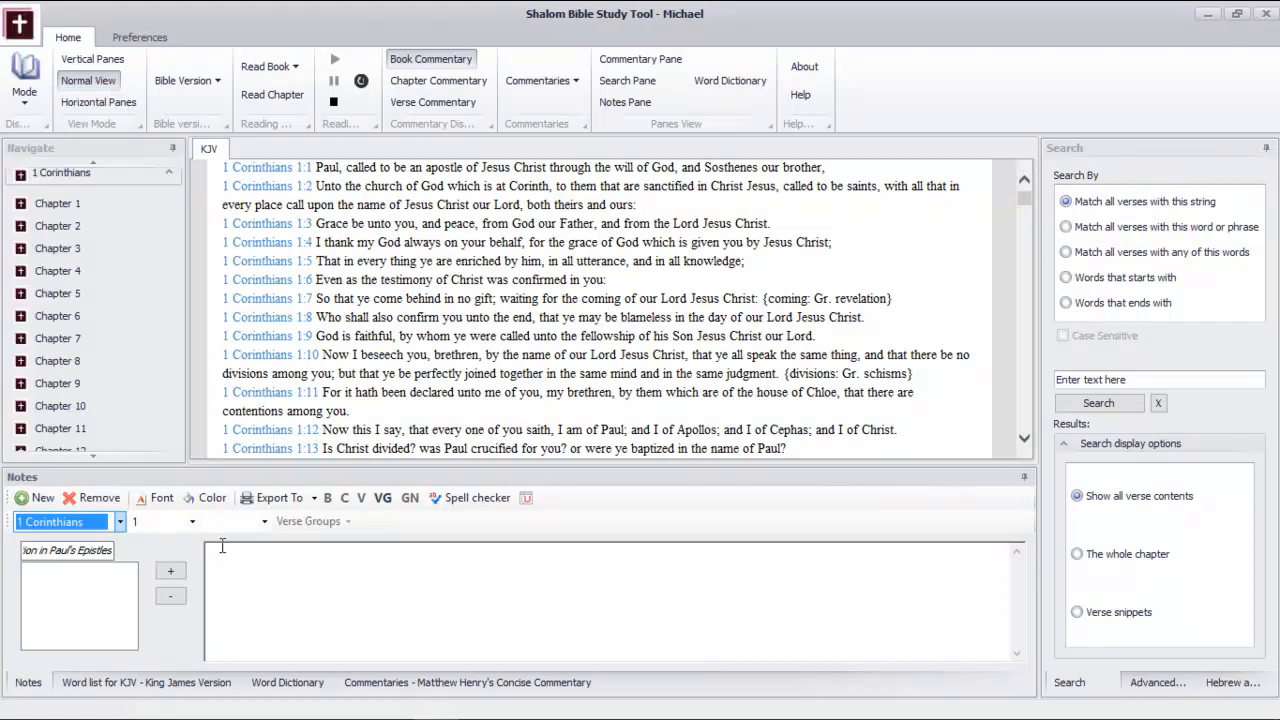
left_click(193, 521)
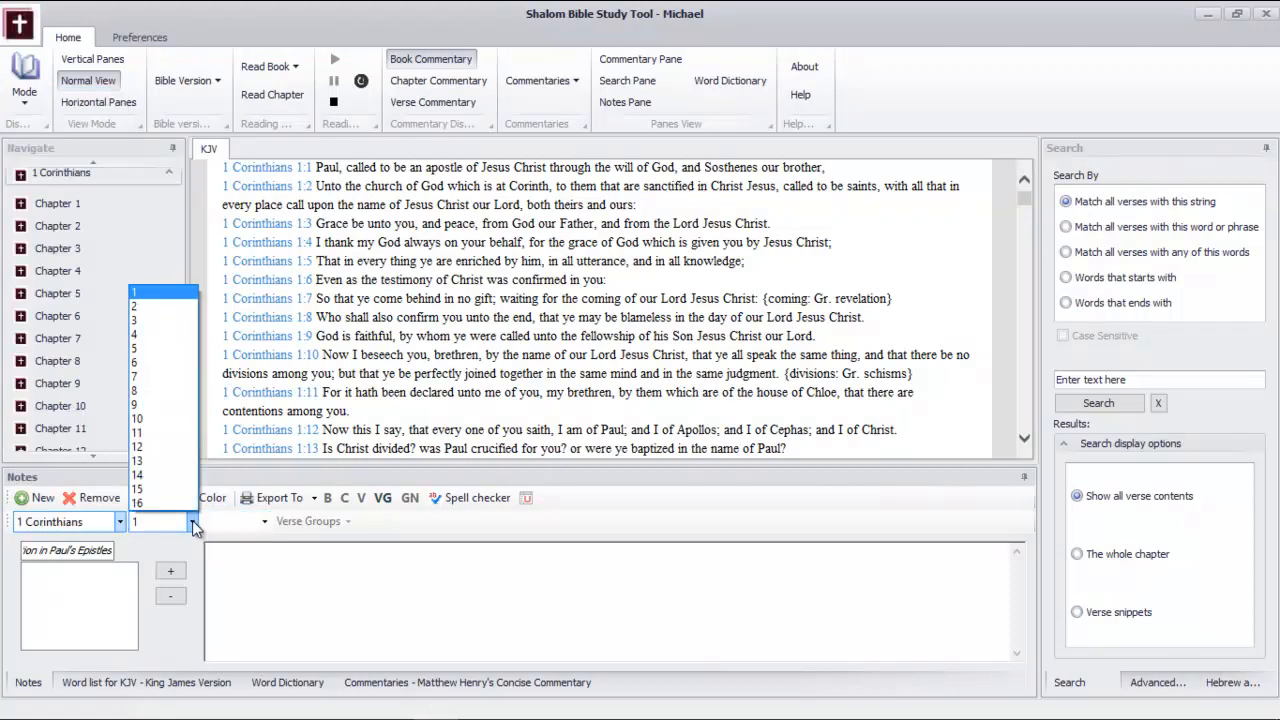
left_click(167, 293)
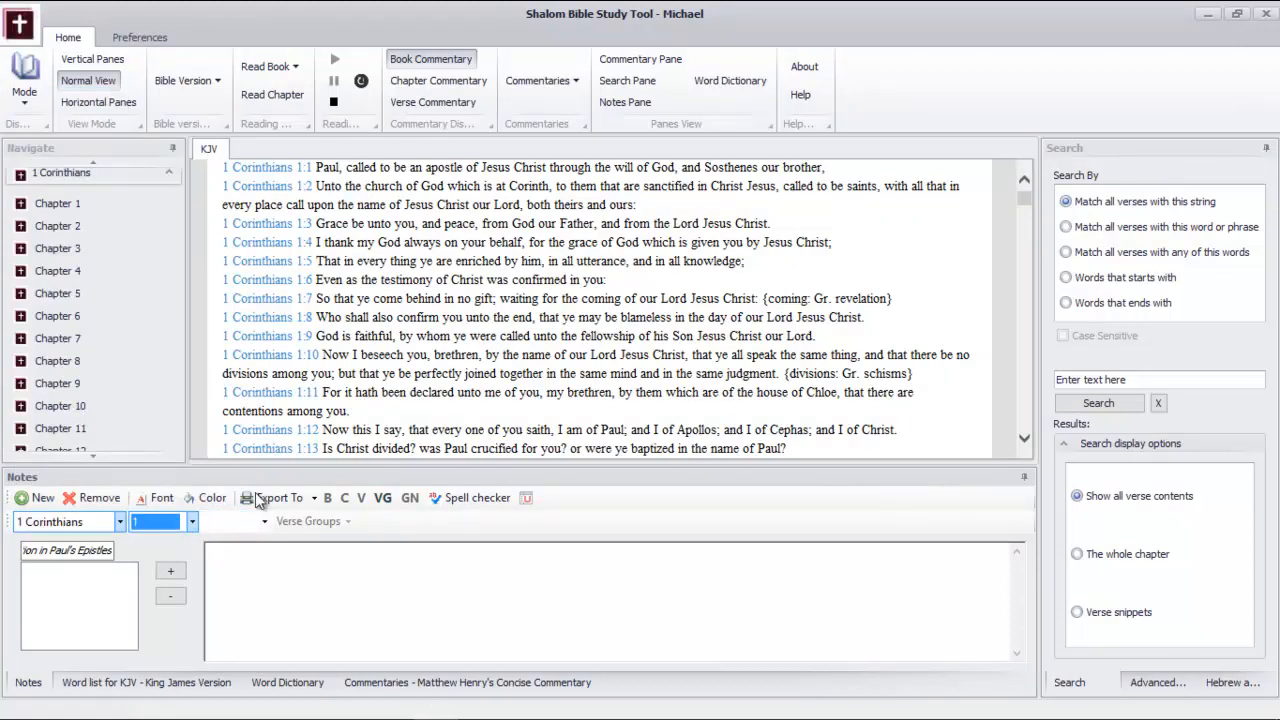
left_click(264, 522)
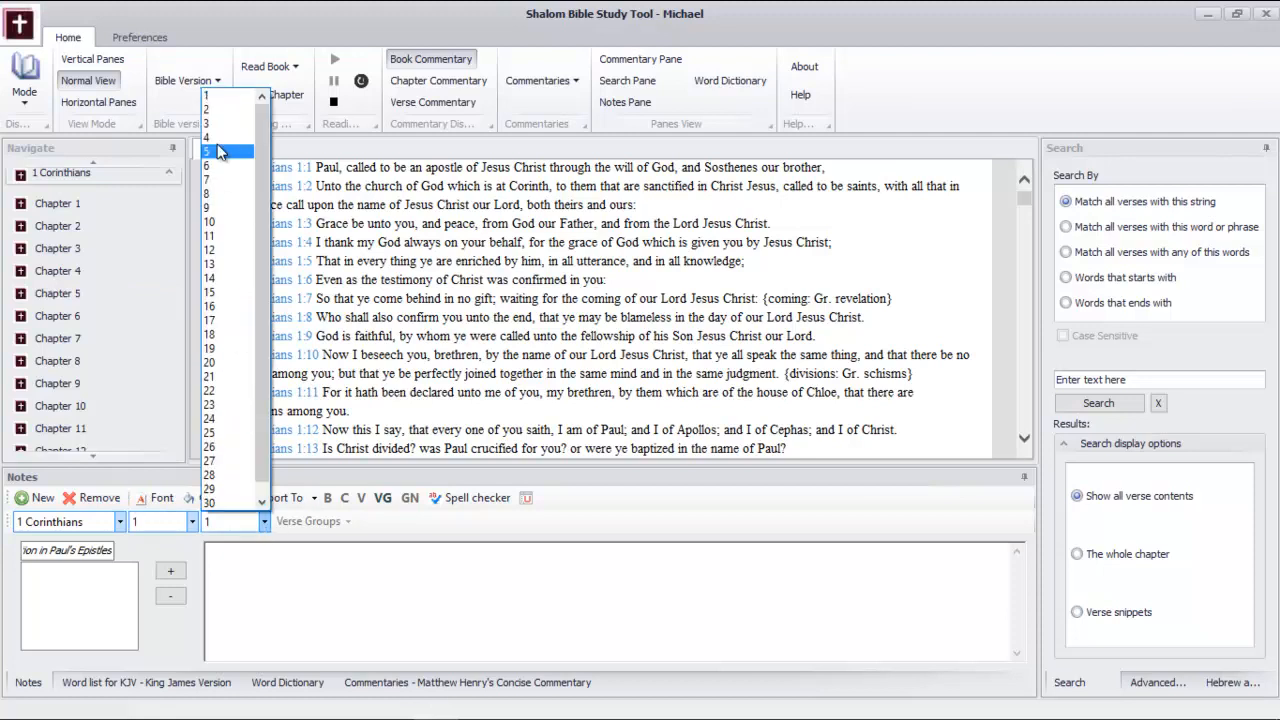
left_click(216, 94)
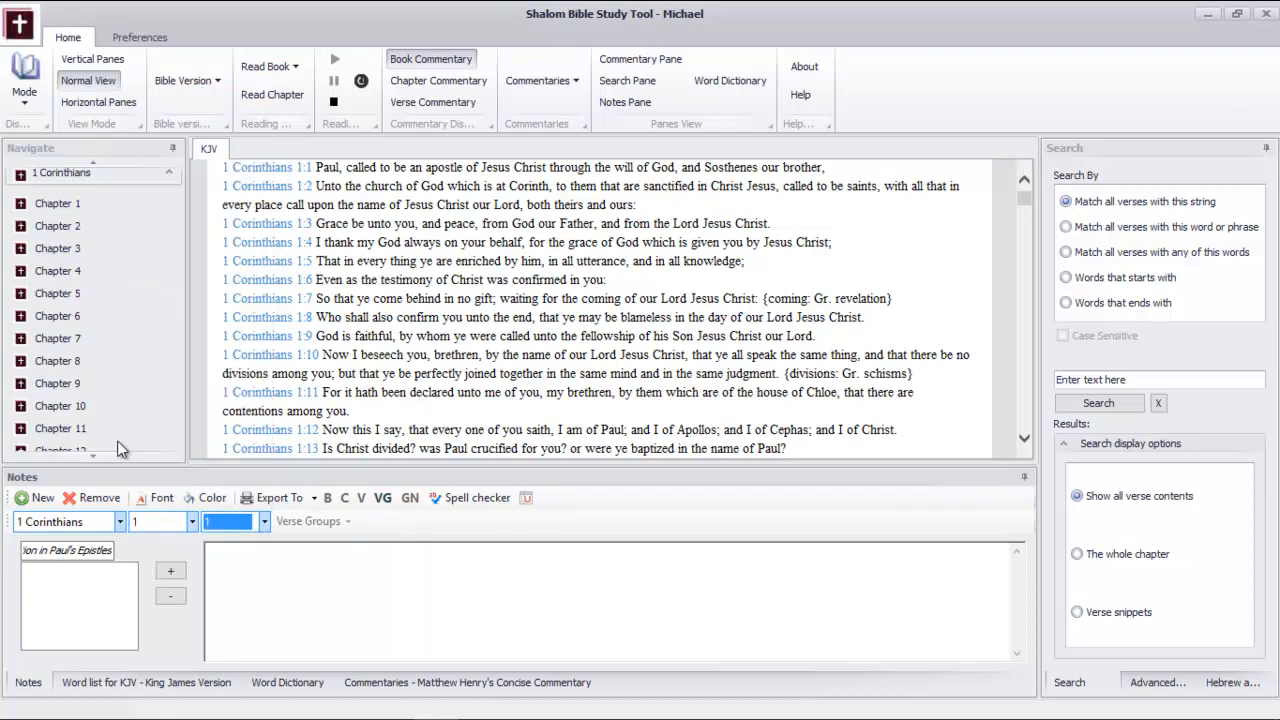
left_click(169, 571)
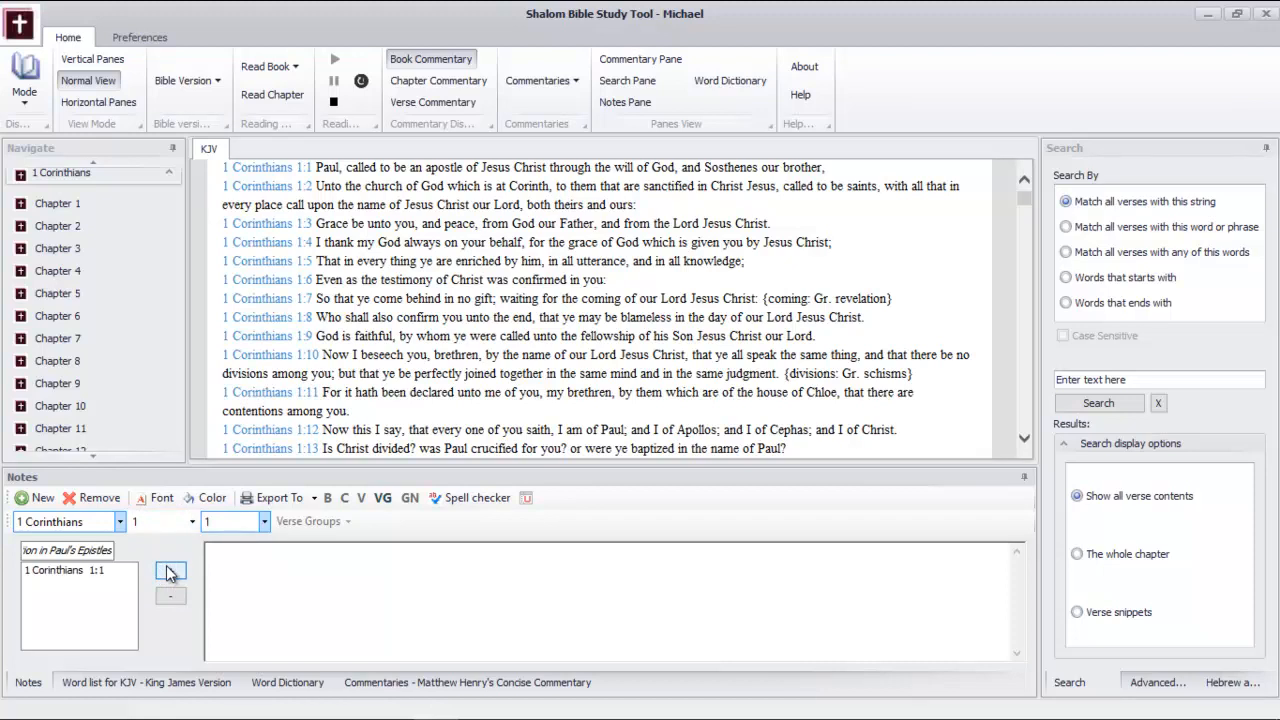
Add verses 2, 3 and 4 of 1 Corinthians chapter 1 to the verse group one by one
left_click(238, 528)
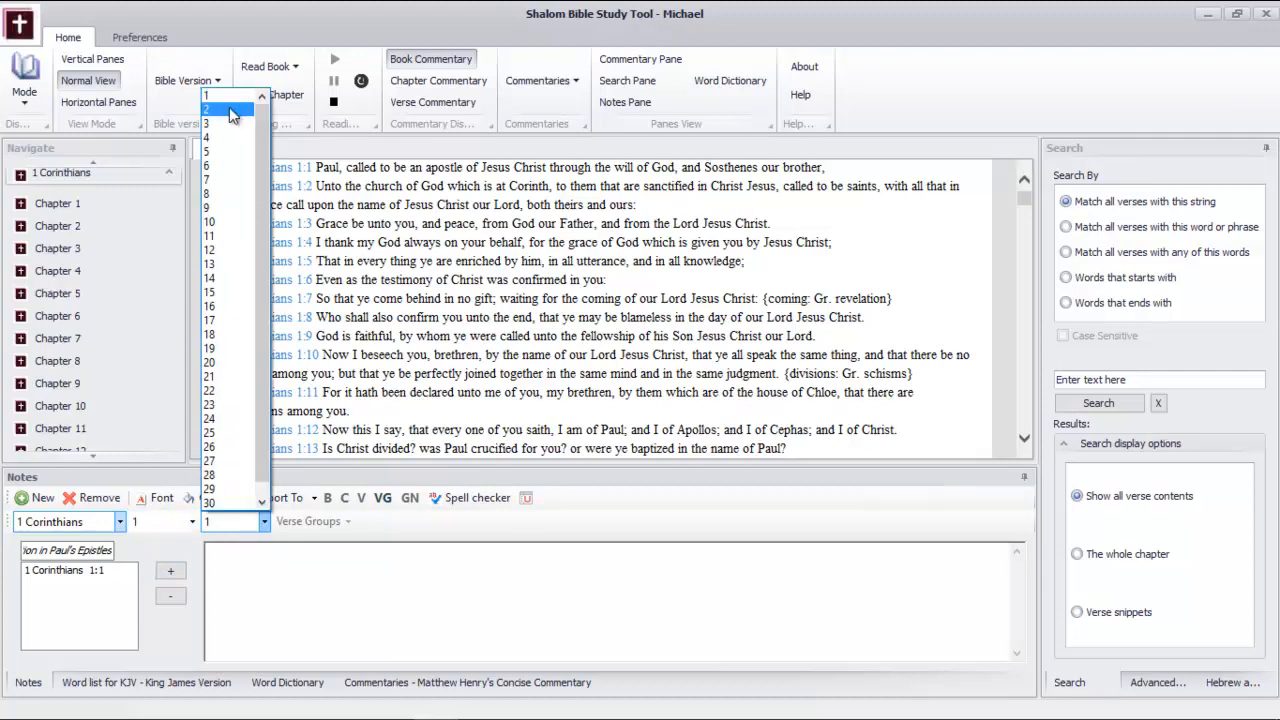
left_click(229, 110)
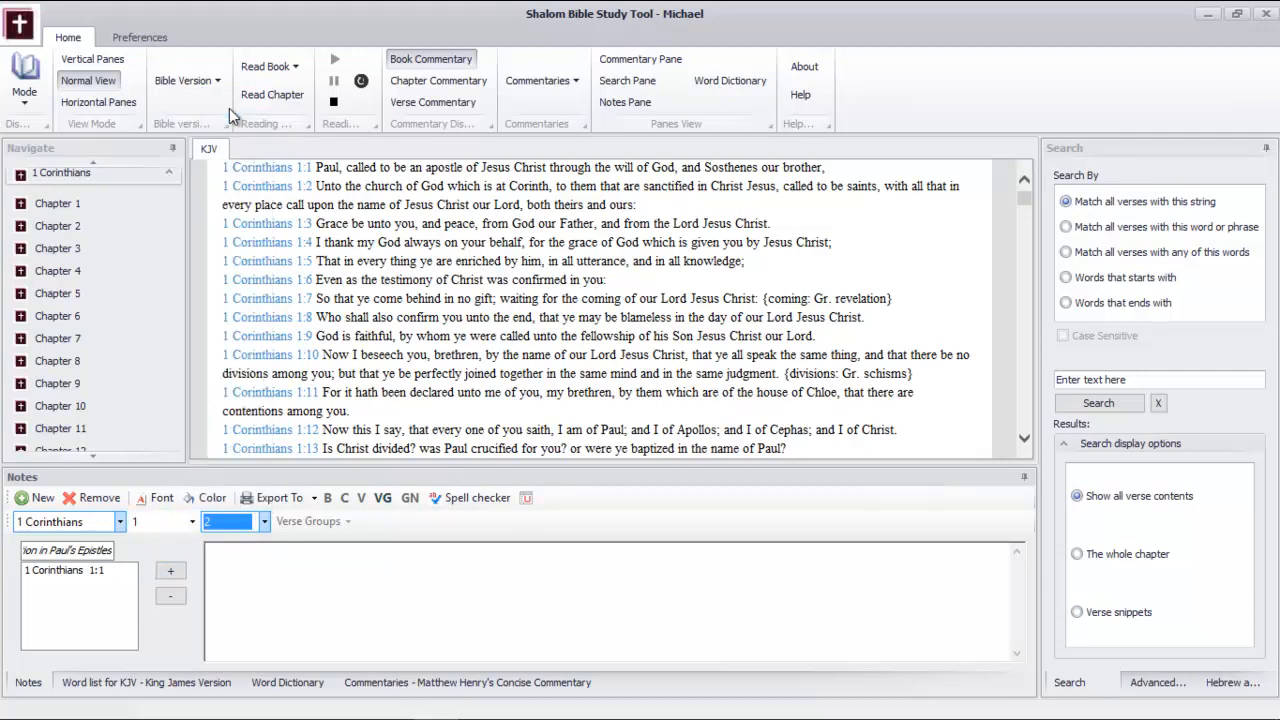
left_click(170, 570)
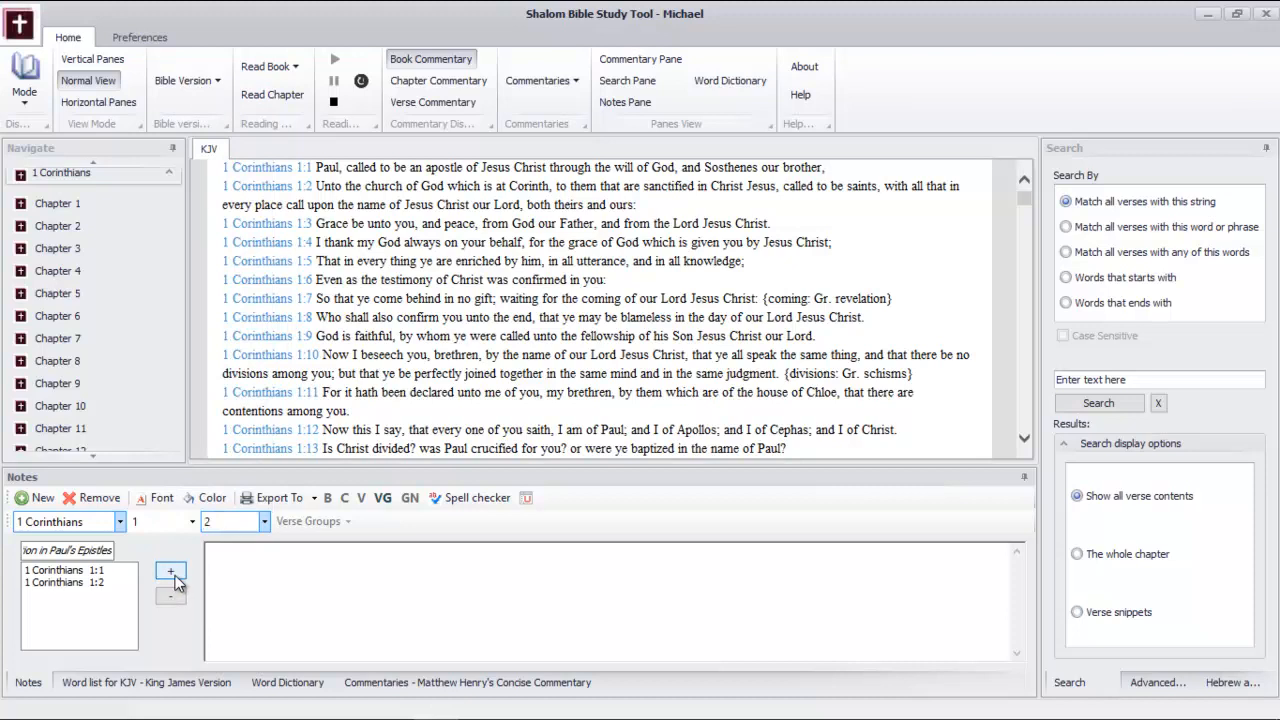
left_click(265, 524)
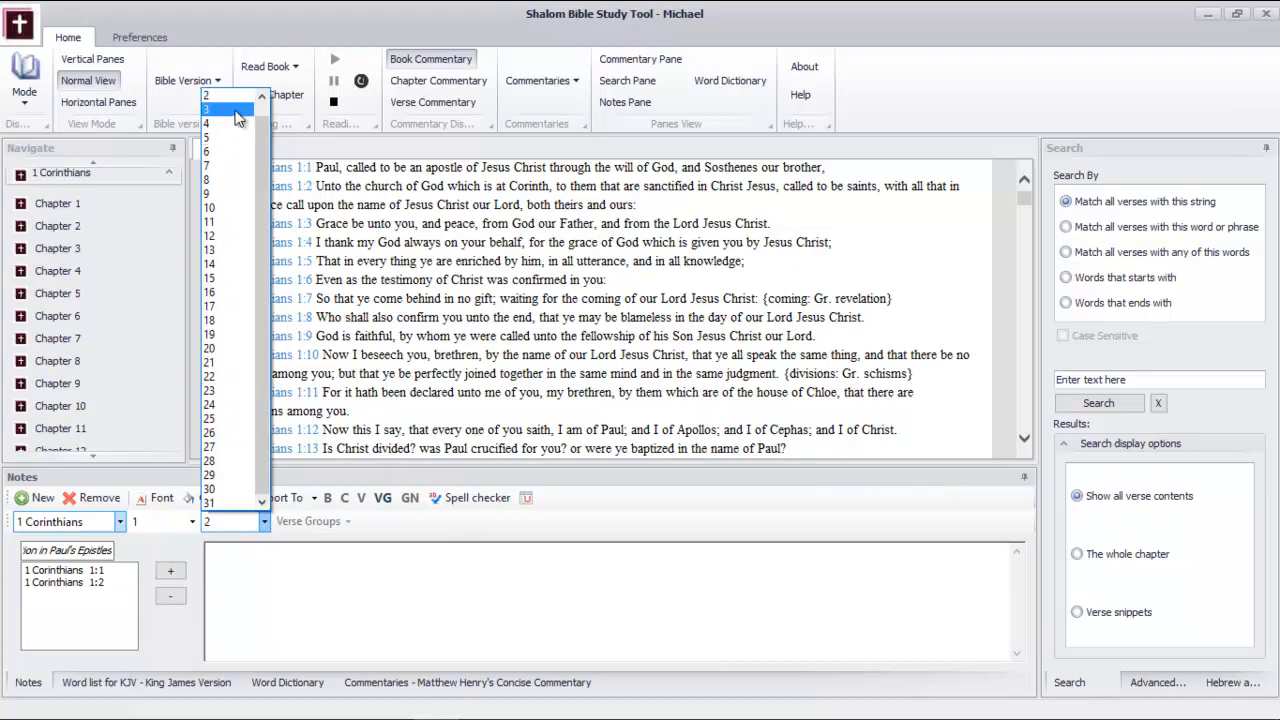
left_click(236, 110)
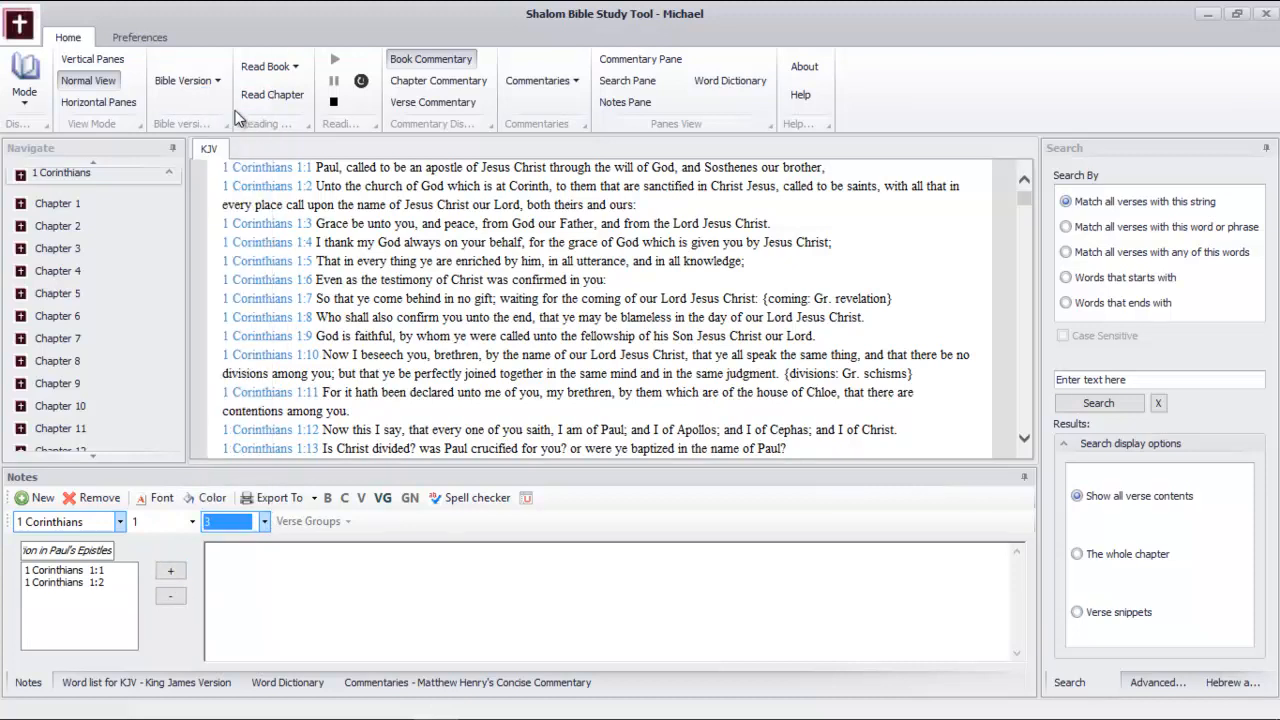
left_click(171, 571)
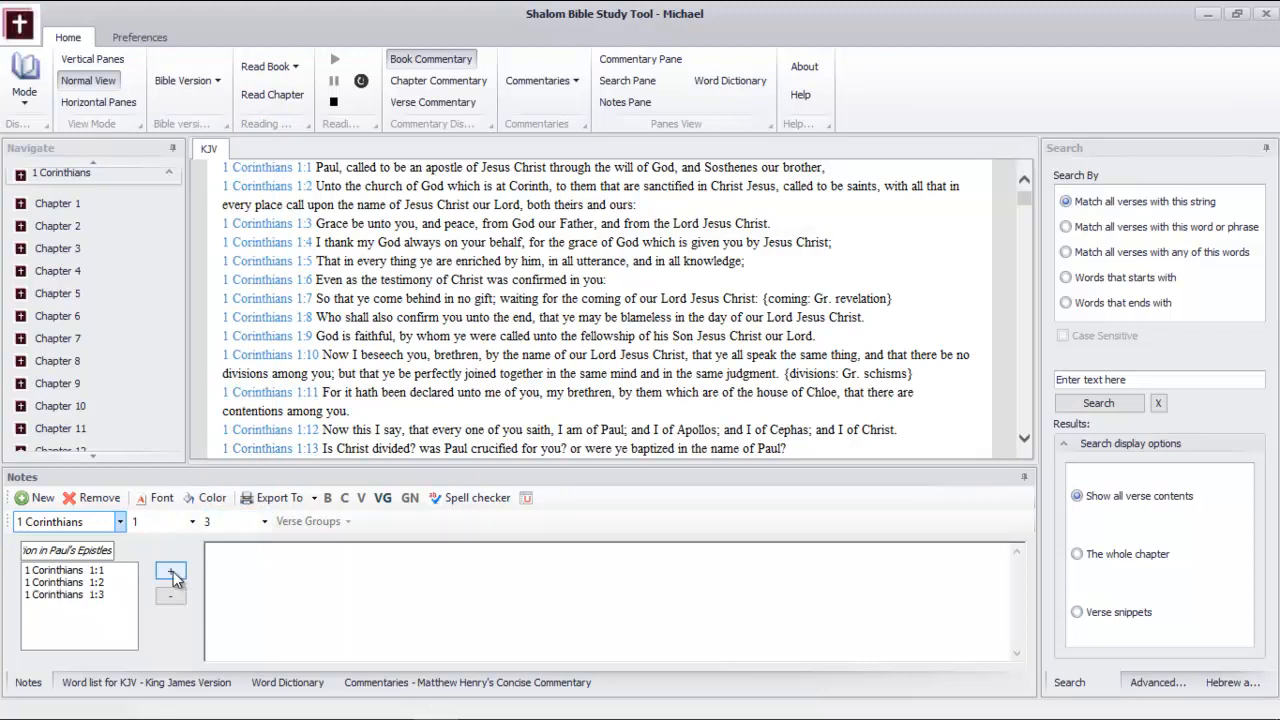
left_click(265, 522)
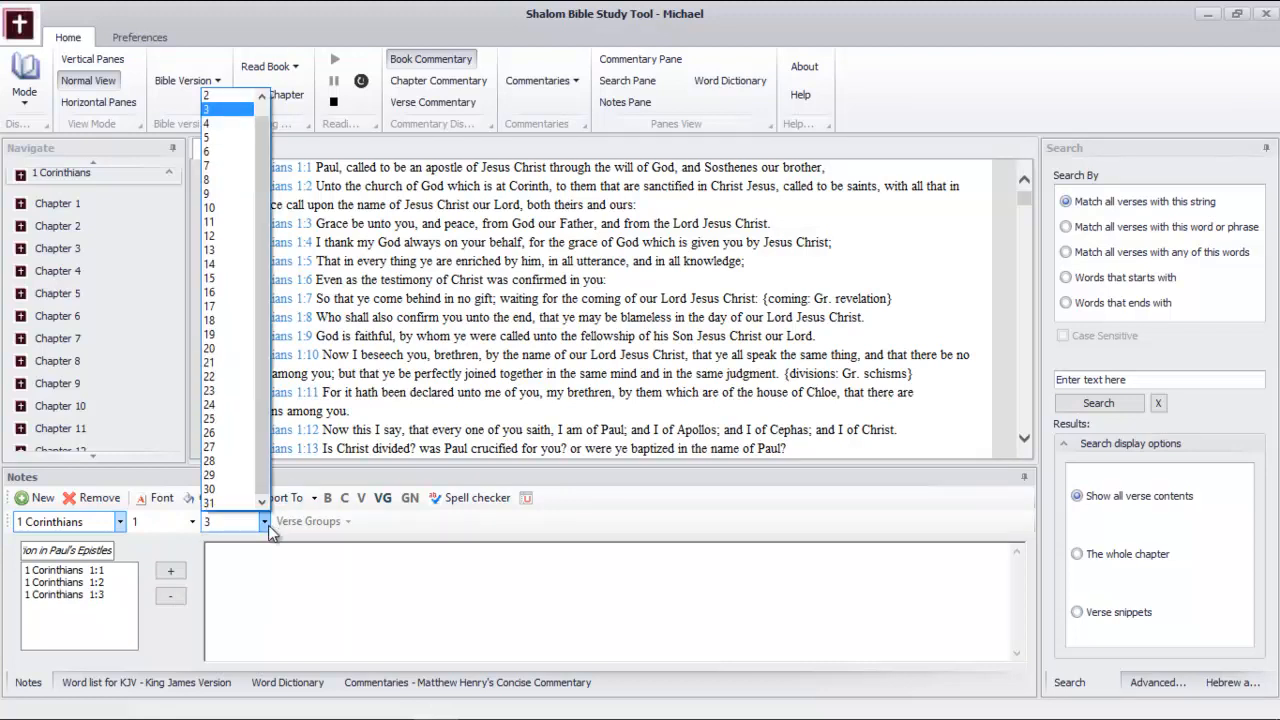
left_click(225, 133)
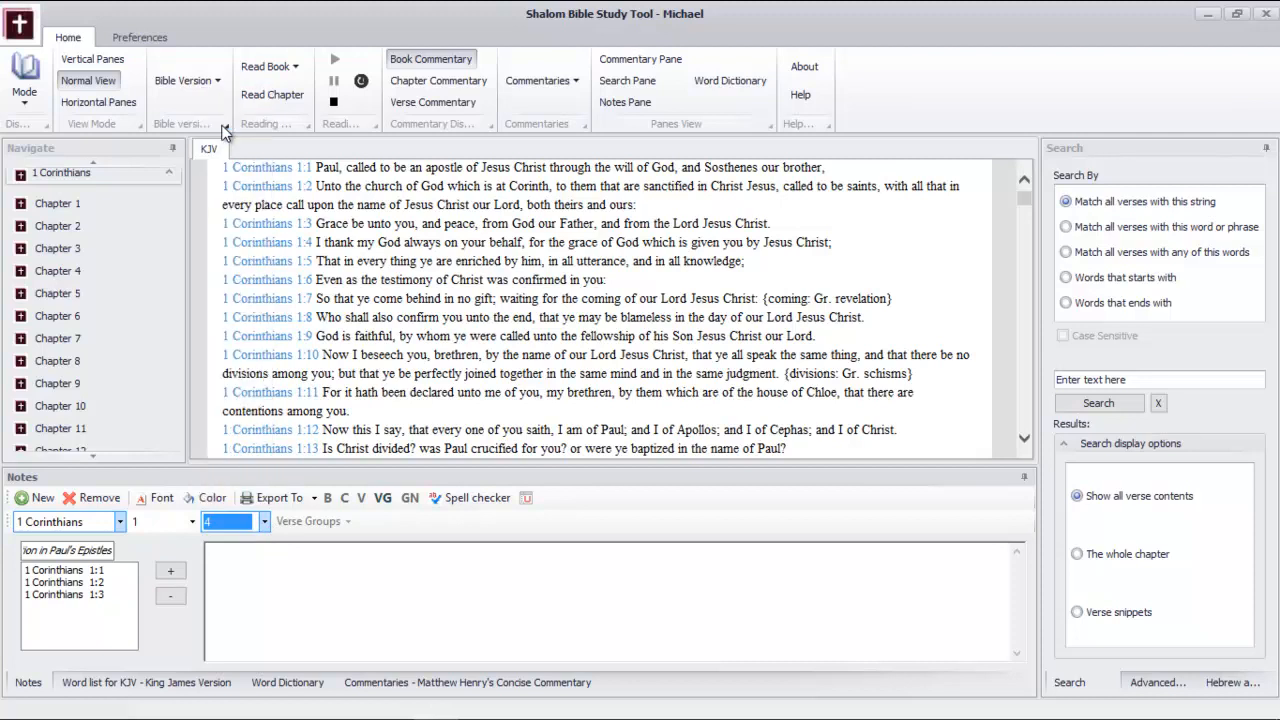
left_click(170, 574)
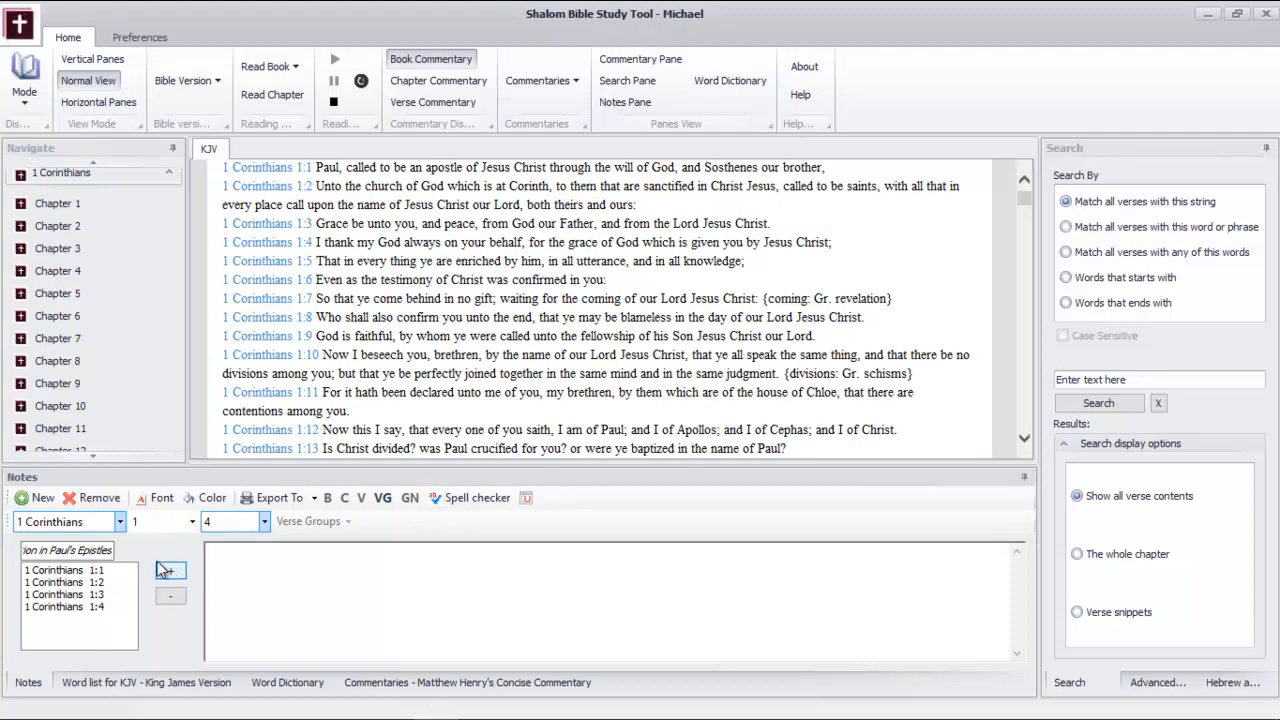
Display 2 Corinthians in the KJV reading view and add 2 Corinthians 1:1 to the verse group
left_click(168, 172)
left_click(168, 203)
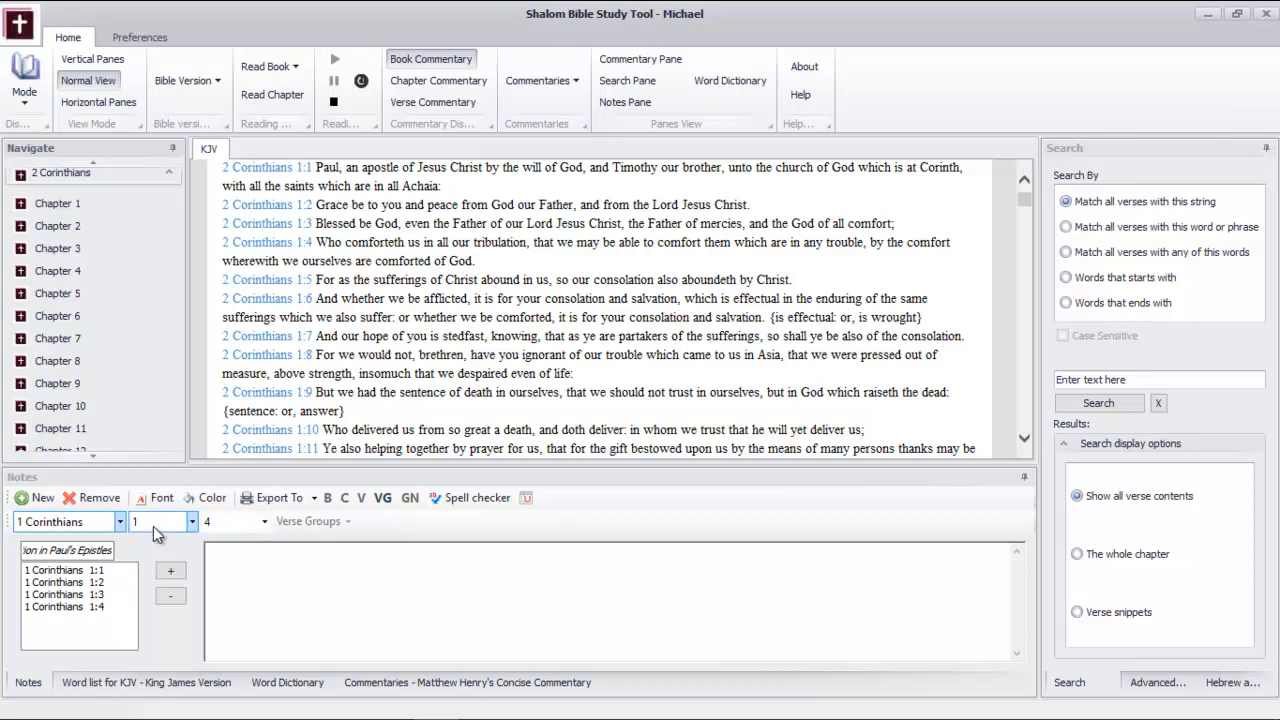
left_click(120, 521)
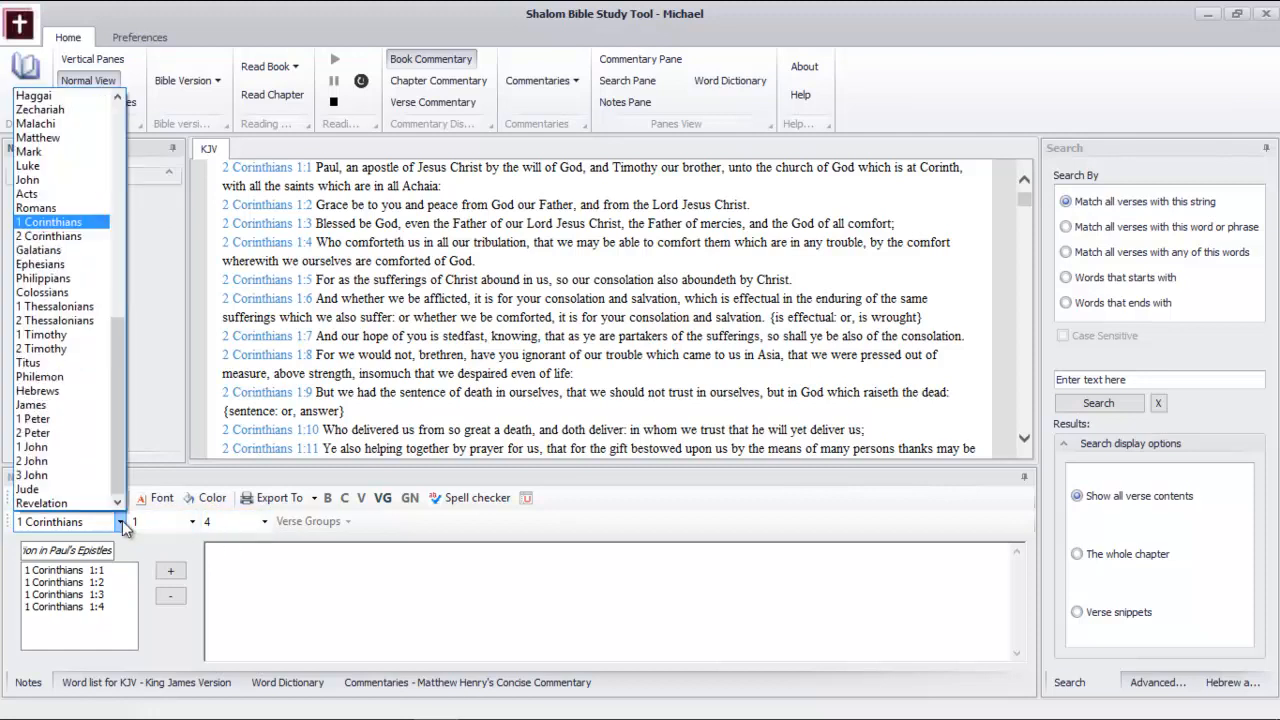
left_click(88, 235)
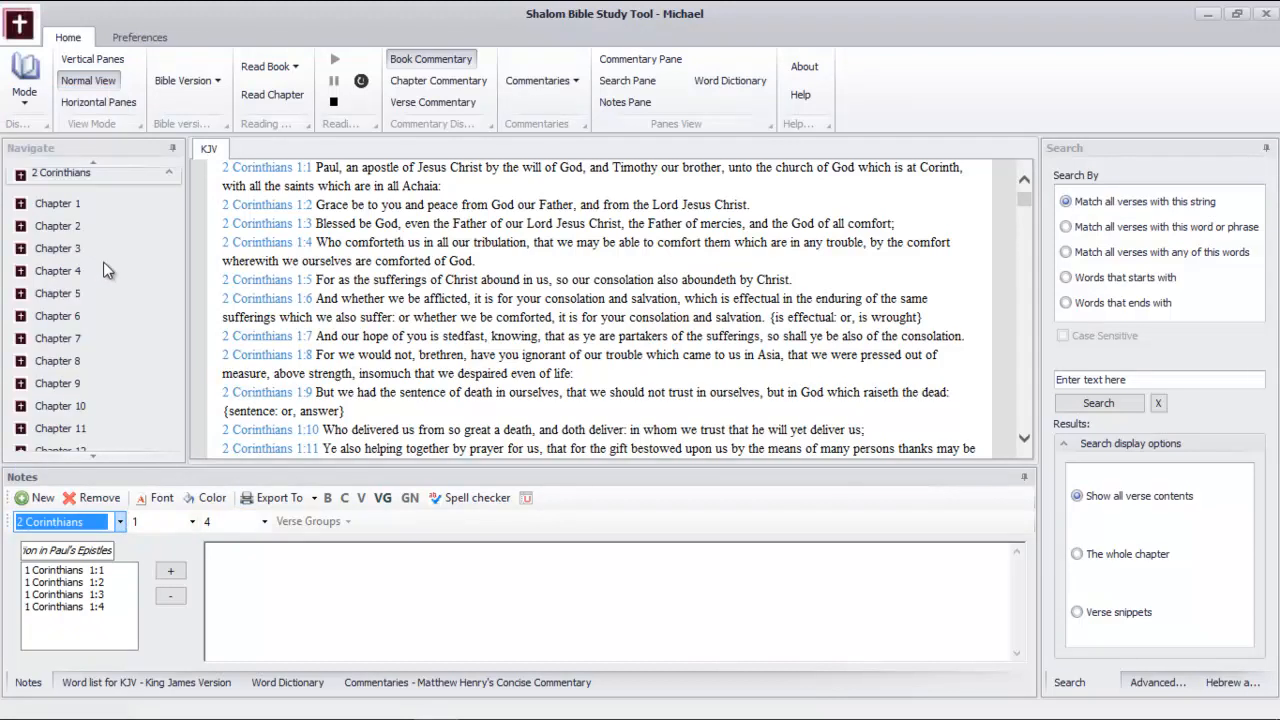
left_click(192, 521)
left_click(140, 534)
left_click(260, 521)
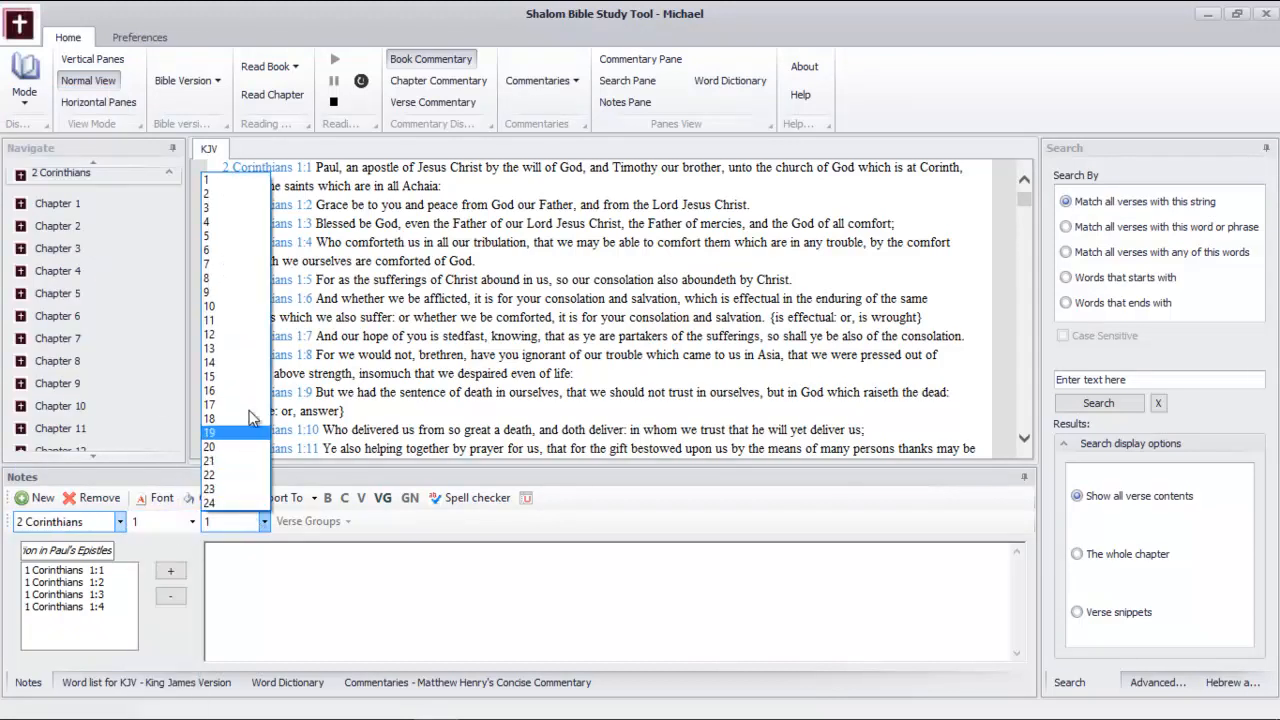
left_click(254, 180)
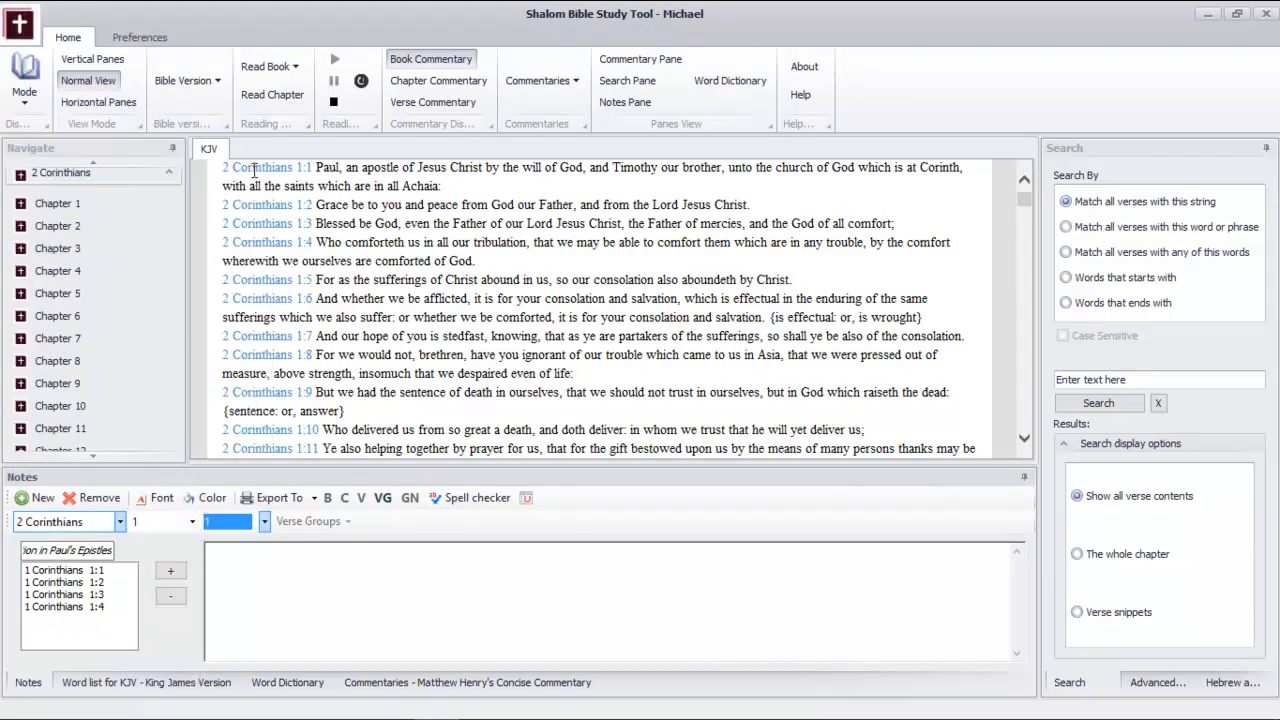
left_click(170, 572)
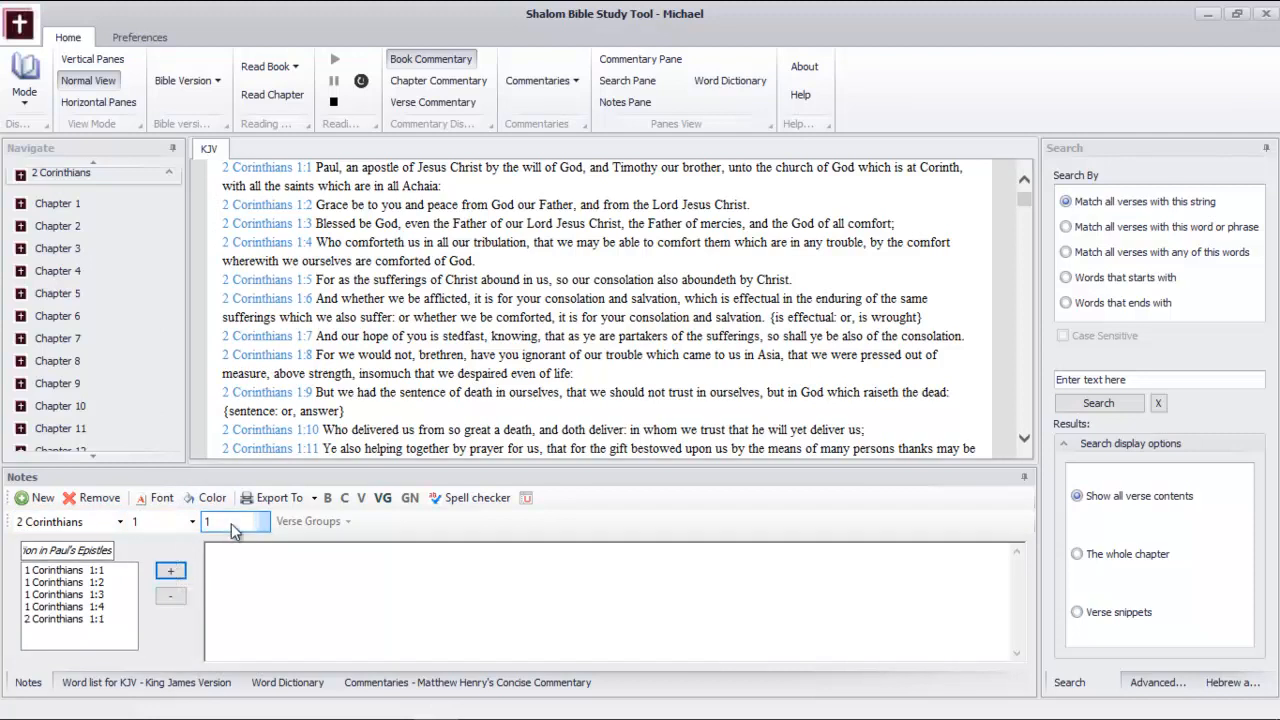
Add verses 2 and 3 of 2 Corinthians chapter 1 to the verse group one by one
left_click(263, 521)
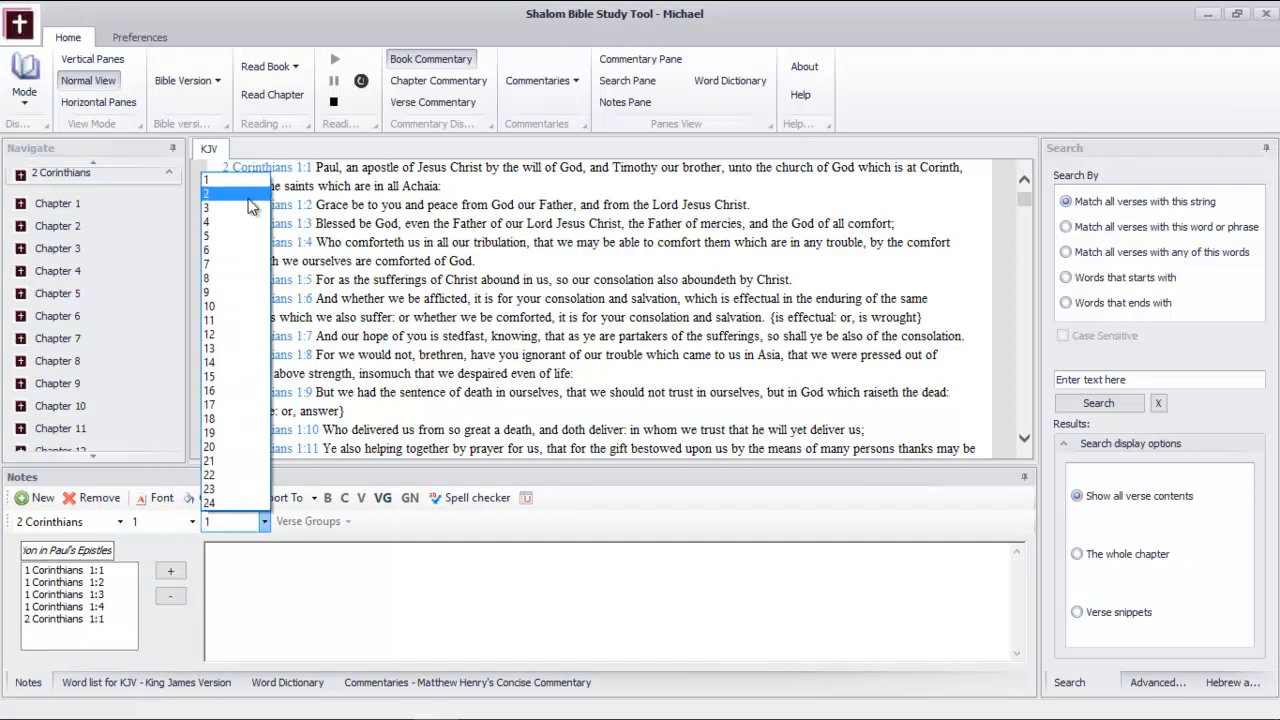
left_click(249, 195)
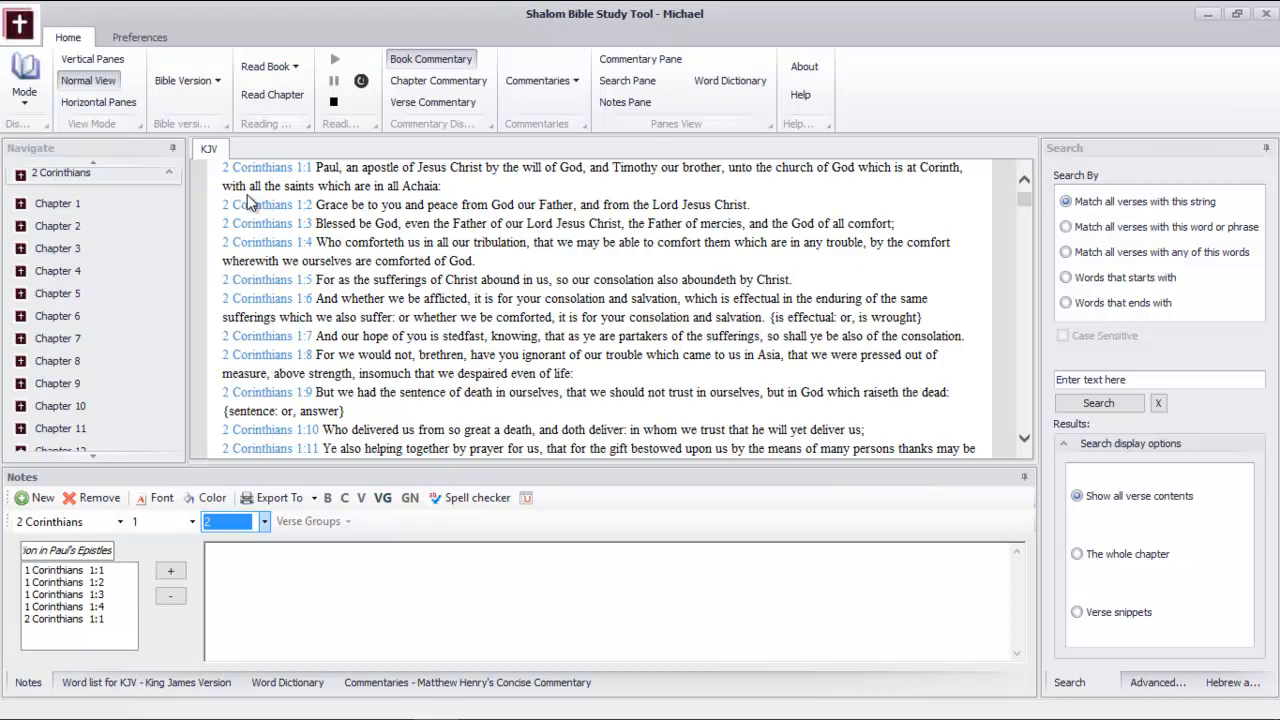
left_click(171, 575)
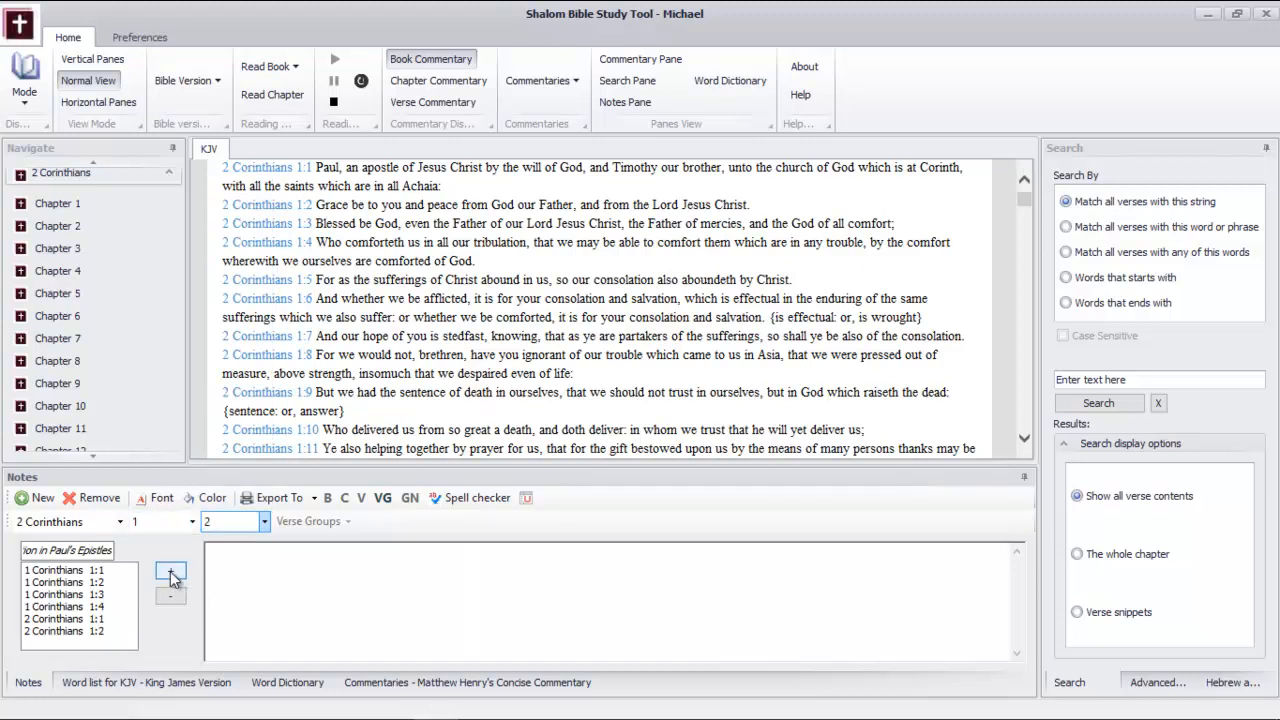
left_click(263, 521)
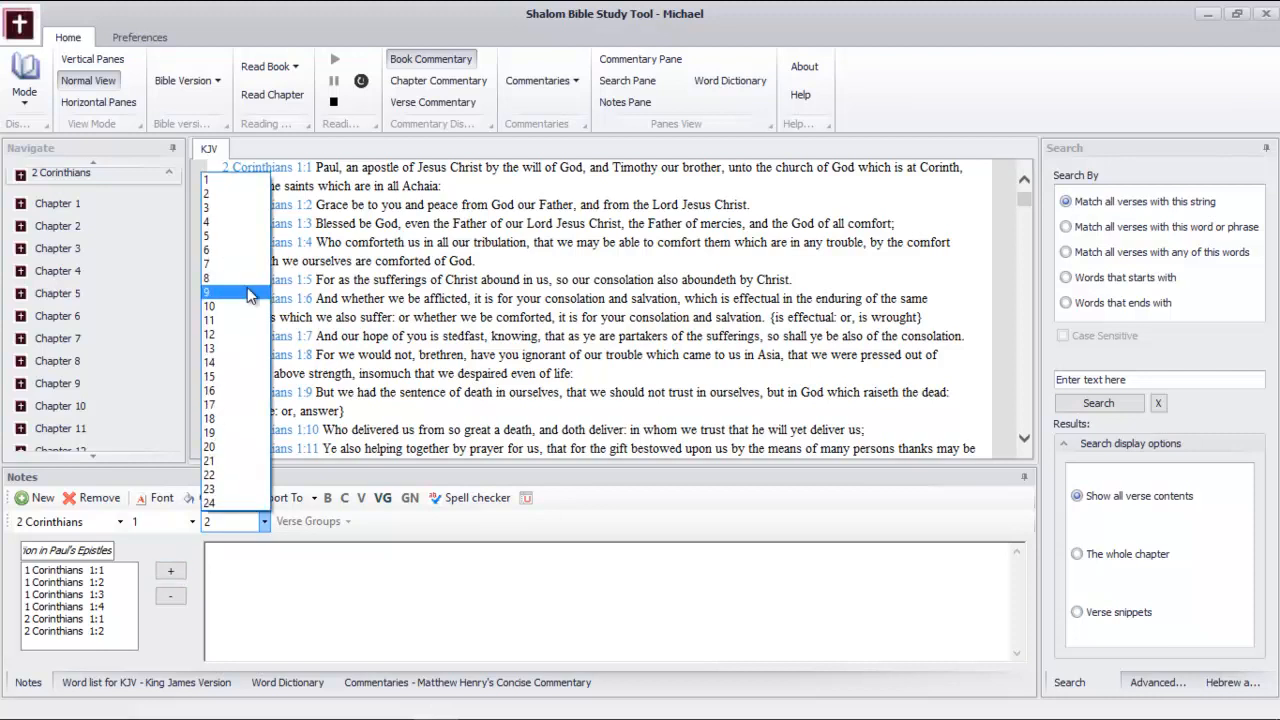
left_click(242, 206)
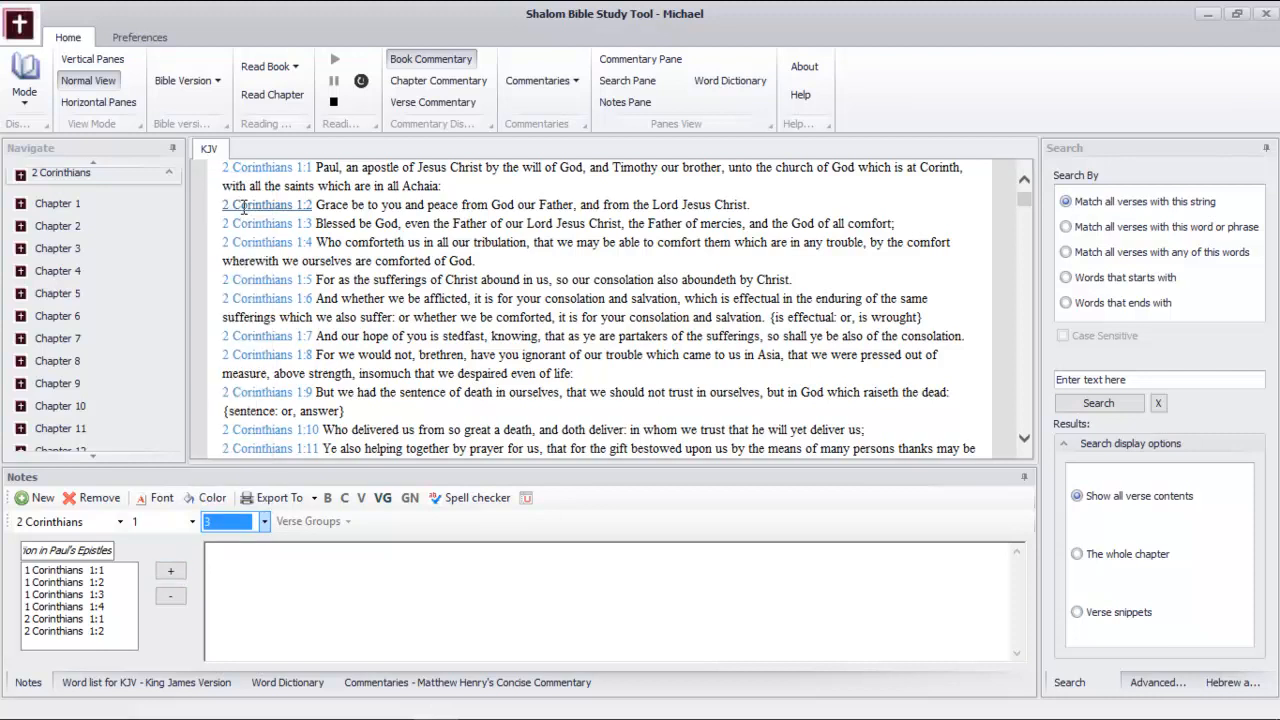
left_click(172, 574)
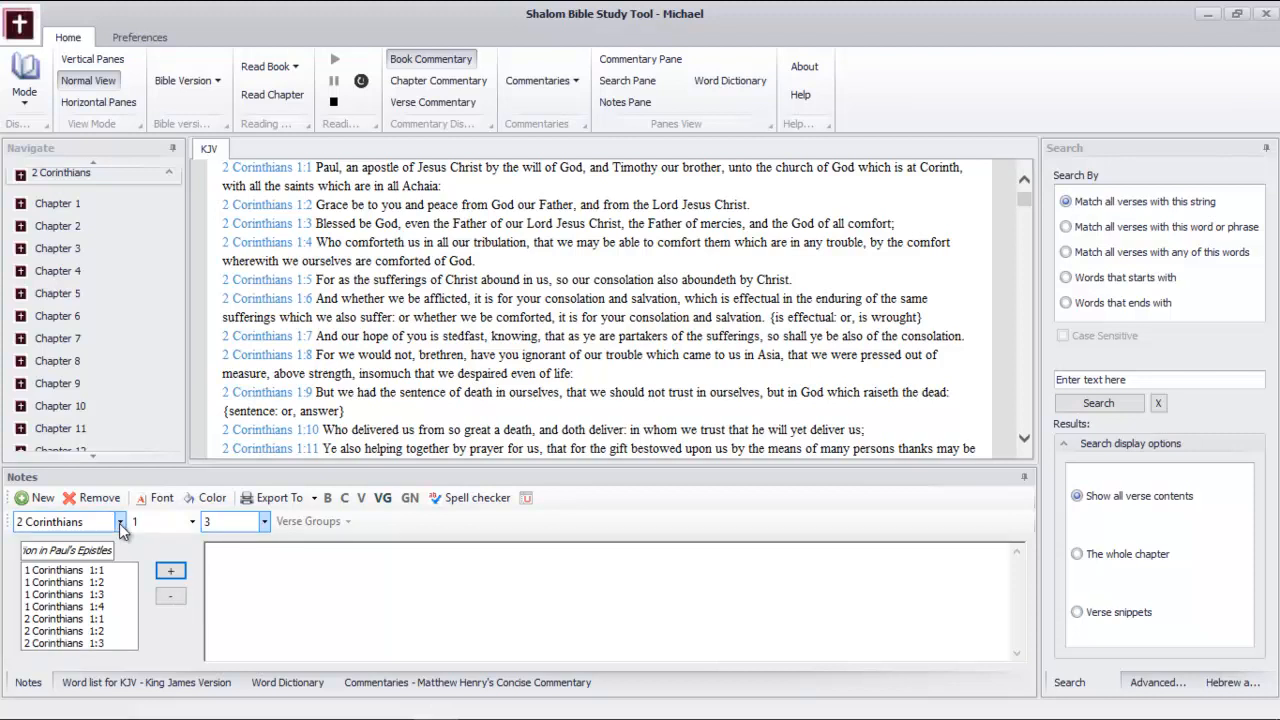
Display Galatians in the KJV reading view and add Galatians 1:1 to the verse group
left_click(169, 172)
left_click(169, 203)
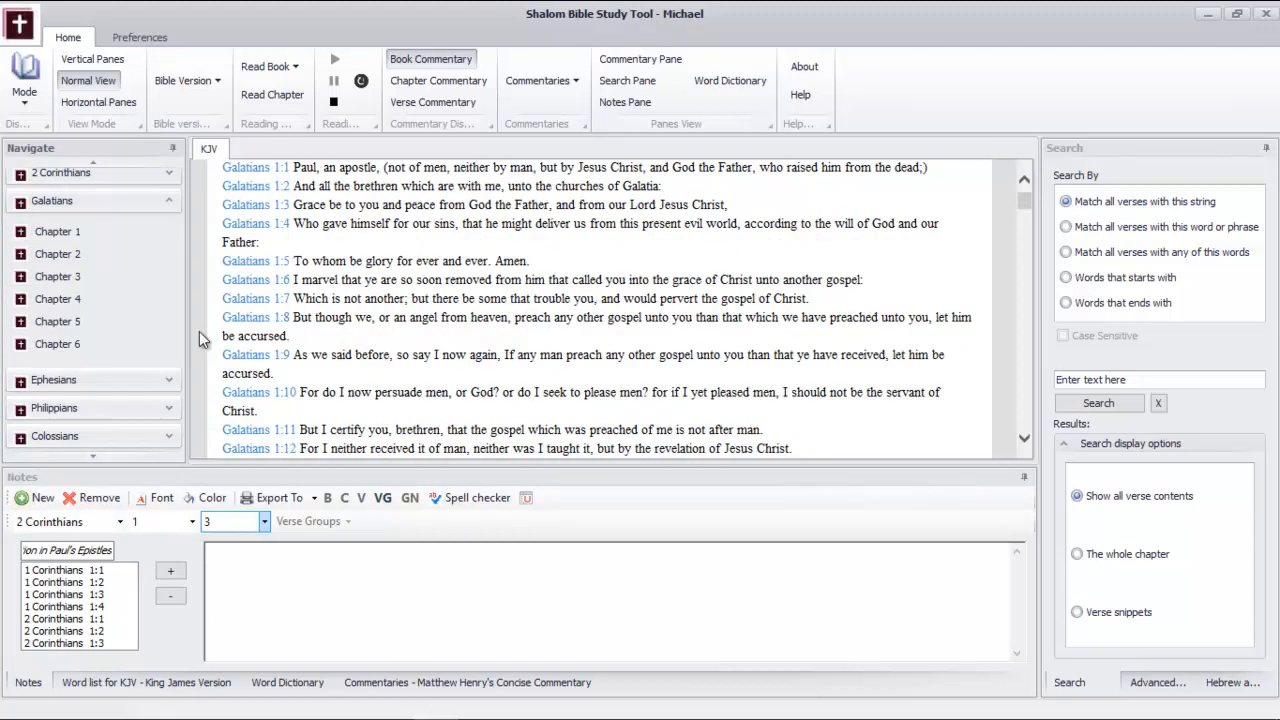
left_click(117, 526)
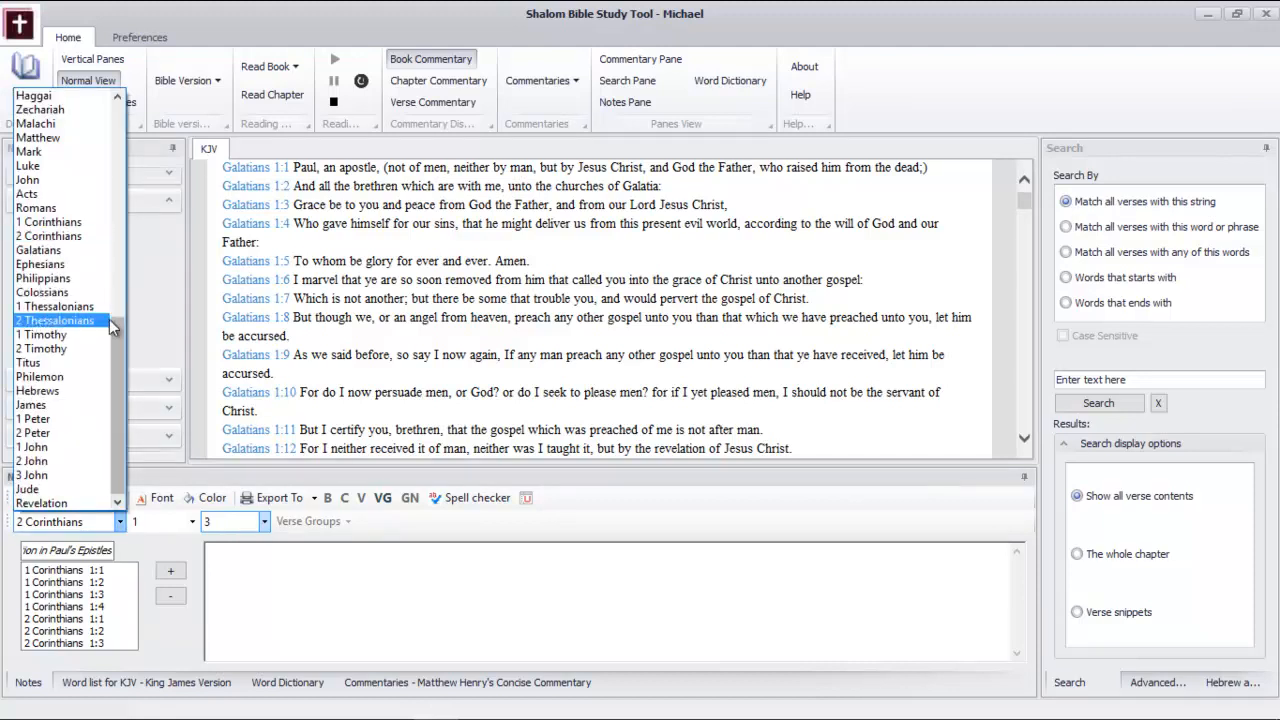
left_click(75, 249)
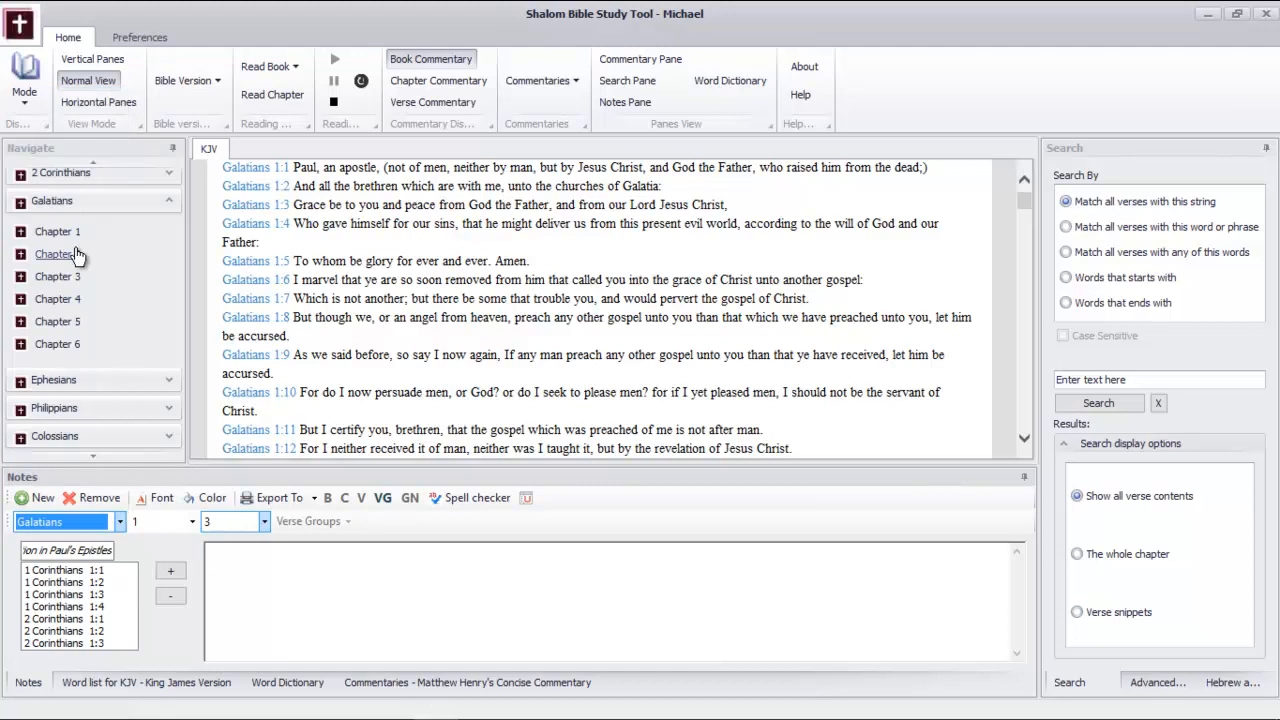
left_click(193, 522)
left_click(188, 541)
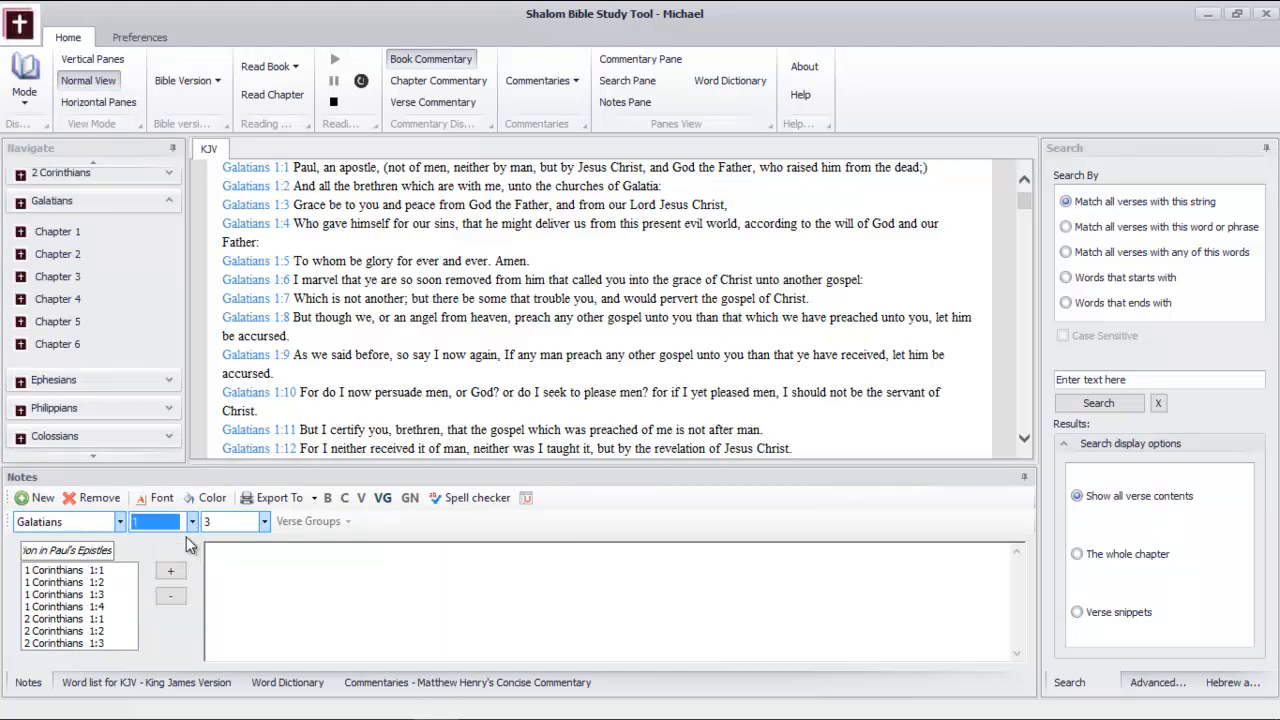
left_click(264, 521)
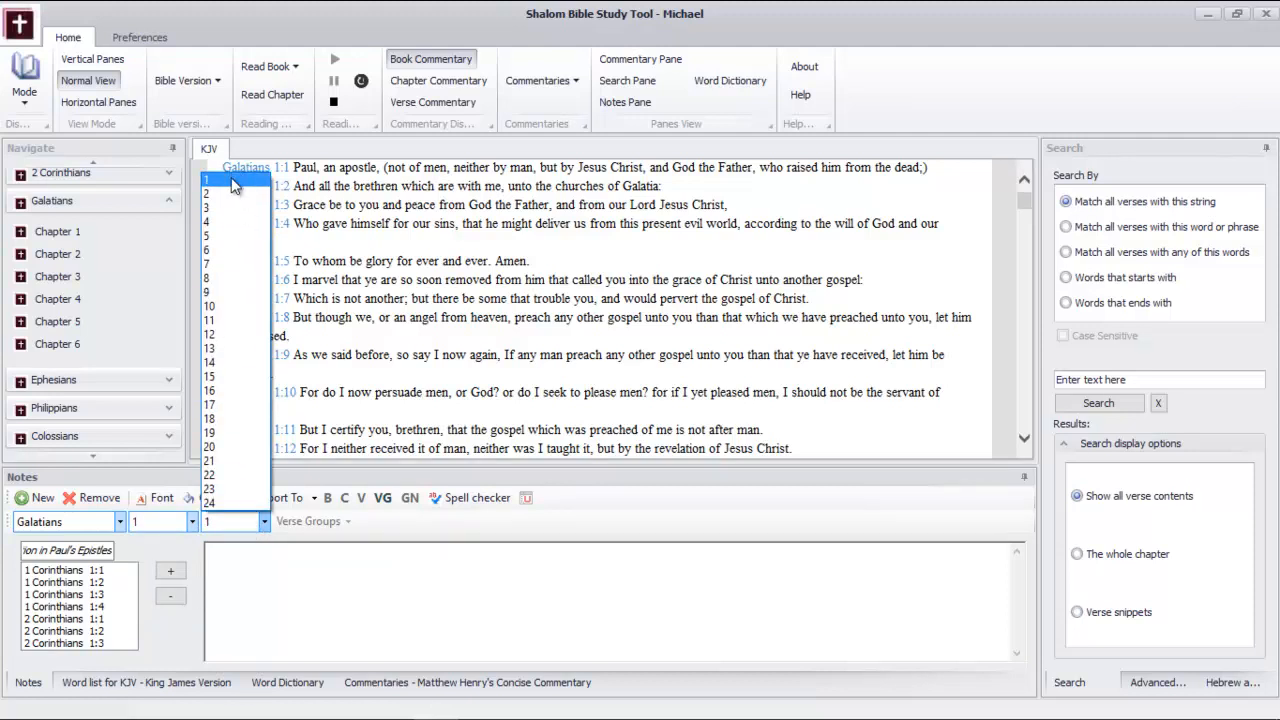
left_click(232, 178)
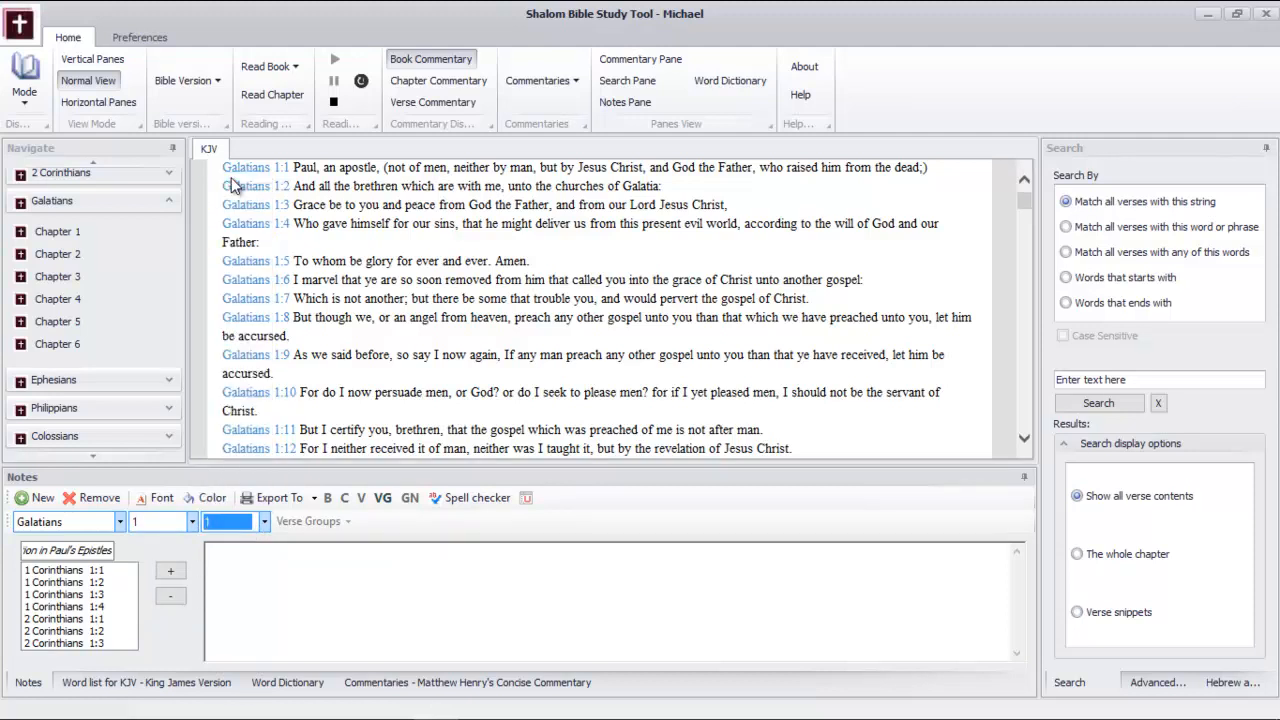
left_click(172, 573)
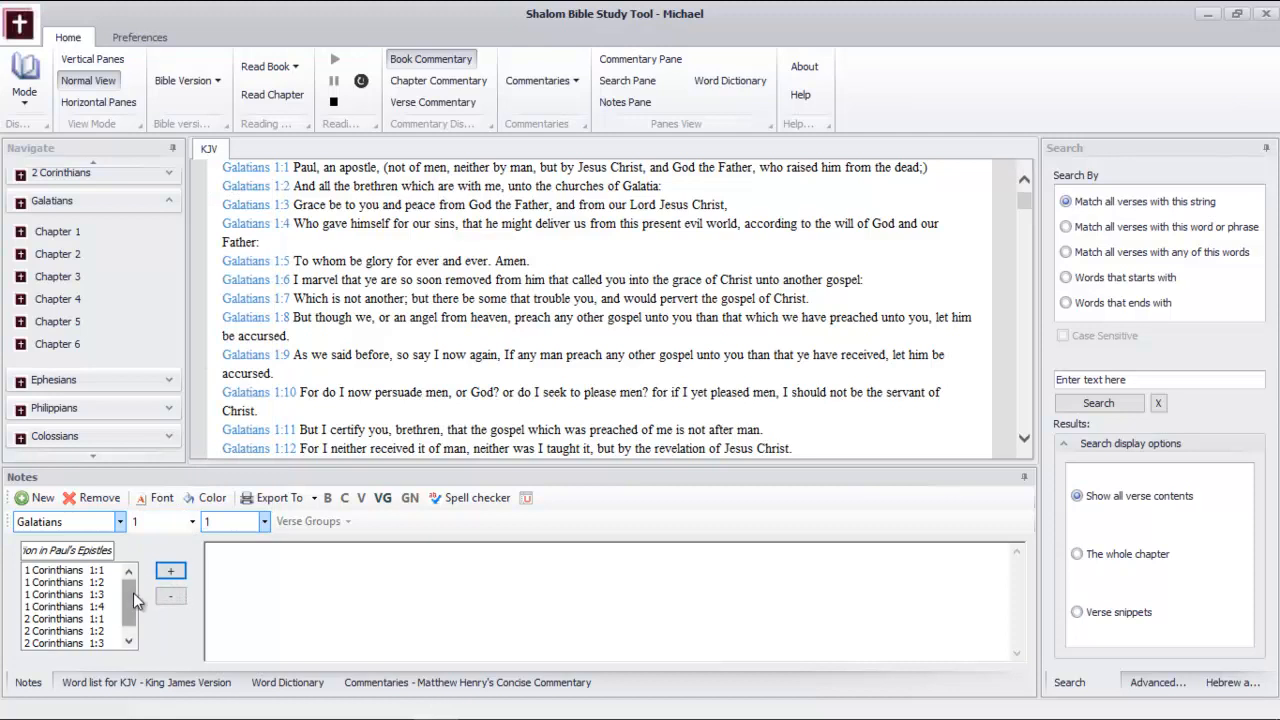
Add verses 2, 3, 4 and 5 of Galatians chapter 1 to the verse group one by one
left_click_drag(133, 592, 131, 677)
left_click(264, 522)
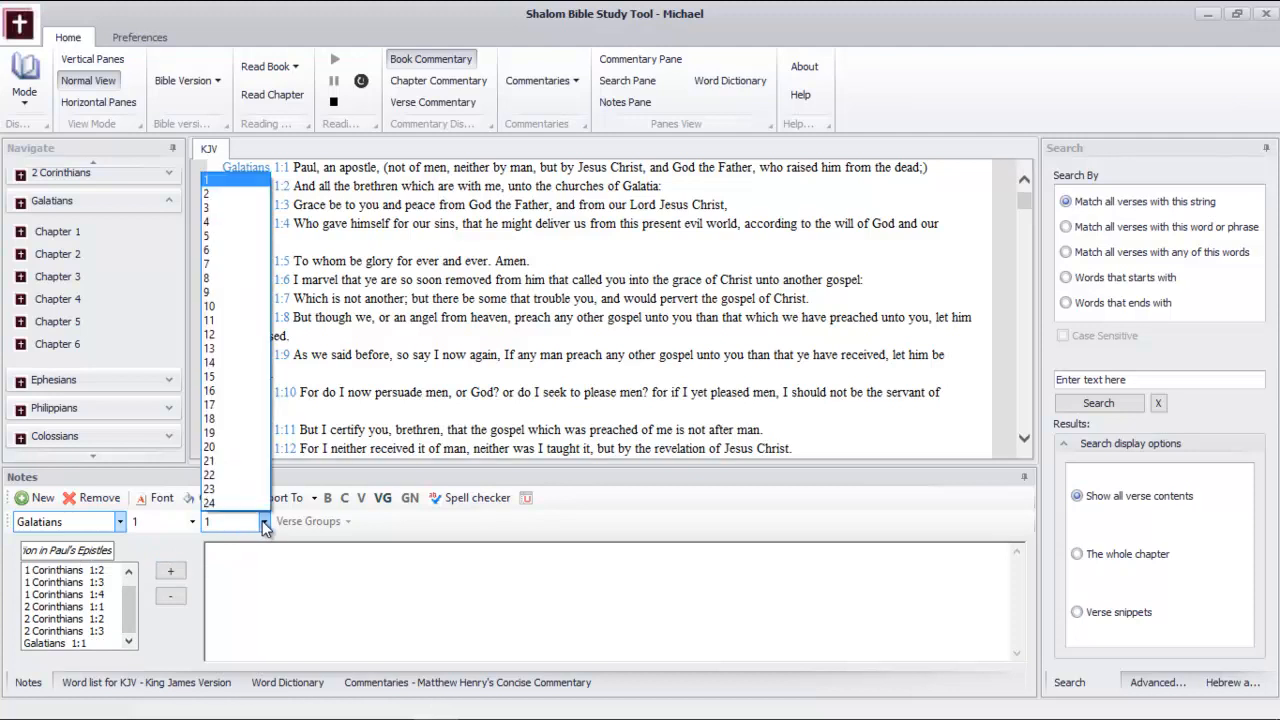
left_click(231, 194)
left_click(170, 572)
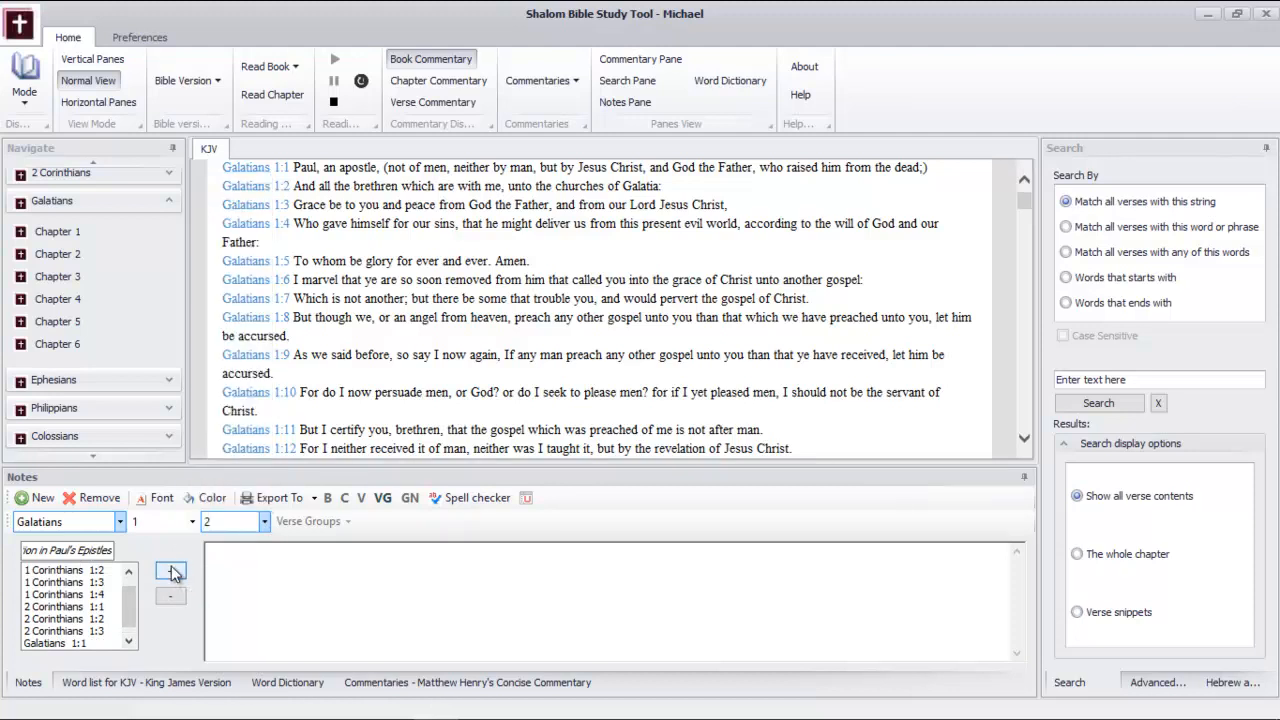
left_click(171, 574)
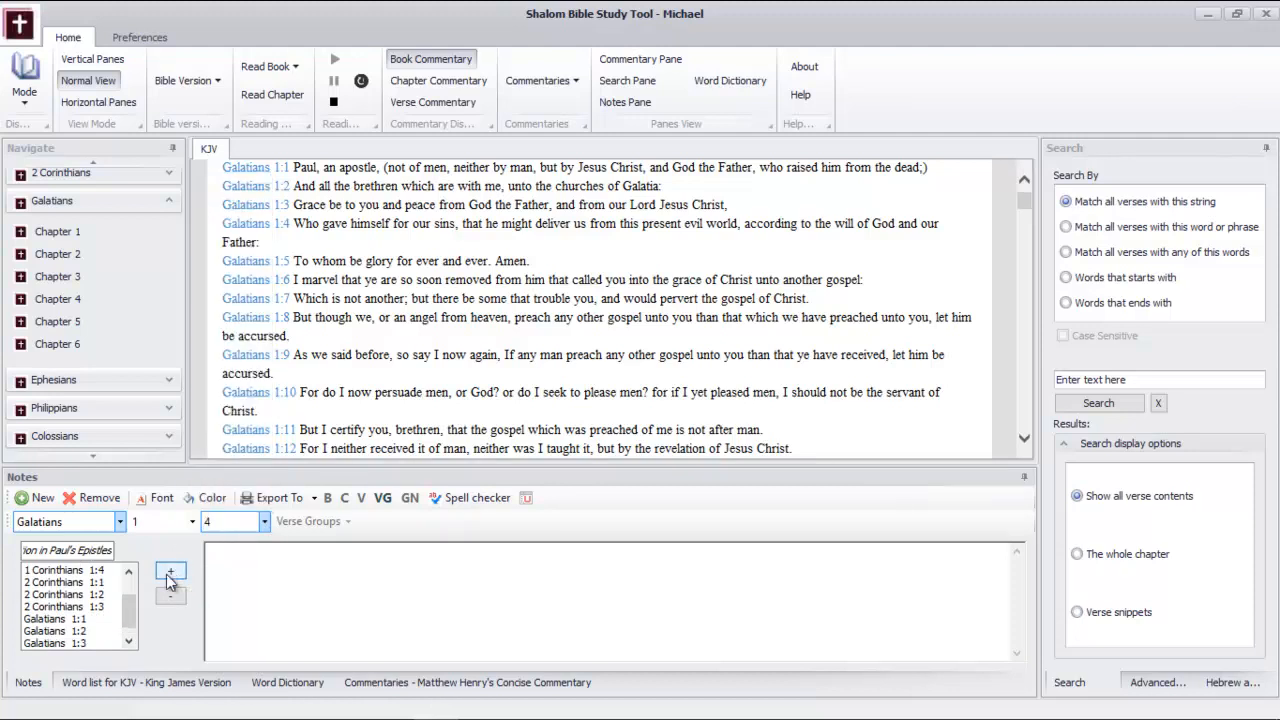
left_click(252, 524)
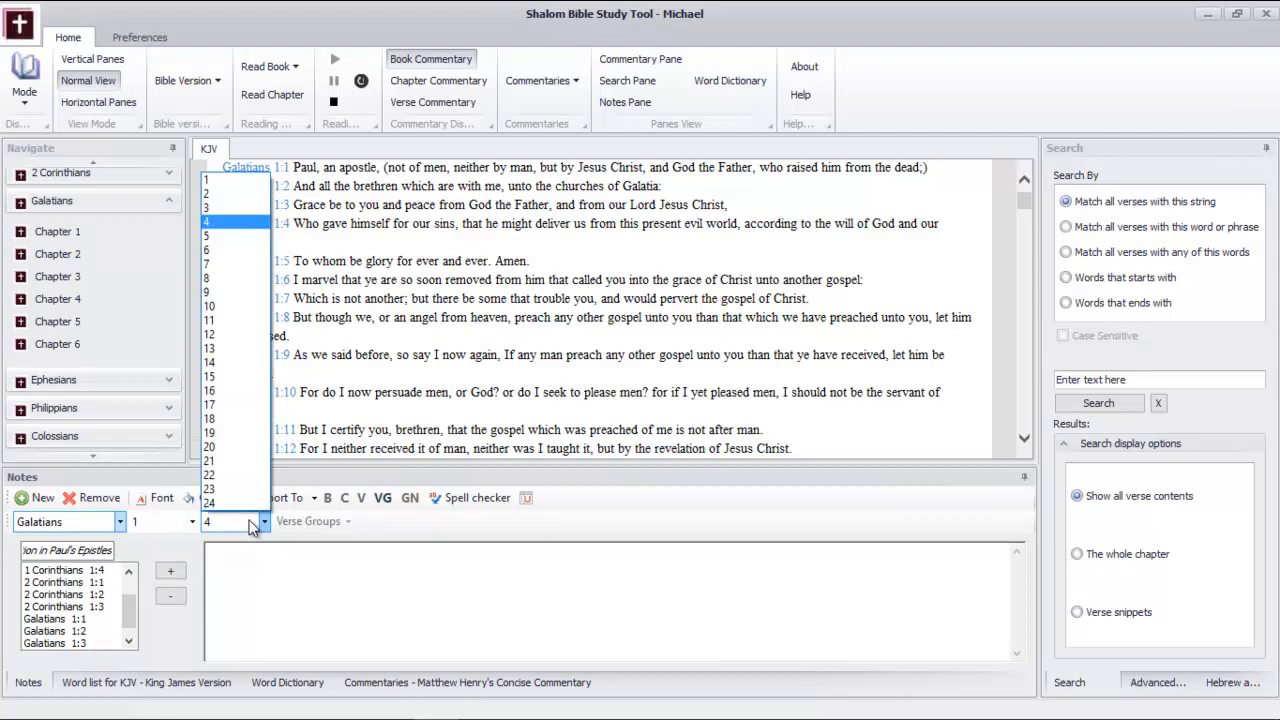
left_click(240, 236)
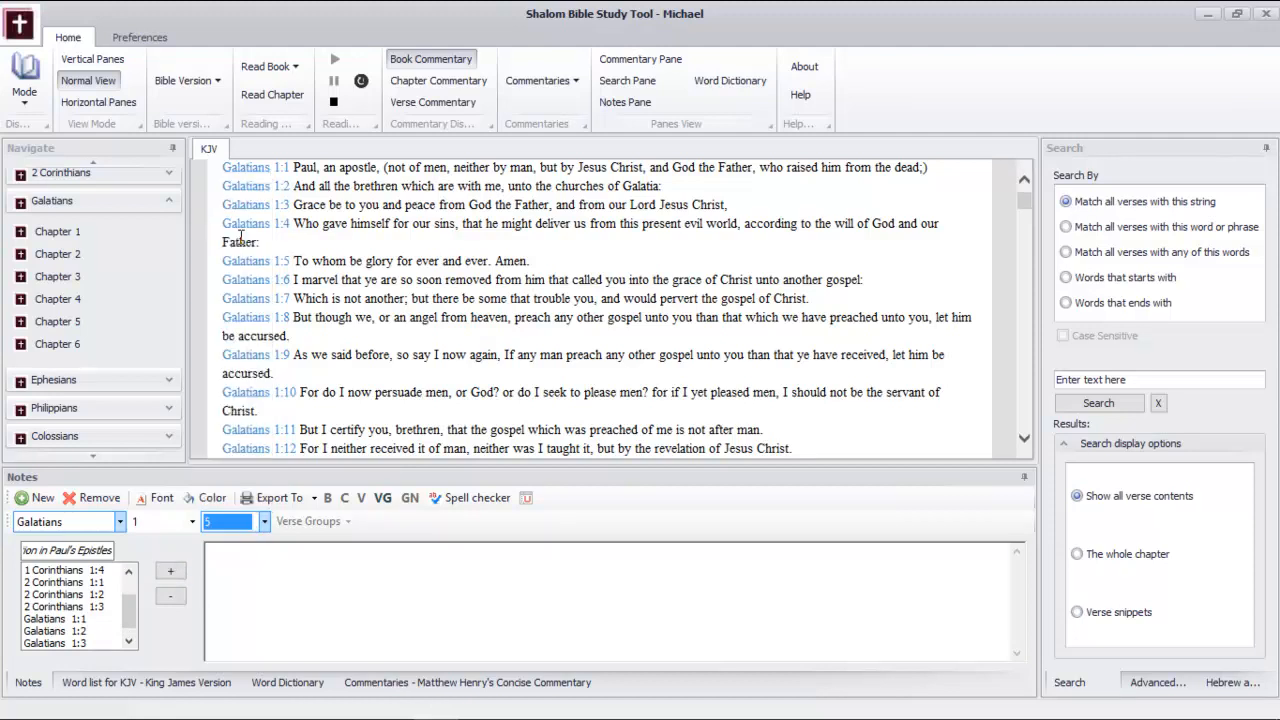
left_click(171, 575)
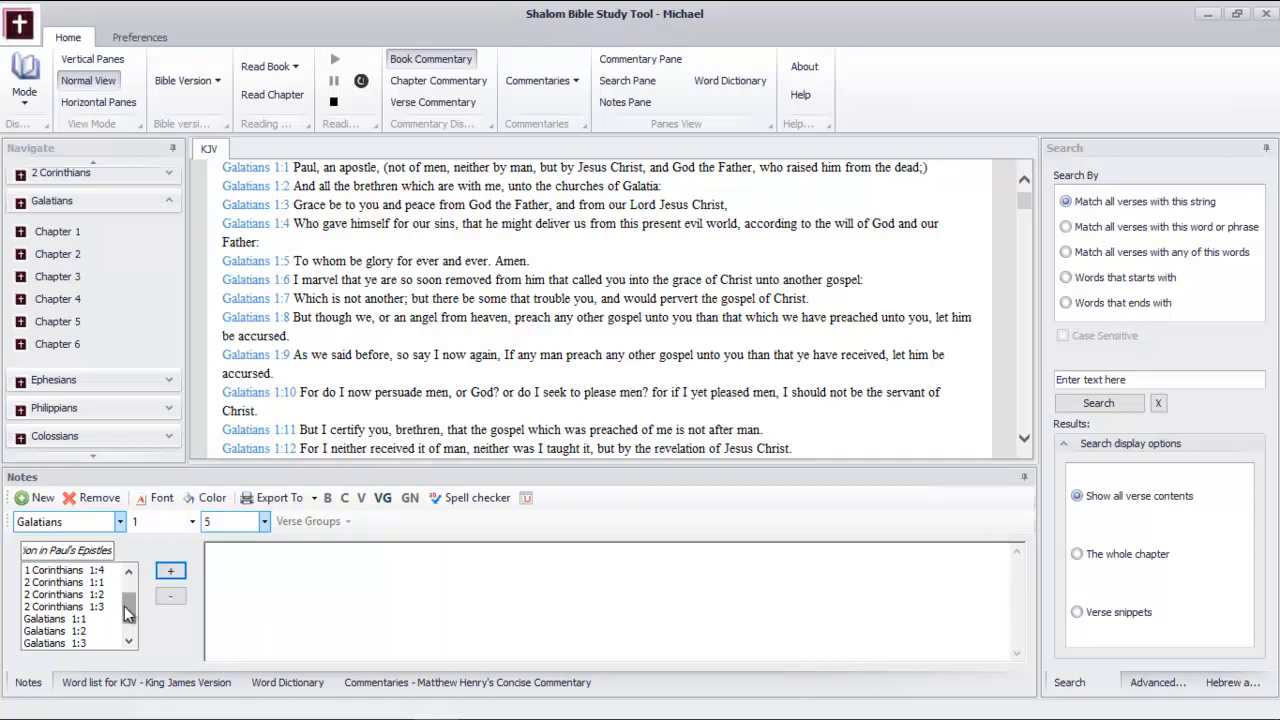
left_click_drag(128, 610, 135, 667)
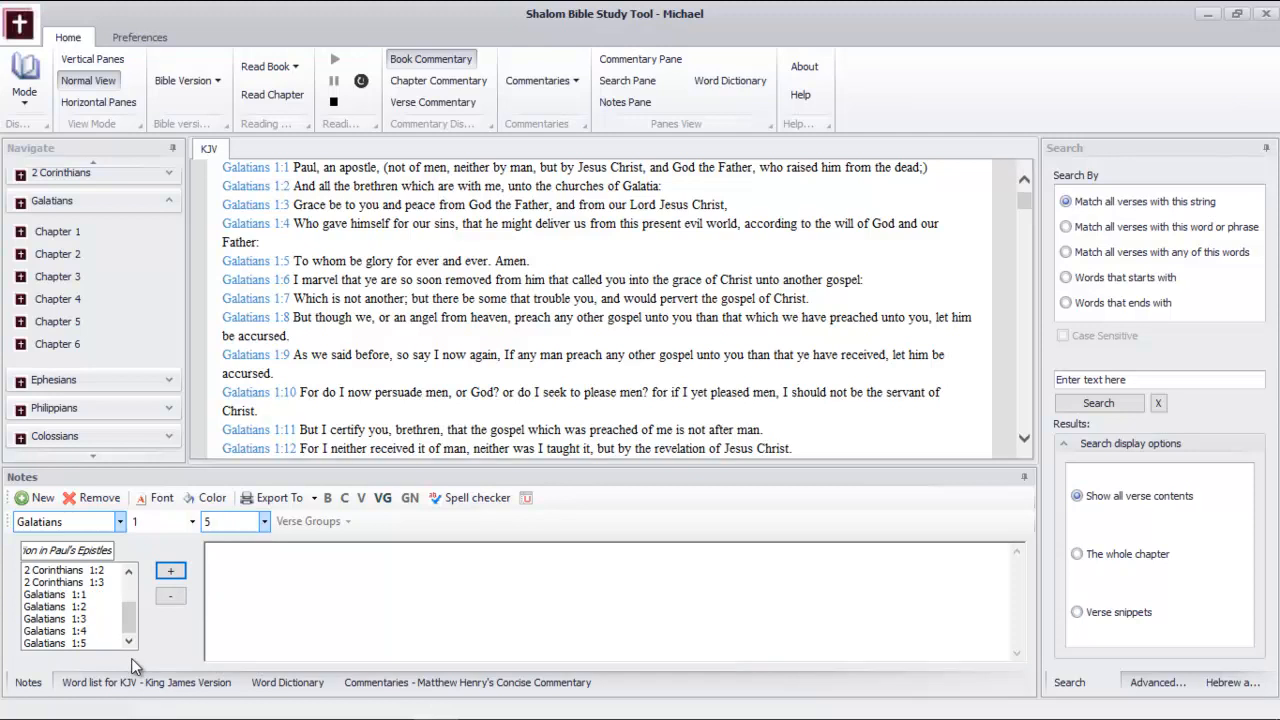
Display Ephesians in the KJV reading view and add Ephesians 1:1 to the verse group
left_click(170, 200)
left_click(170, 228)
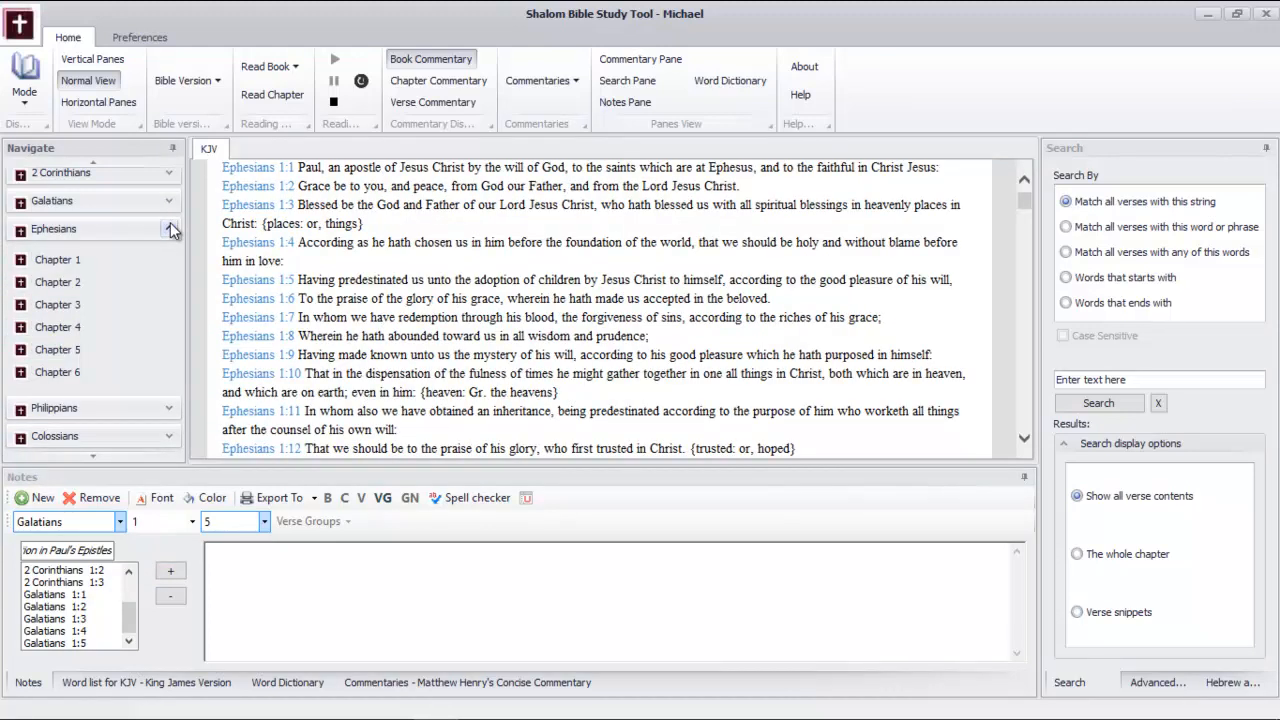
left_click(120, 521)
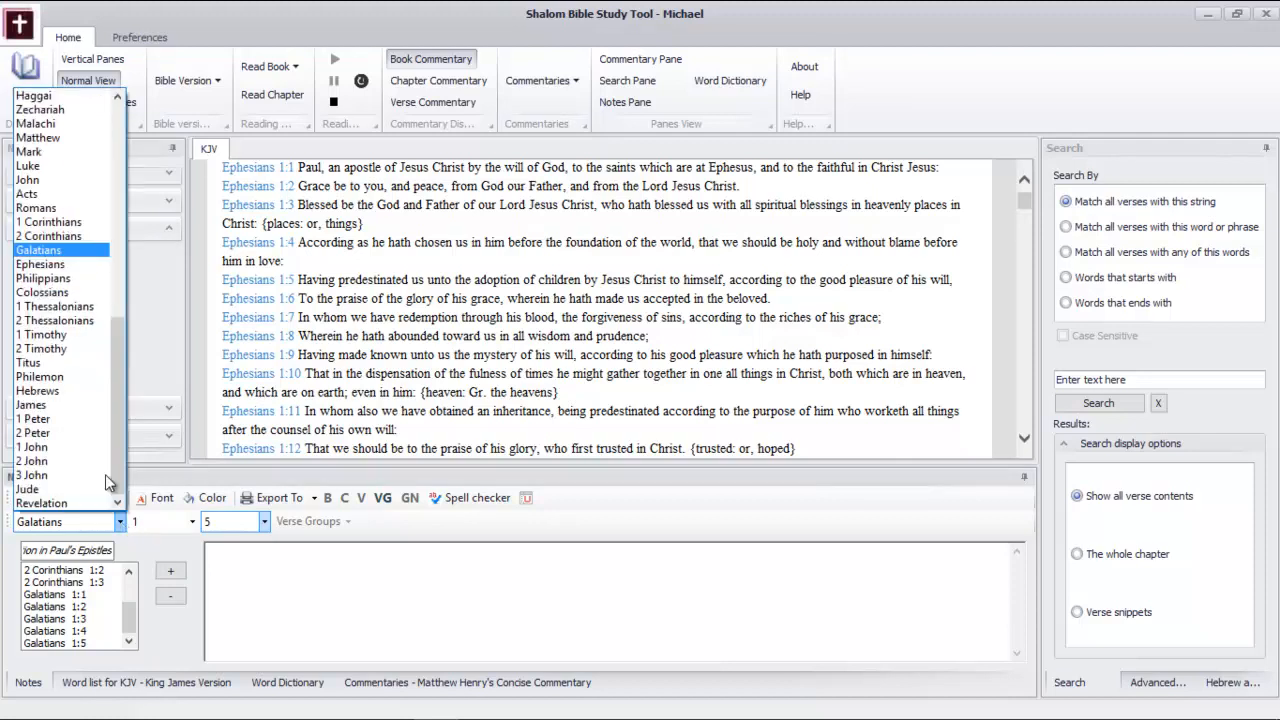
left_click(75, 266)
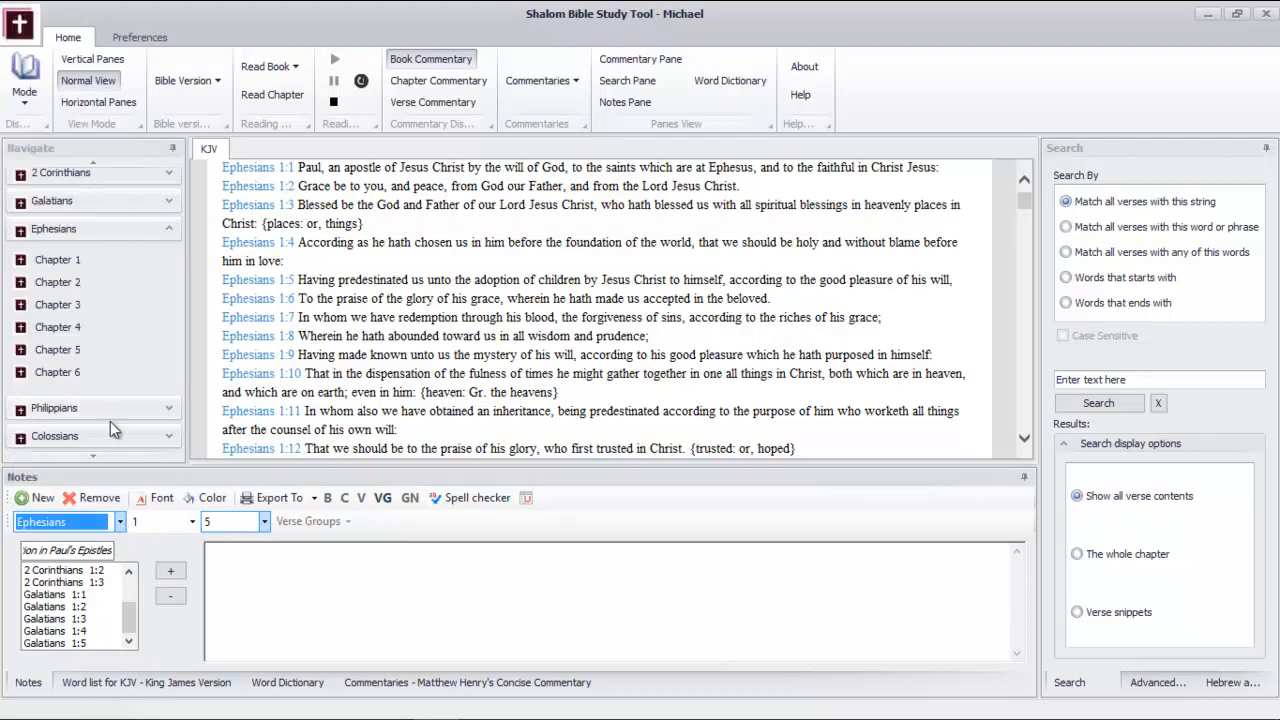
left_click(188, 522)
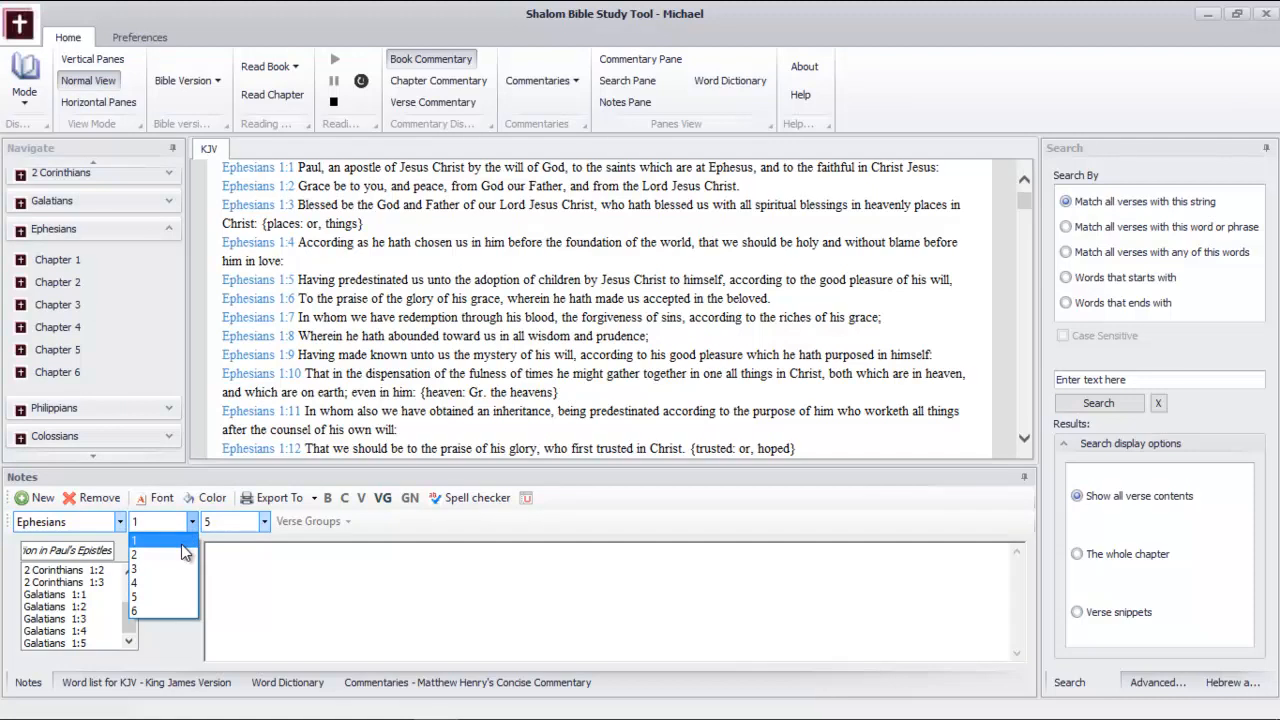
left_click(181, 544)
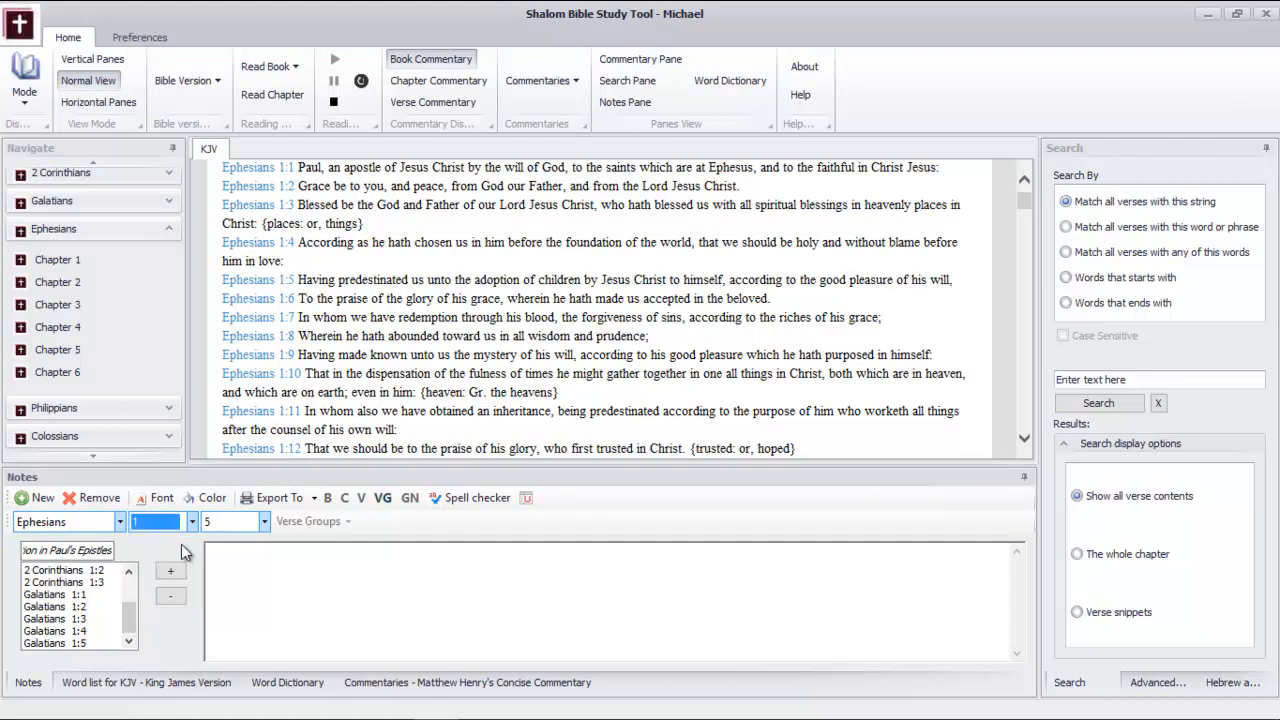
left_click(261, 522)
left_click(261, 522)
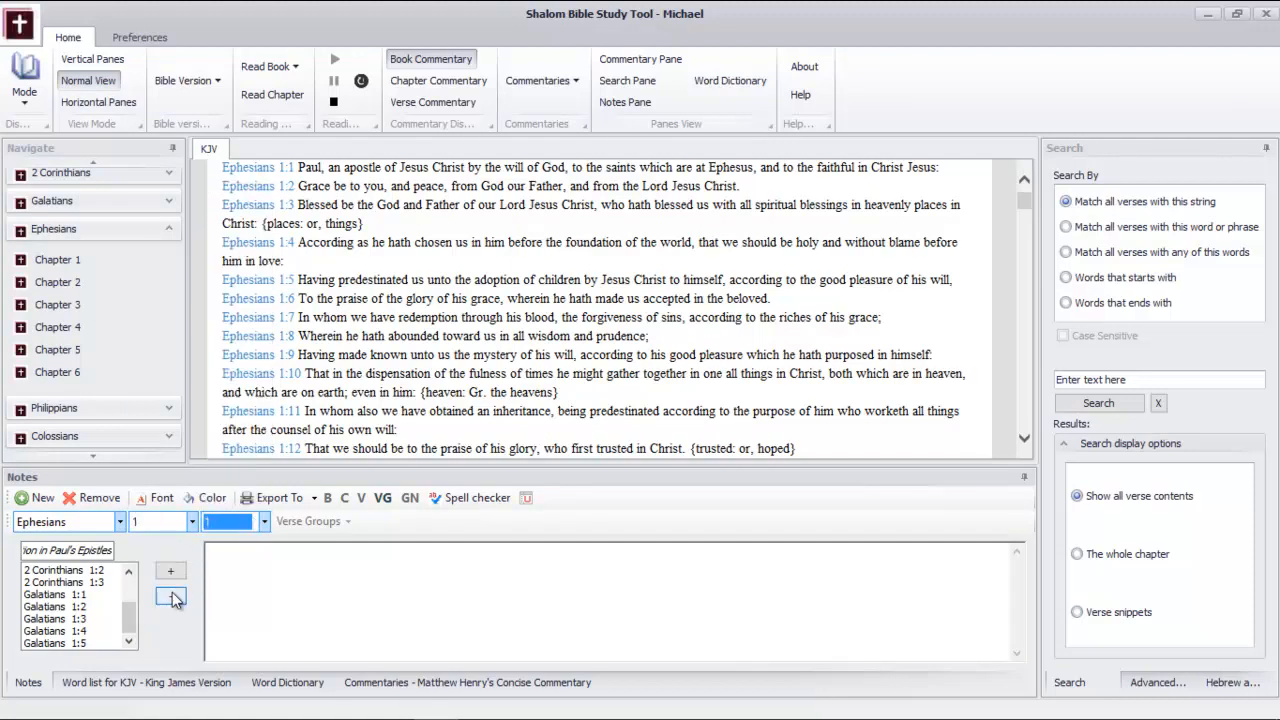
left_click(171, 573)
Add verses 2 and 3 of Ephesians chapter 1 to the verse group
left_click(264, 521)
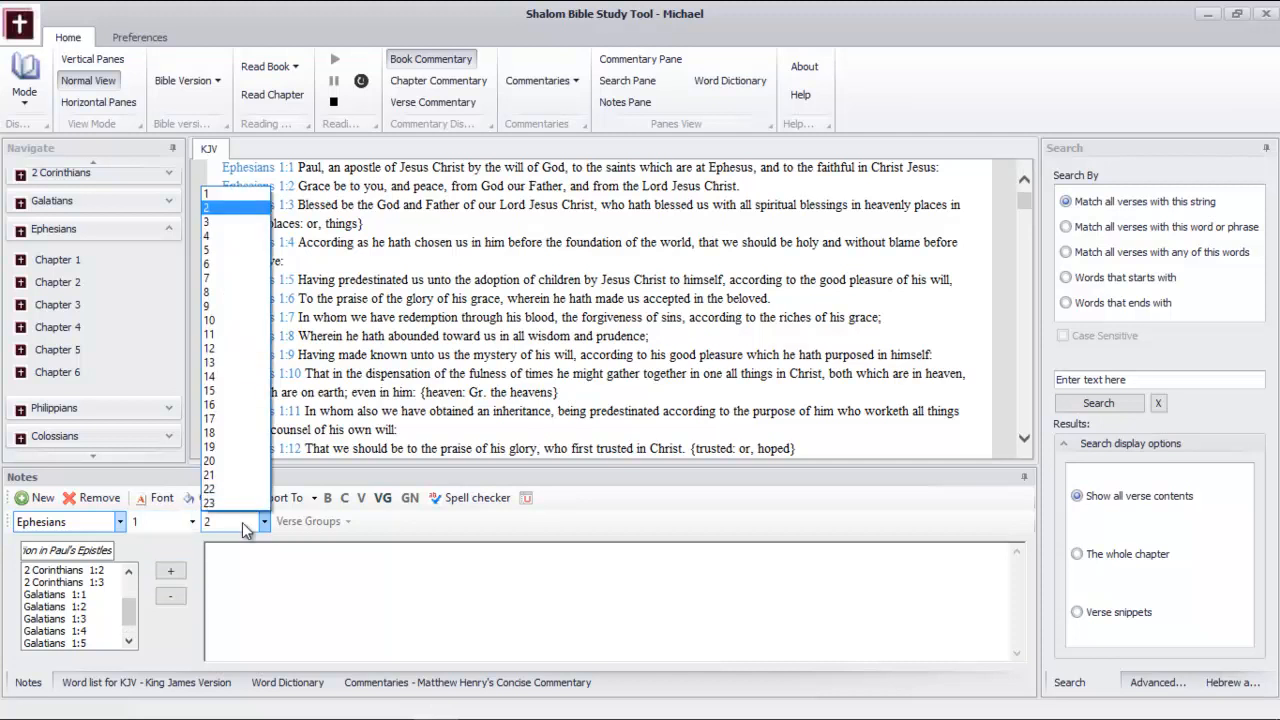
left_click(249, 222)
left_click(175, 570)
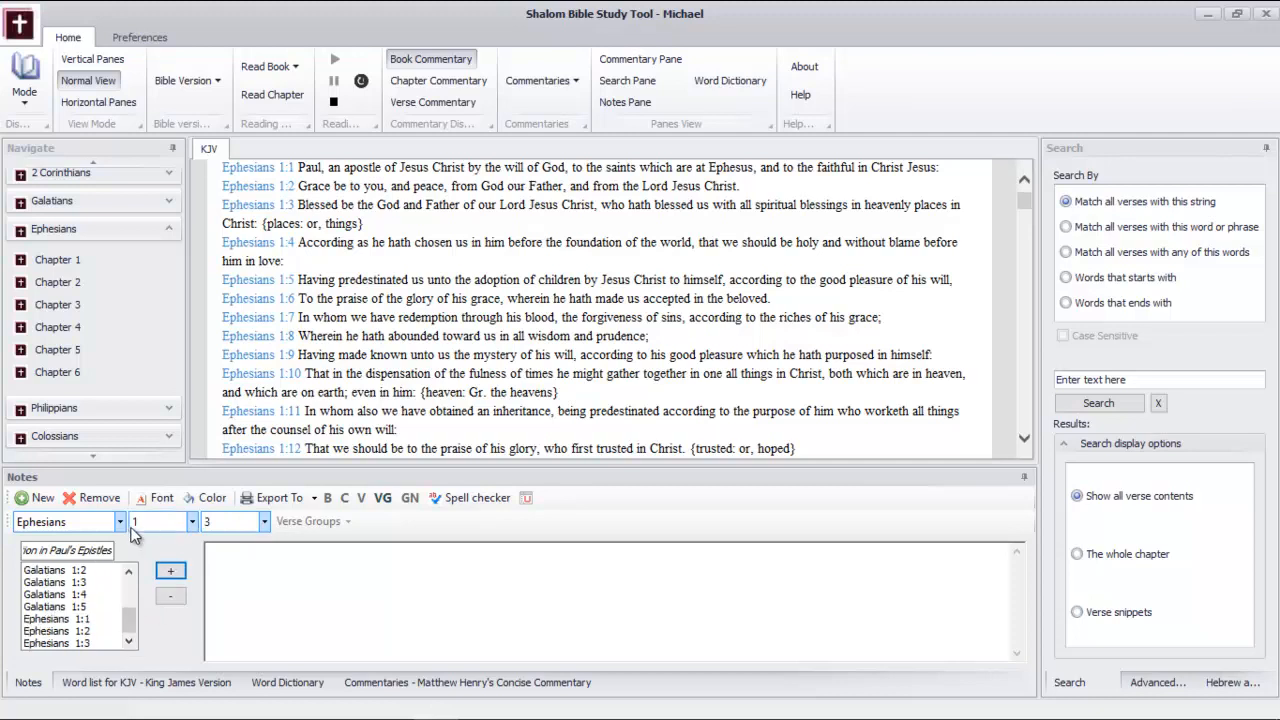
Collapse Ephesians in the book navigation and display Philippians in the KJV reading view
left_click(169, 229)
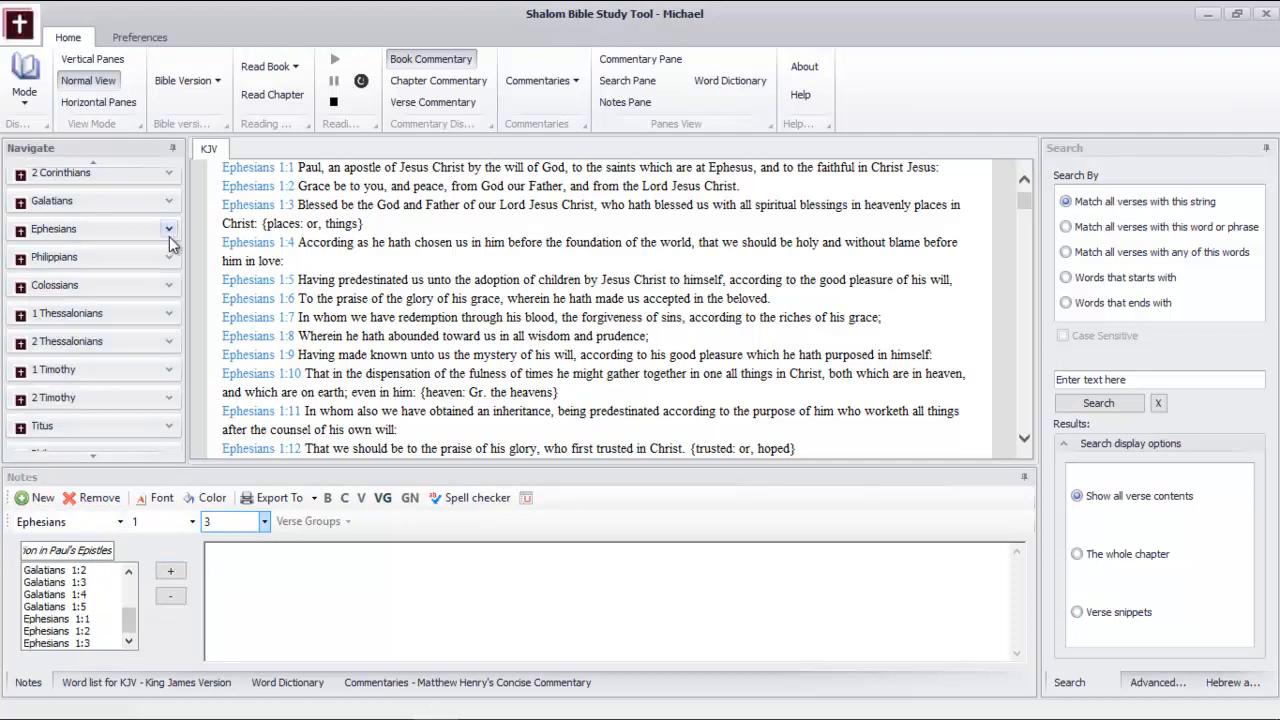
left_click(170, 258)
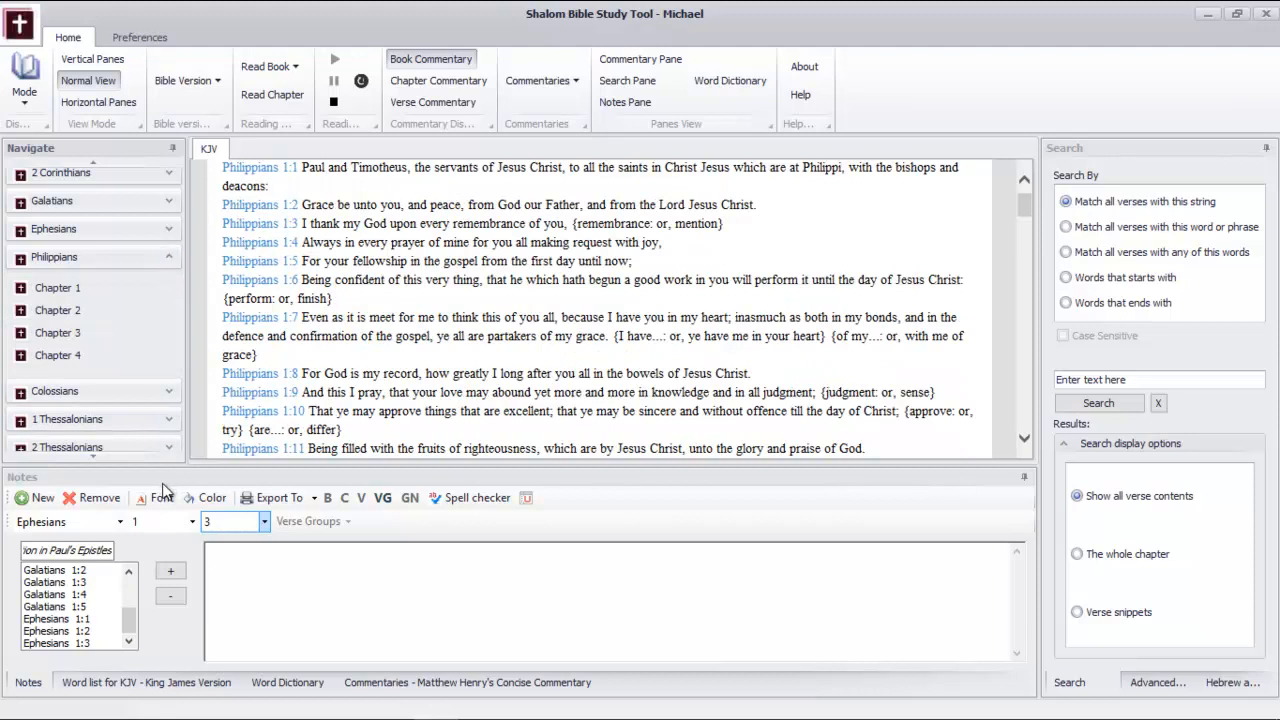
Auto-hide the Search pane and re-dock the Notes pane as a wide, full-height column beside the reading text
left_click_drag(160, 477, 272, 522)
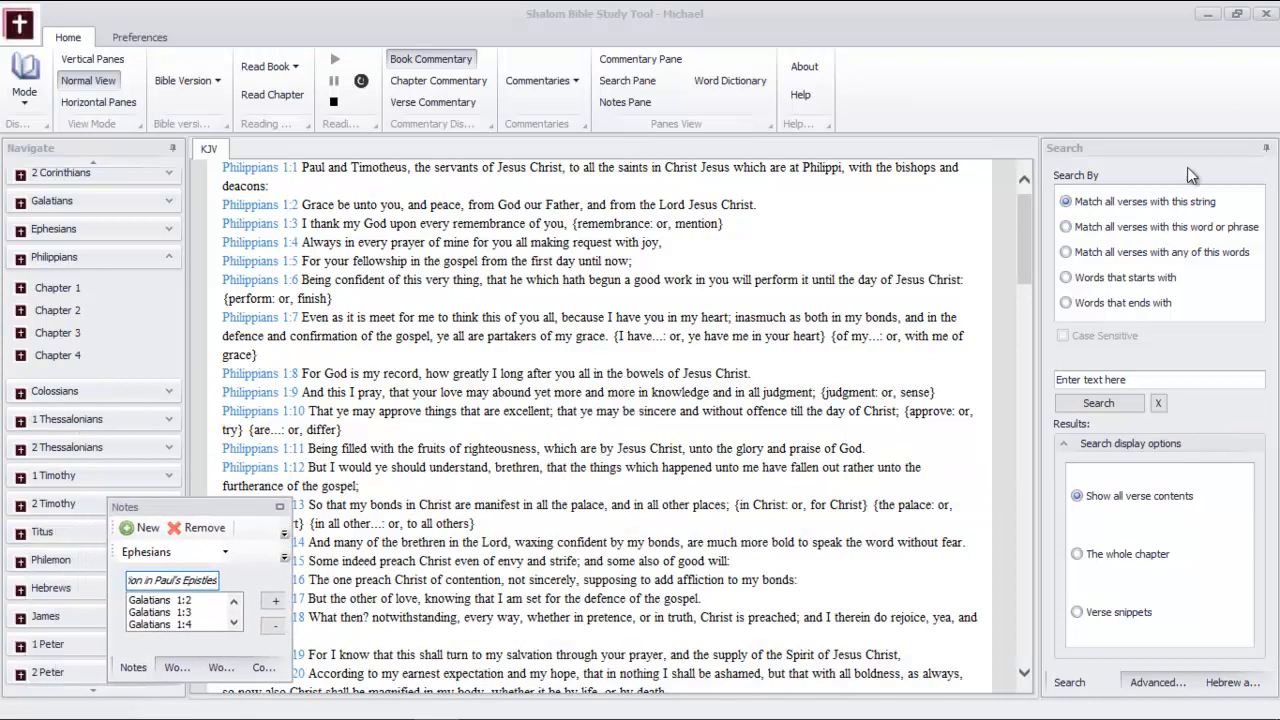
left_click(1265, 148)
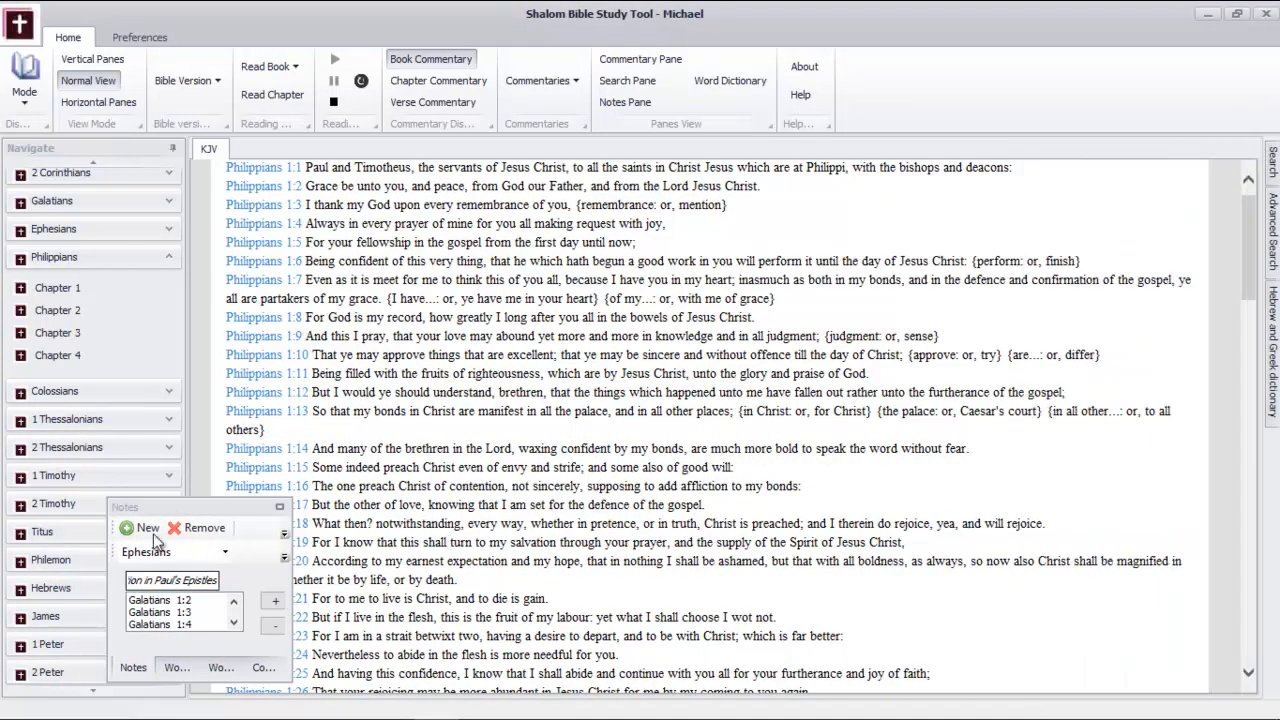
left_click_drag(180, 502, 1246, 418)
left_click_drag(1078, 402, 870, 409)
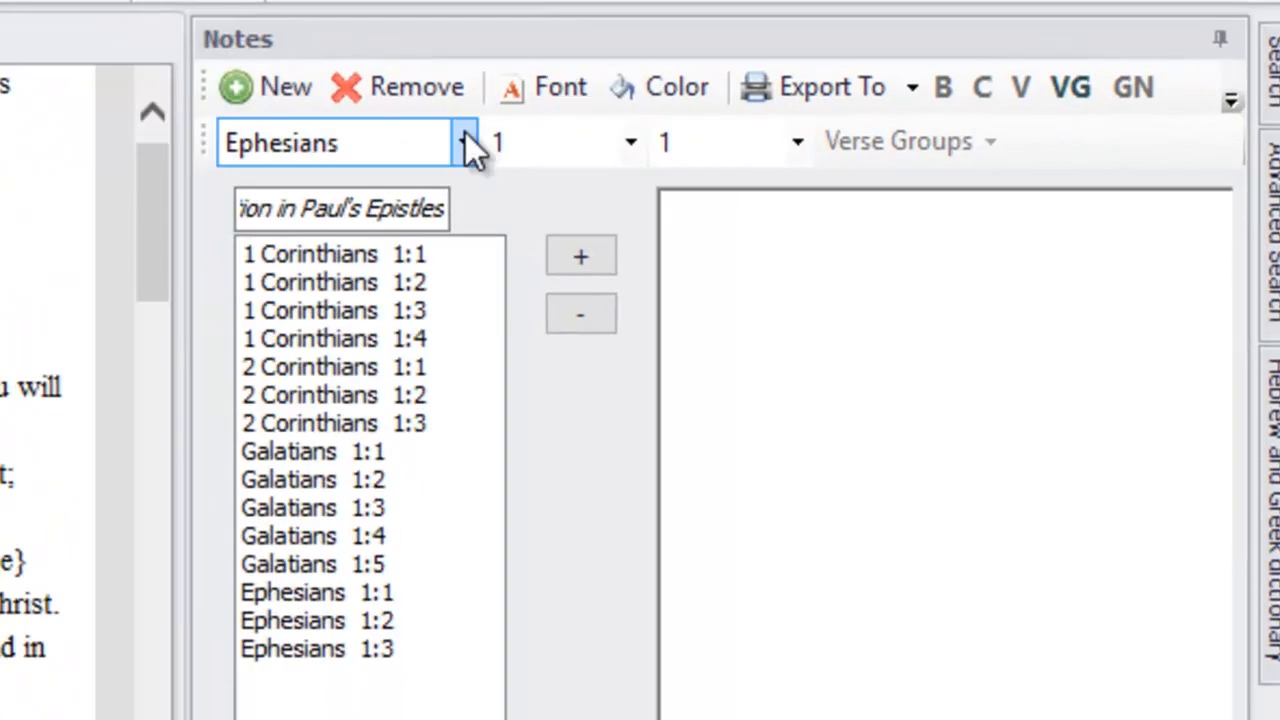
Add Philippians 1:1 to the verse group
left_click(466, 143)
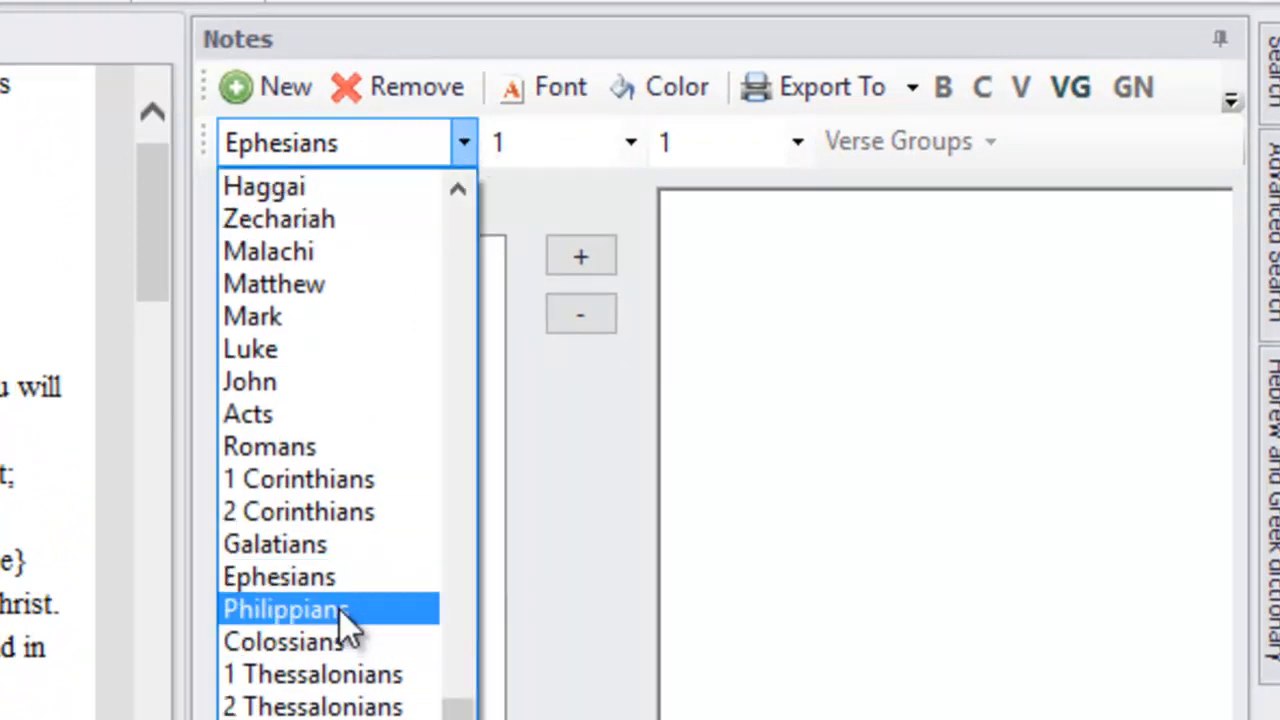
left_click(339, 610)
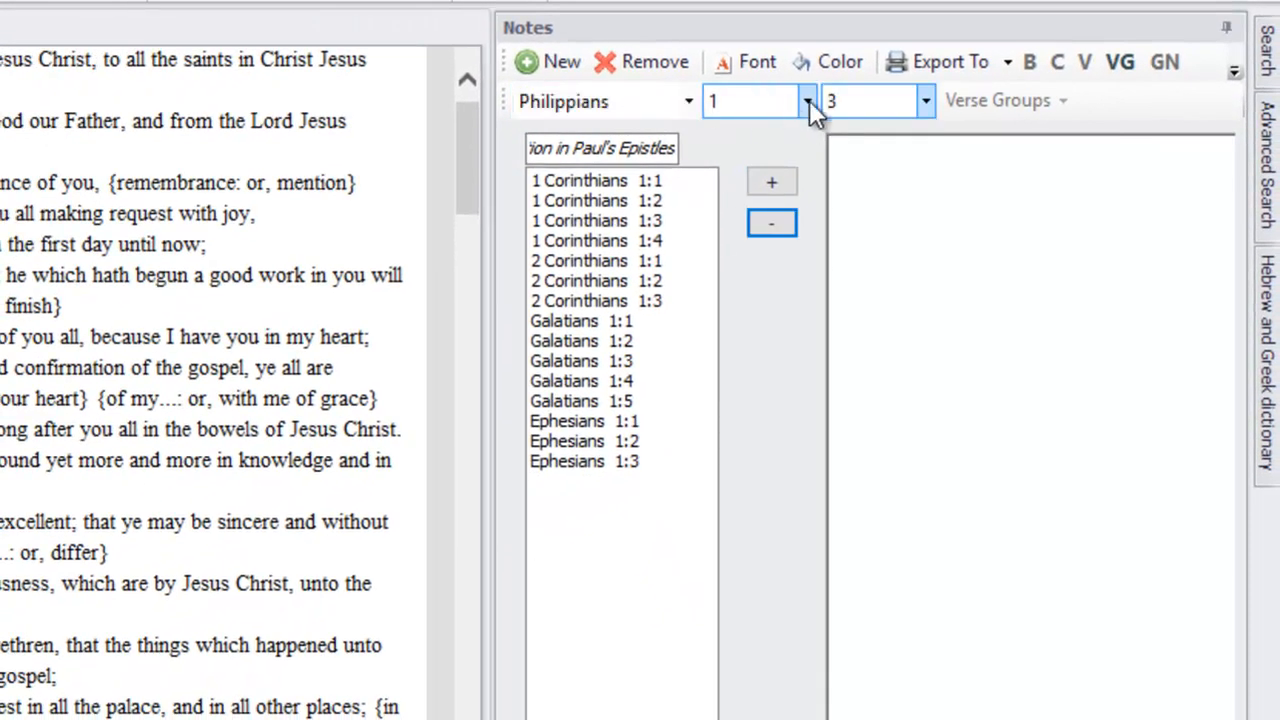
left_click(807, 101)
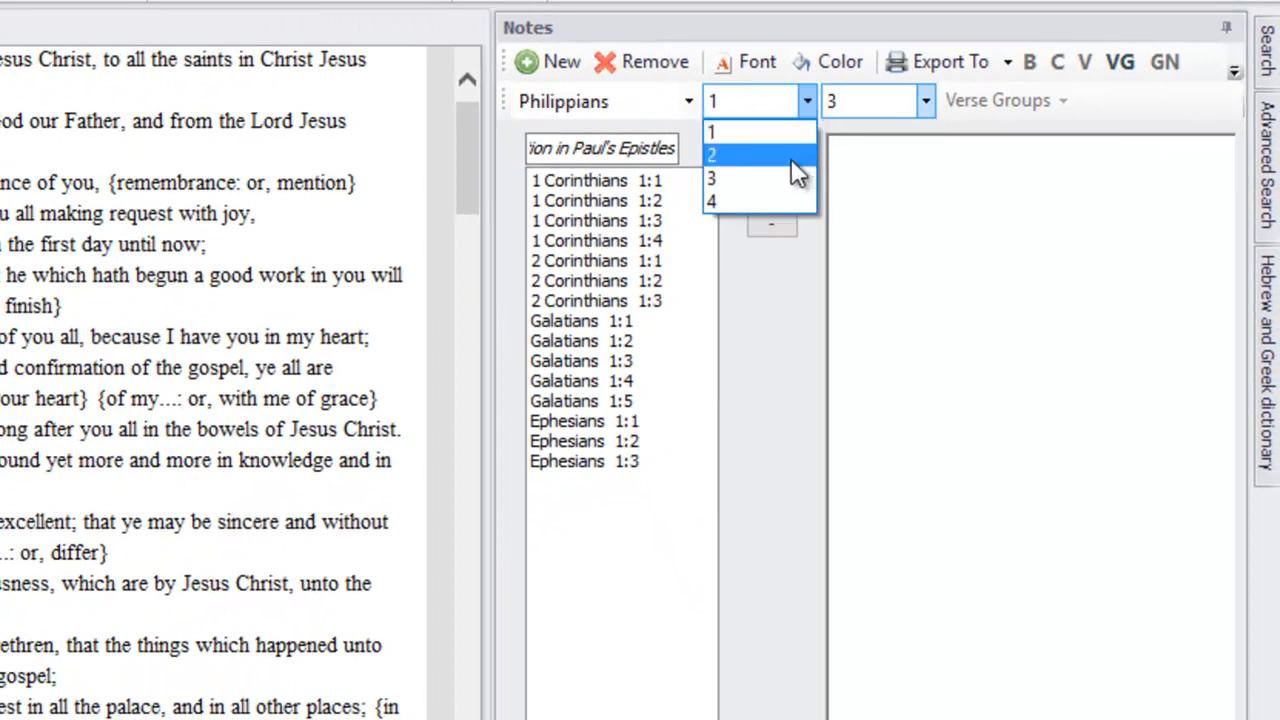
left_click(771, 129)
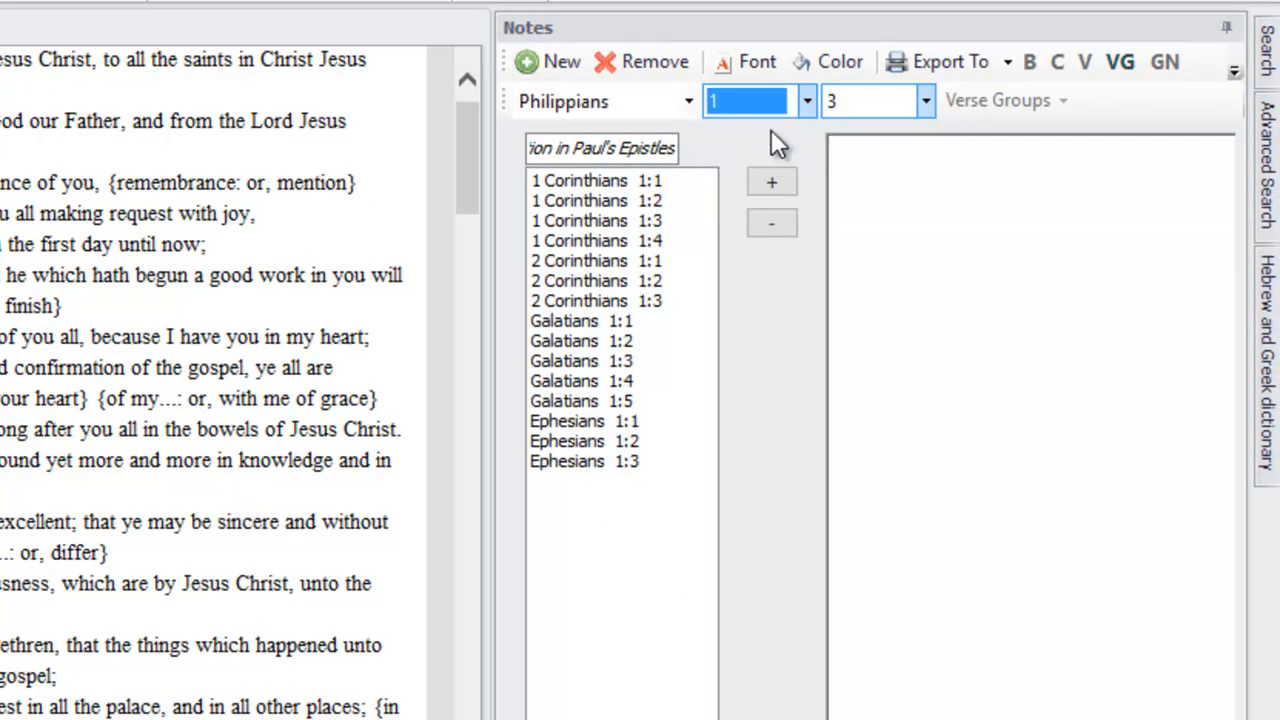
left_click(889, 98)
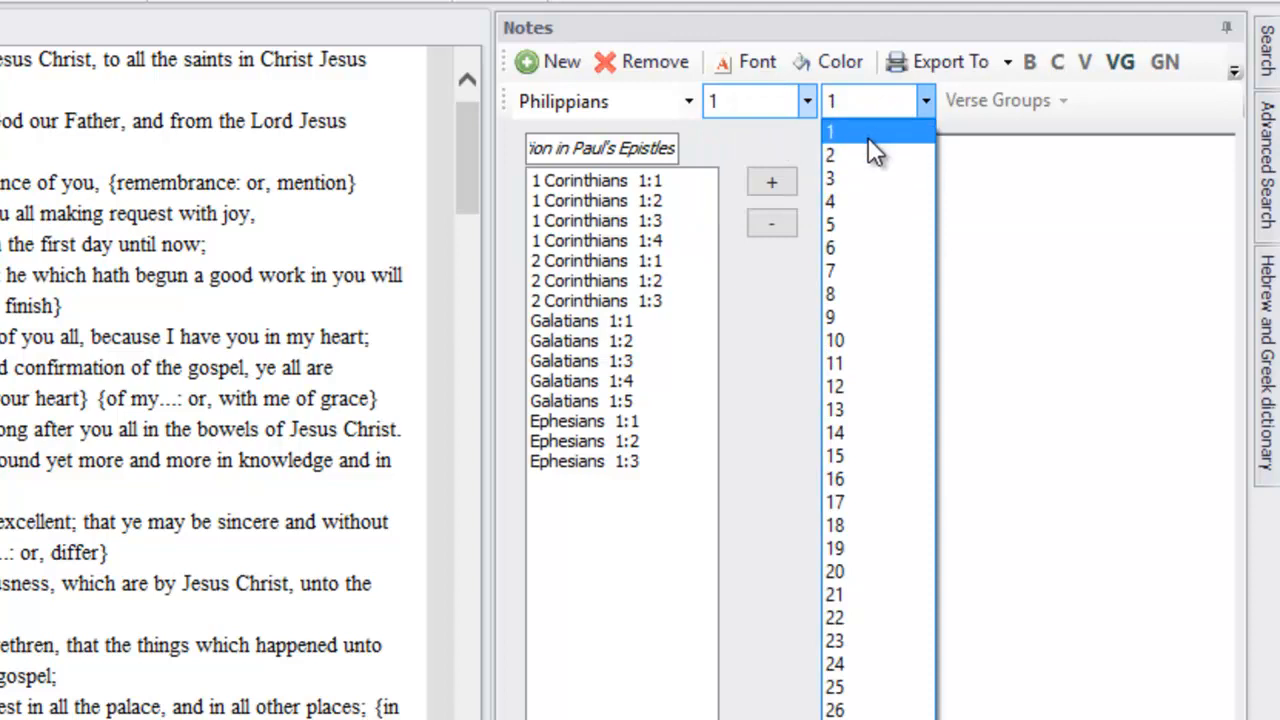
left_click(868, 136)
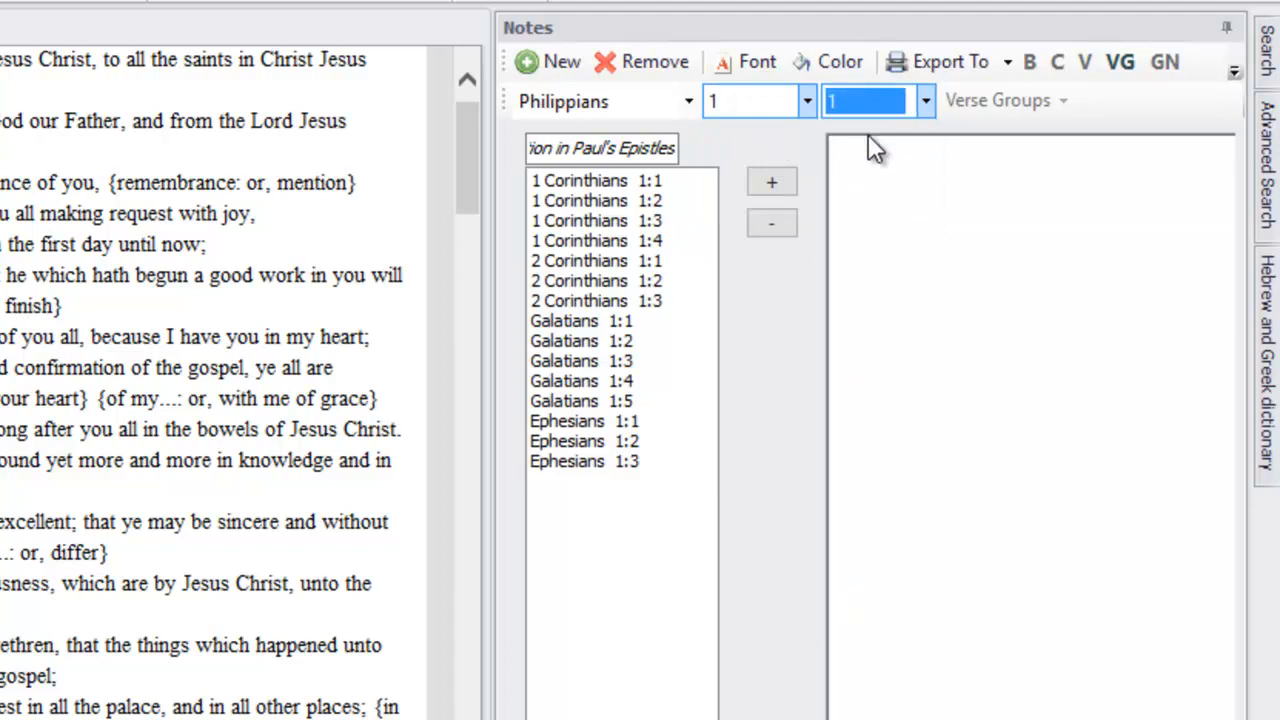
left_click(776, 181)
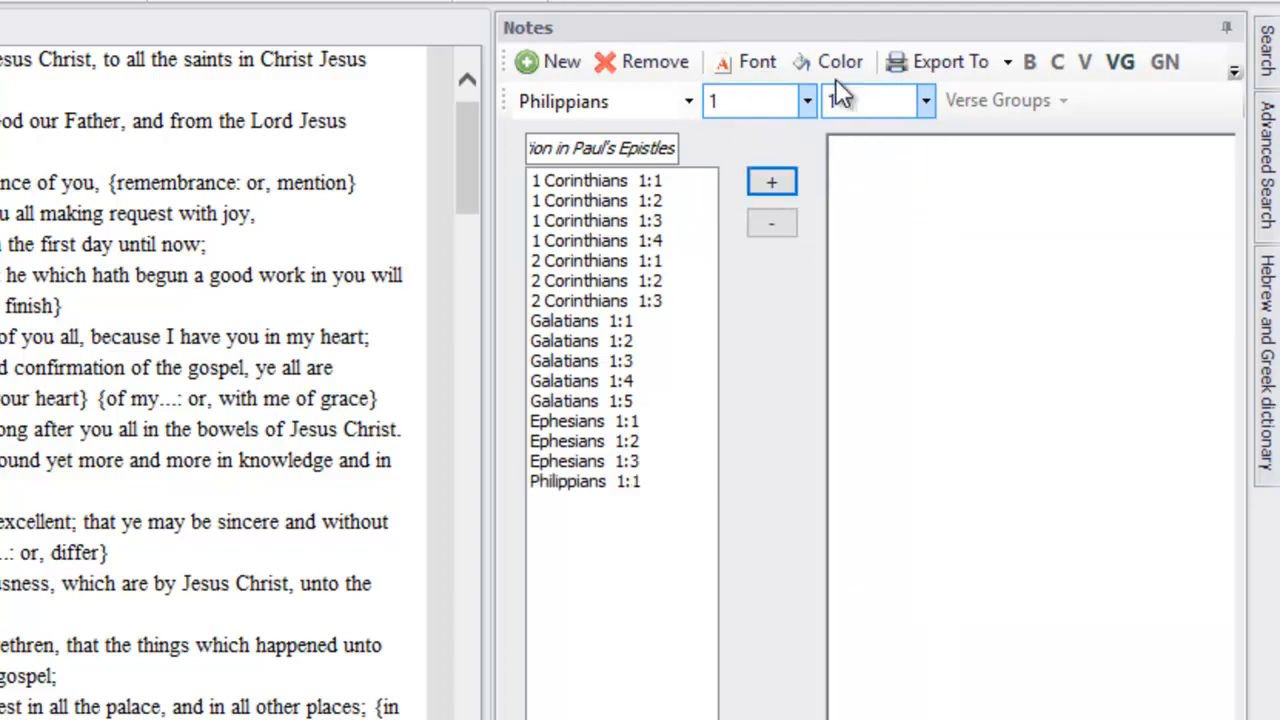
Add verses 2 and 3 of Philippians chapter 1 to the verse group
left_click(857, 103)
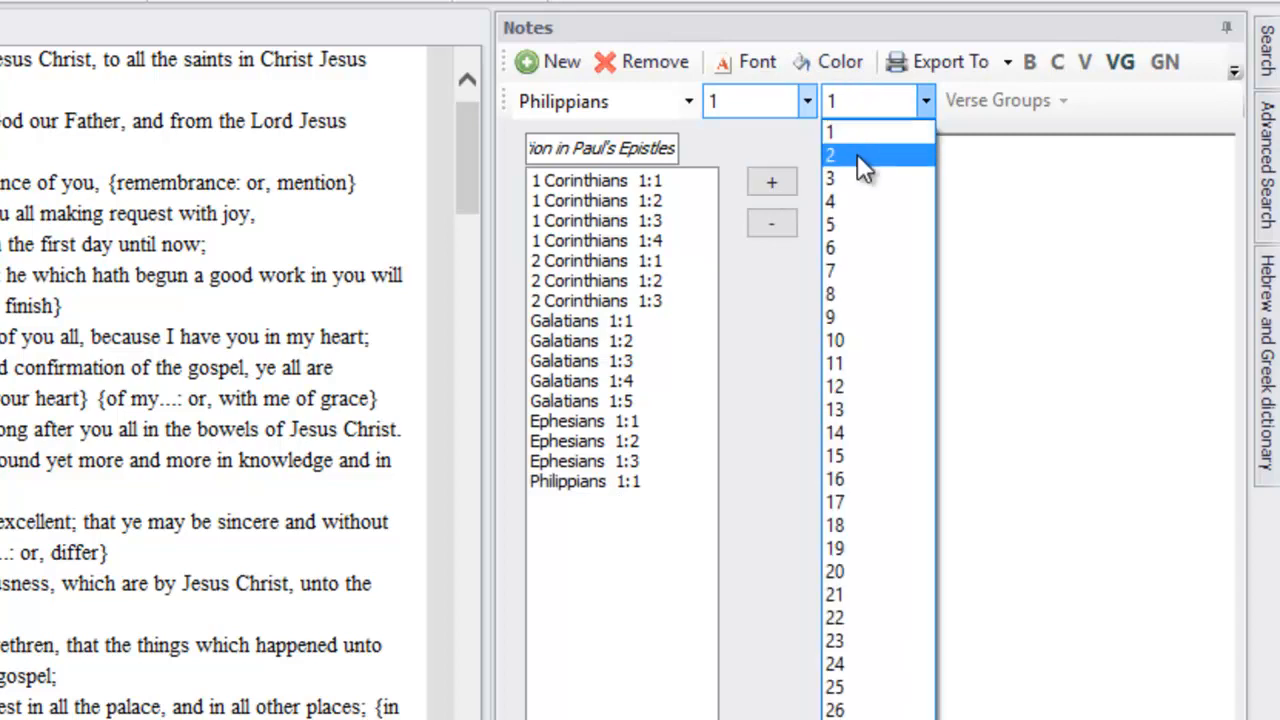
left_click(857, 154)
left_click(771, 182)
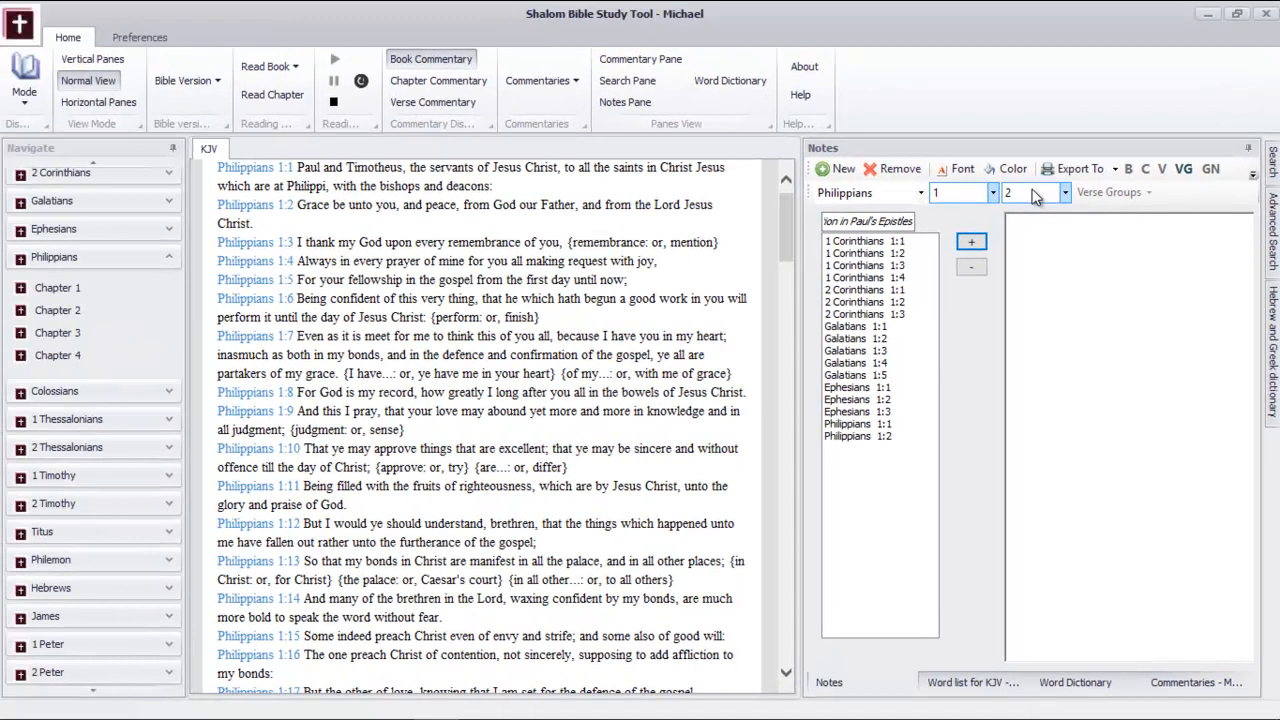
left_click(983, 166)
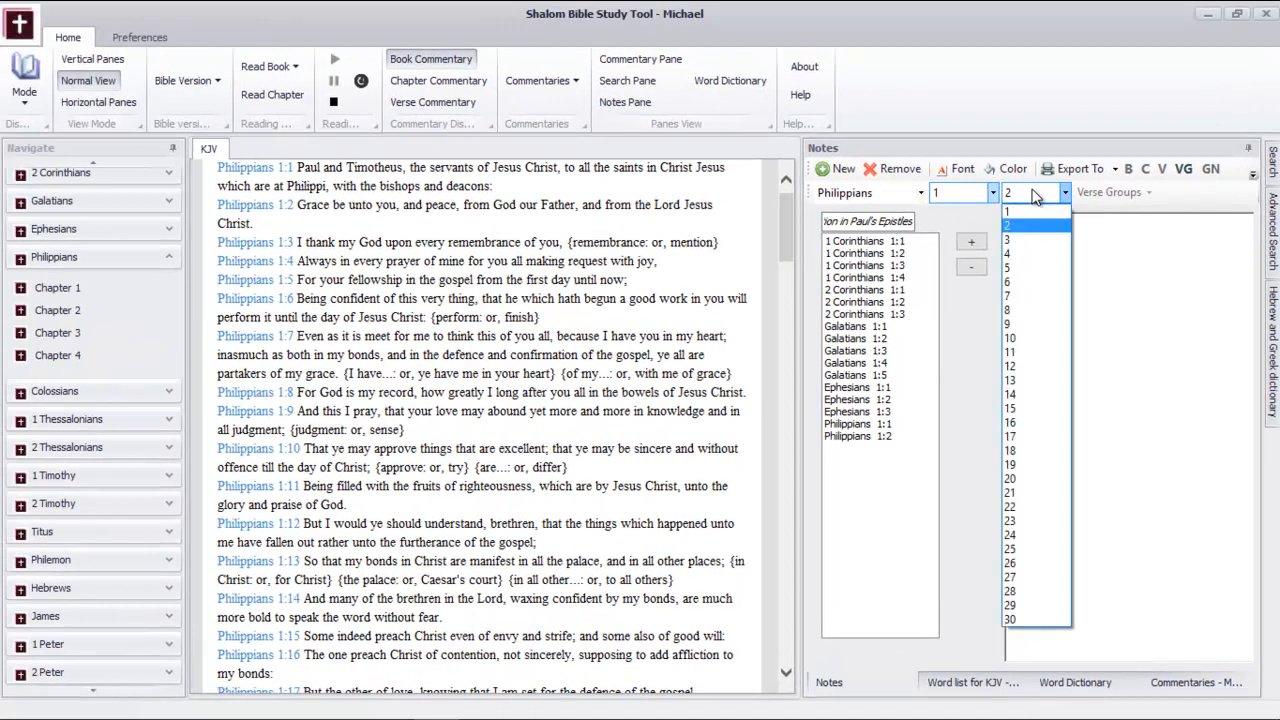
left_click(1024, 243)
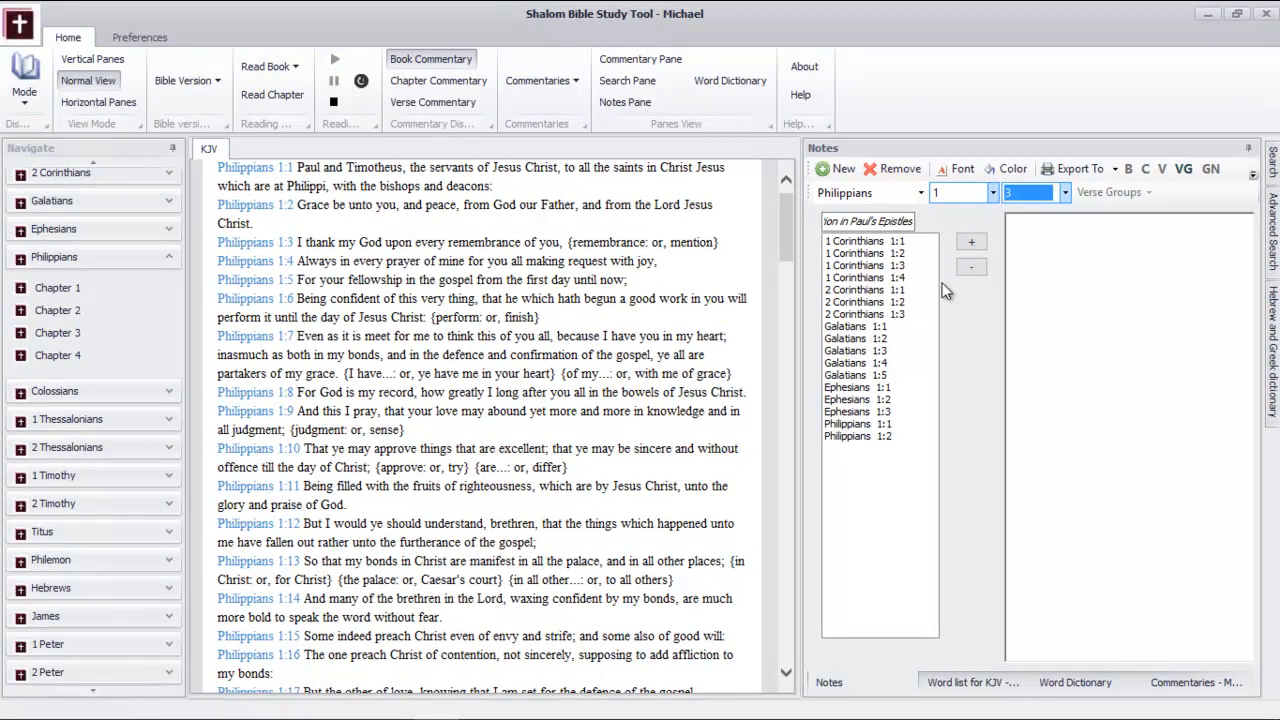
left_click(979, 242)
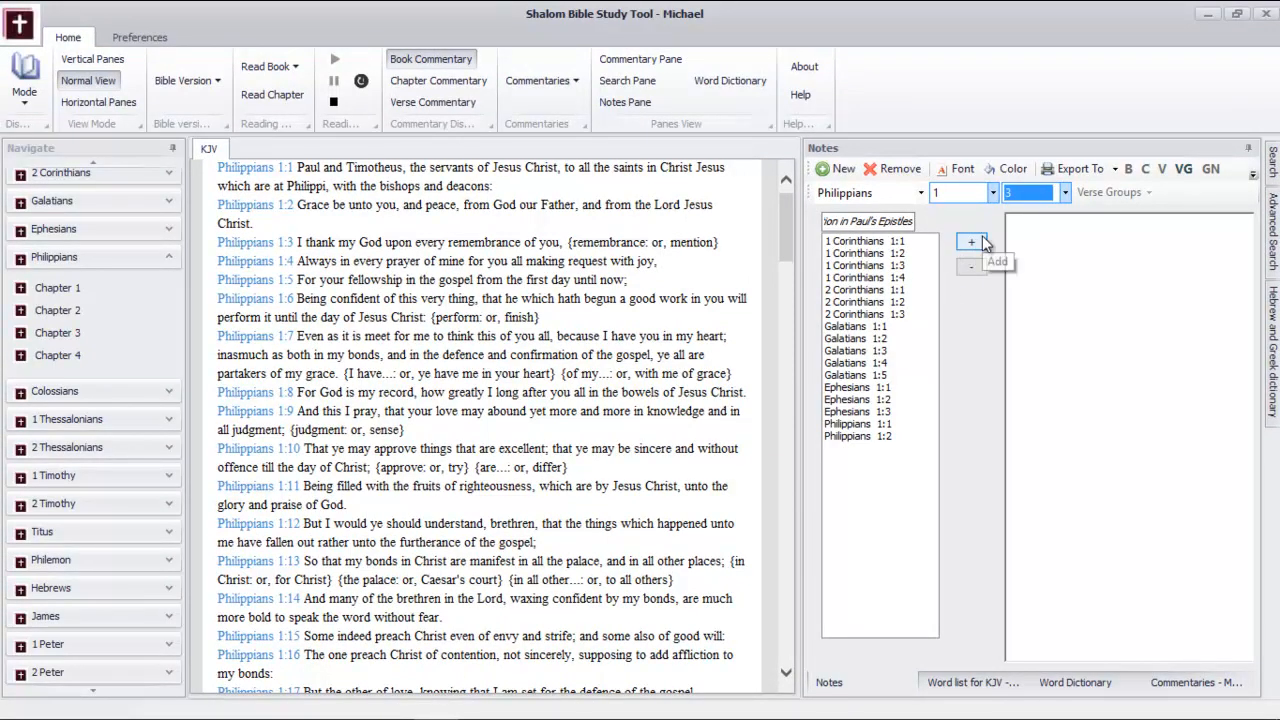
Collapse Philippians in the book navigation, display Colossians in the KJV reading view and add Colossians 1:1 to the verse group
left_click(170, 258)
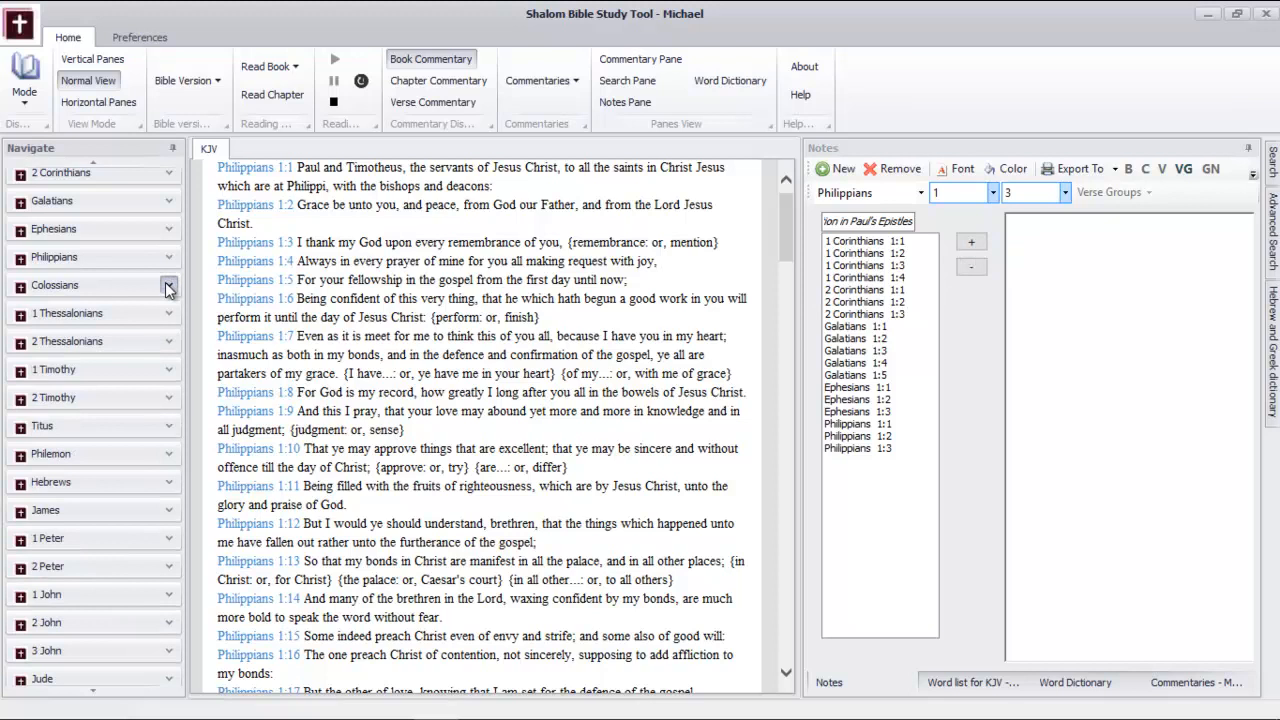
left_click(169, 286)
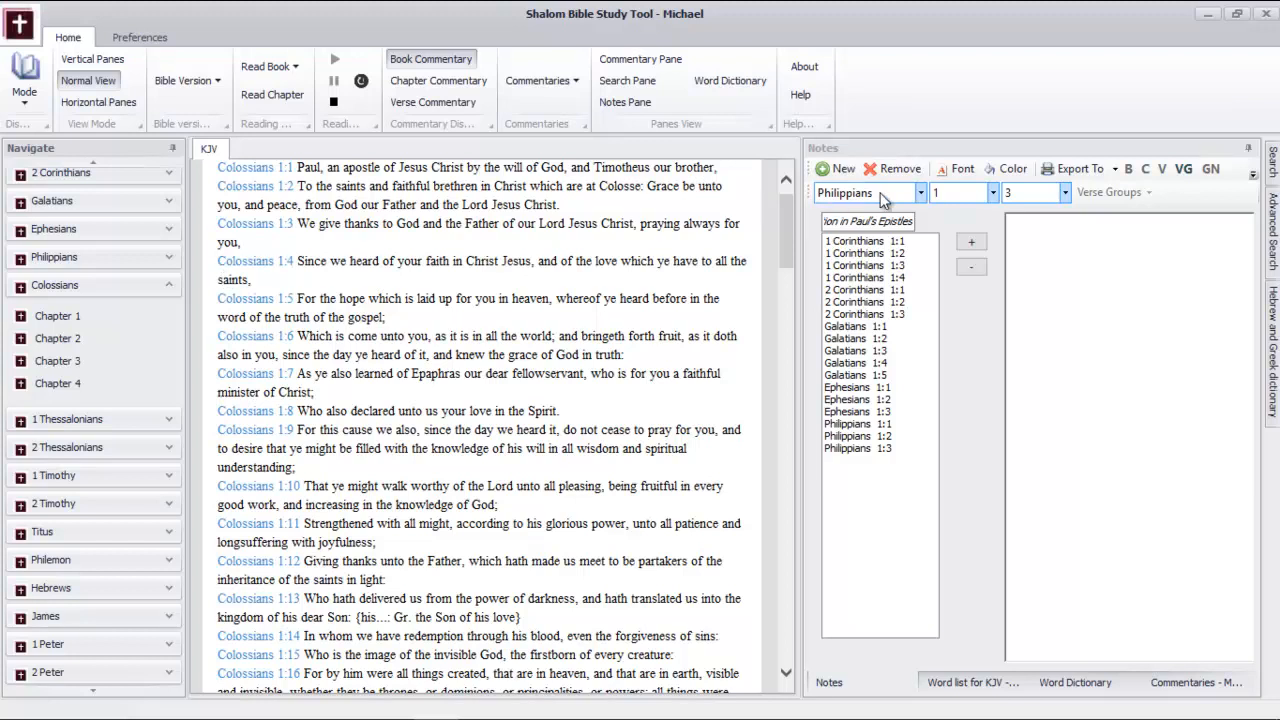
left_click(920, 193)
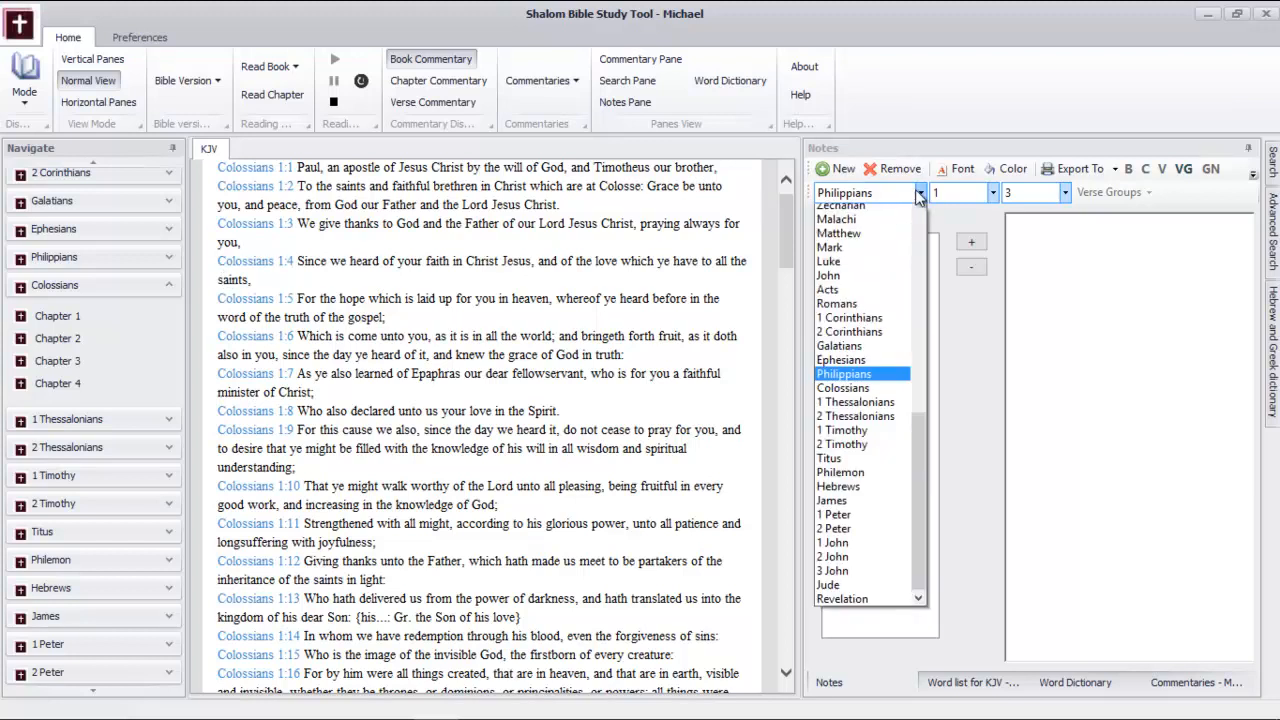
left_click(853, 409)
left_click(978, 192)
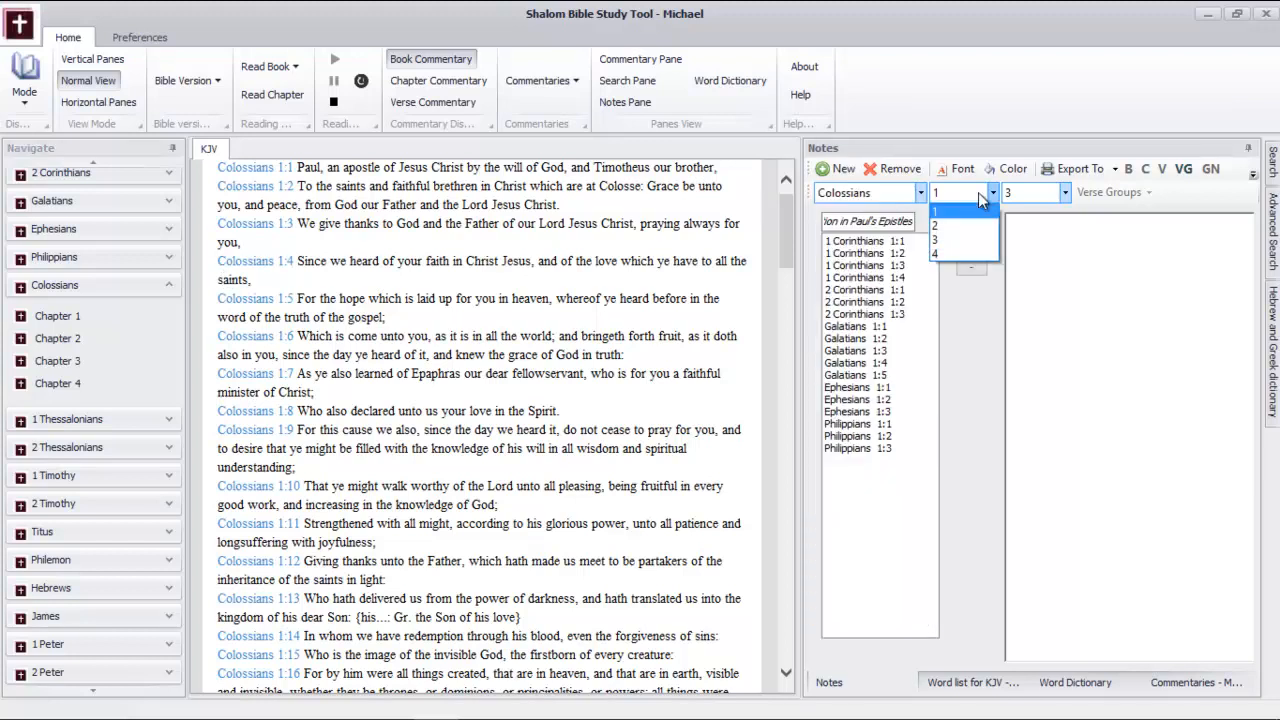
left_click(965, 213)
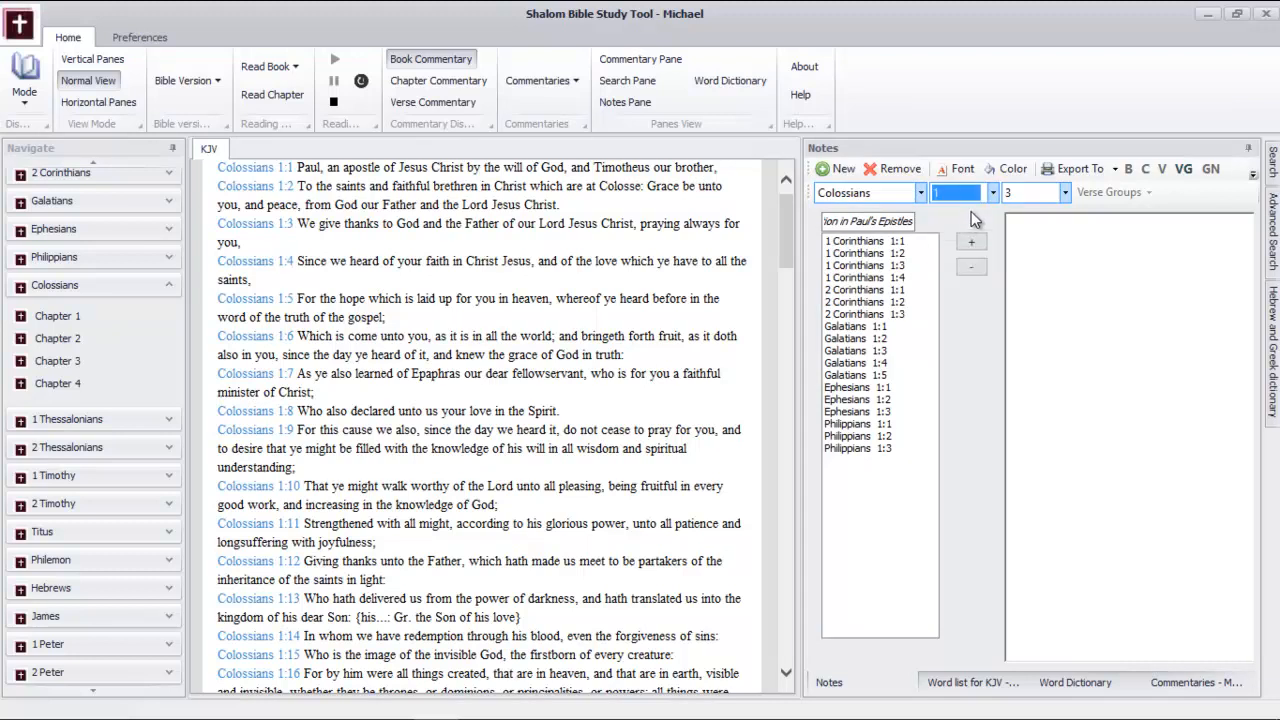
left_click(1027, 199)
left_click(1024, 213)
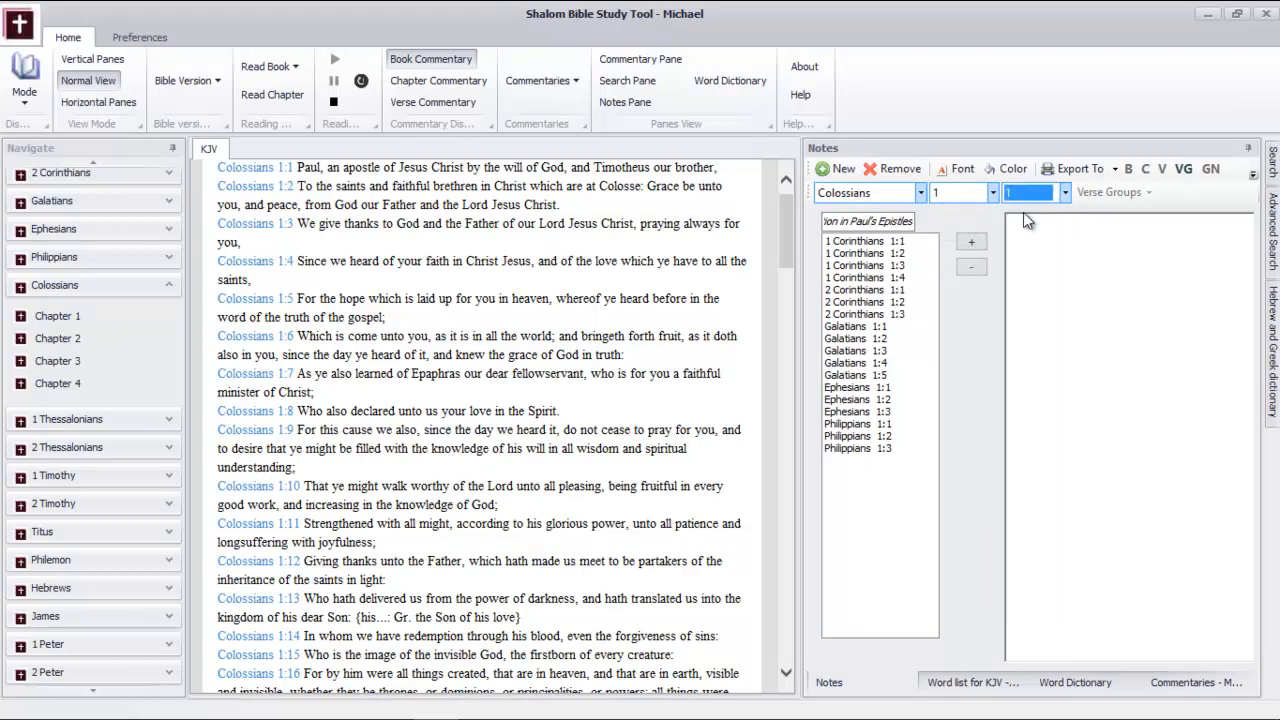
left_click(970, 243)
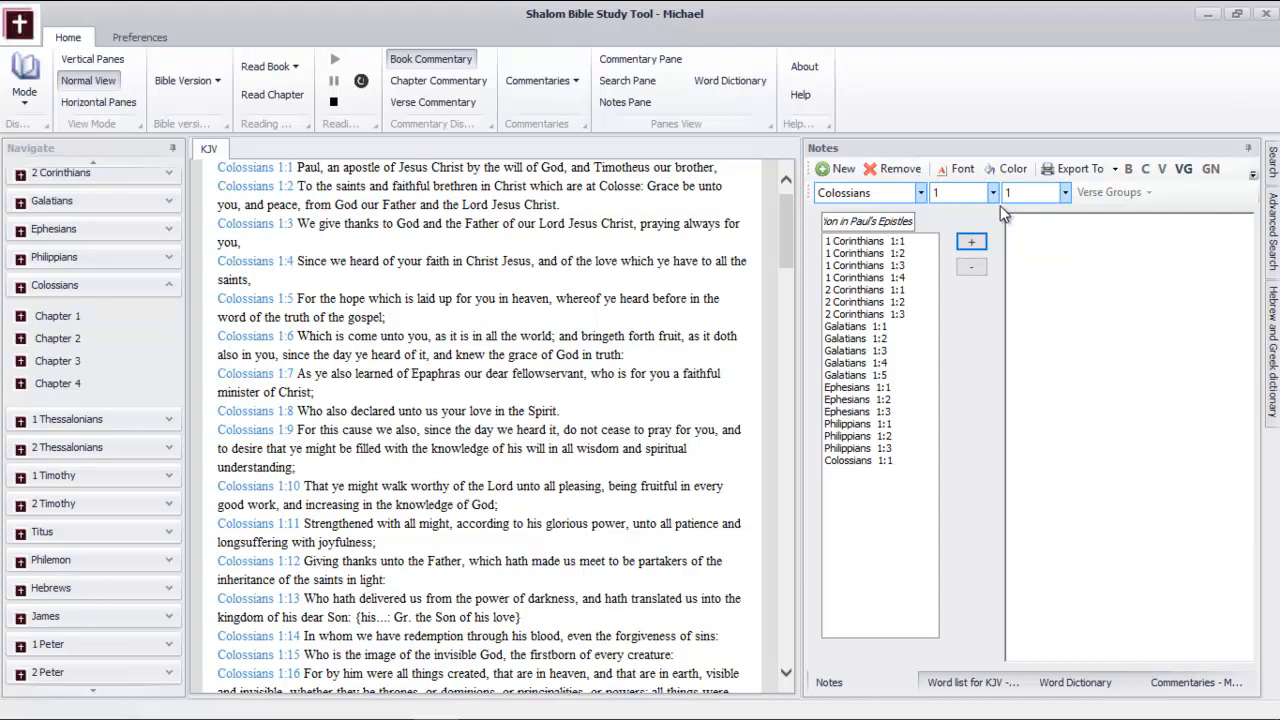
Add verses 2 and 3 of Colossians chapter 1 to the verse group
left_click(1040, 198)
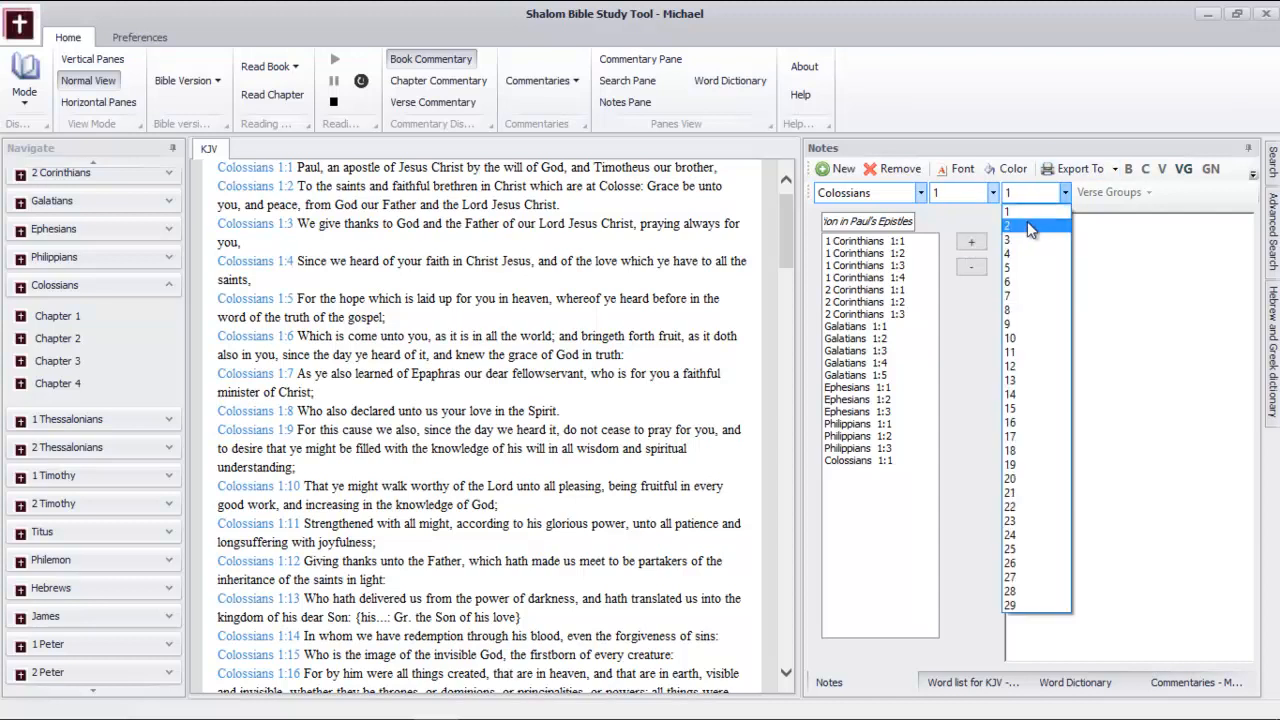
left_click(1026, 224)
left_click(971, 242)
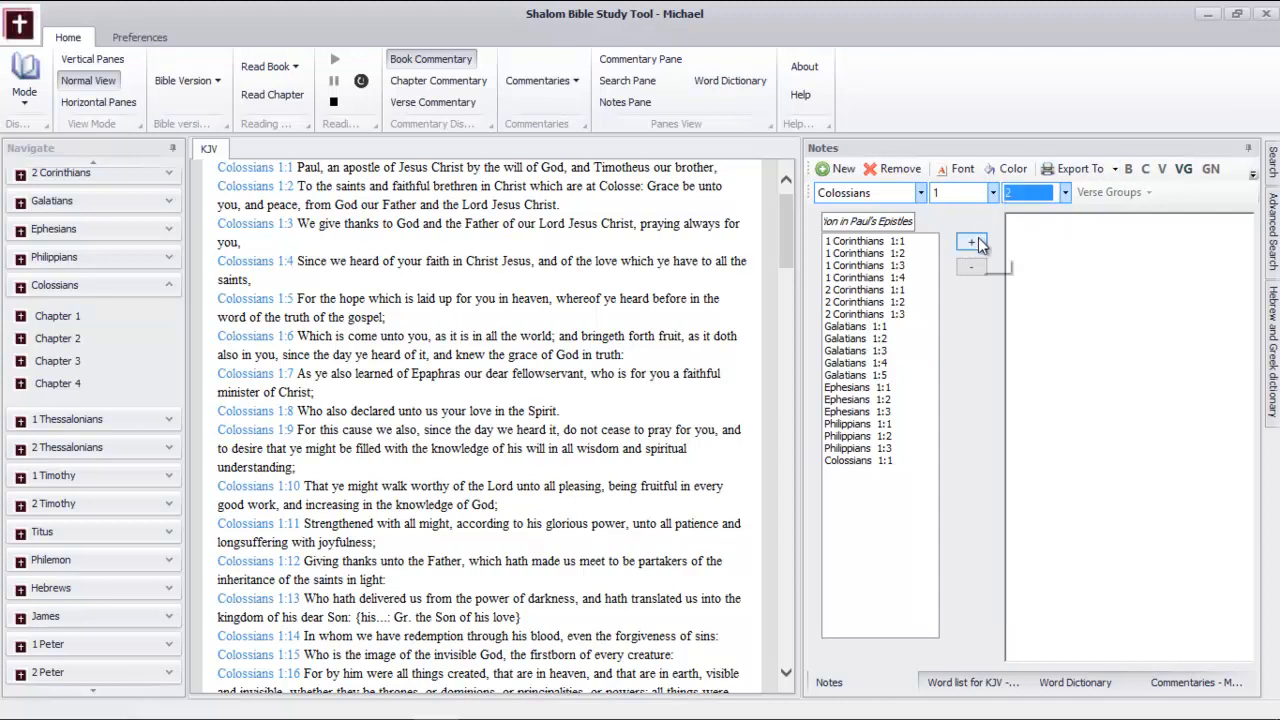
left_click(1066, 192)
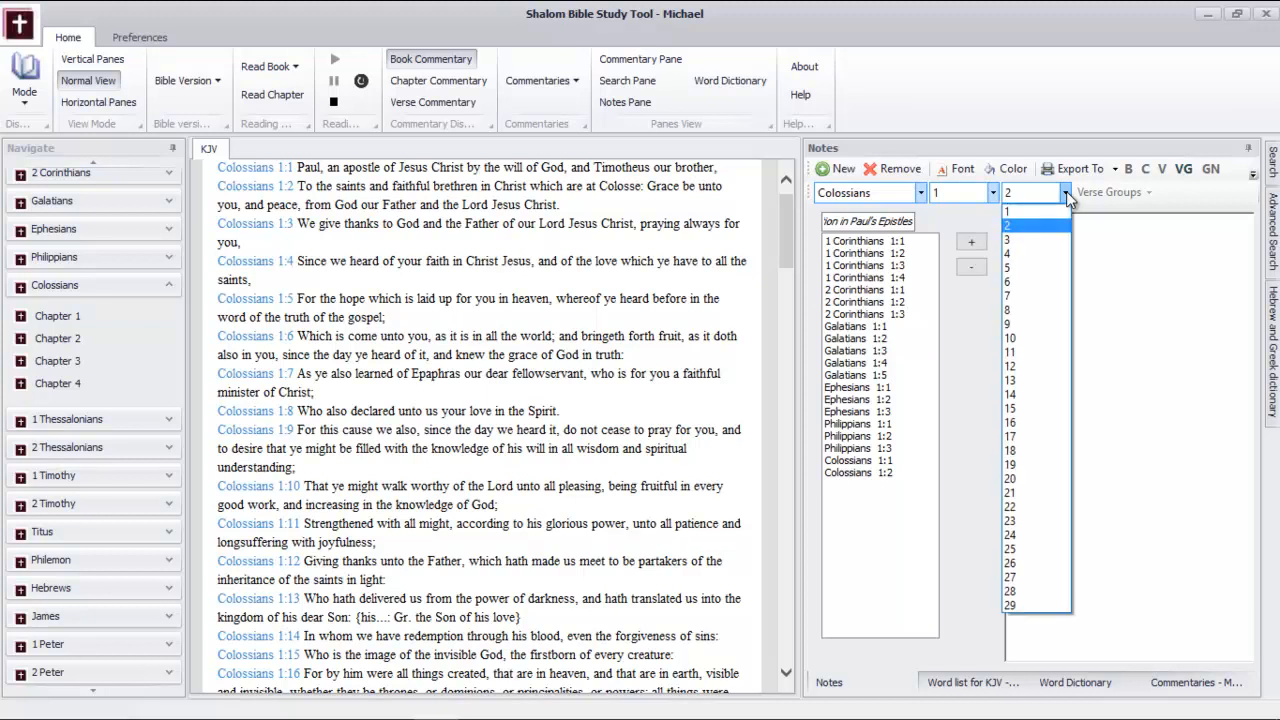
left_click(1047, 239)
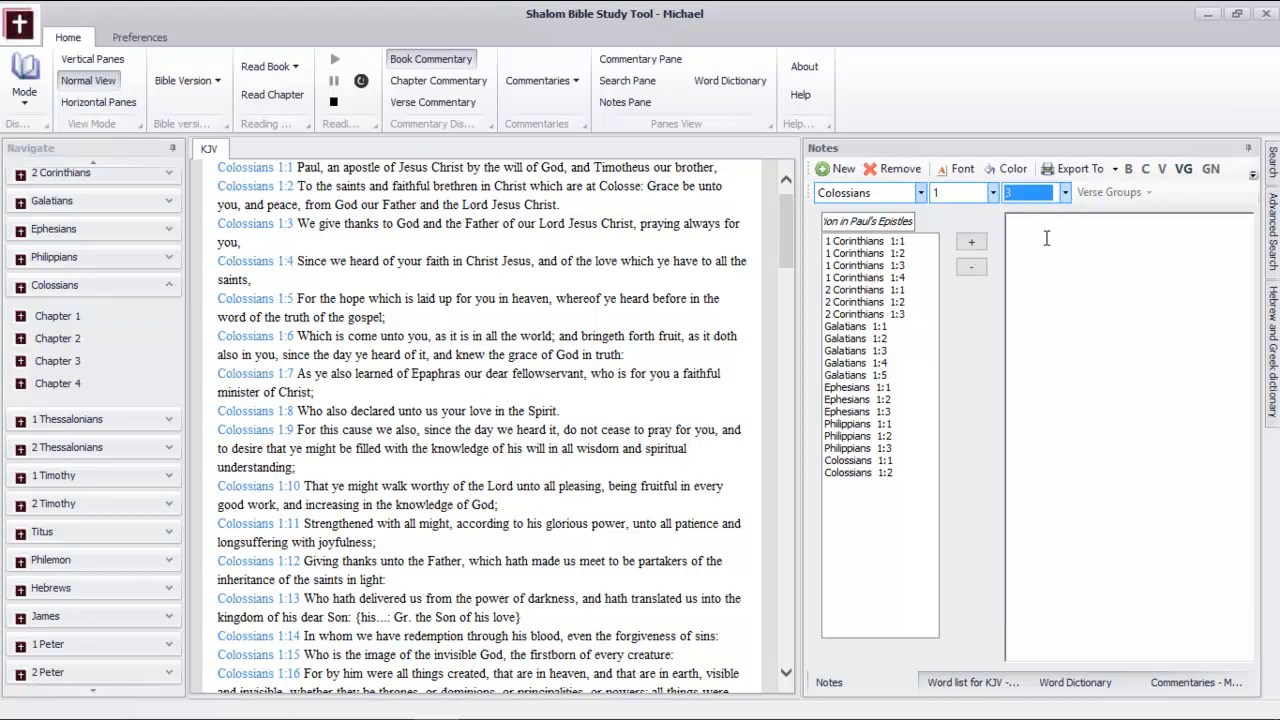
left_click(971, 242)
Add 1 Thessalonians 1:1 to the verse group
left_click(889, 194)
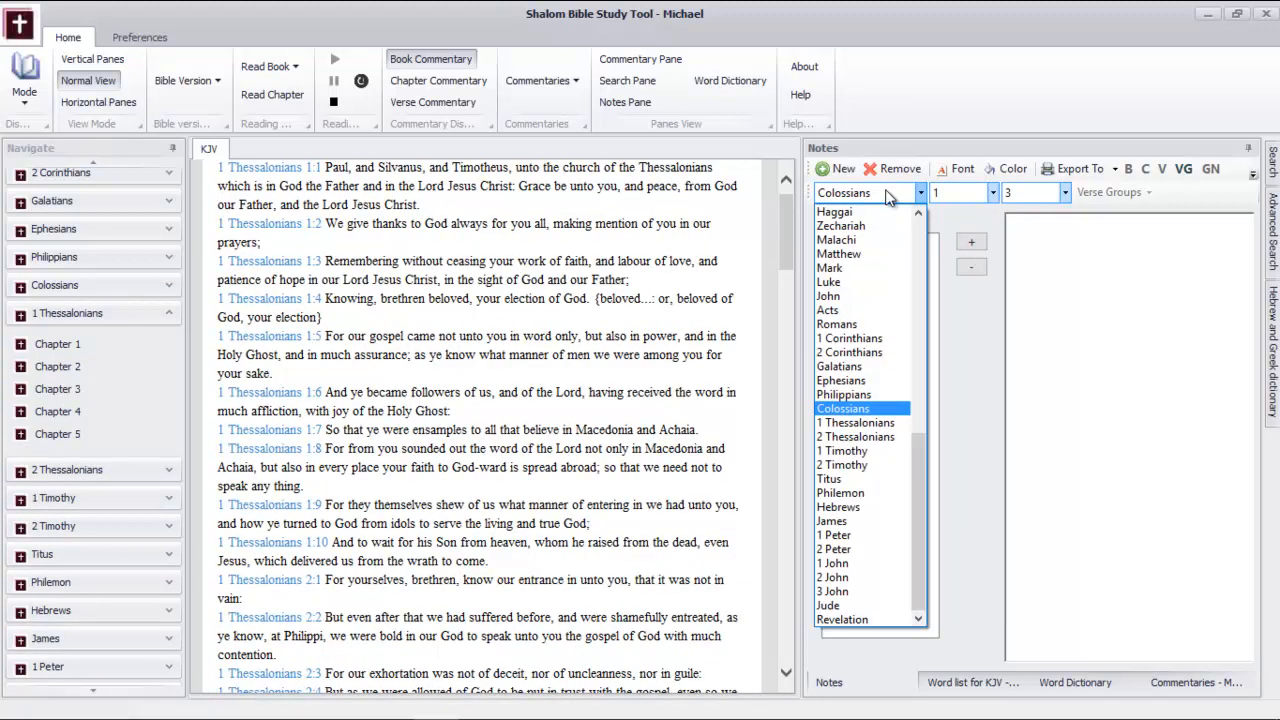
left_click(842, 426)
left_click(988, 193)
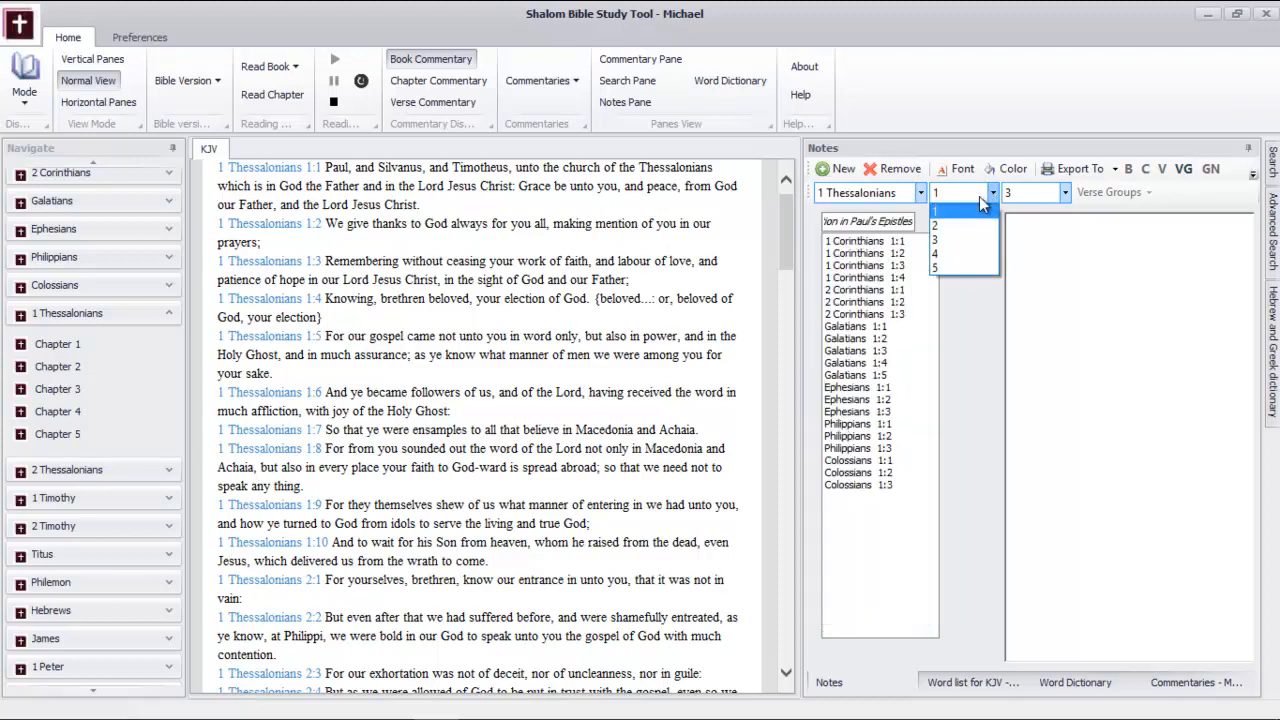
left_click(985, 208)
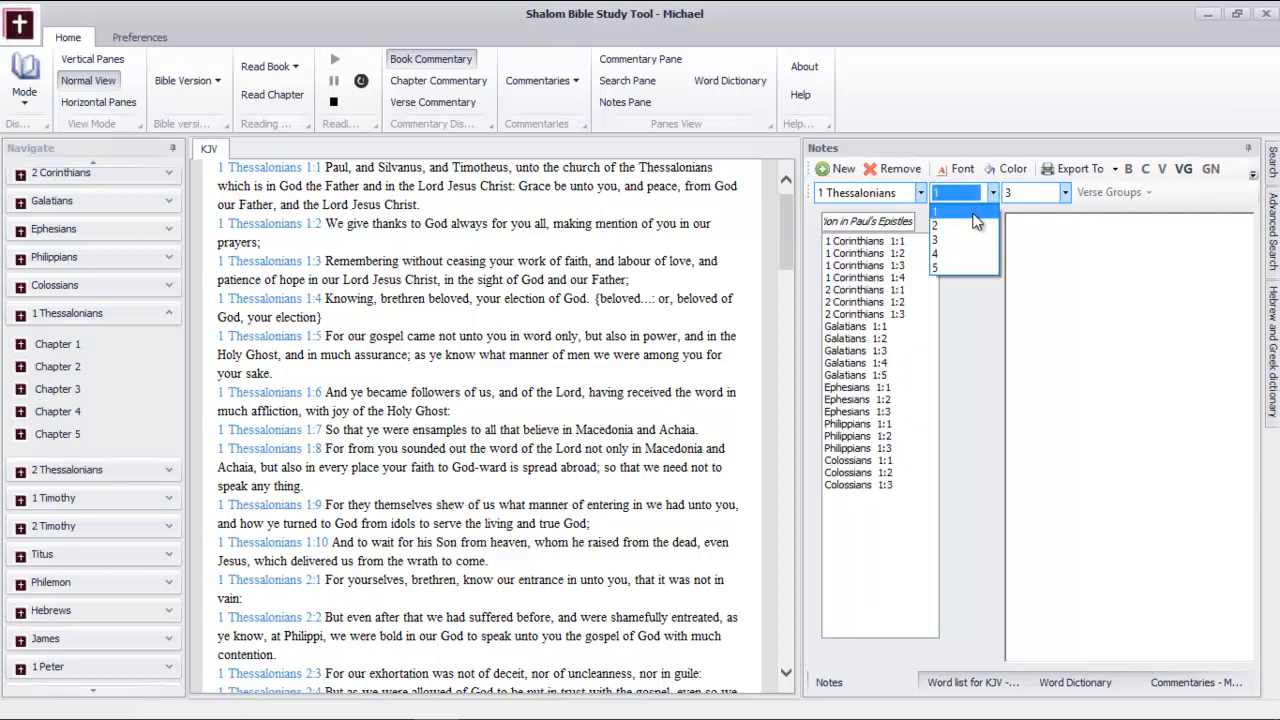
left_click(1044, 192)
left_click(1040, 218)
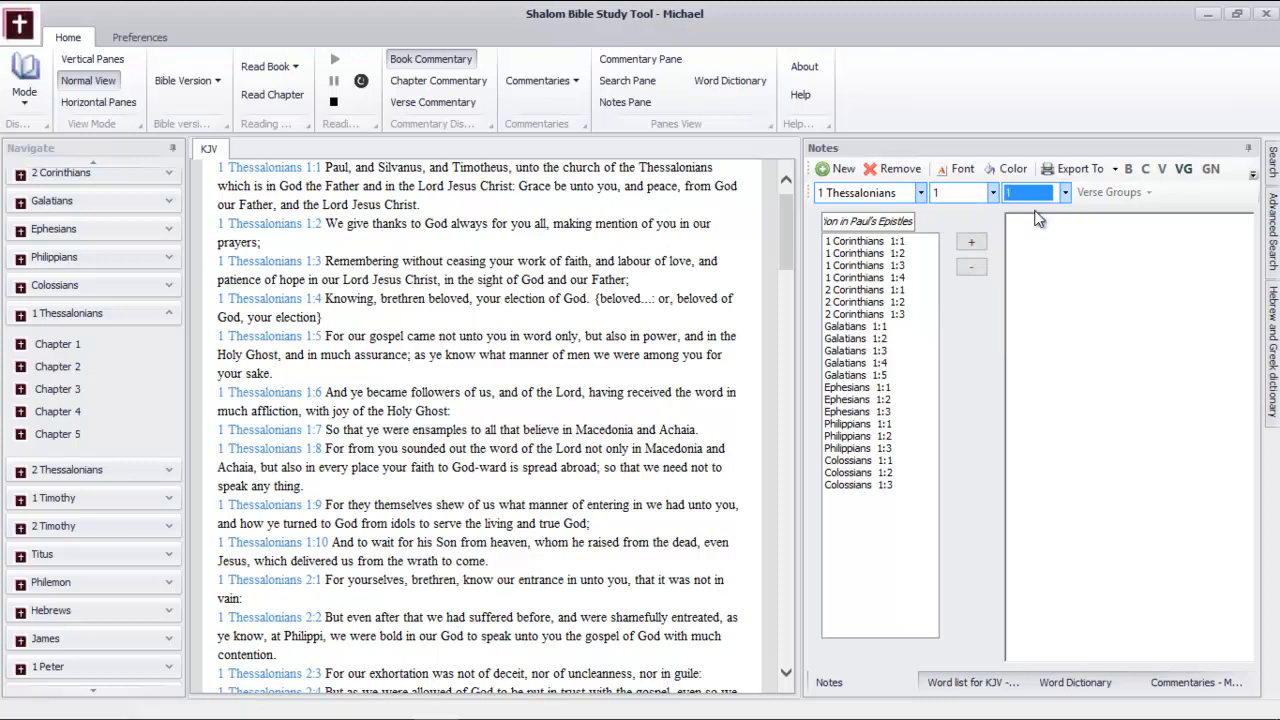
left_click(981, 240)
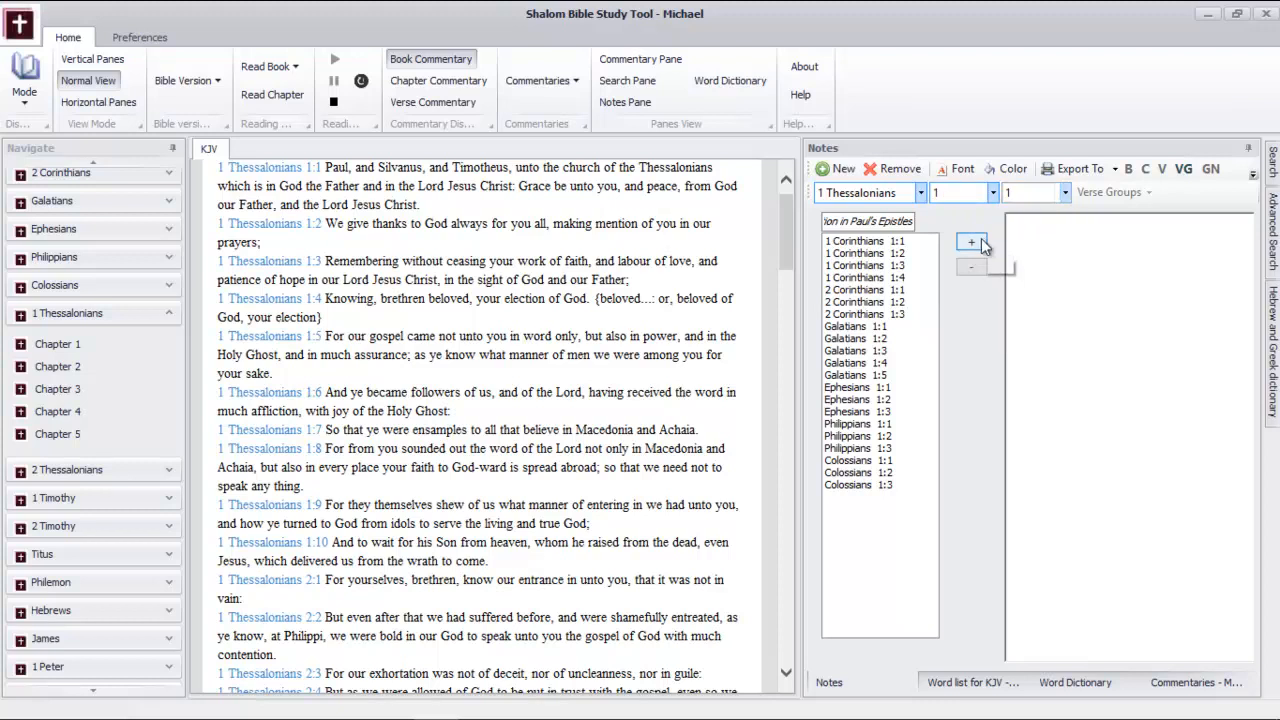
Add 1 Thessalonians 1:2 to the verse group
left_click(1035, 197)
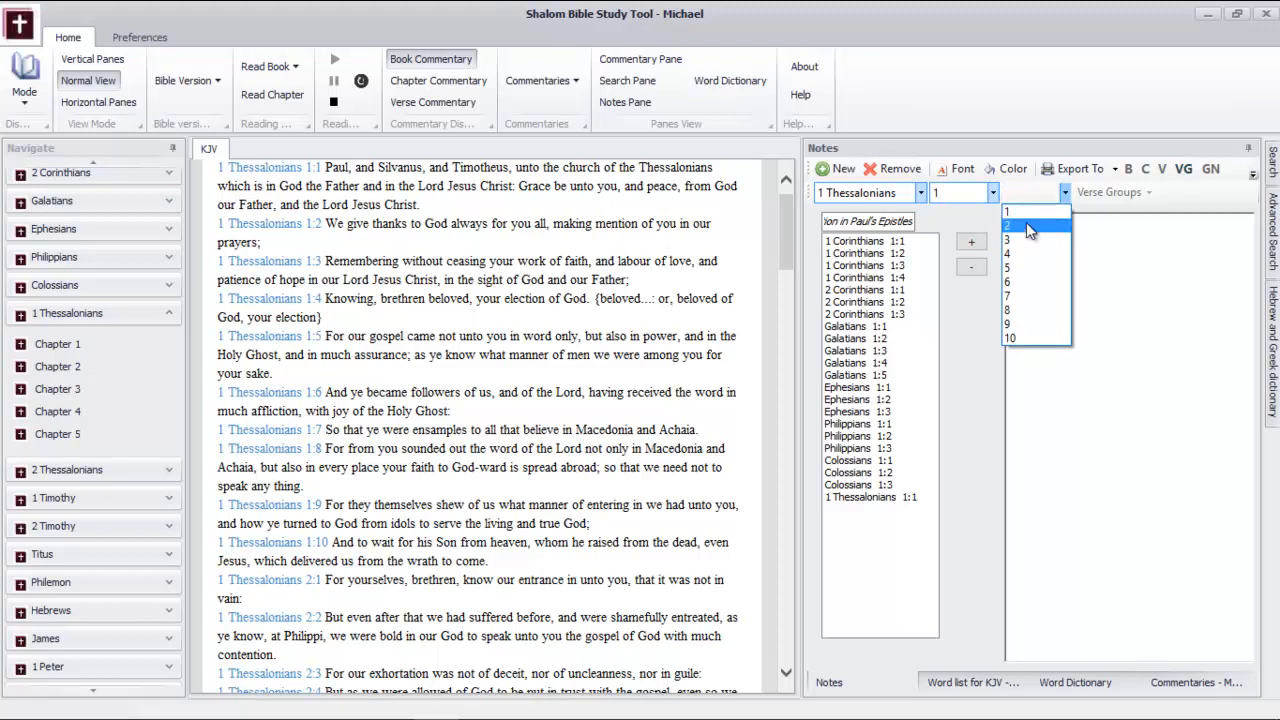
left_click(1026, 222)
left_click(971, 244)
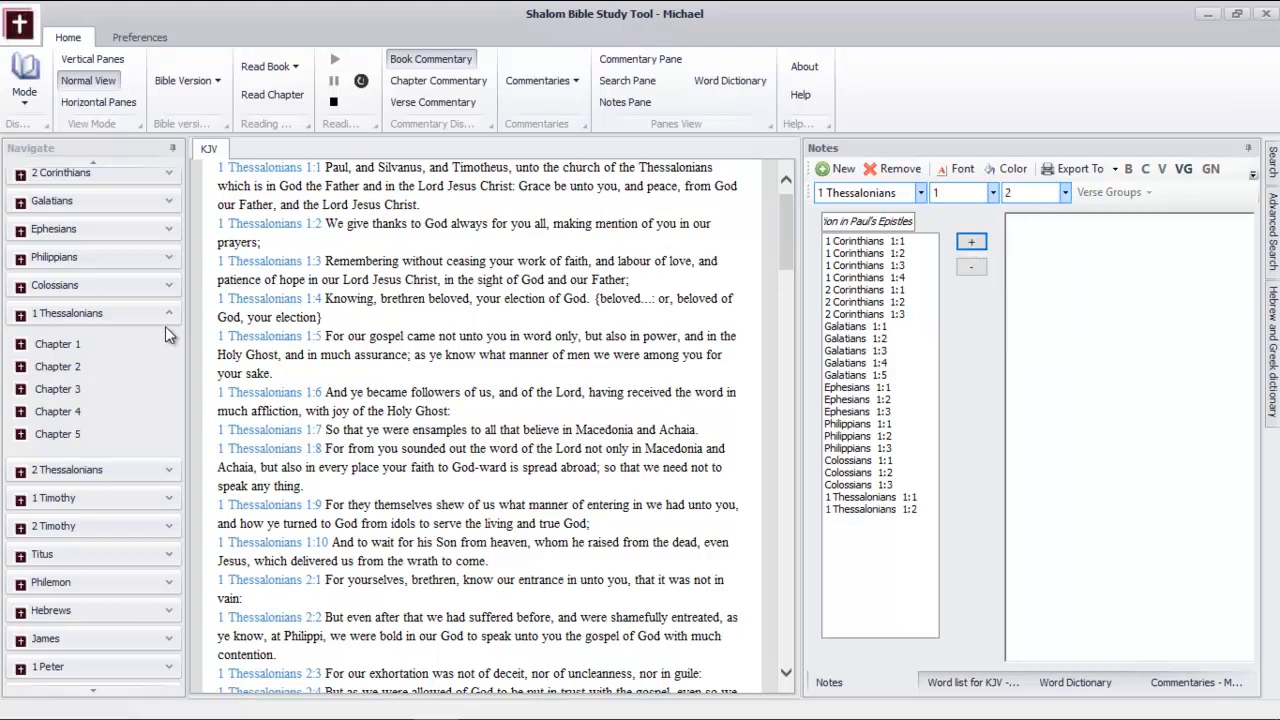
Collapse 1 Thessalonians in the book navigation, display 2 Thessalonians in the KJV reading view and add 2 Thessalonians 1:1 to the verse group
left_click(169, 315)
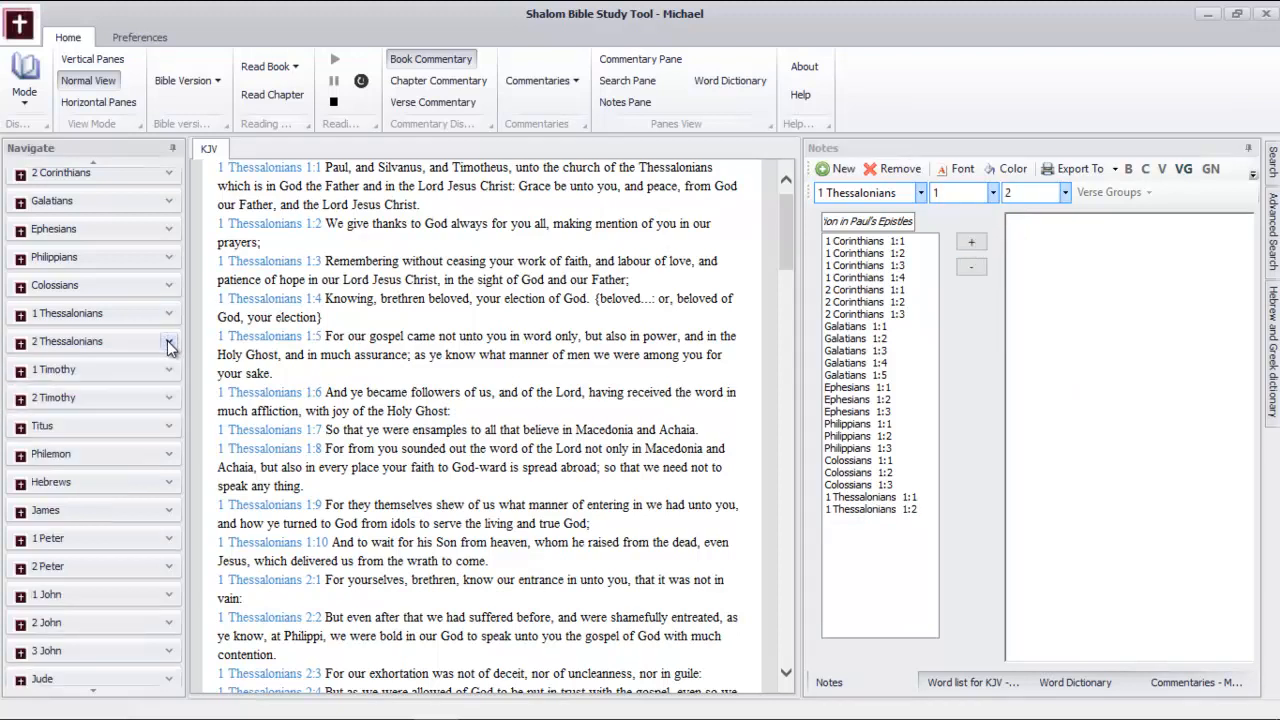
left_click(169, 341)
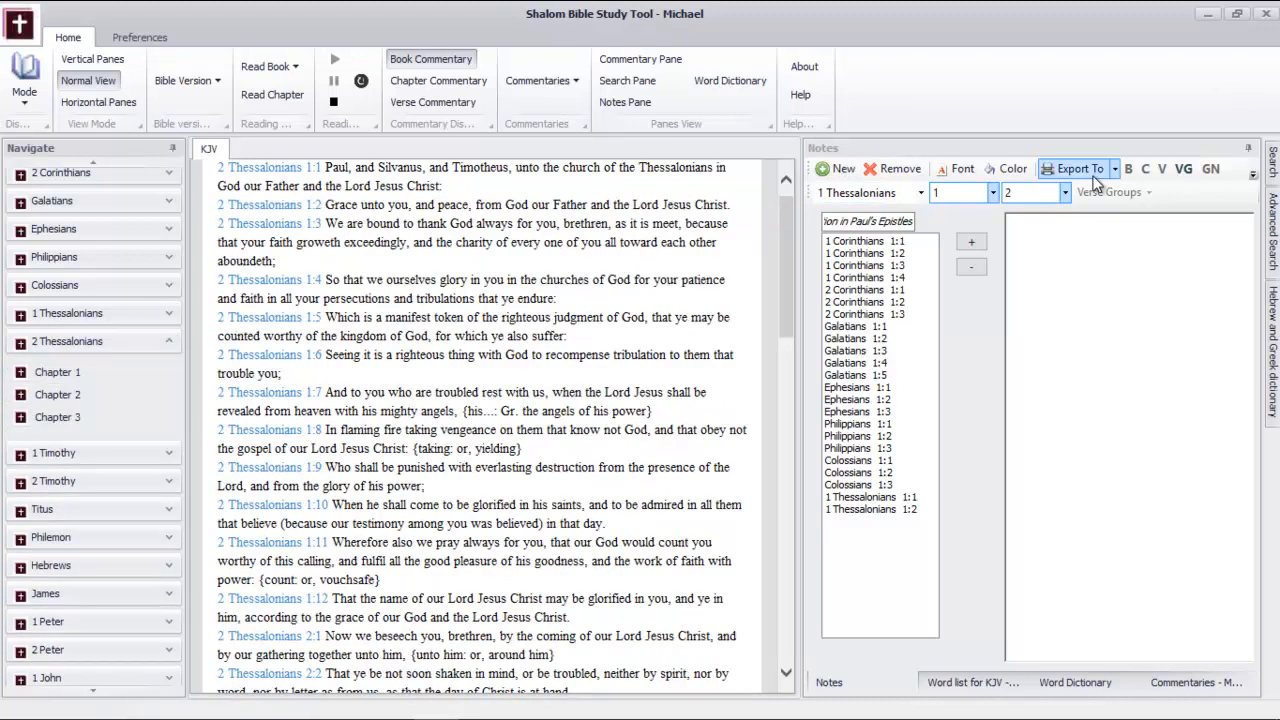
left_click(912, 193)
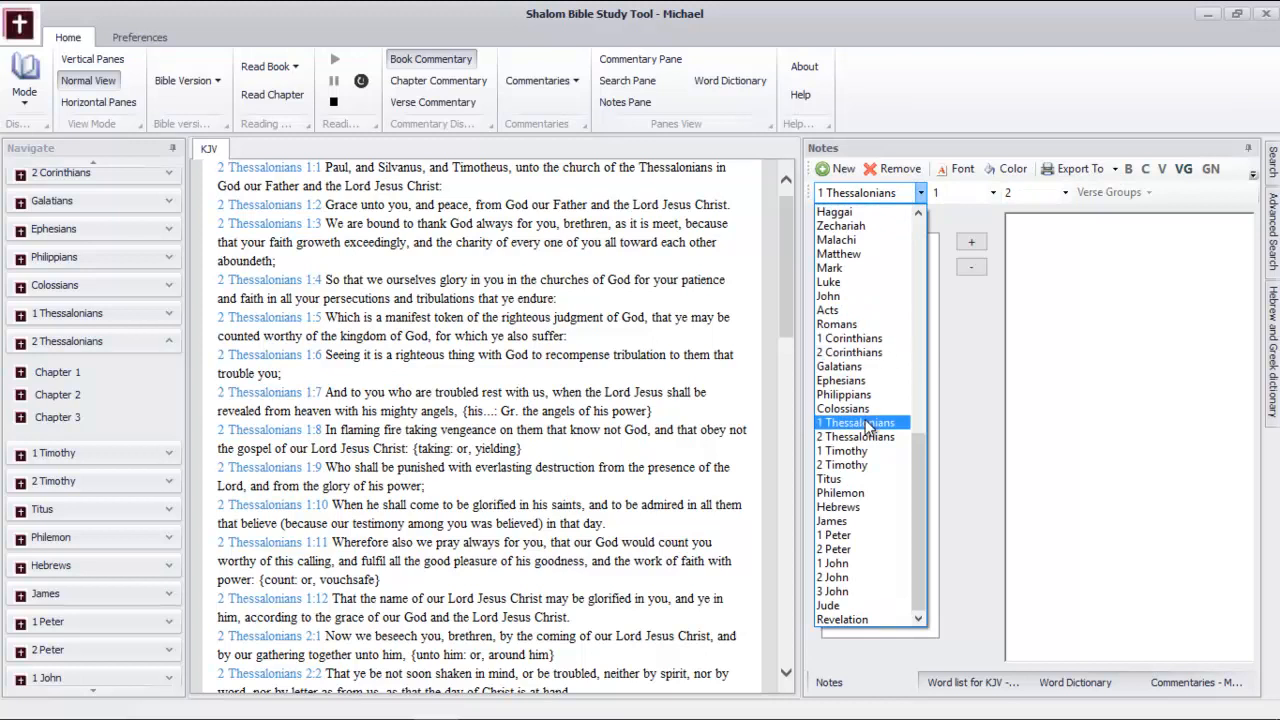
left_click(866, 437)
left_click(966, 193)
left_click(964, 212)
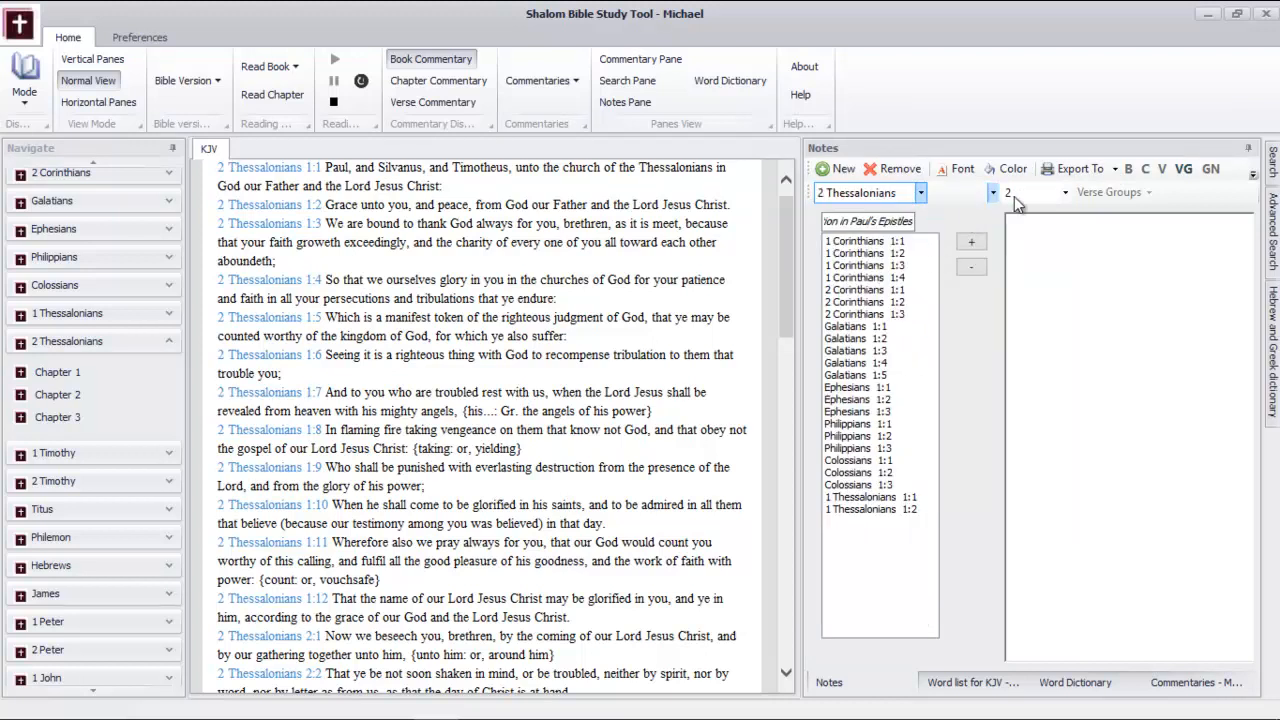
left_click(1065, 192)
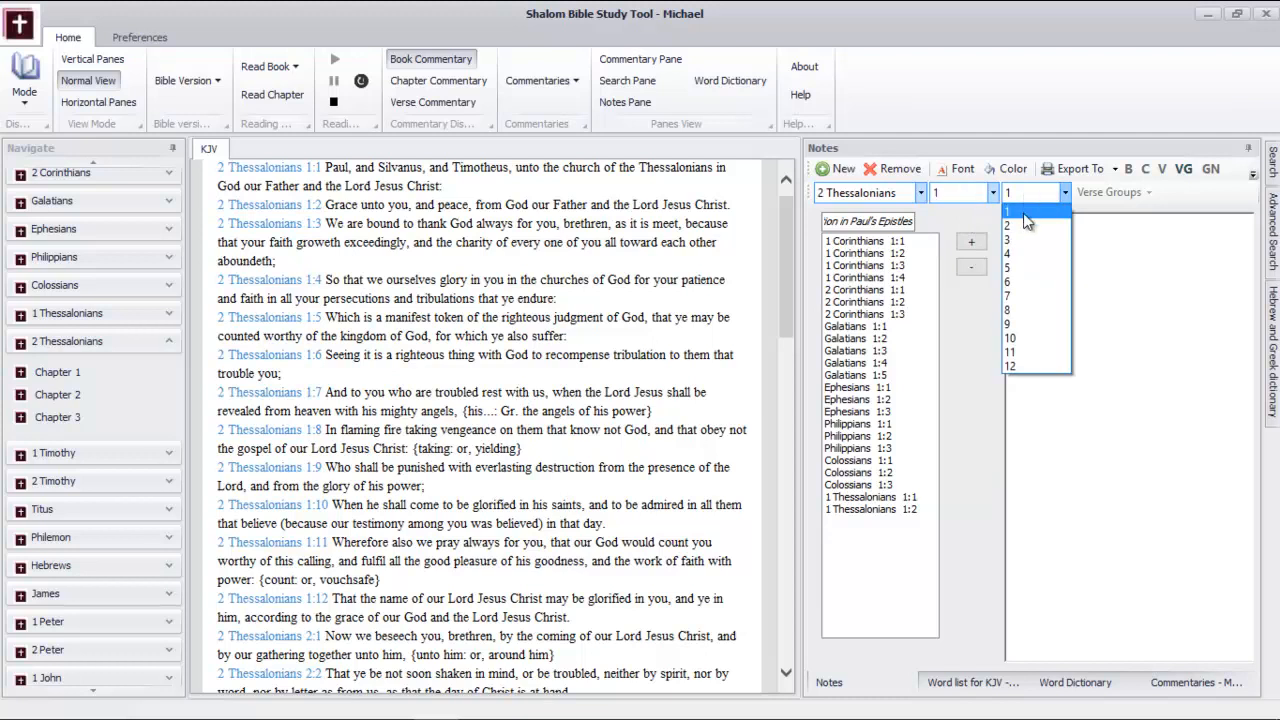
left_click(1024, 213)
left_click(969, 241)
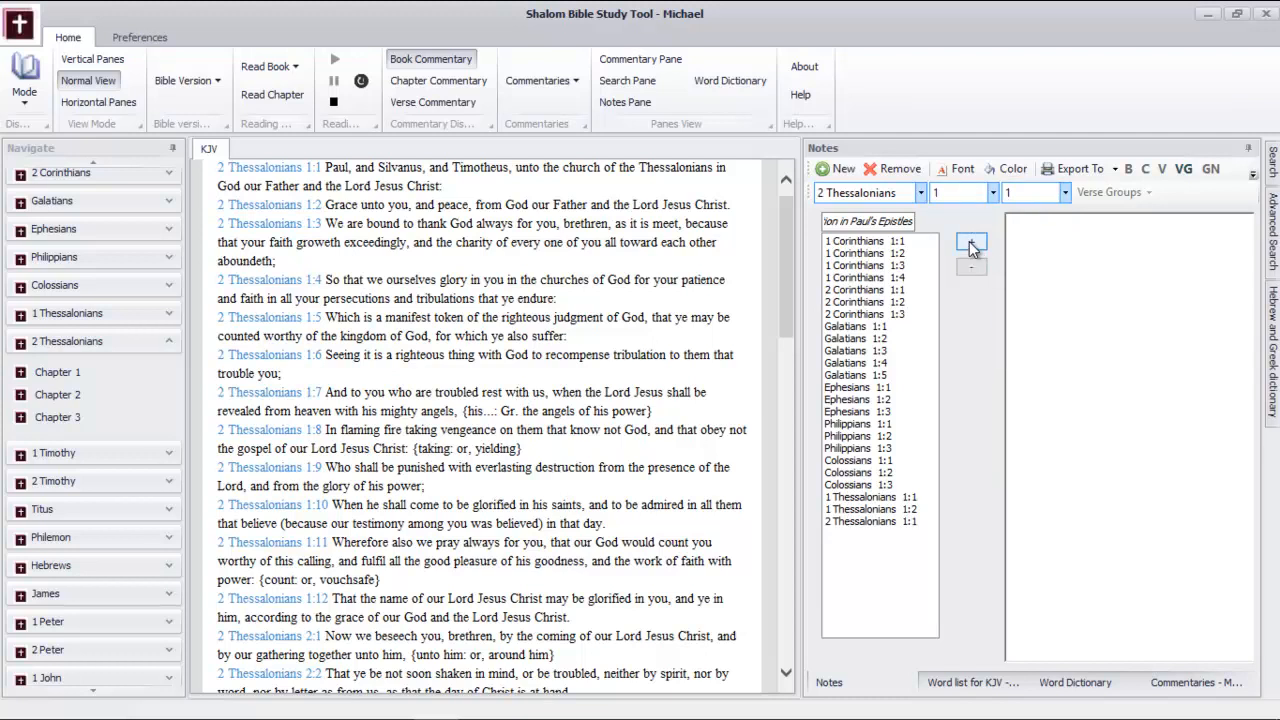
Add verses 2 and 3 of 2 Thessalonians chapter 1 to the verse group
left_click(1044, 187)
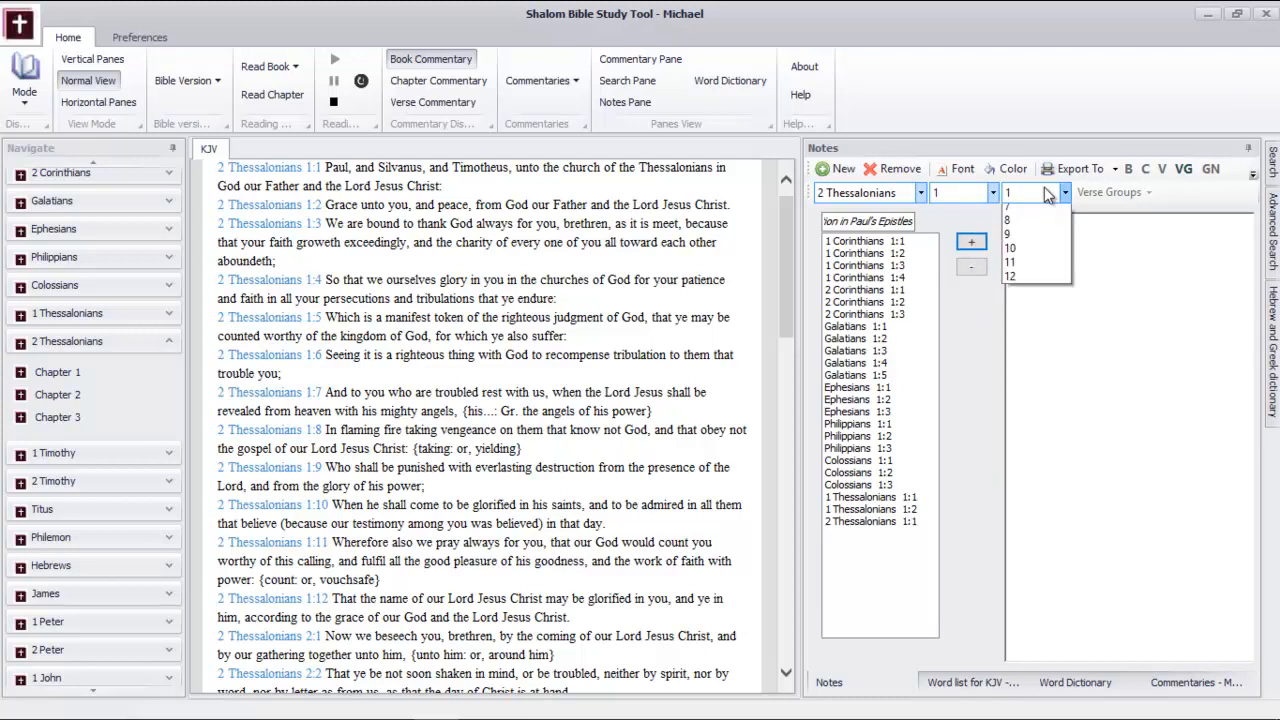
left_click(1033, 221)
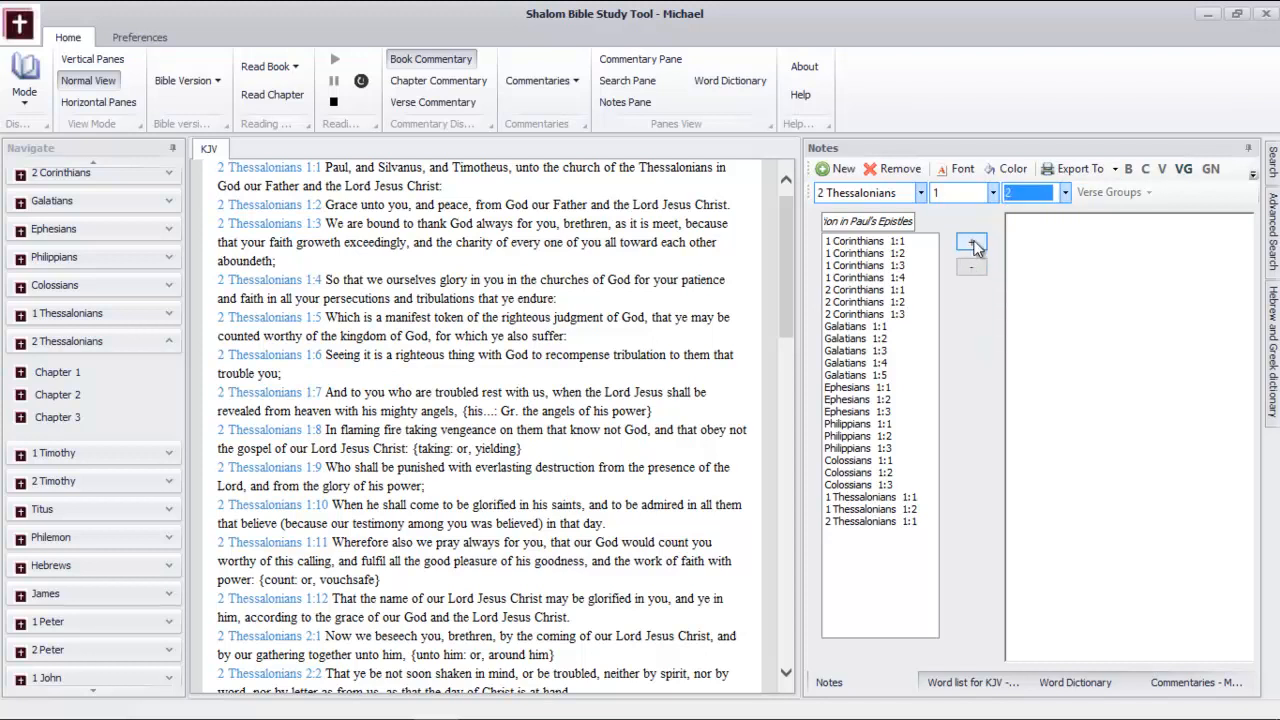
left_click(971, 242)
left_click(1048, 187)
left_click(1033, 236)
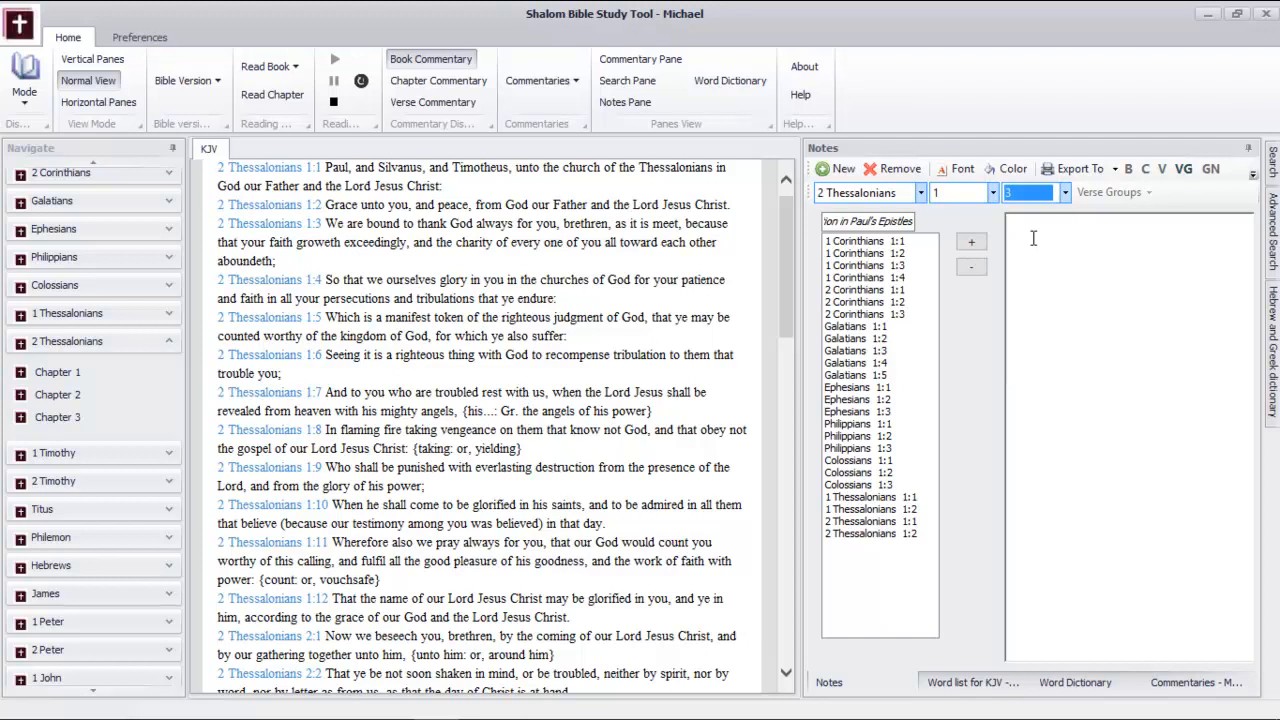
left_click(970, 243)
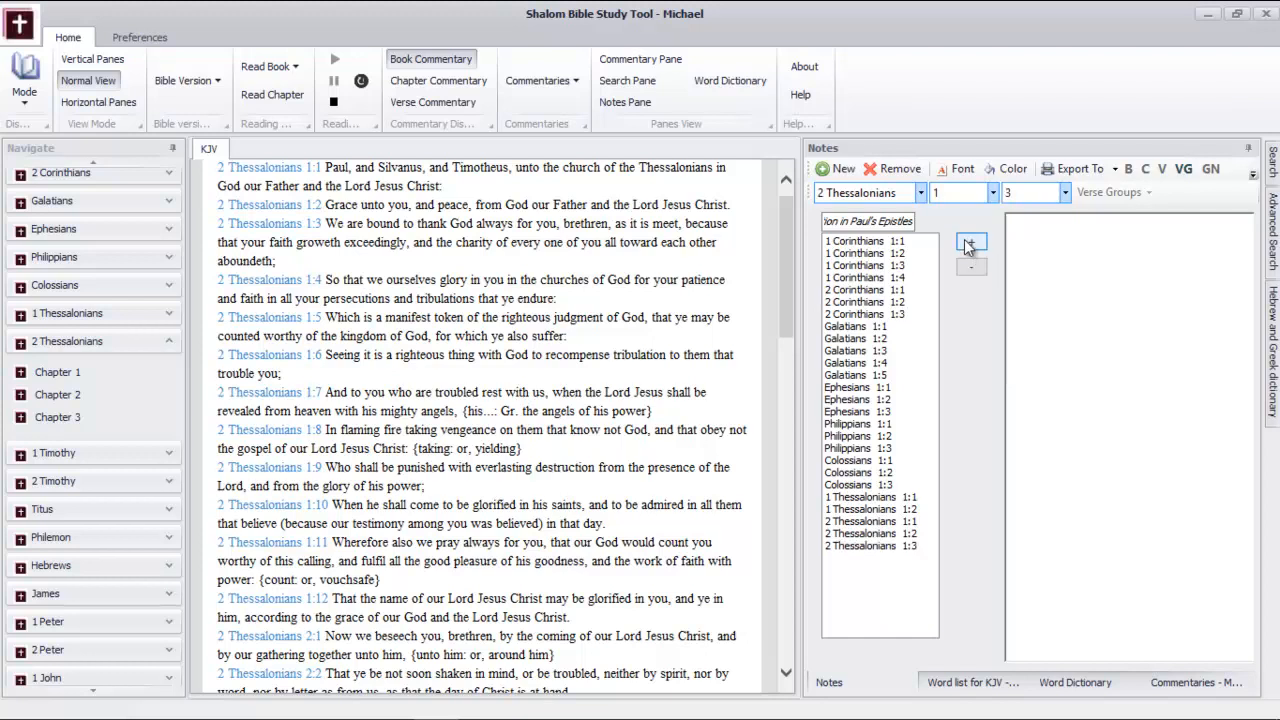
Collapse 2 Thessalonians in the book navigation, display 1 Timothy in the reading view and add 1 Timothy 1:1 to the verse group
left_click(169, 343)
left_click(169, 370)
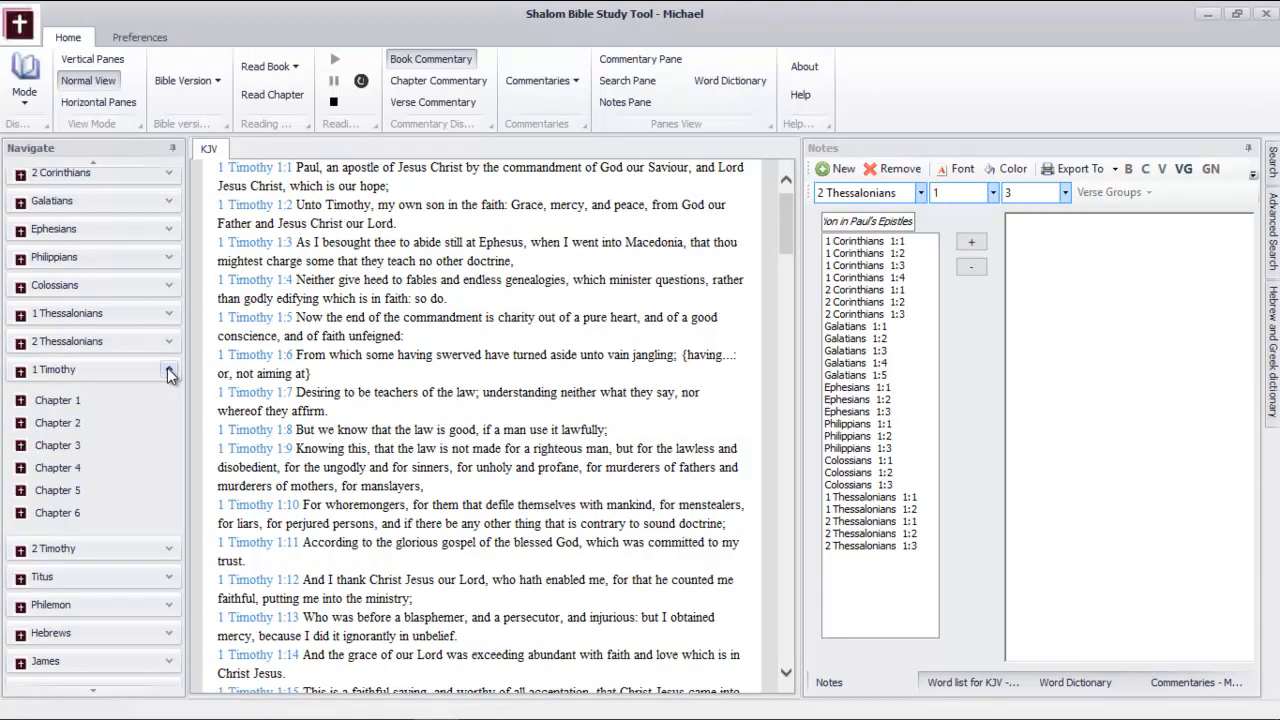
left_click(920, 193)
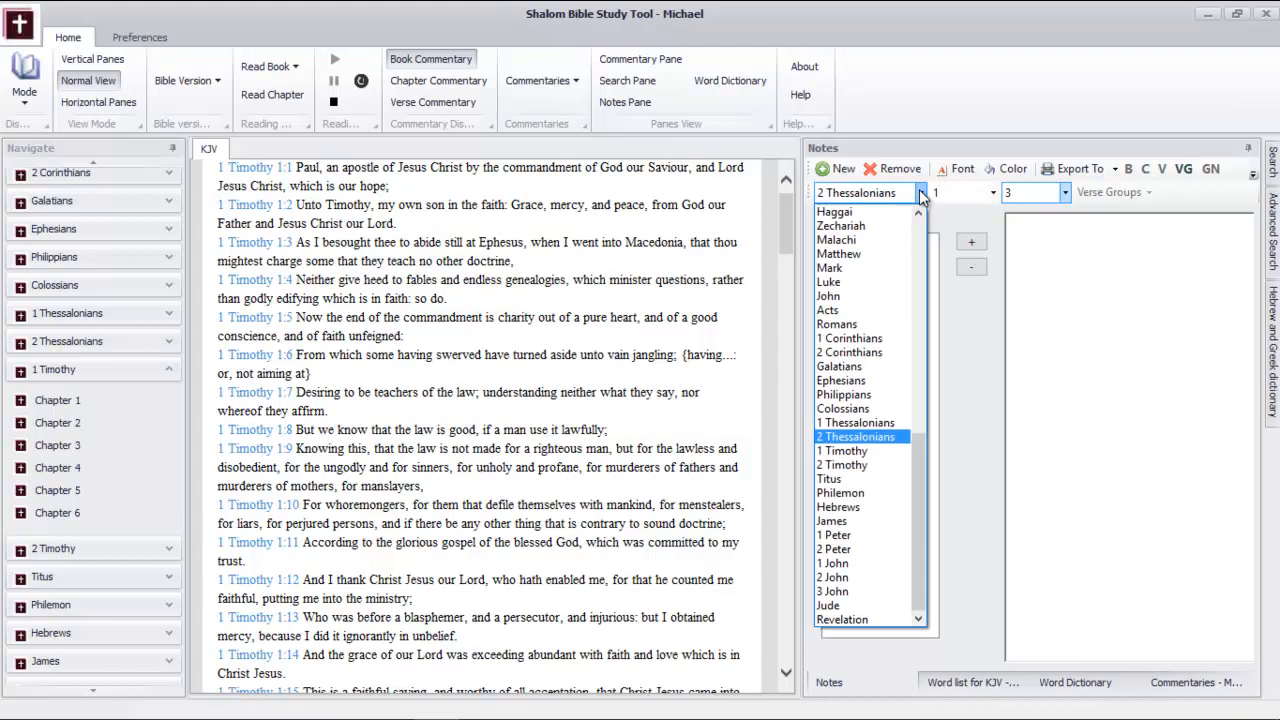
left_click(864, 451)
left_click(990, 192)
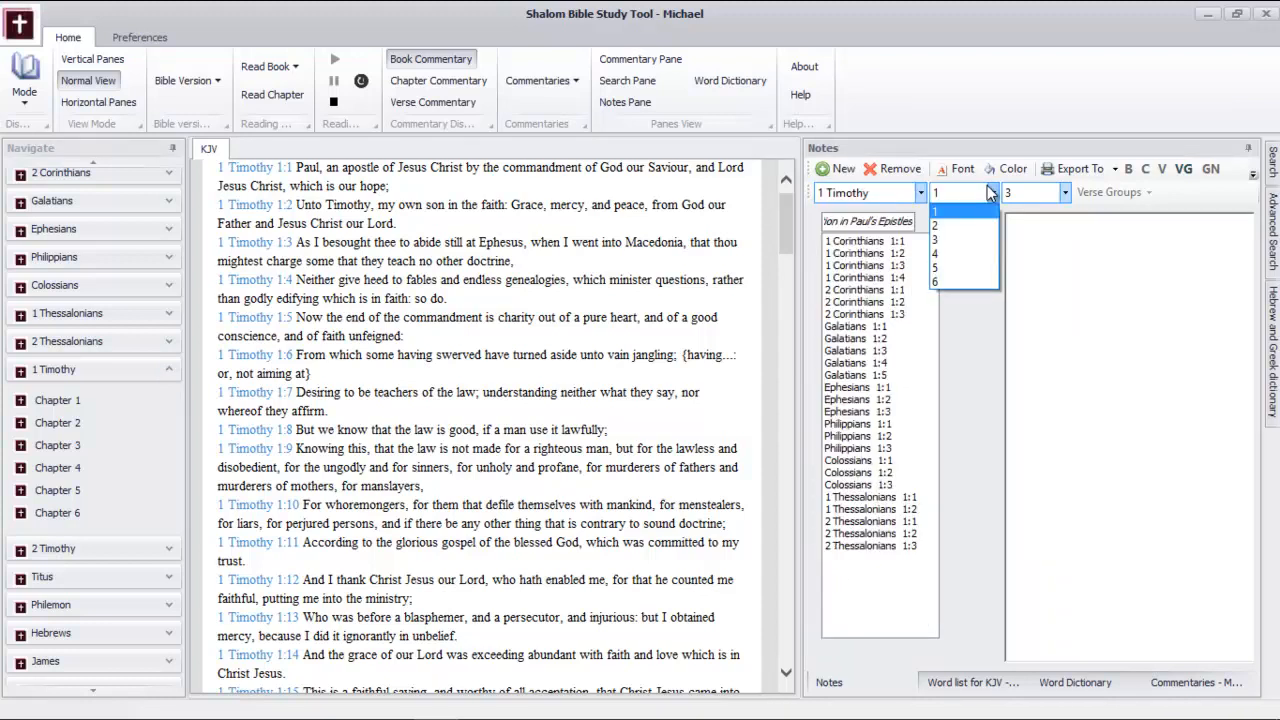
left_click(987, 211)
left_click(1026, 191)
left_click(1022, 210)
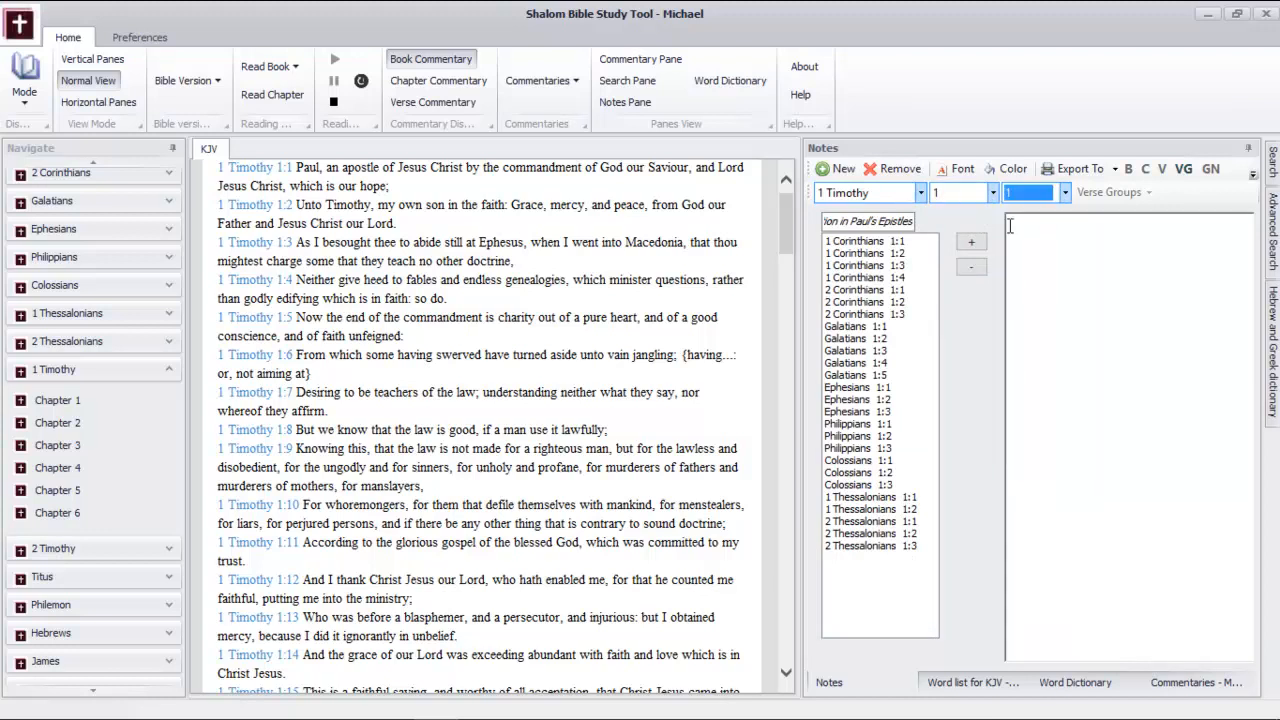
left_click(968, 243)
Add 1 Timothy 1:2 to the verse group
left_click(1022, 193)
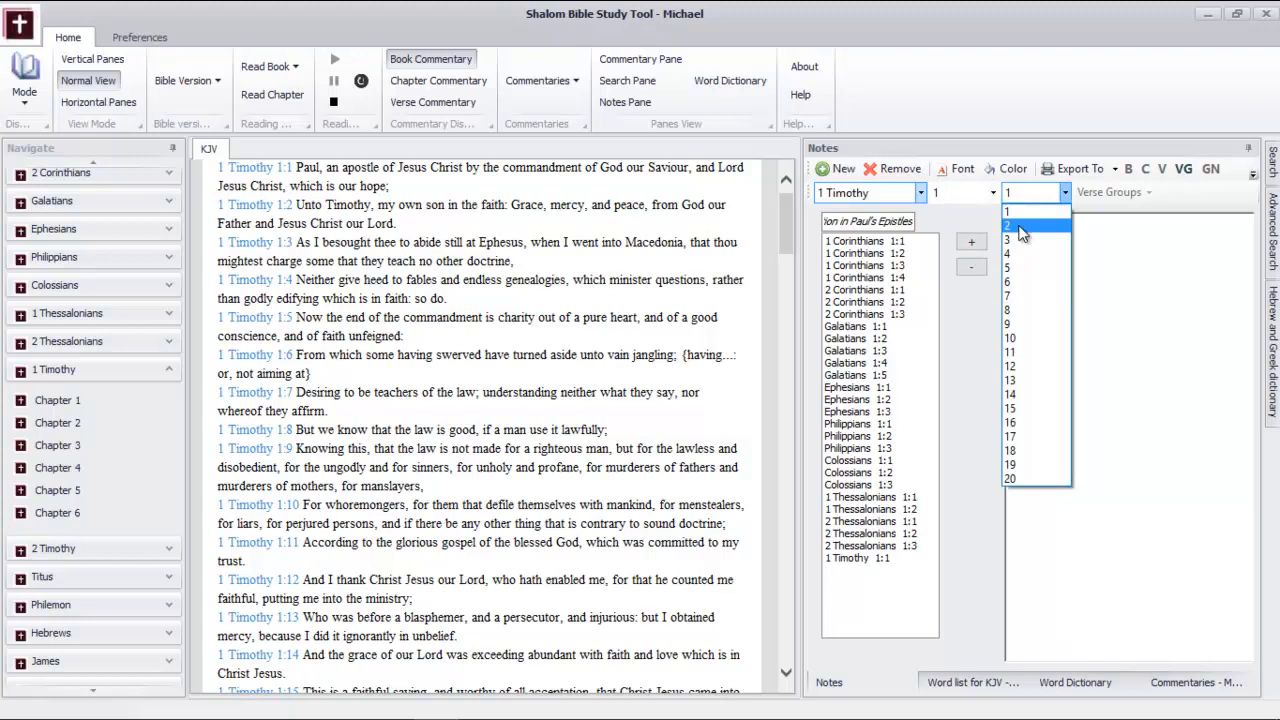
left_click(1020, 228)
left_click(968, 243)
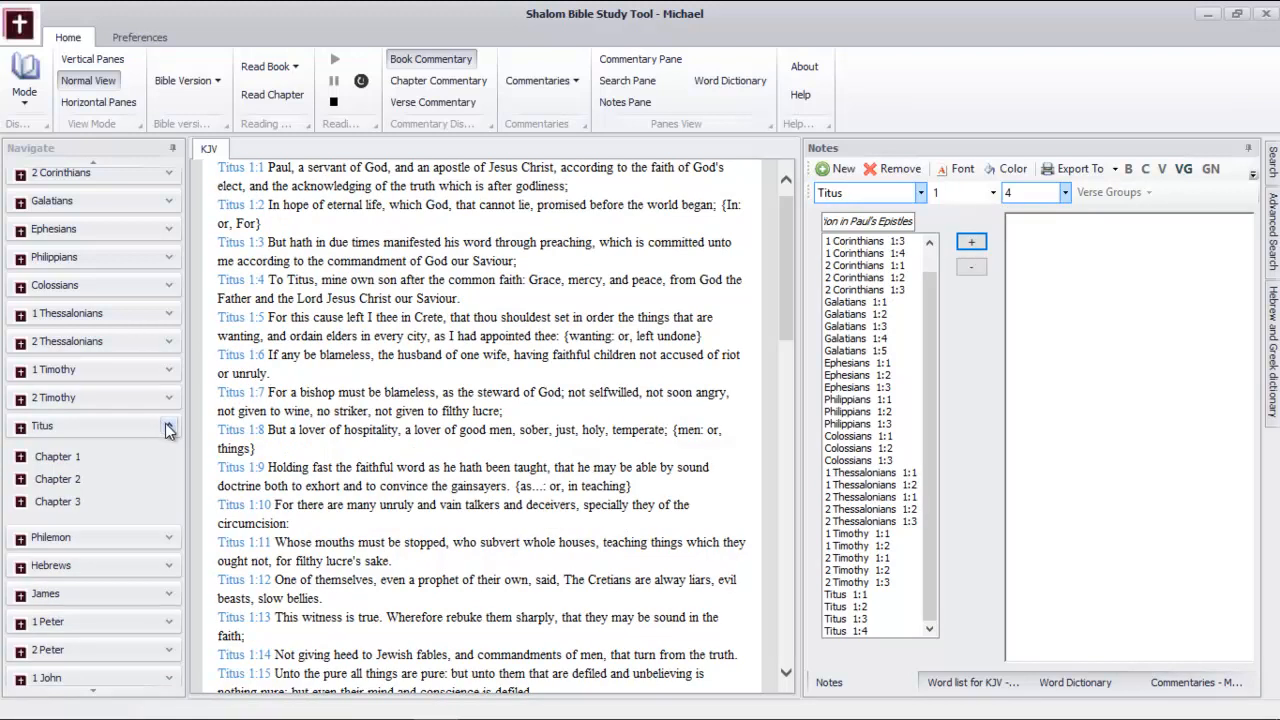
Collapse Titus in the book navigation, display Philemon in the reading view and add Philemon 1:1 to the verse group
left_click(168, 428)
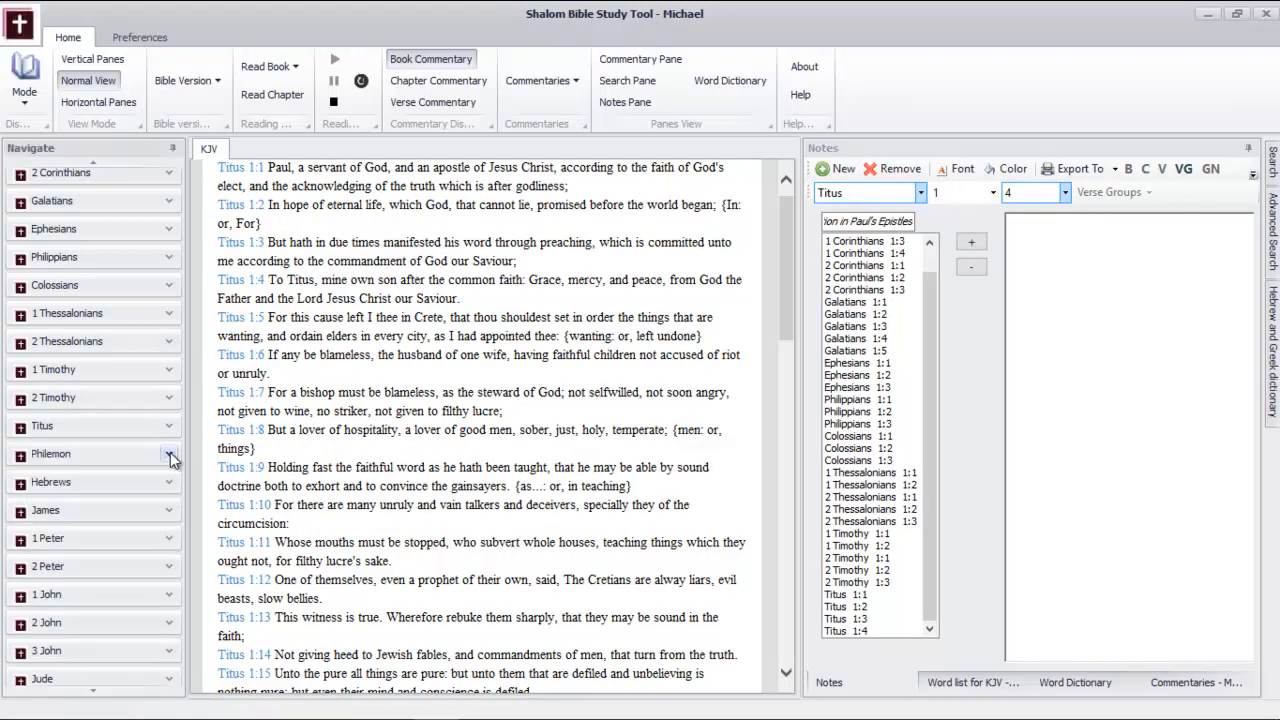
left_click(168, 455)
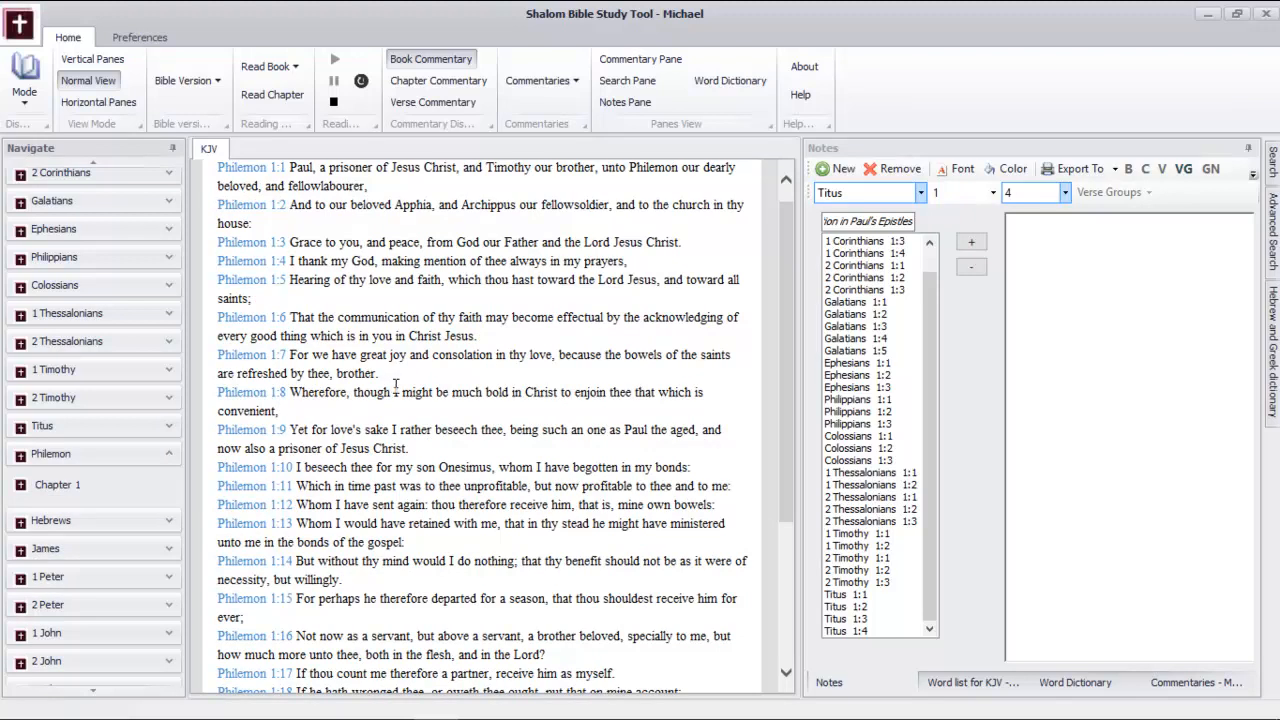
left_click(920, 192)
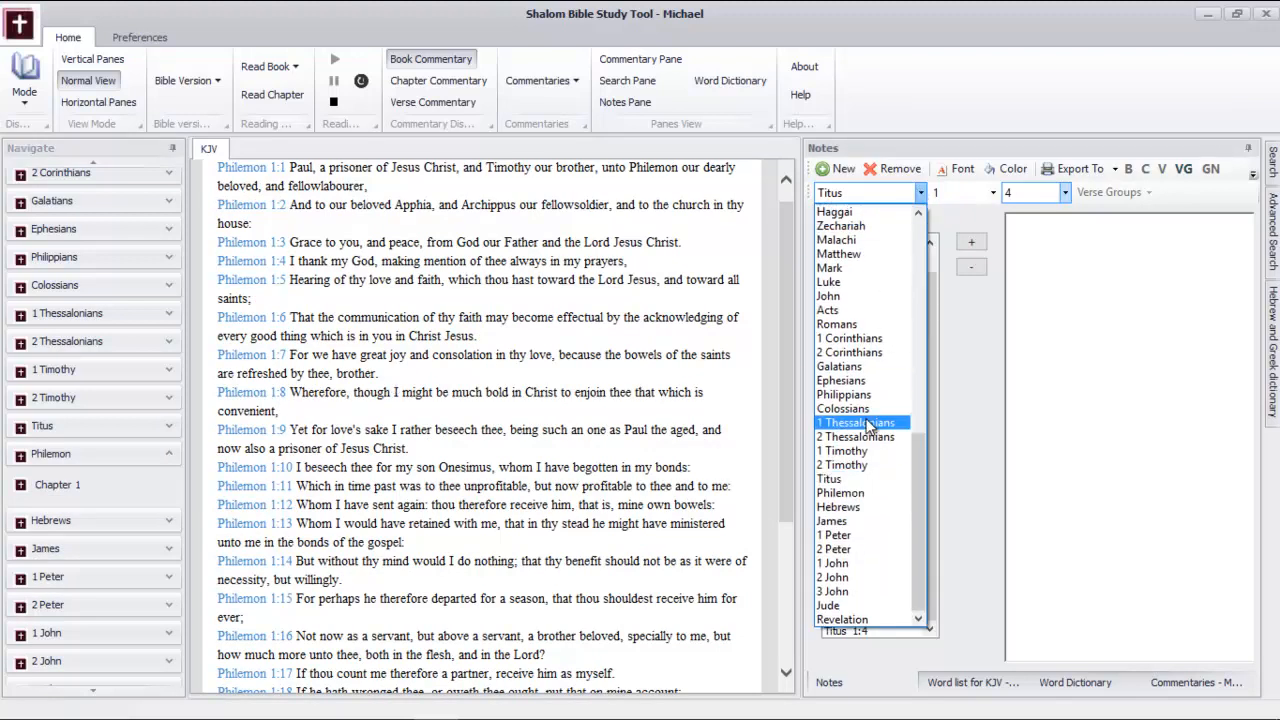
left_click(859, 492)
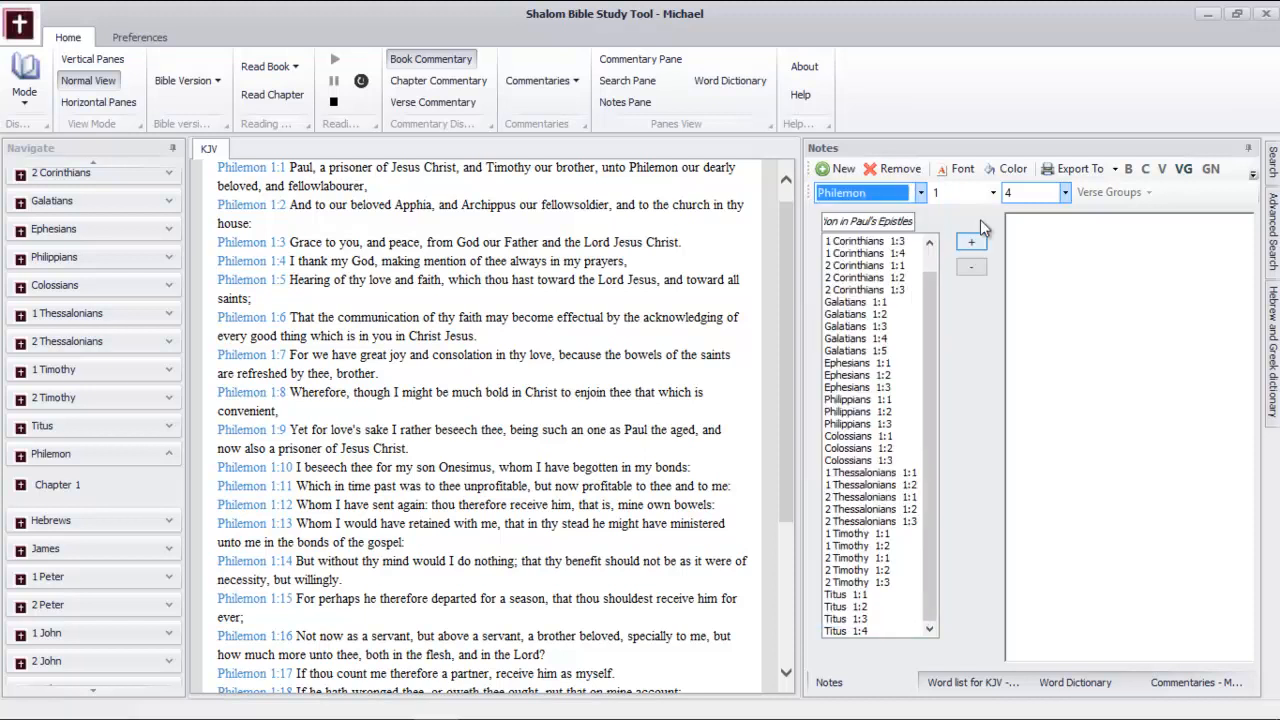
left_click(993, 192)
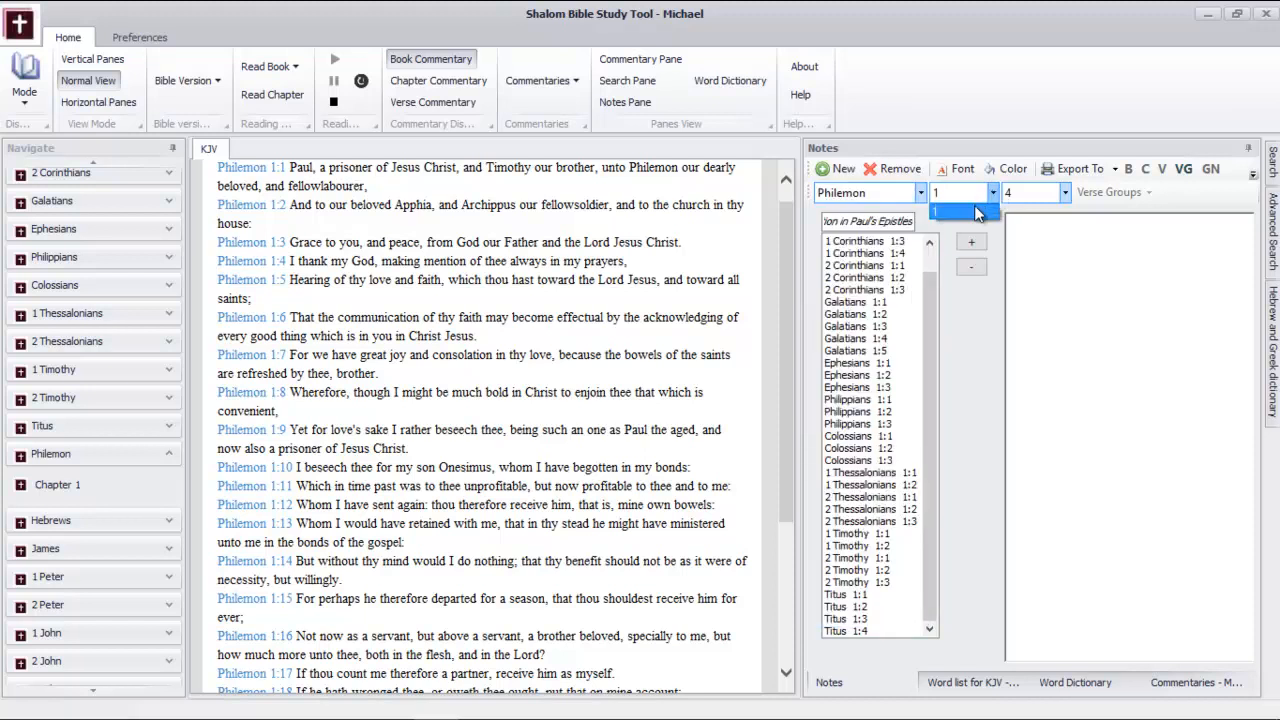
left_click(975, 210)
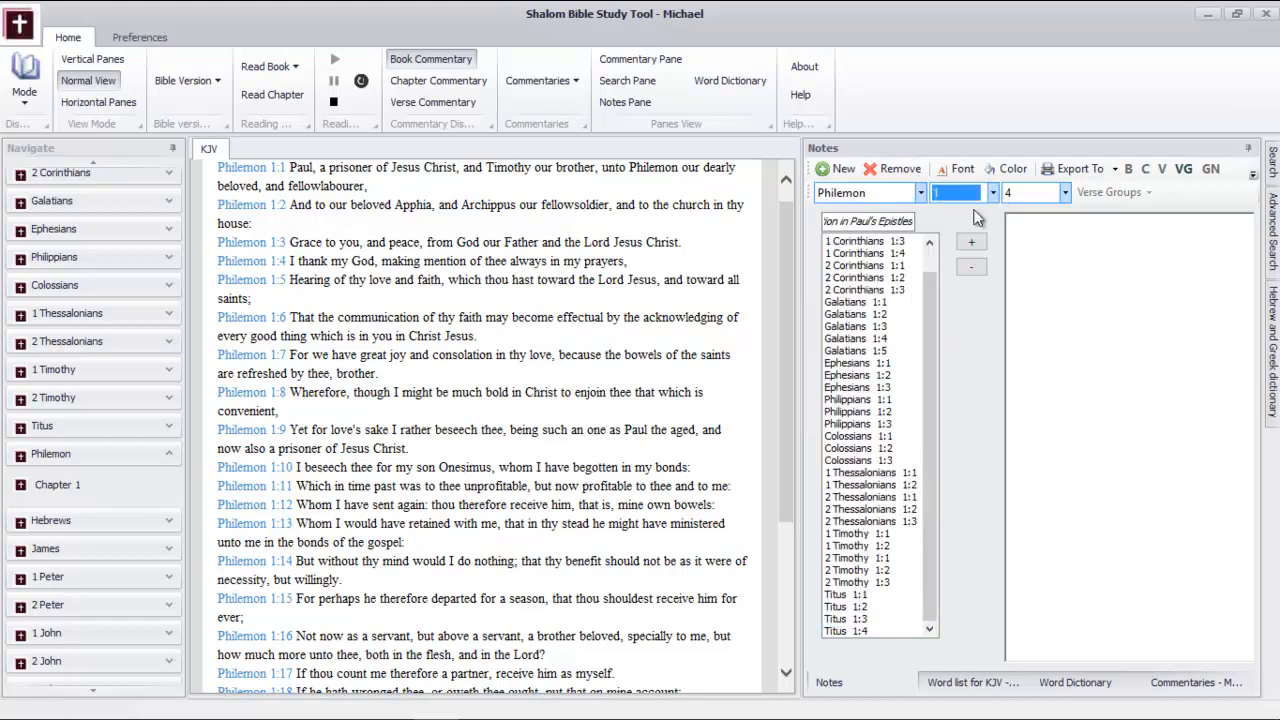
left_click(1037, 190)
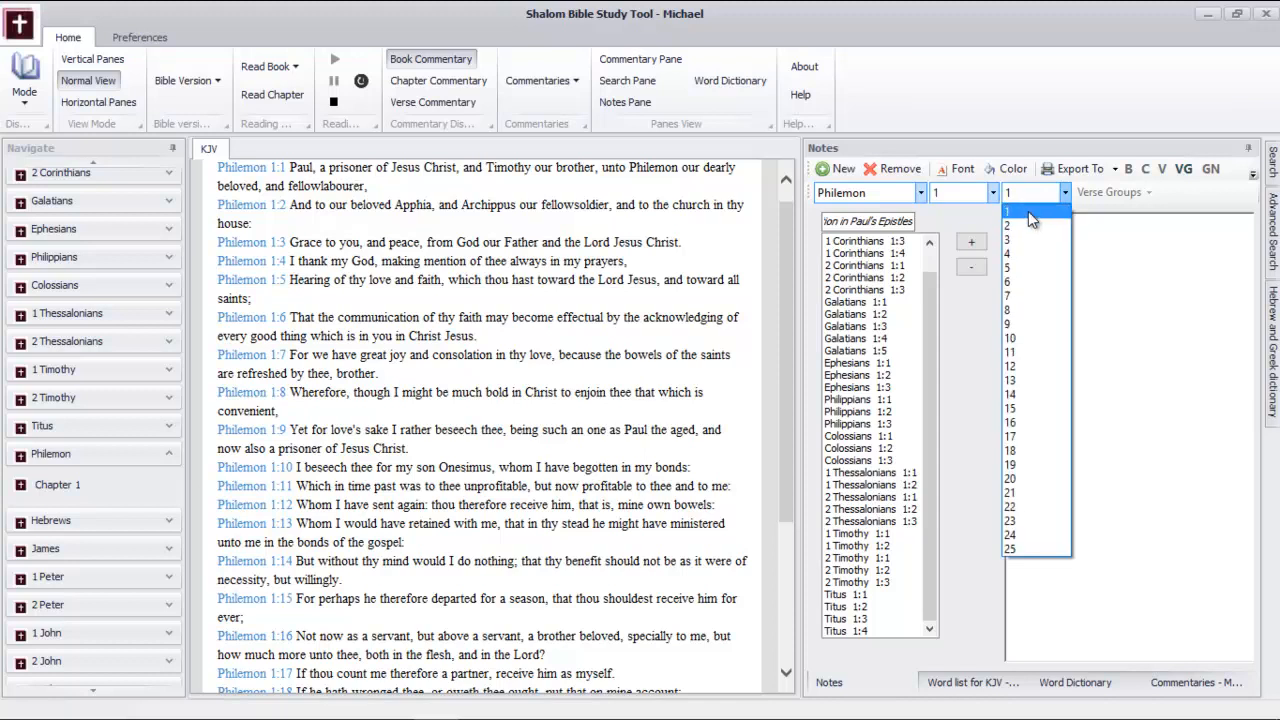
left_click(1028, 211)
left_click(974, 242)
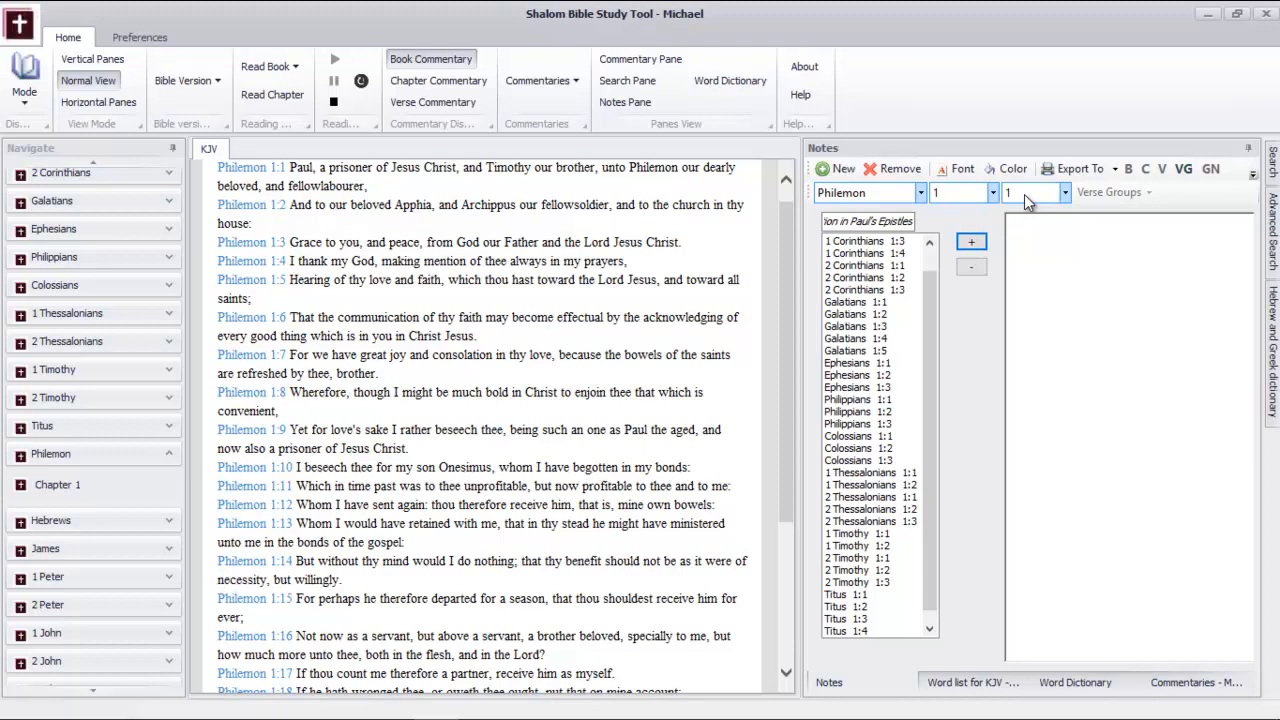
Add verses 2 and 4 of Philemon chapter 1 to the verse group
left_click(1024, 194)
left_click(1020, 228)
left_click(969, 246)
left_click(1041, 190)
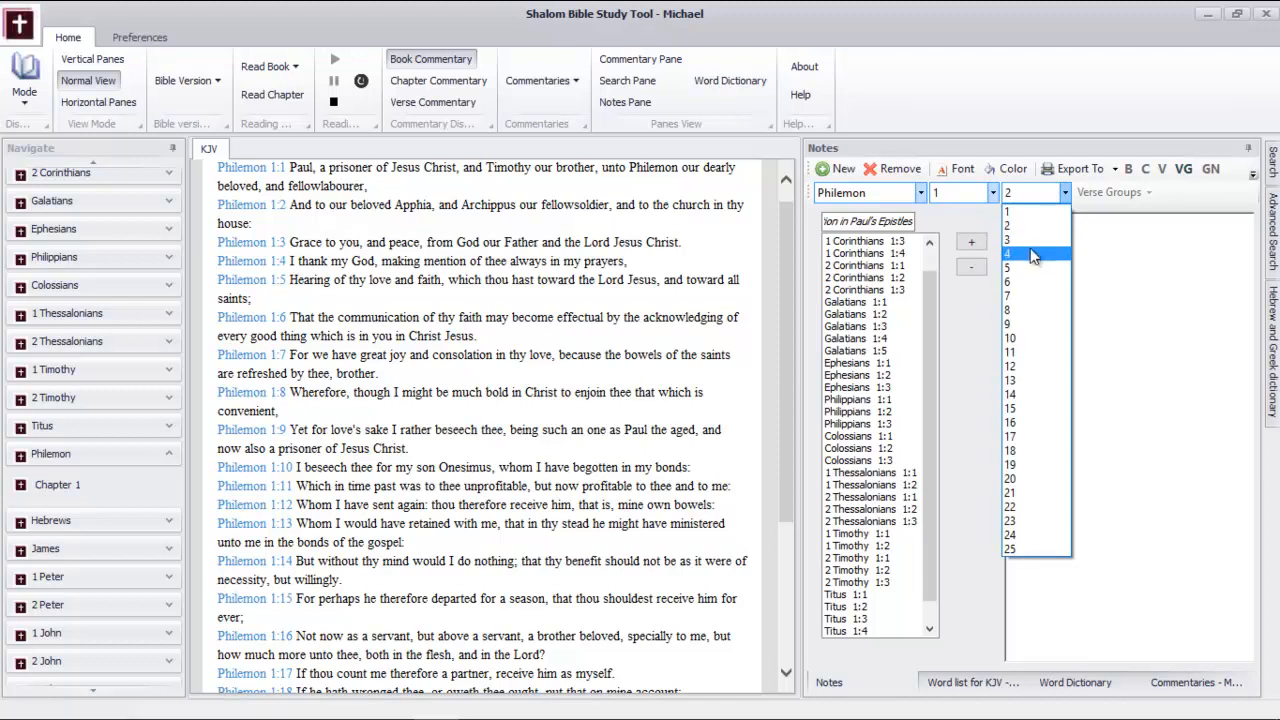
left_click(1031, 253)
left_click(970, 243)
Add Philemon 1:3 to the verse group
left_click(1060, 193)
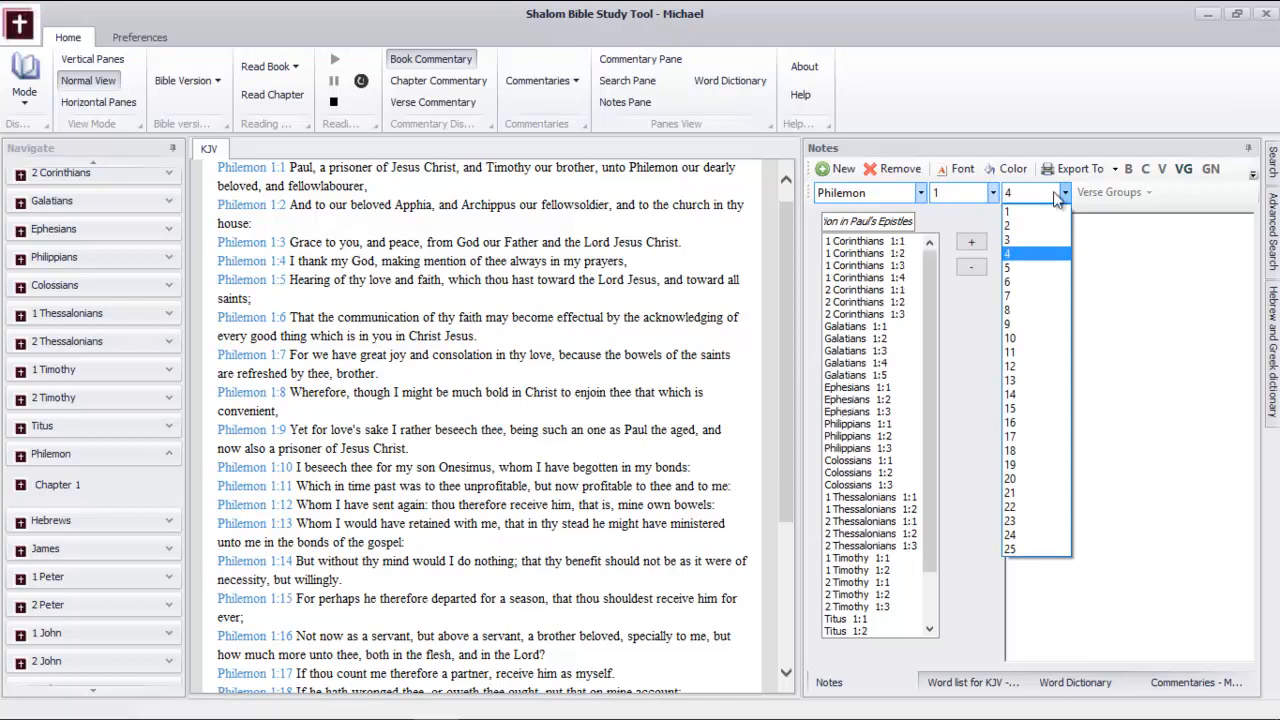
left_click(1036, 241)
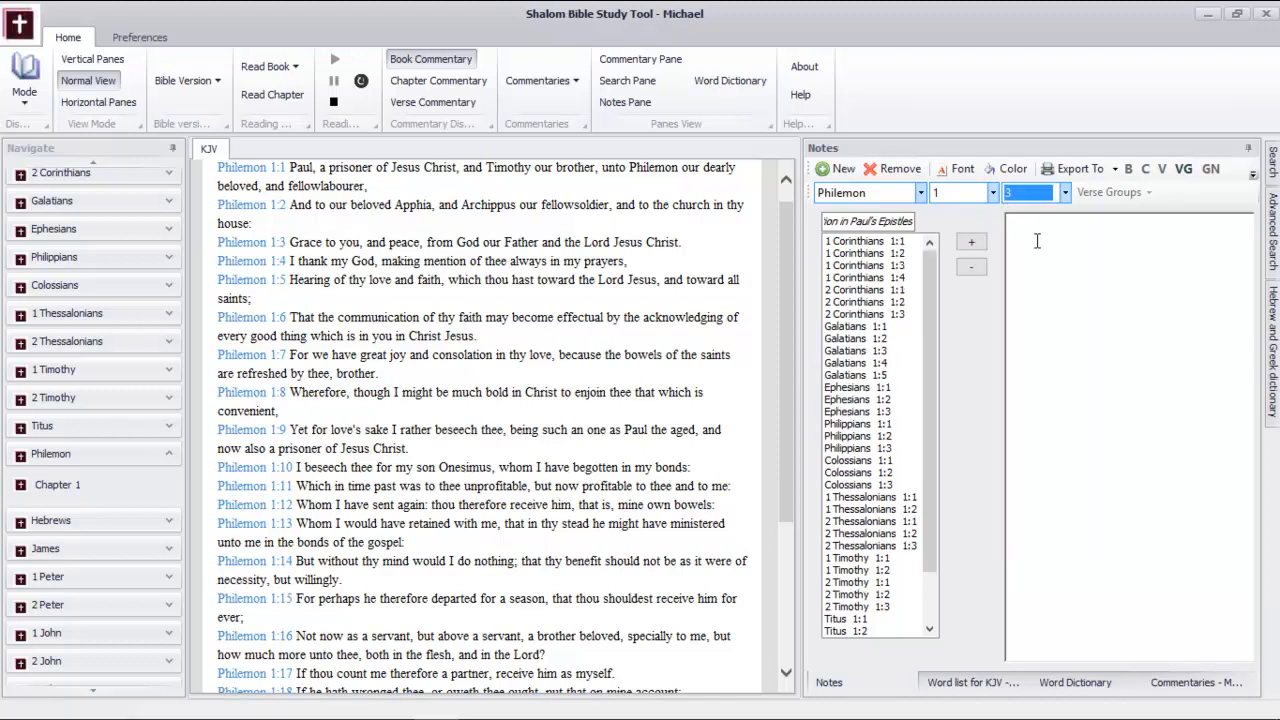
left_click(971, 243)
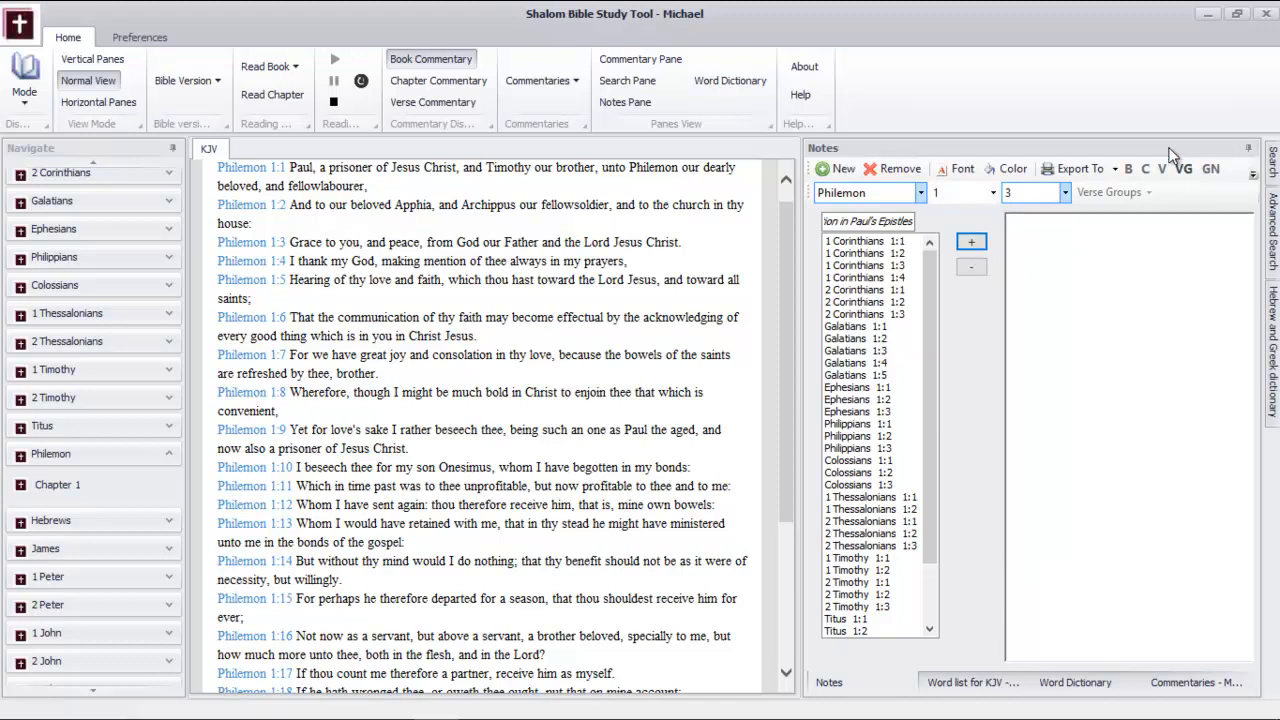
Undock and maximize the Notes pane, and write "The verses collected" in the note body
left_click_drag(1160, 147, 895, 194)
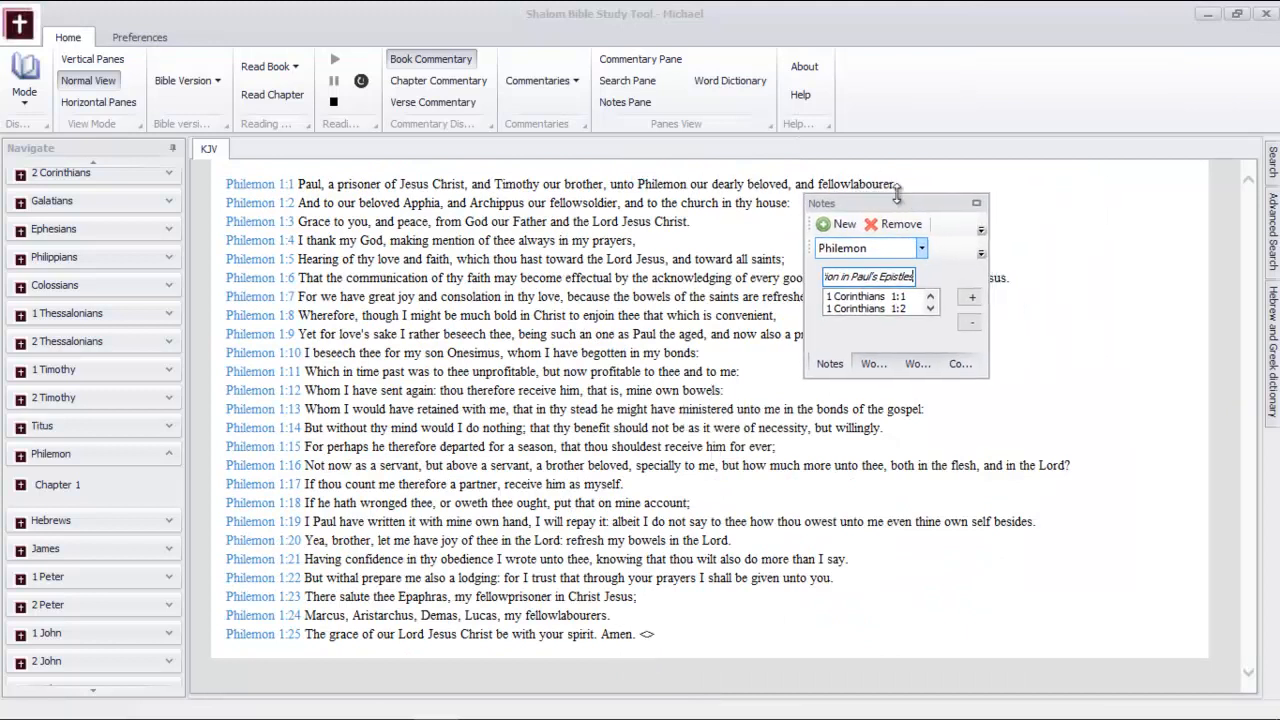
left_click(973, 204)
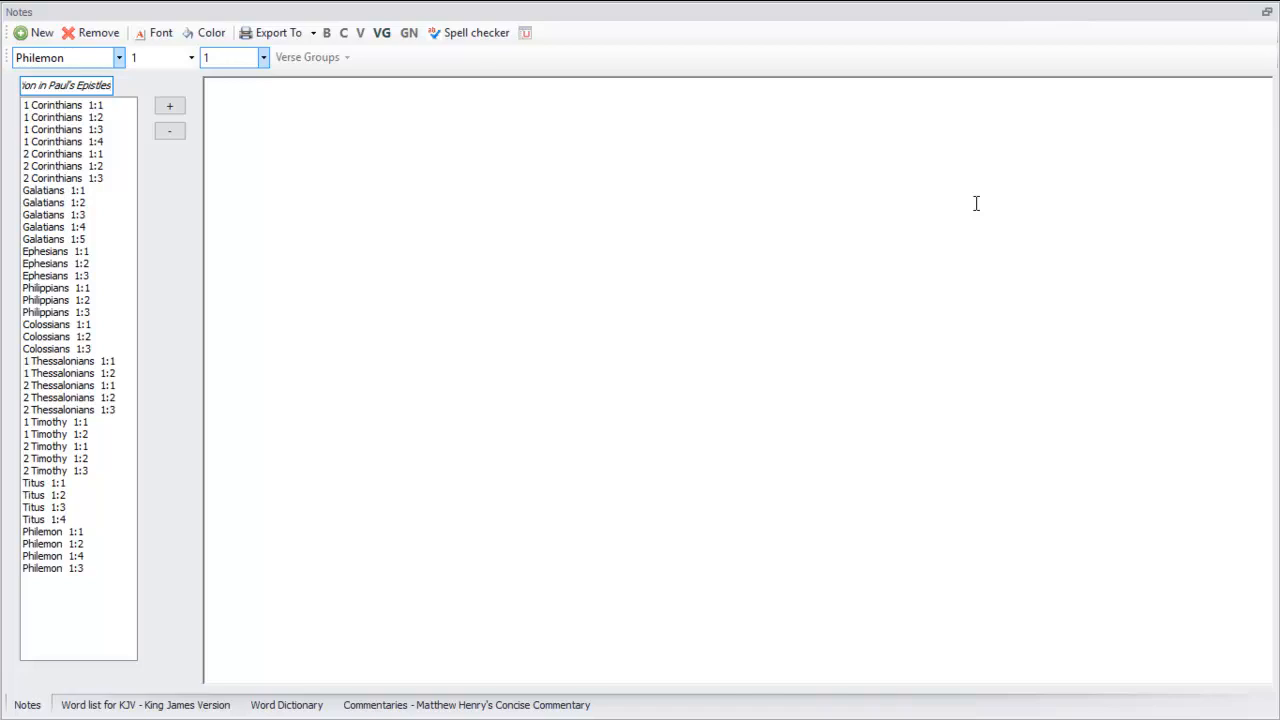
left_click(363, 108)
type("The verses collected")
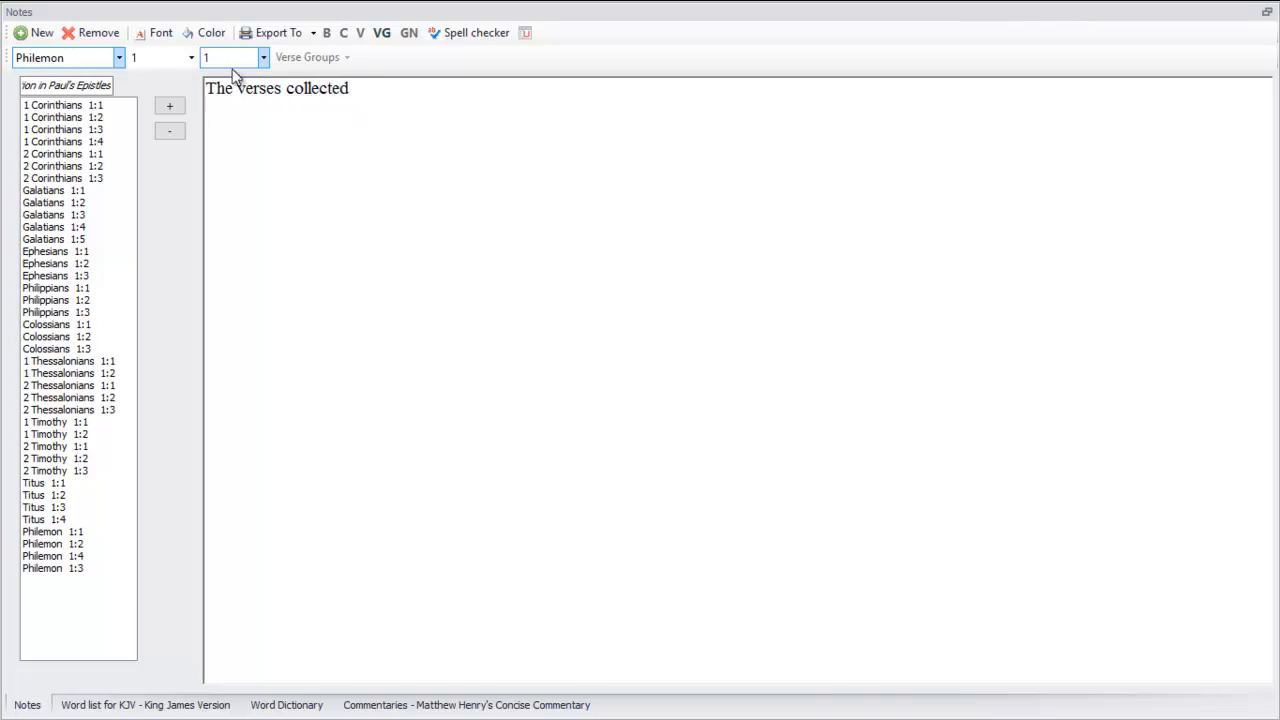
Insert the reference and full content of 1 Corinthians 1:1 into the note below the introductory text
left_click(528, 33)
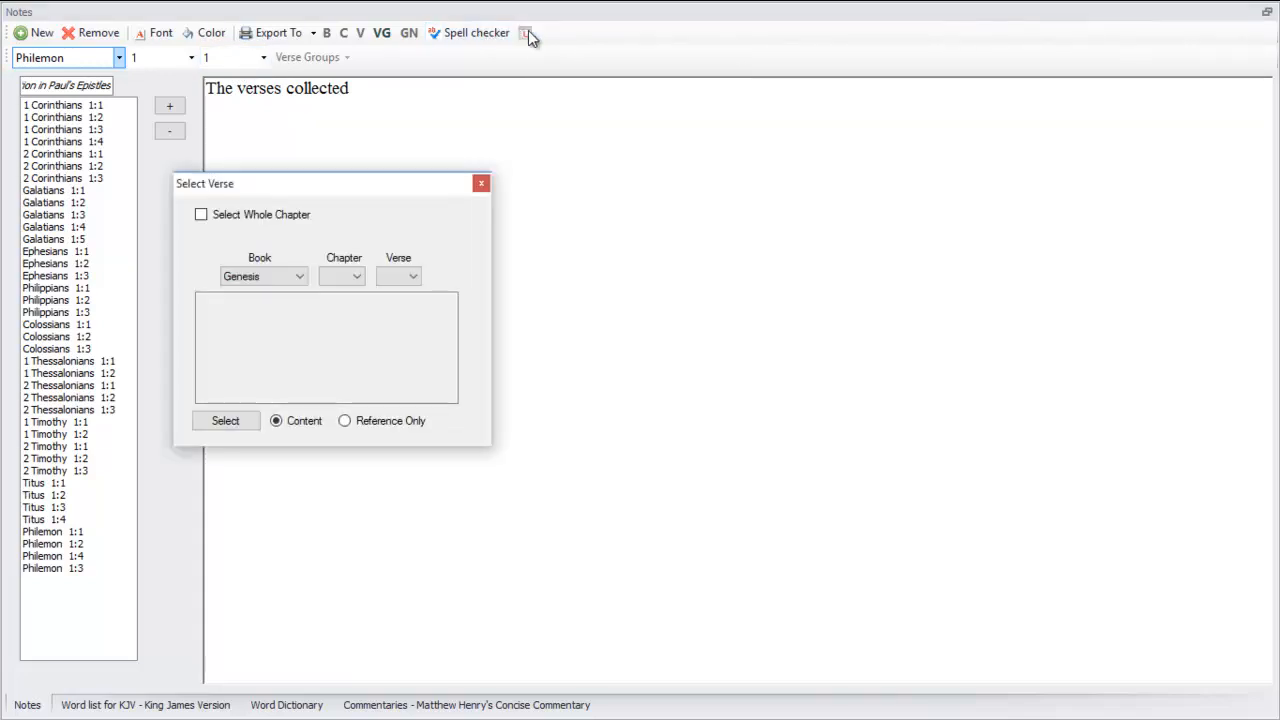
left_click(272, 276)
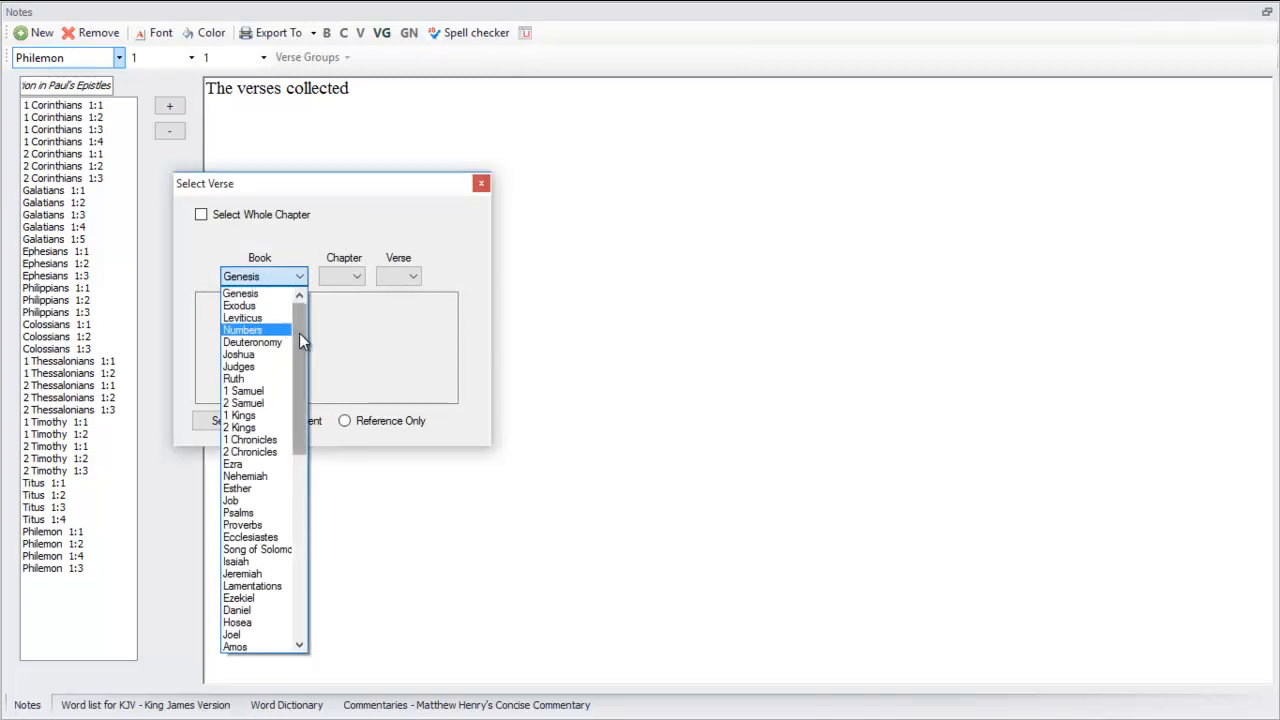
left_click_drag(299, 333, 300, 503)
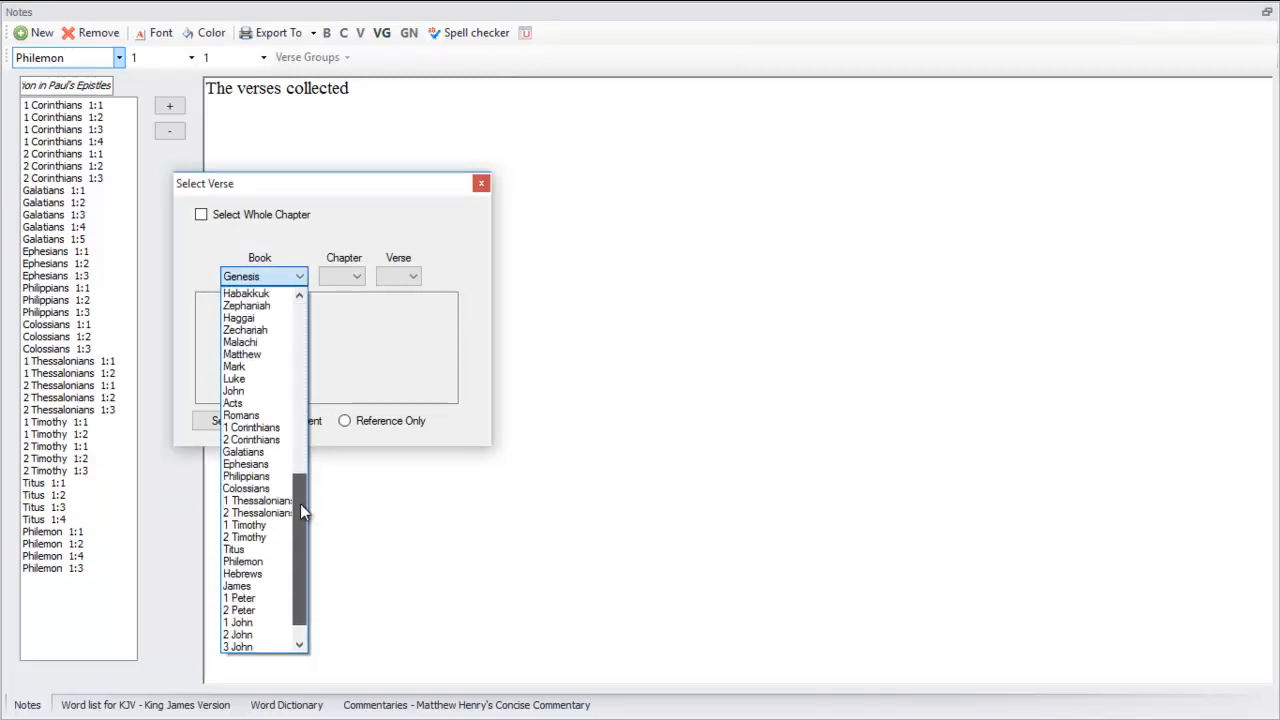
left_click(283, 430)
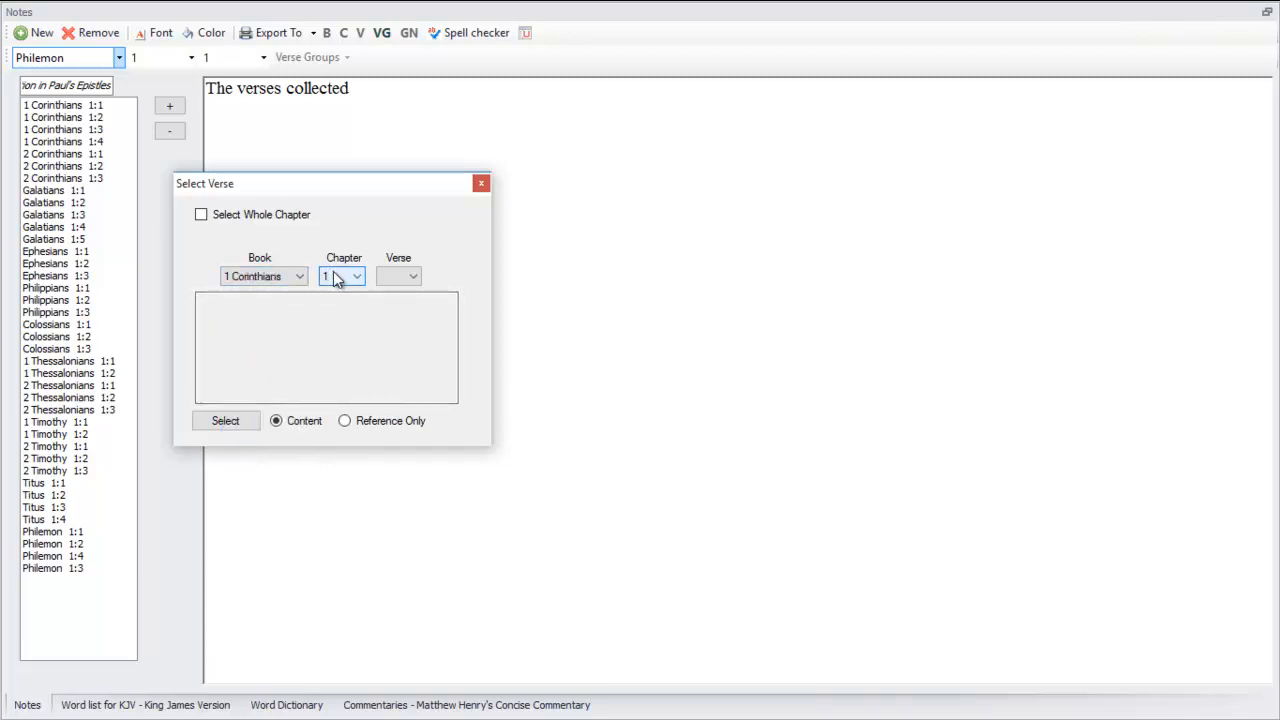
left_click(335, 277)
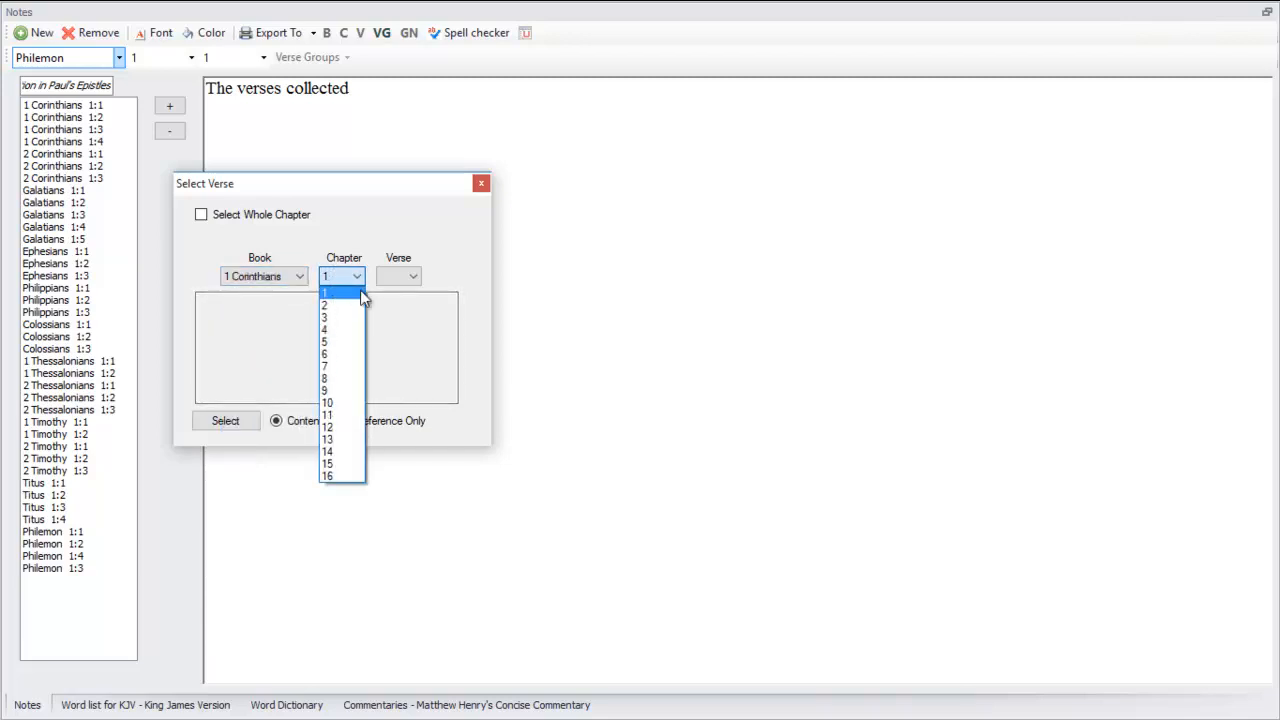
left_click(335, 293)
left_click(393, 279)
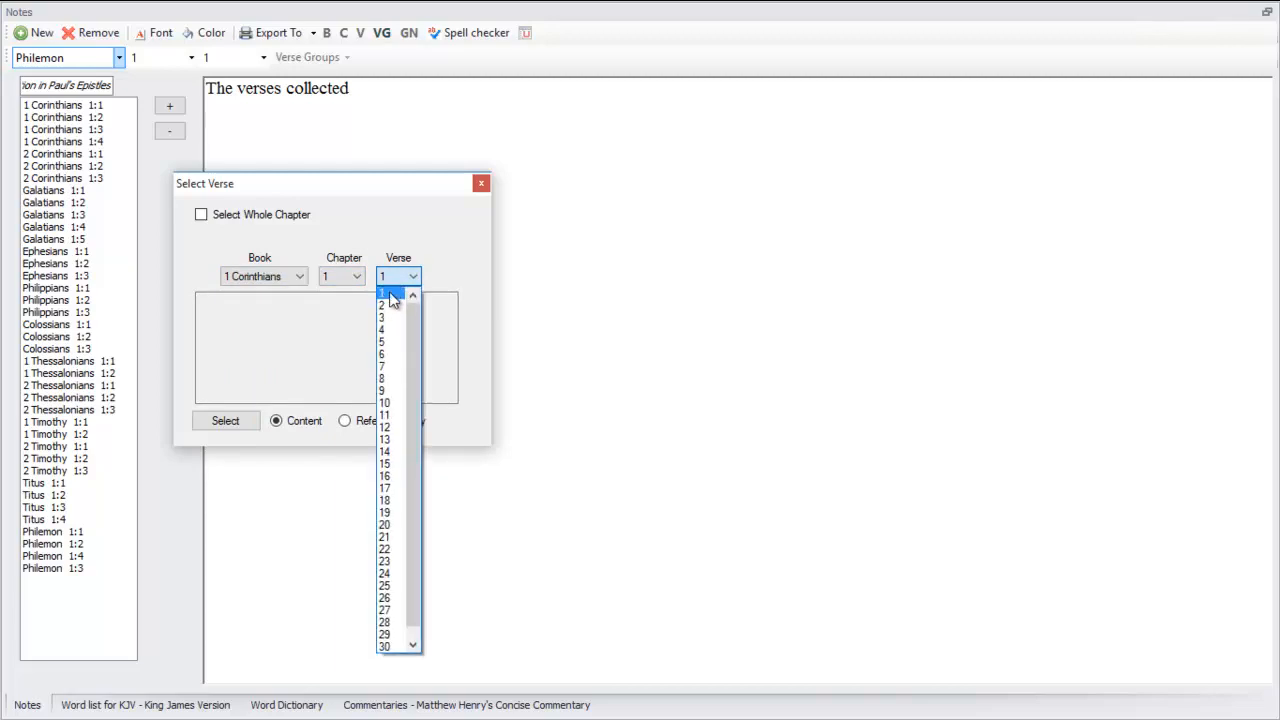
left_click(390, 294)
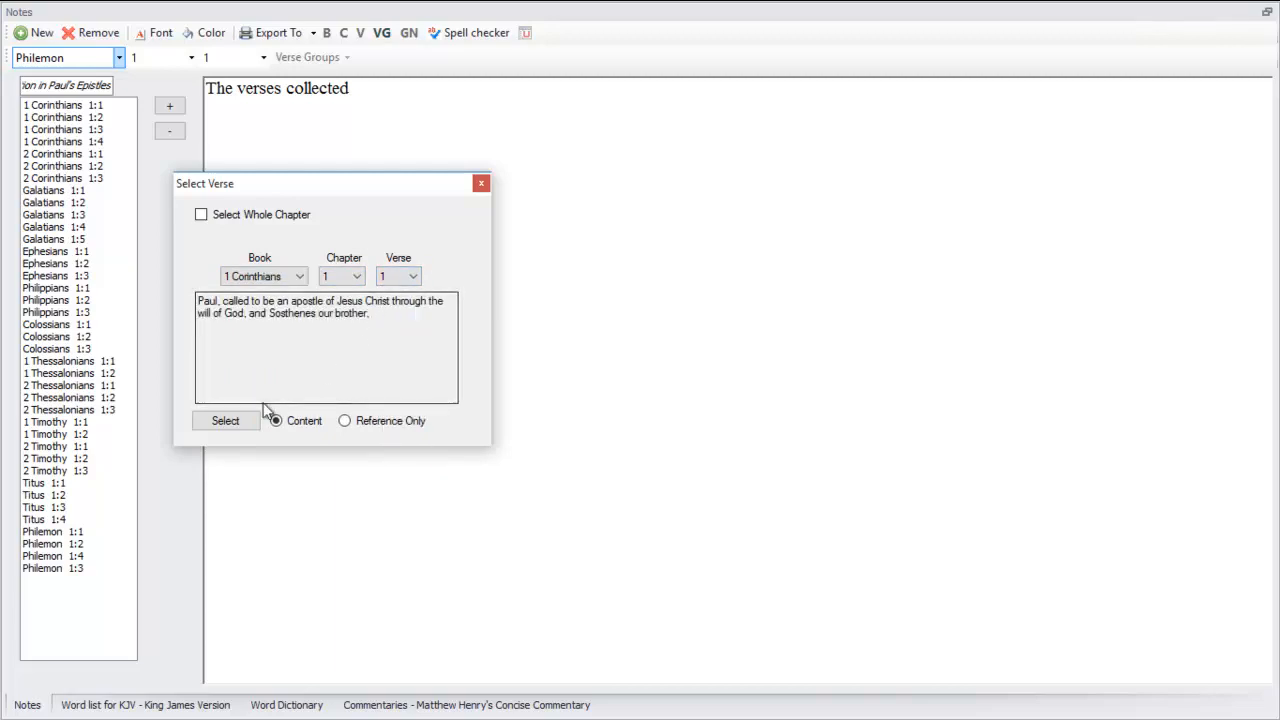
left_click(225, 422)
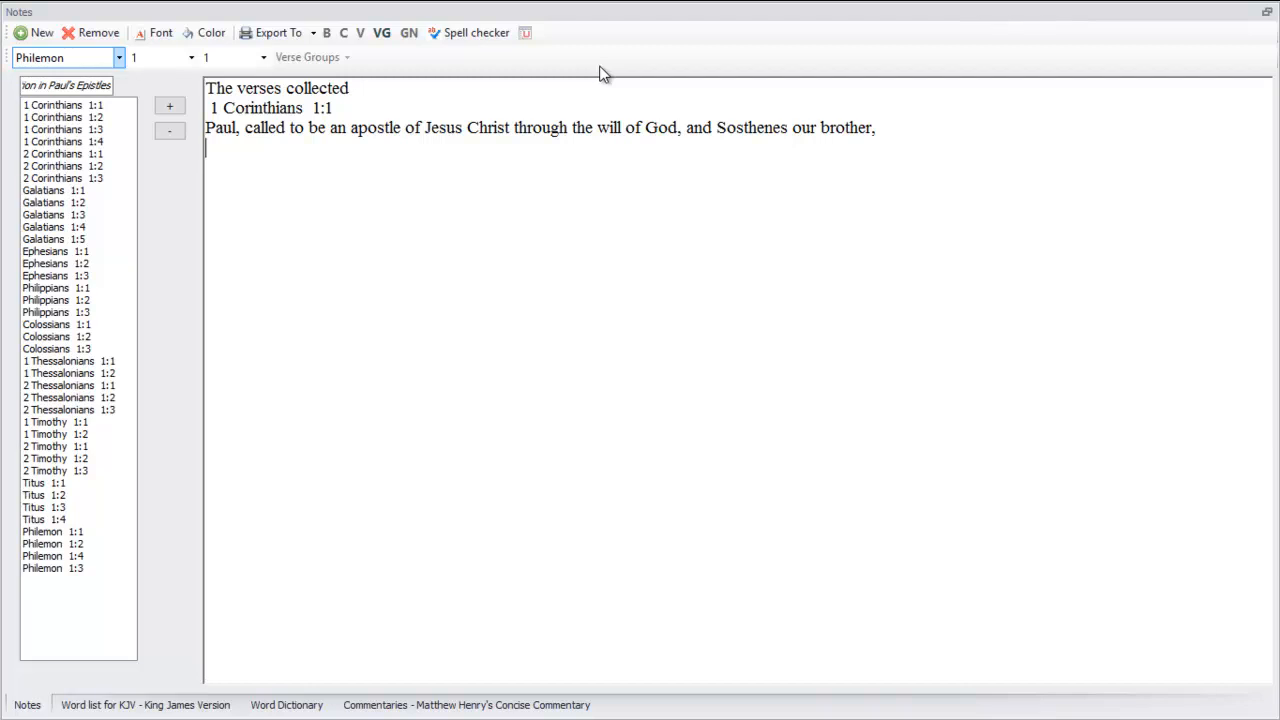
Insert the reference and full content of 1 Corinthians 1:2 into the note after verse 1
left_click(528, 33)
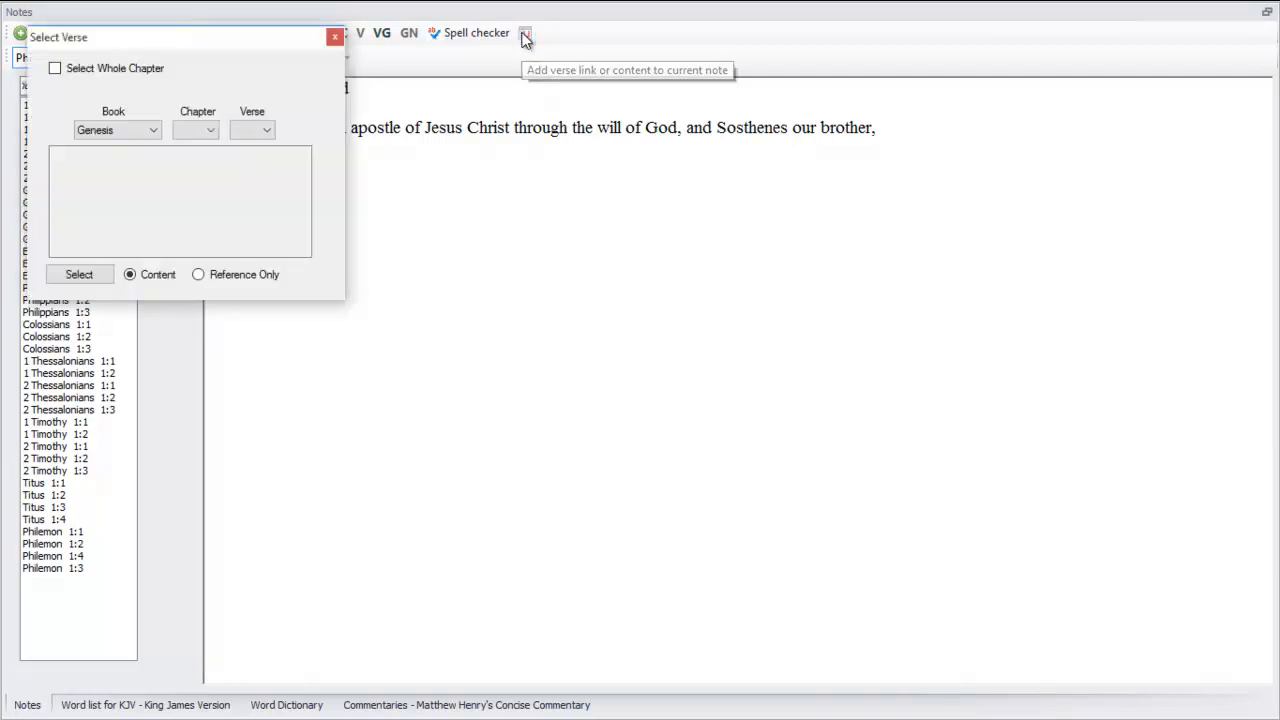
left_click(125, 129)
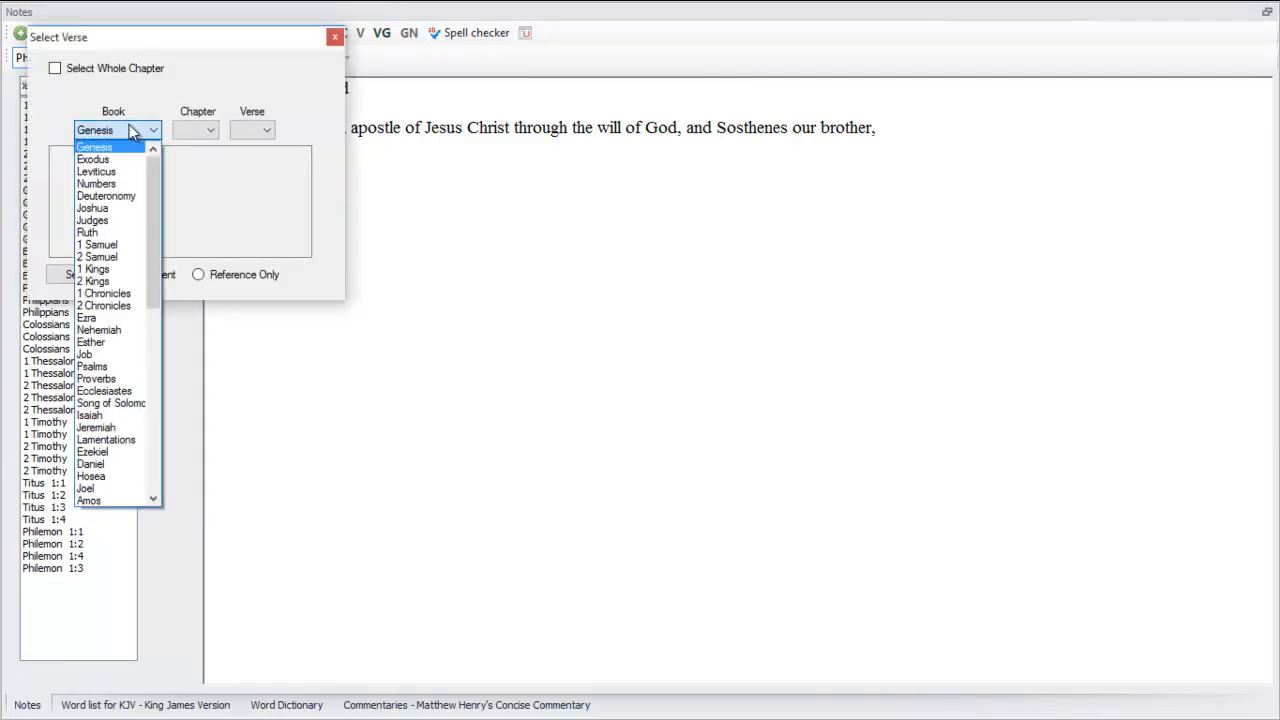
left_click_drag(156, 222, 152, 381)
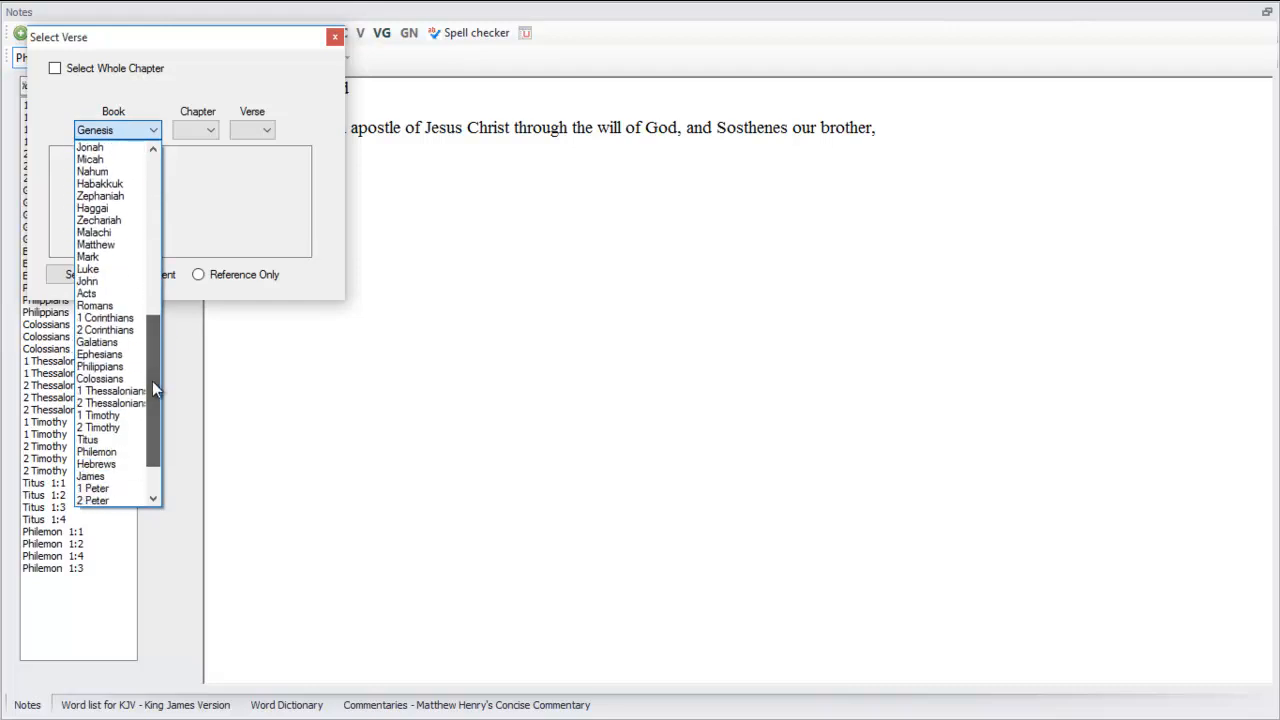
left_click(128, 318)
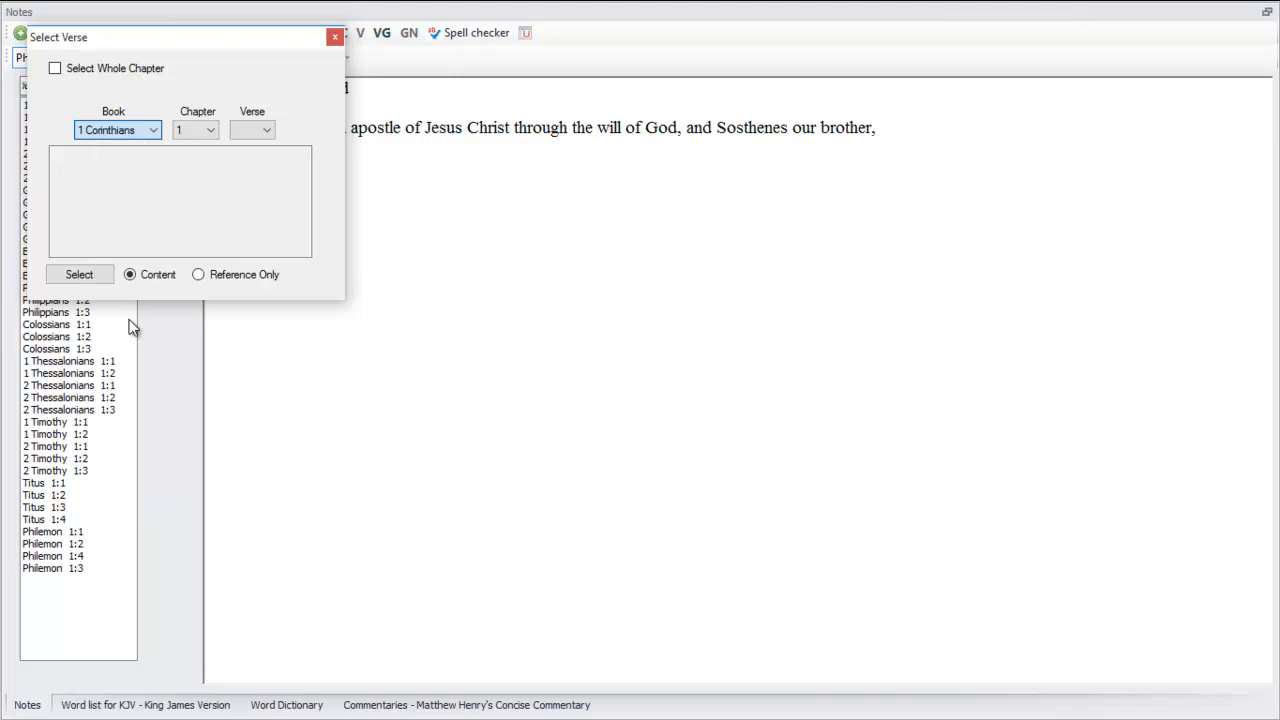
left_click(193, 131)
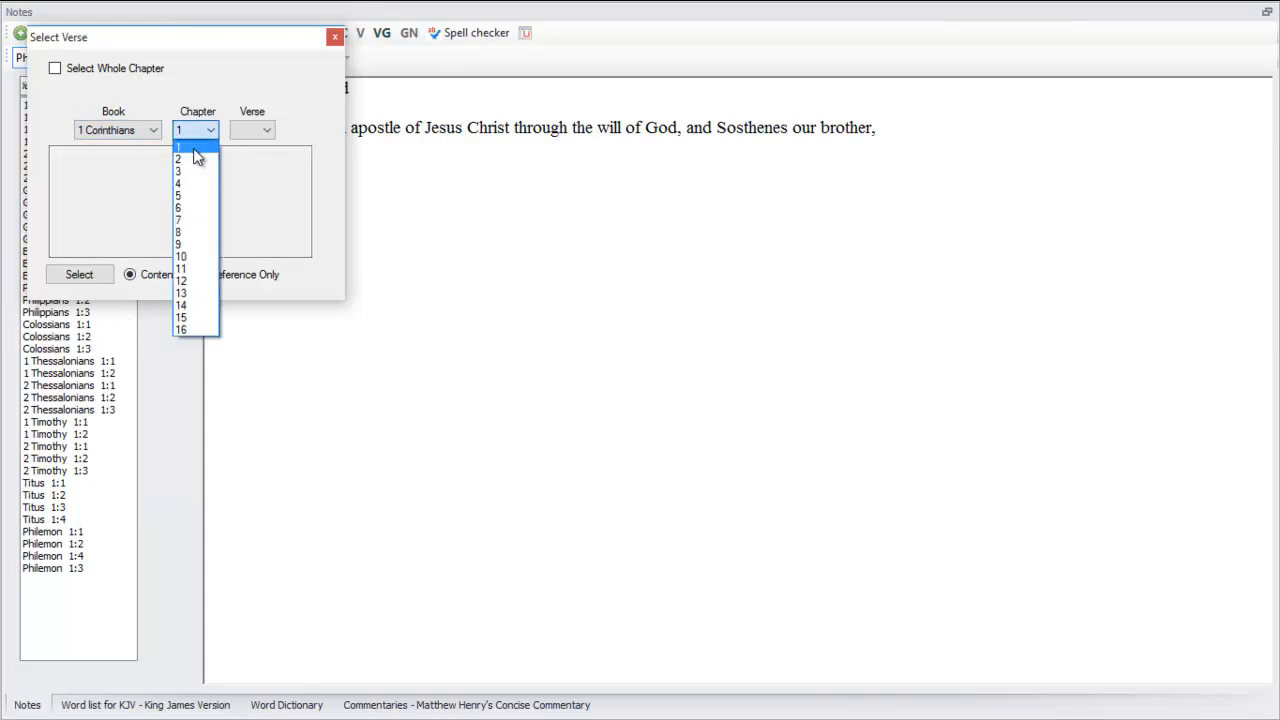
left_click(193, 148)
left_click(260, 130)
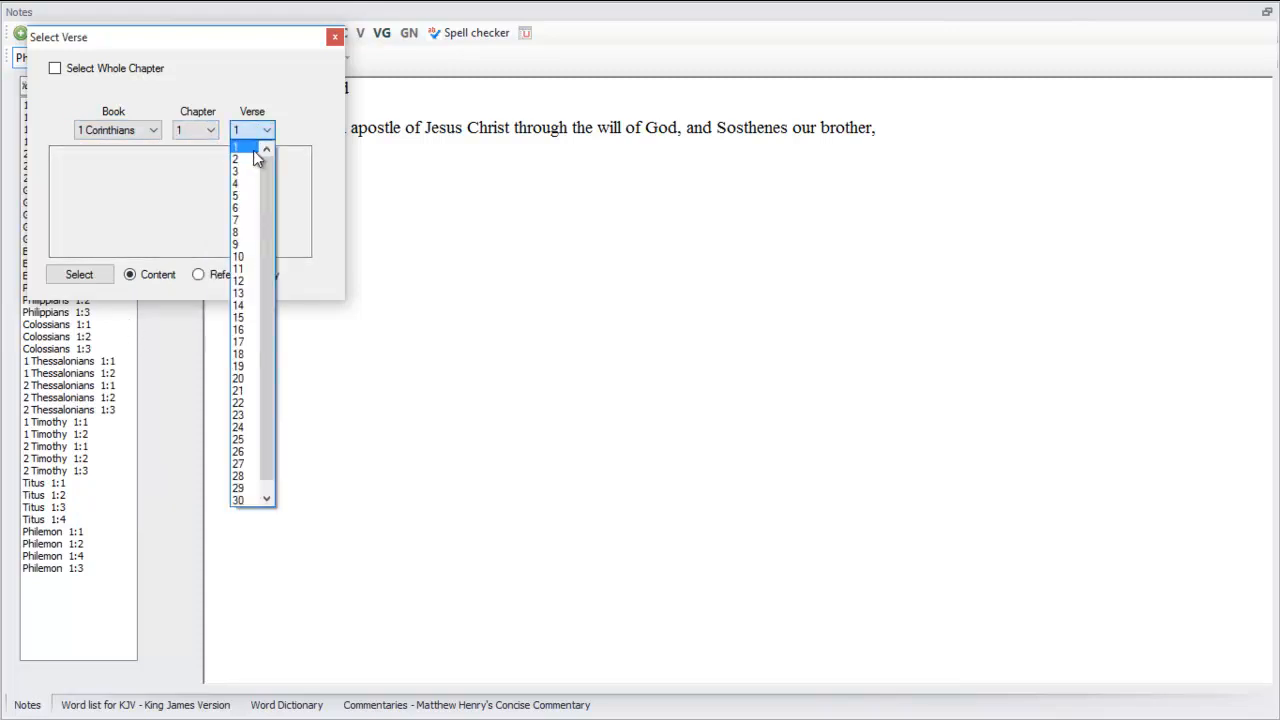
left_click(243, 161)
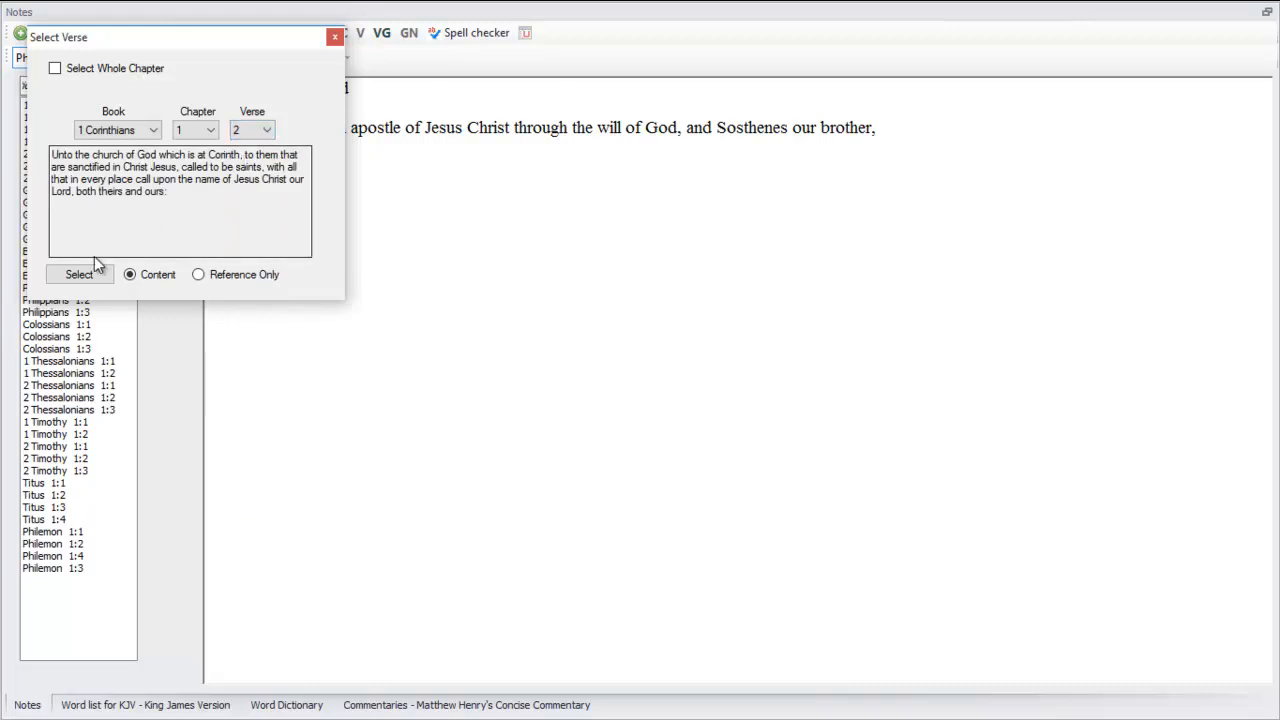
left_click(73, 283)
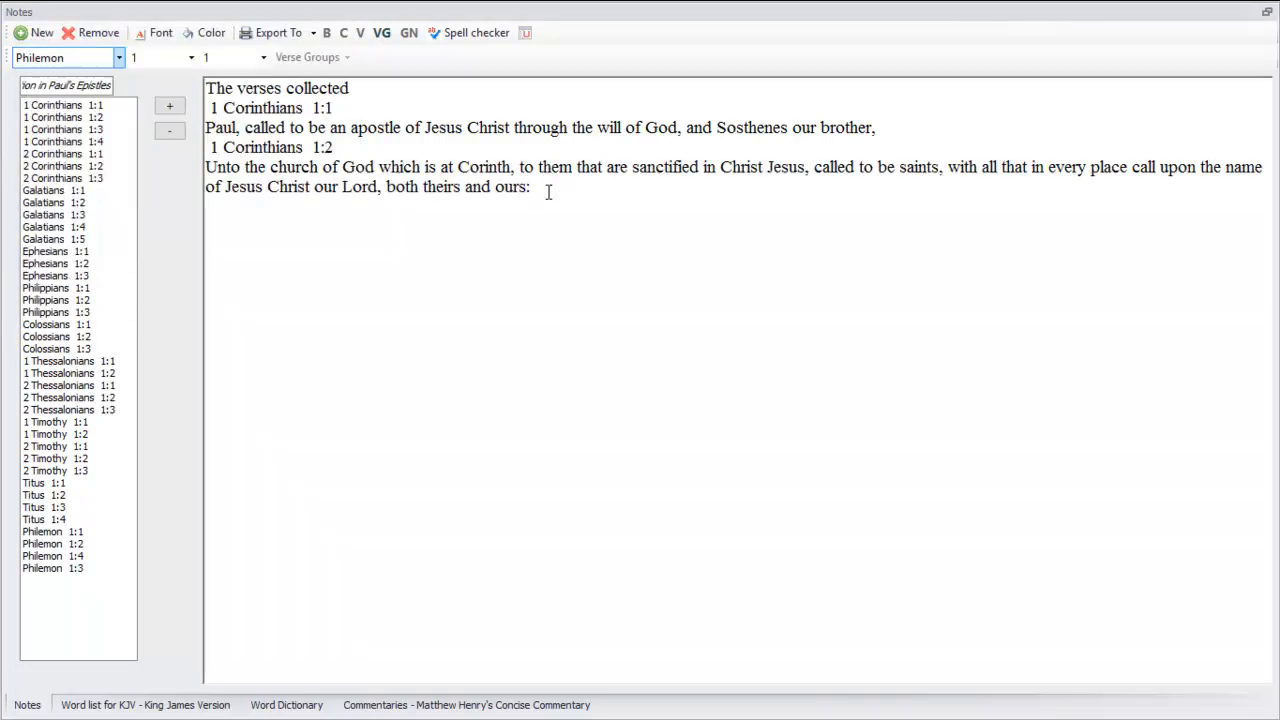
Insert the reference and full content of 1 Corinthians 1:3 into the note after verse 2
left_click(525, 35)
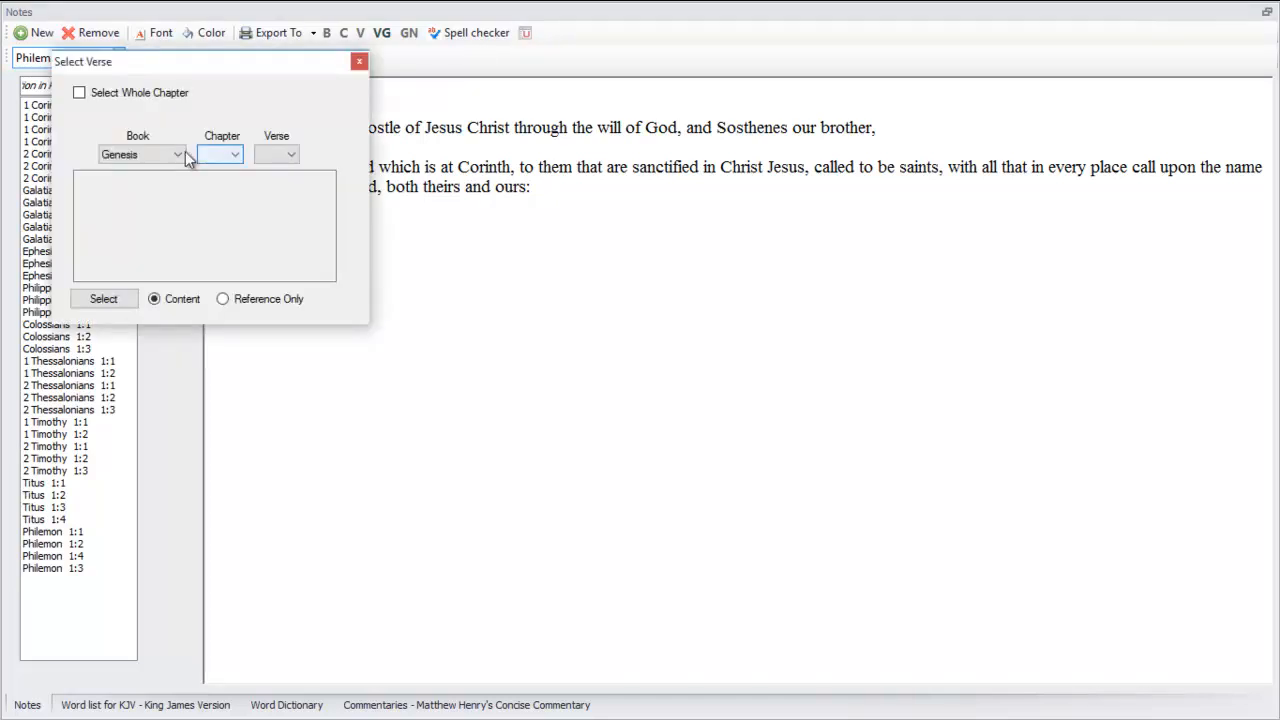
left_click(176, 156)
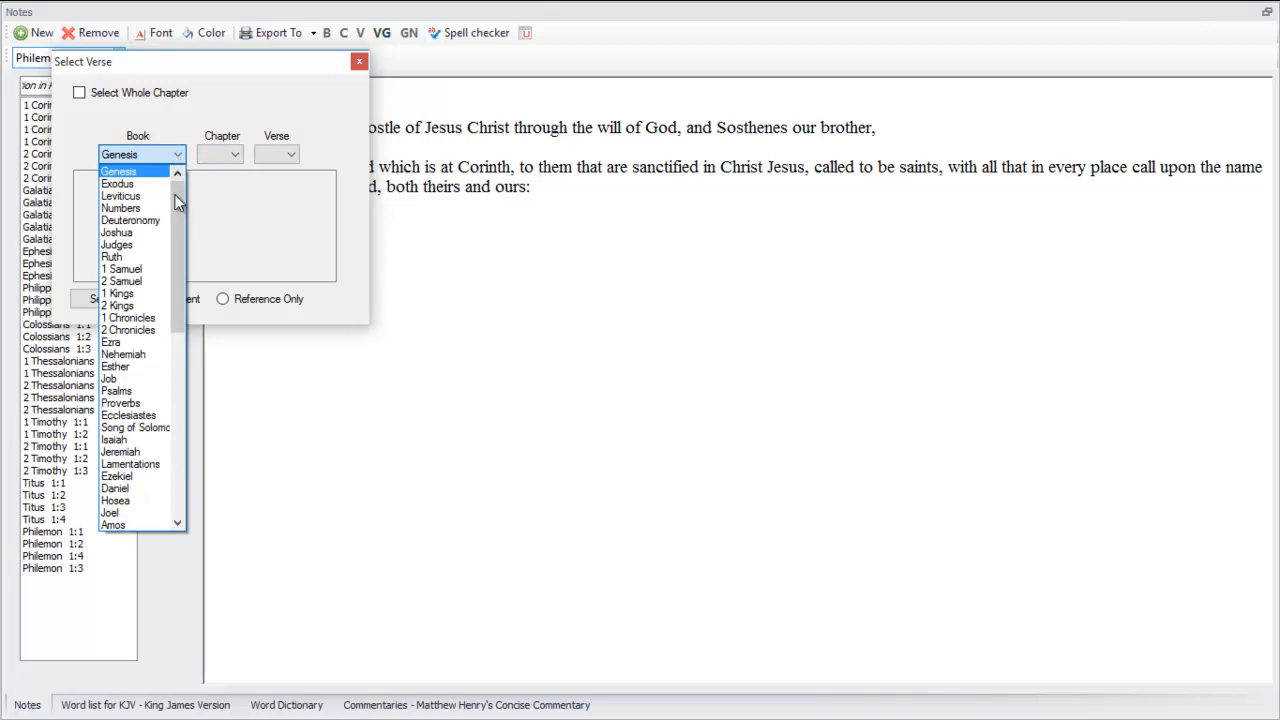
left_click_drag(175, 212, 166, 401)
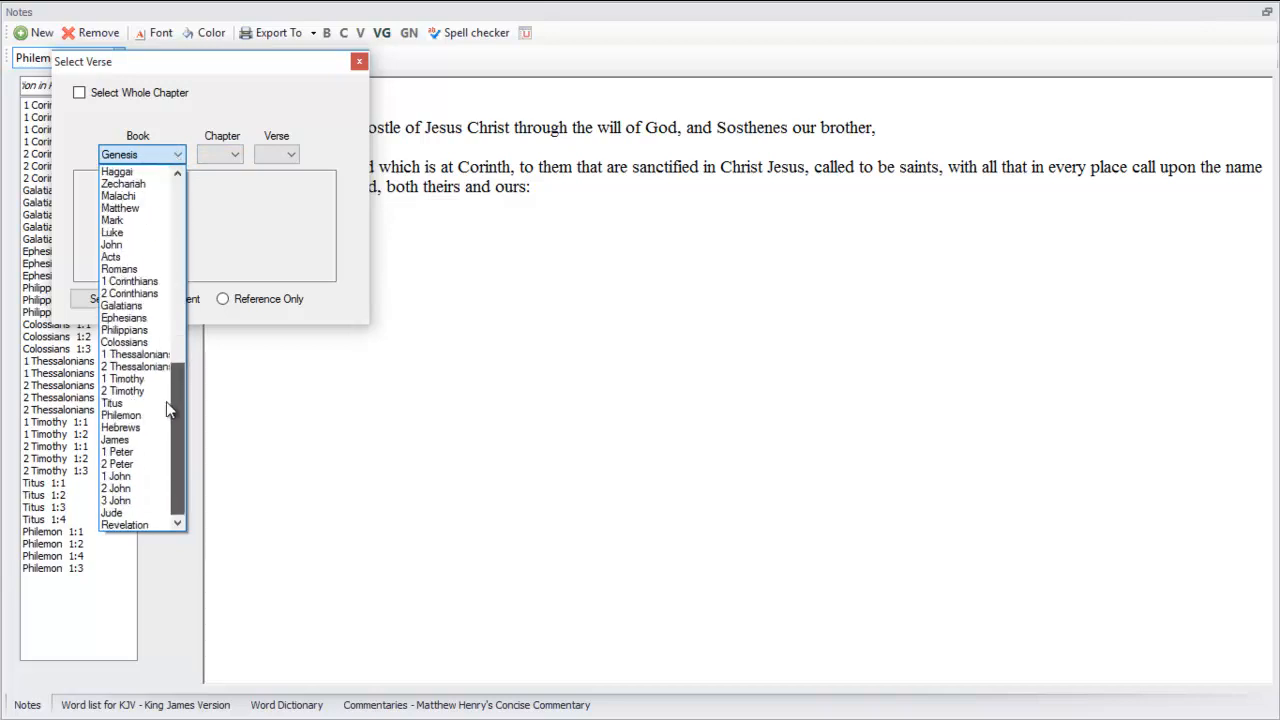
left_click(148, 286)
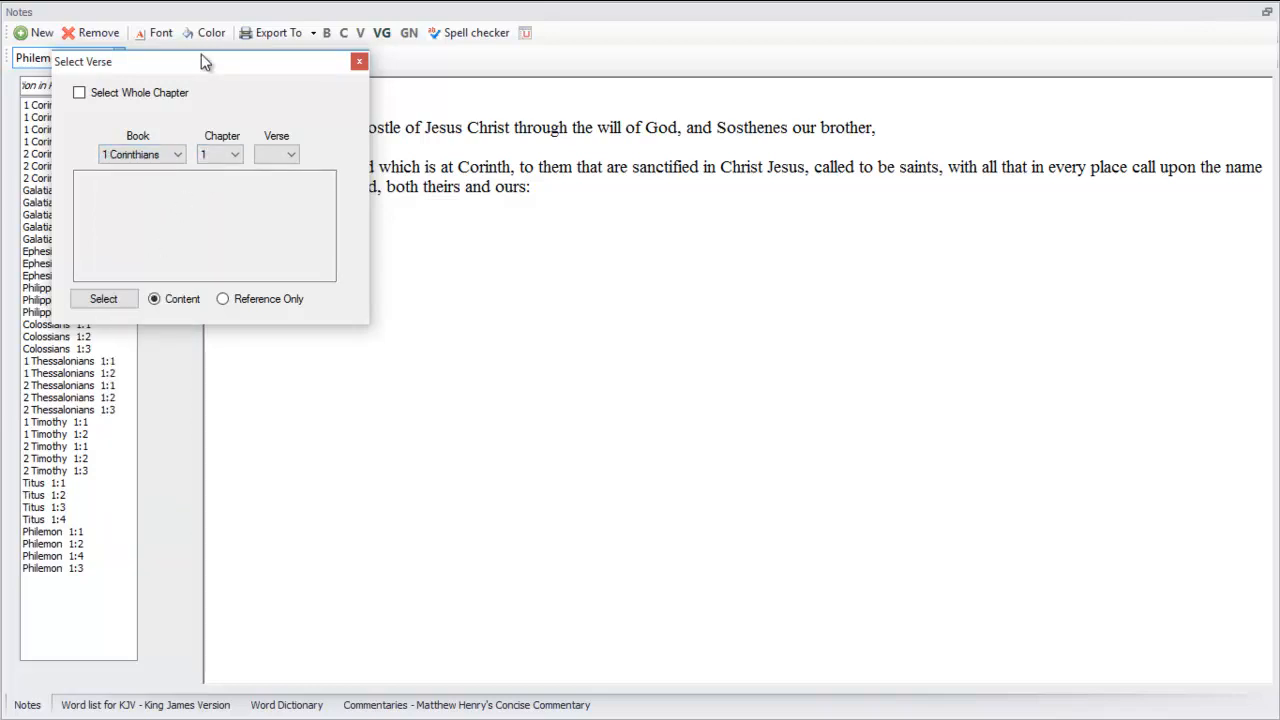
left_click_drag(200, 62, 355, 181)
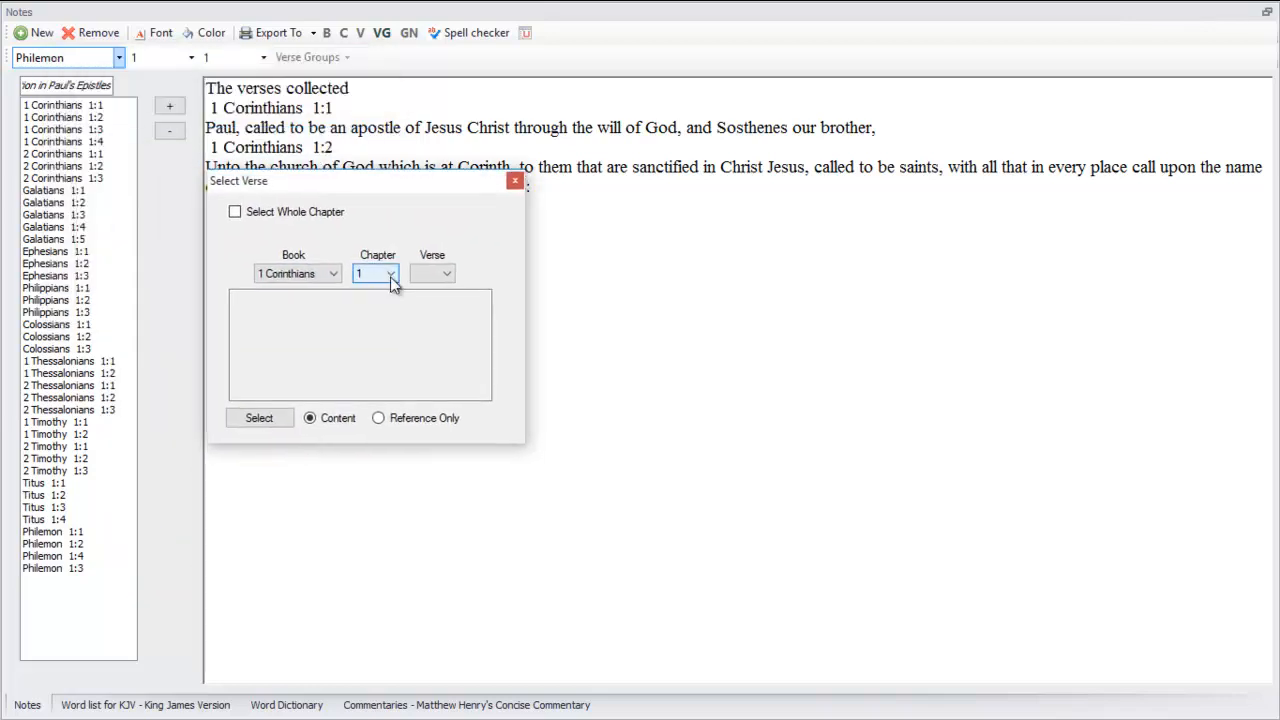
left_click(390, 275)
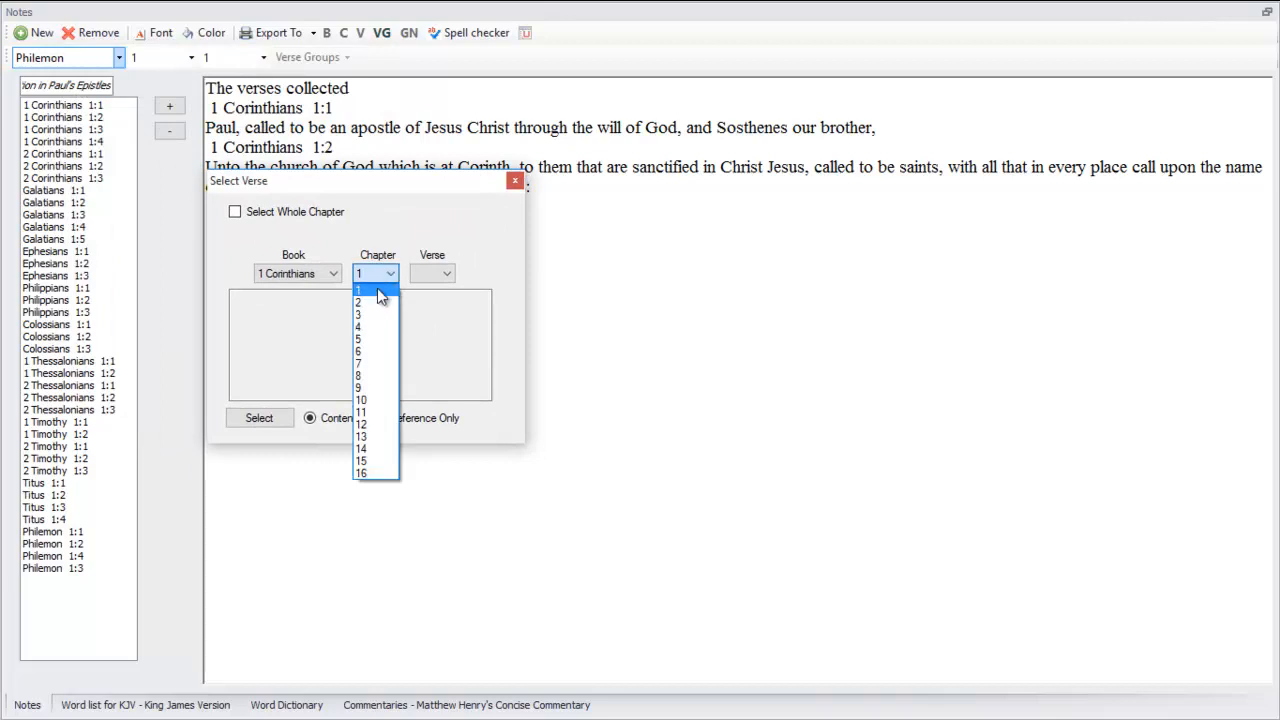
left_click(378, 291)
left_click(432, 274)
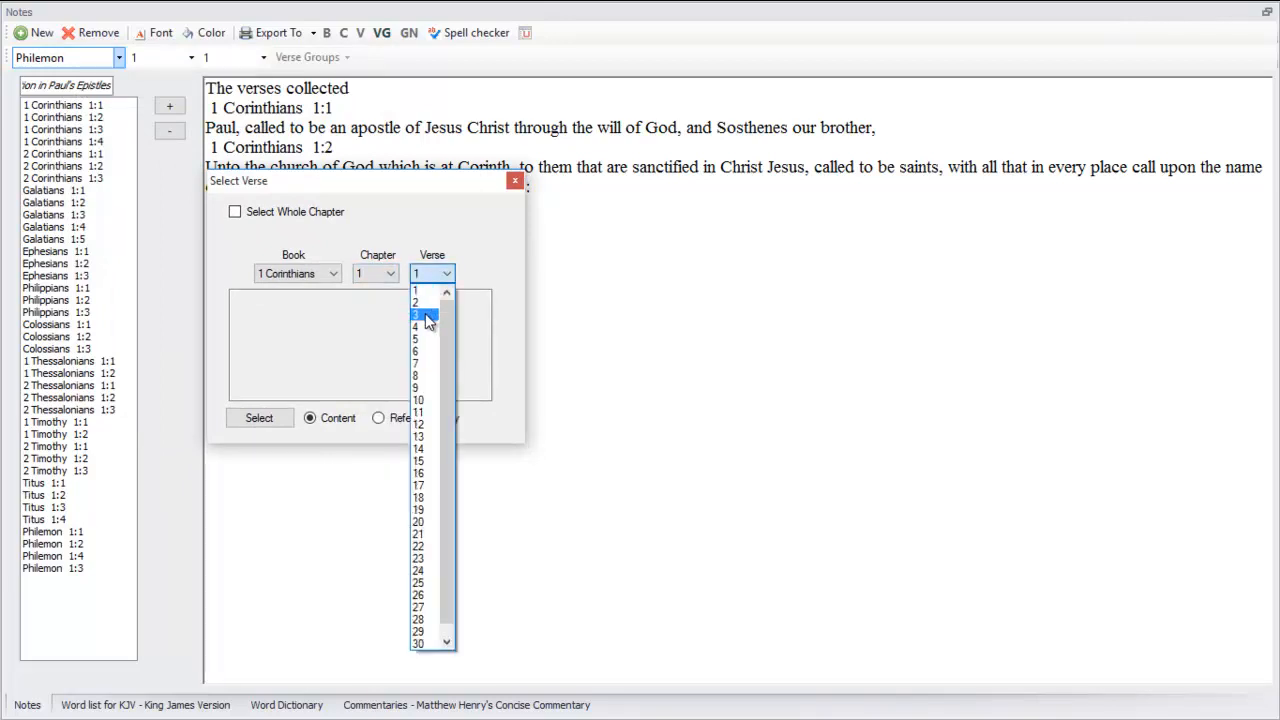
left_click(425, 314)
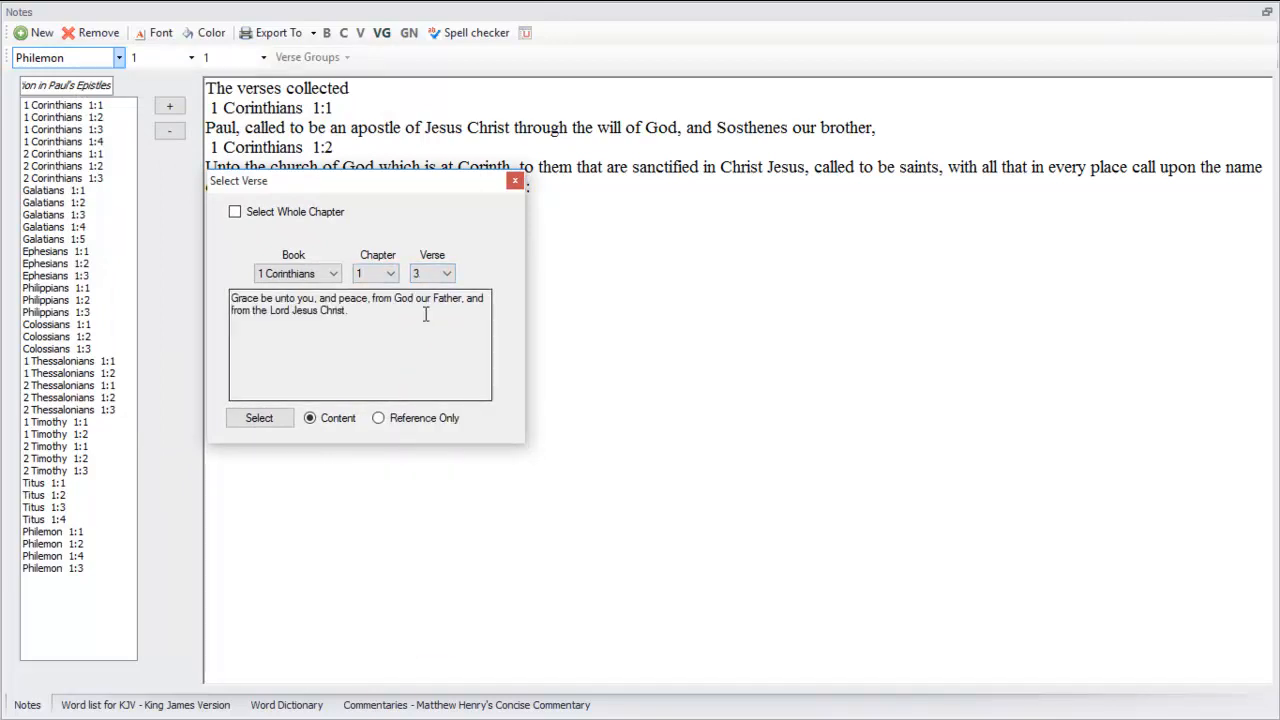
left_click(258, 418)
left_click(837, 239)
Insert the reference and full content of 1 Corinthians 1:4 into the note after verse 3
left_click(525, 32)
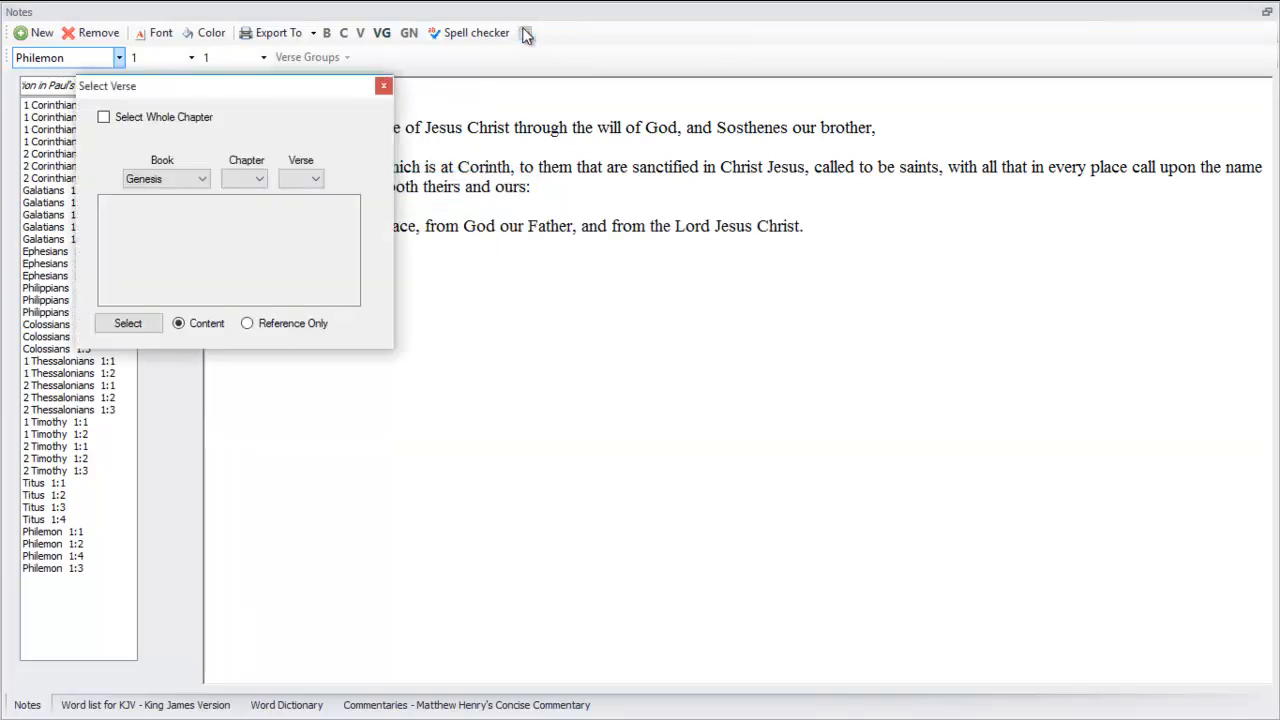
left_click(172, 178)
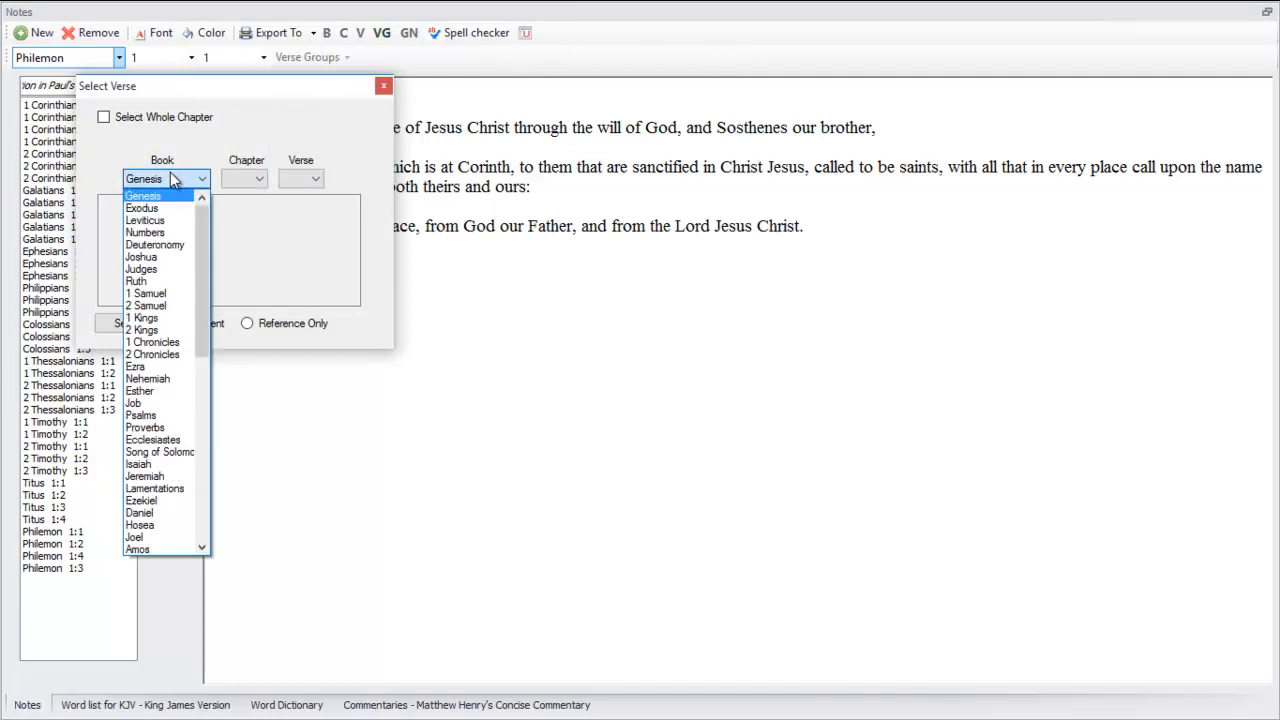
scroll(163, 452, "down", 10)
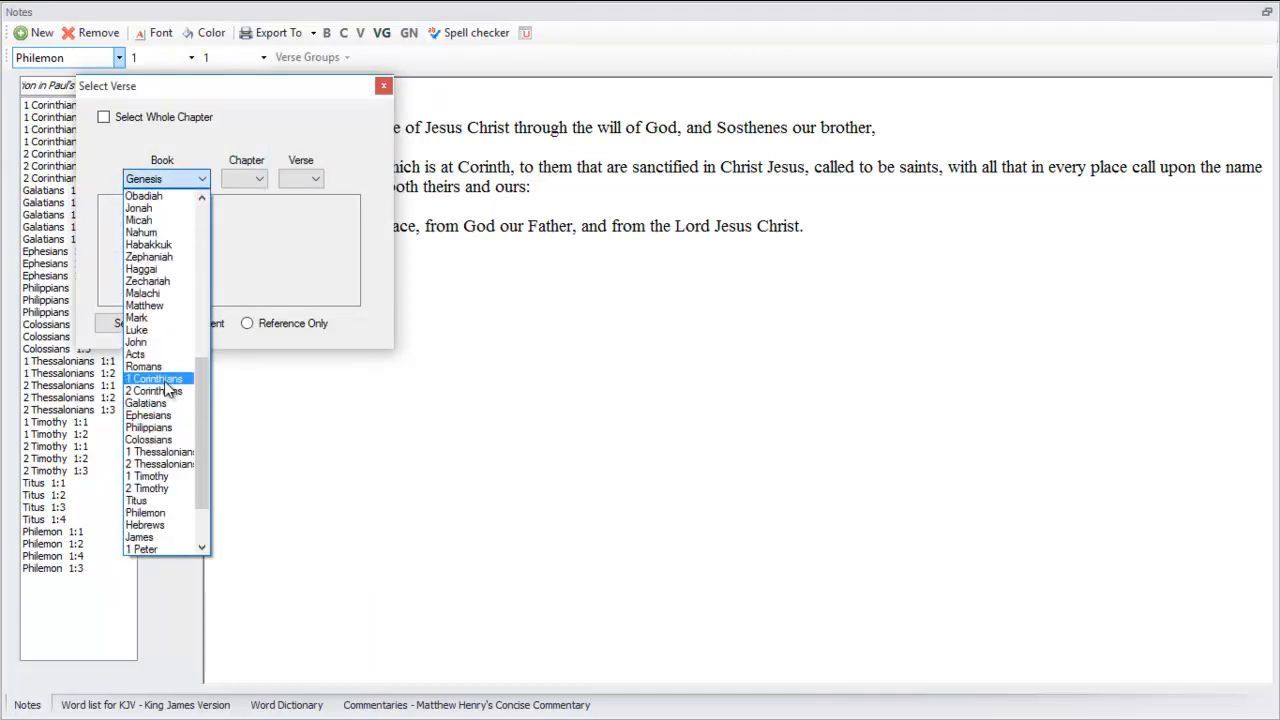
left_click(166, 381)
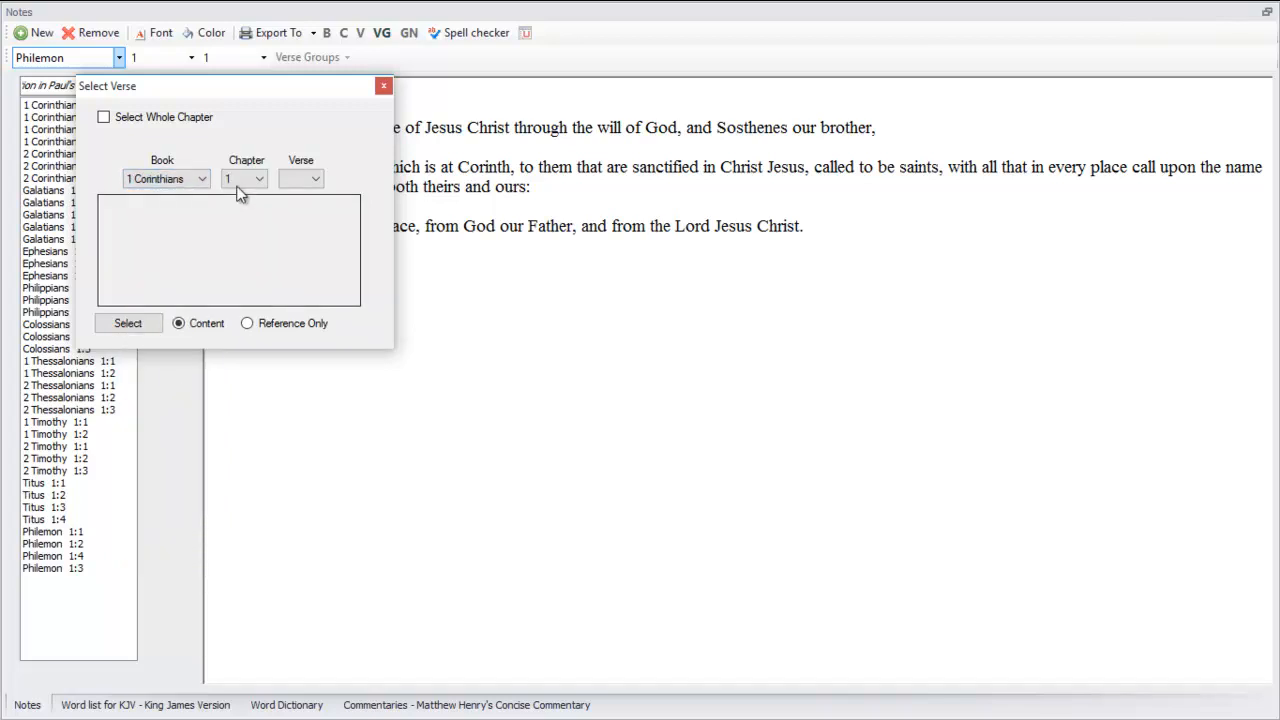
left_click(252, 180)
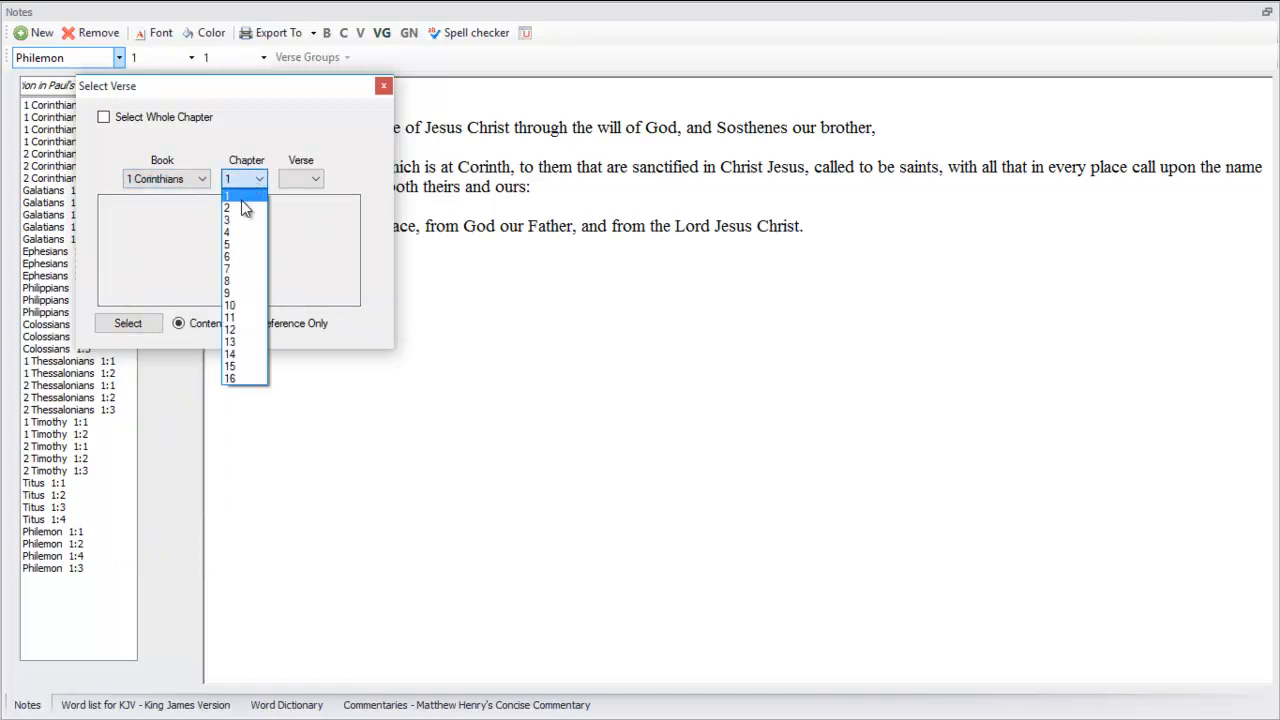
left_click(250, 195)
left_click(317, 175)
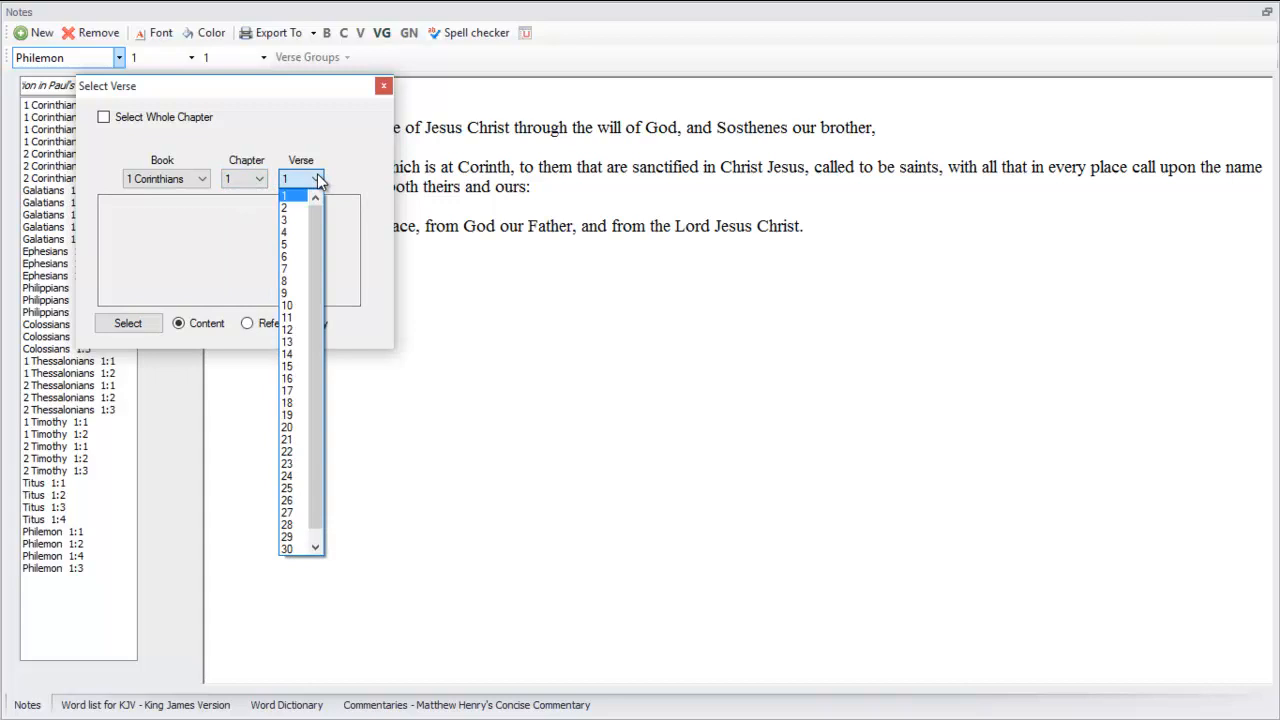
left_click(296, 236)
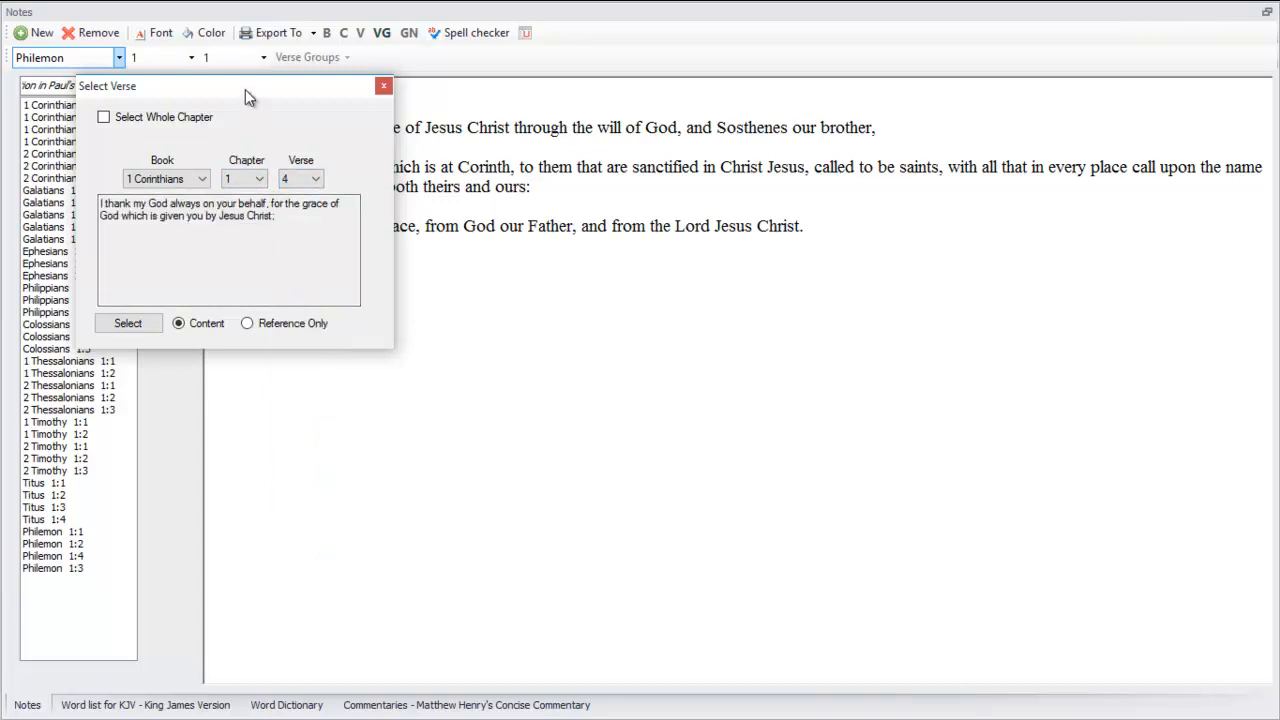
left_click_drag(245, 89, 556, 157)
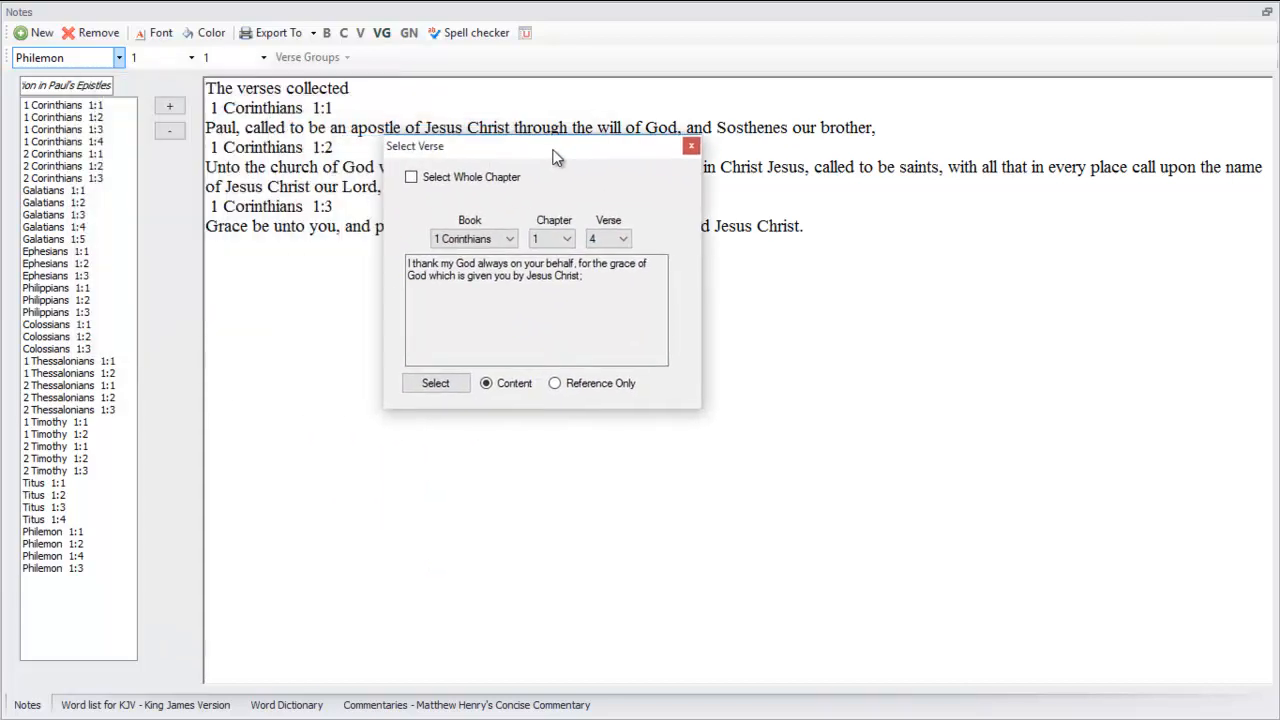
left_click(435, 385)
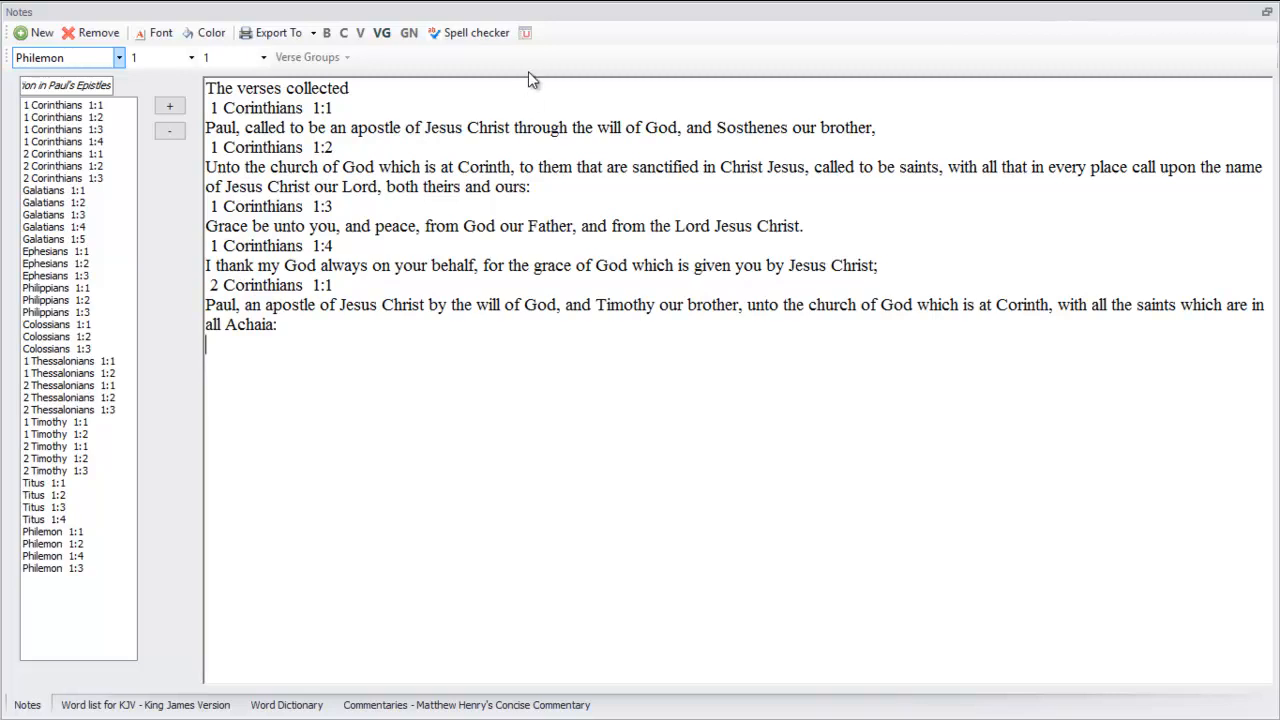
Review the verses collected in the note body, from 1 Corinthians 1:1 through Philemon 1:4
left_click(526, 35)
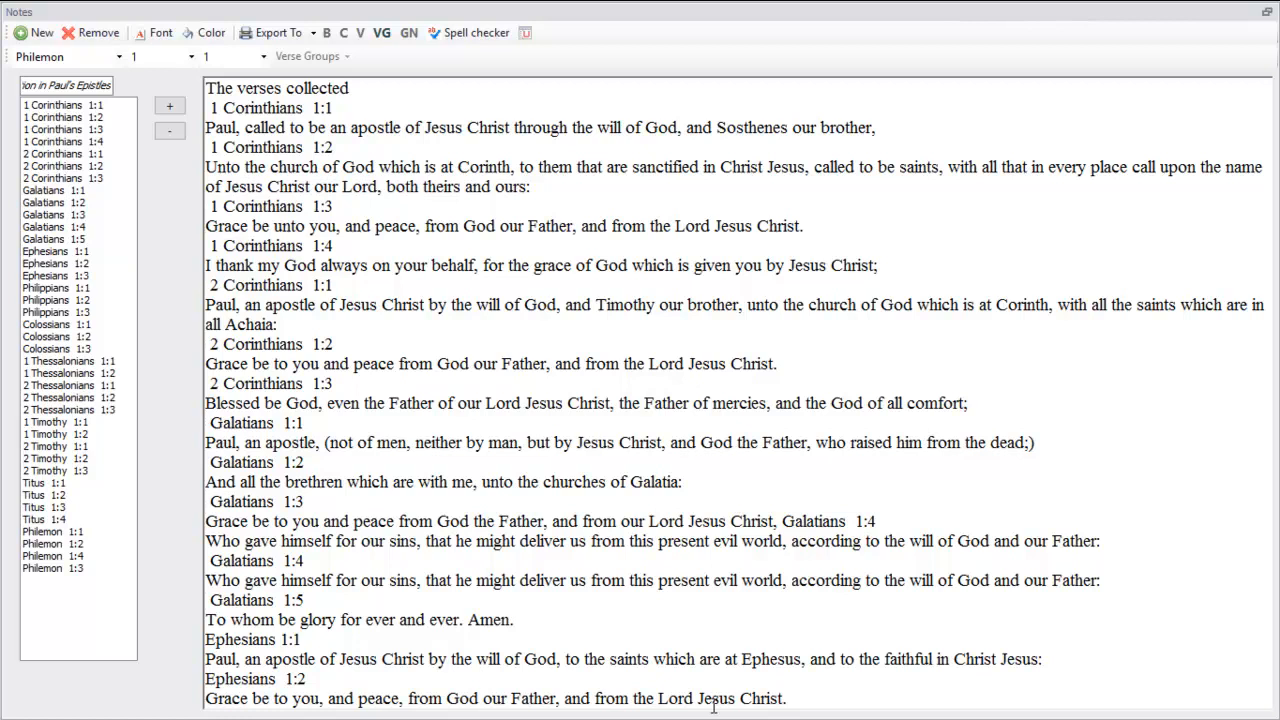
scroll(713, 706, "down", 5)
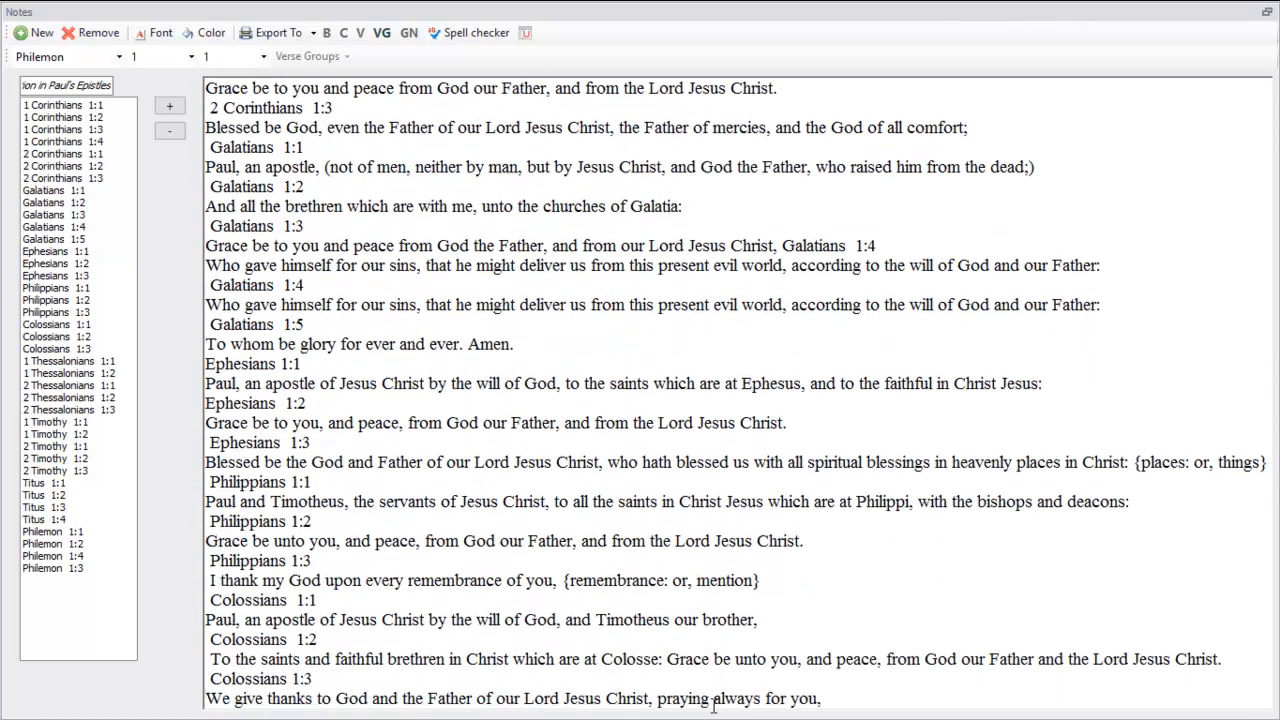
scroll(713, 706, "down", 12)
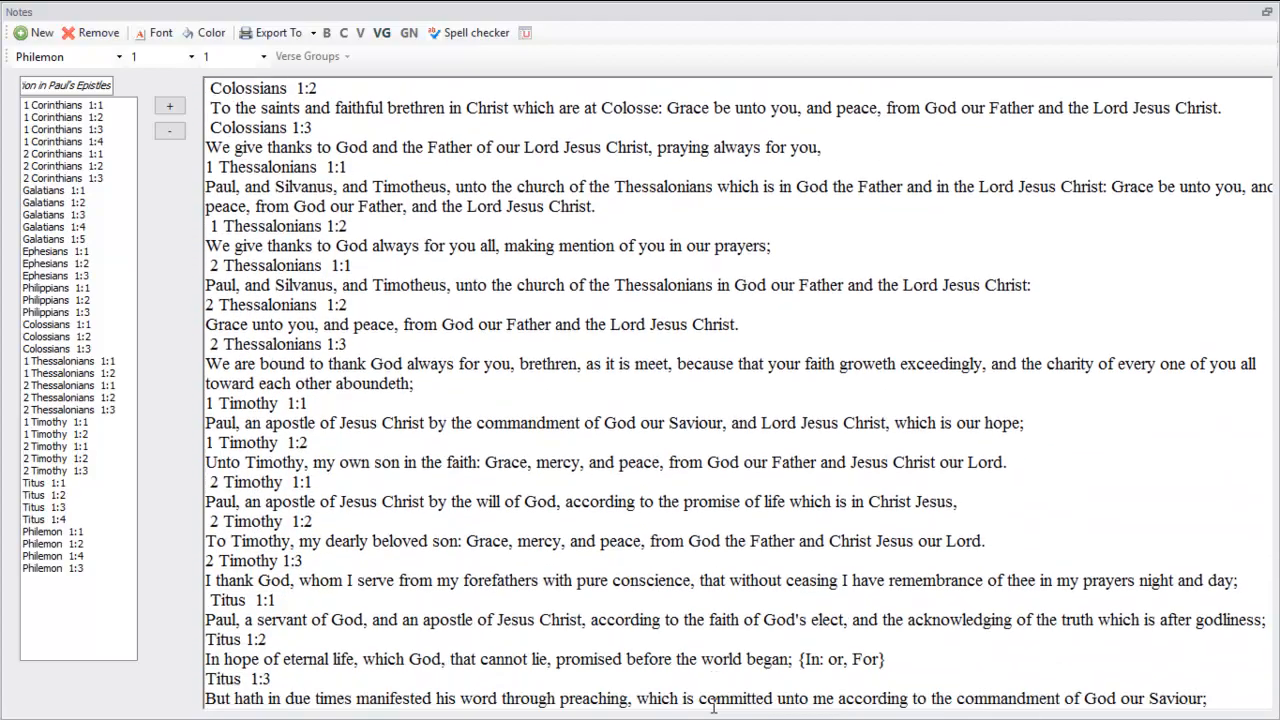
scroll(713, 706, "up", 8)
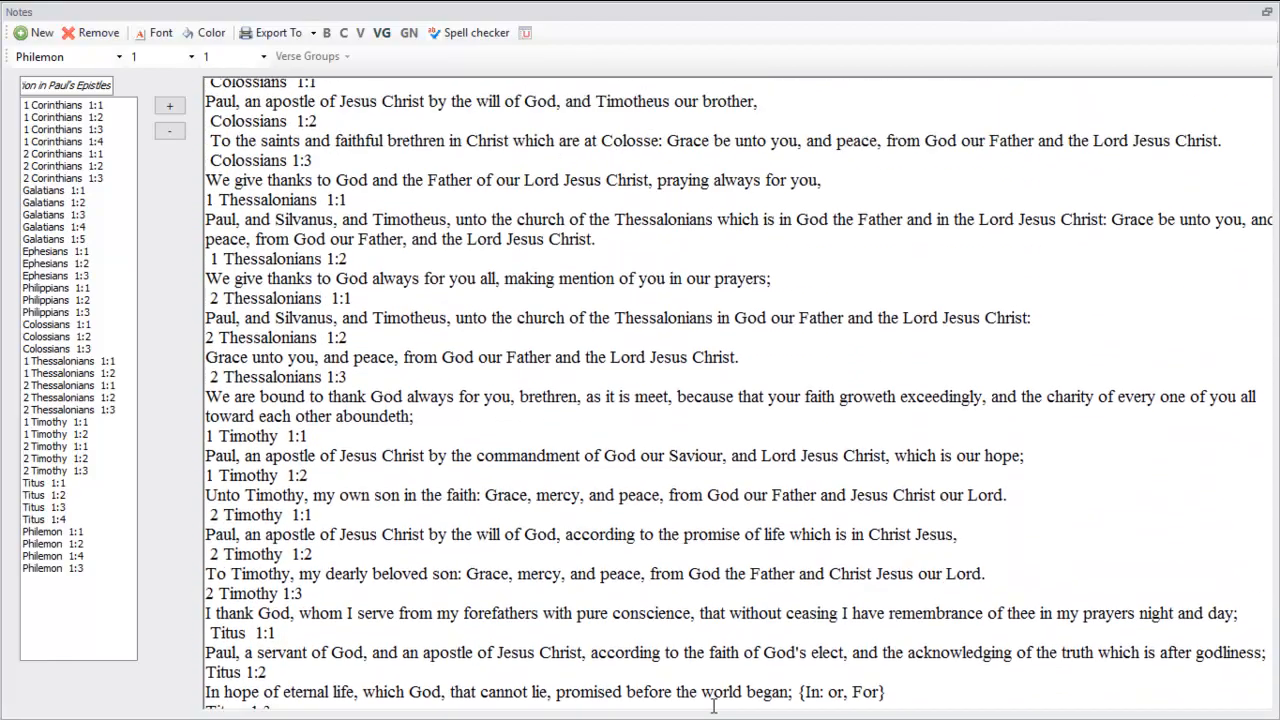
scroll(713, 706, "up", 10)
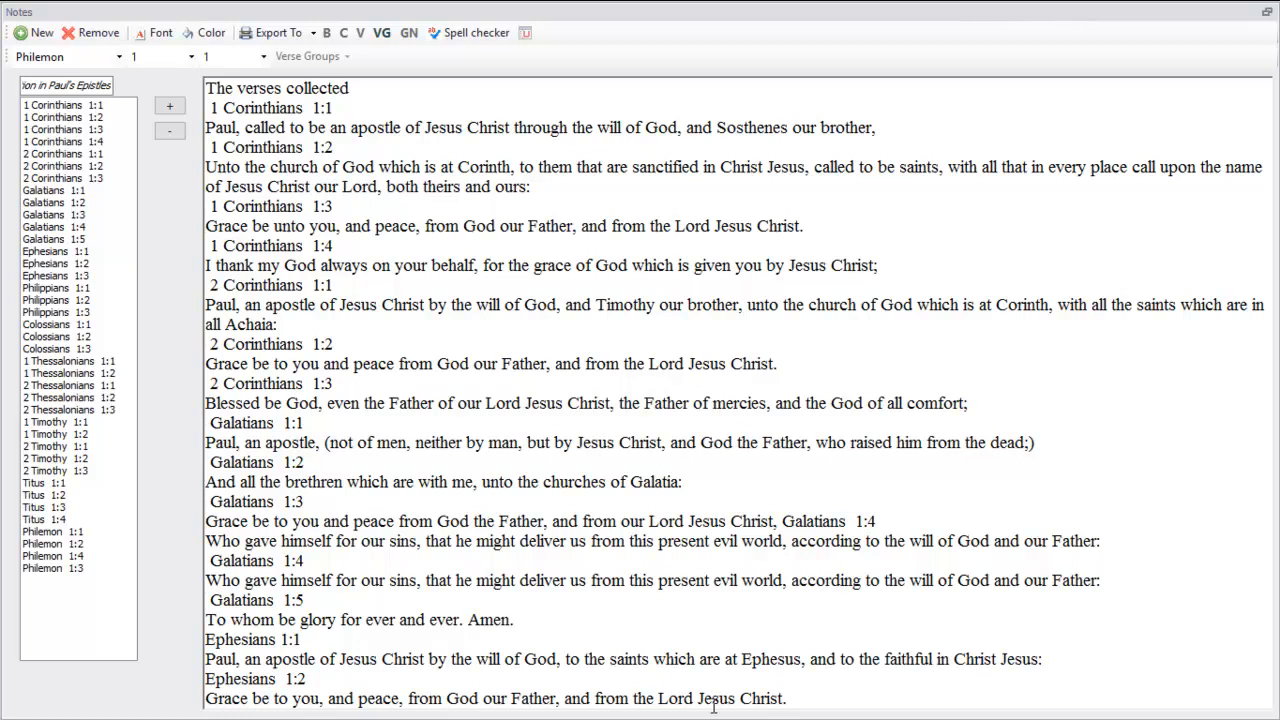
scroll(395, 524, "down", 13)
scroll(395, 524, "down", 5)
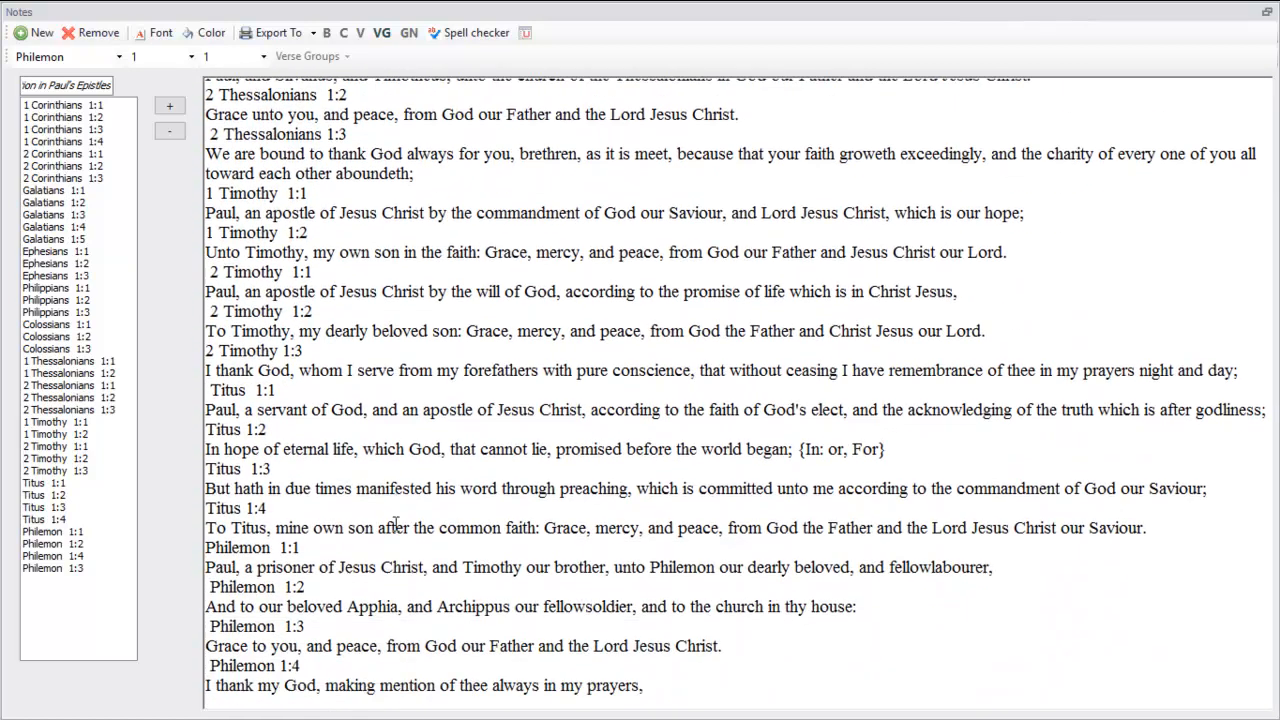
Below the last Philemon verse, add the heading "Questions" and the line "What is common in the saltation?"
left_click(289, 660)
type("Question")
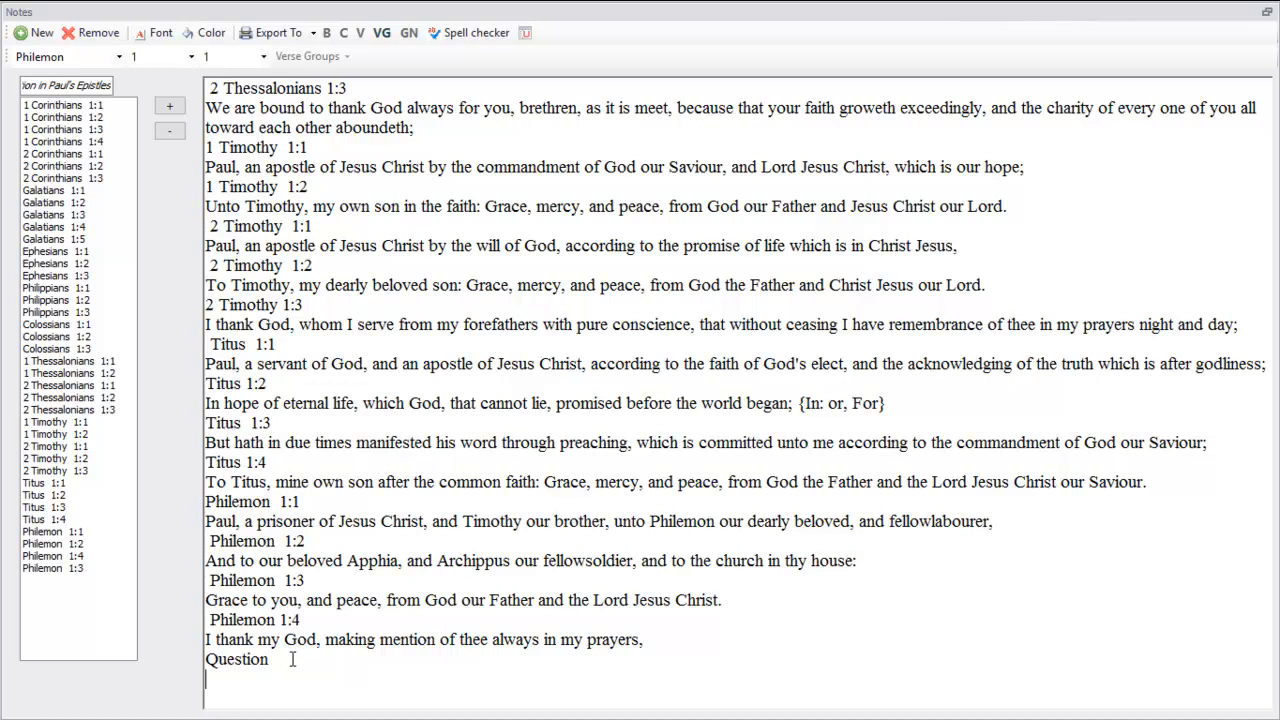
type("What is common in the salt")
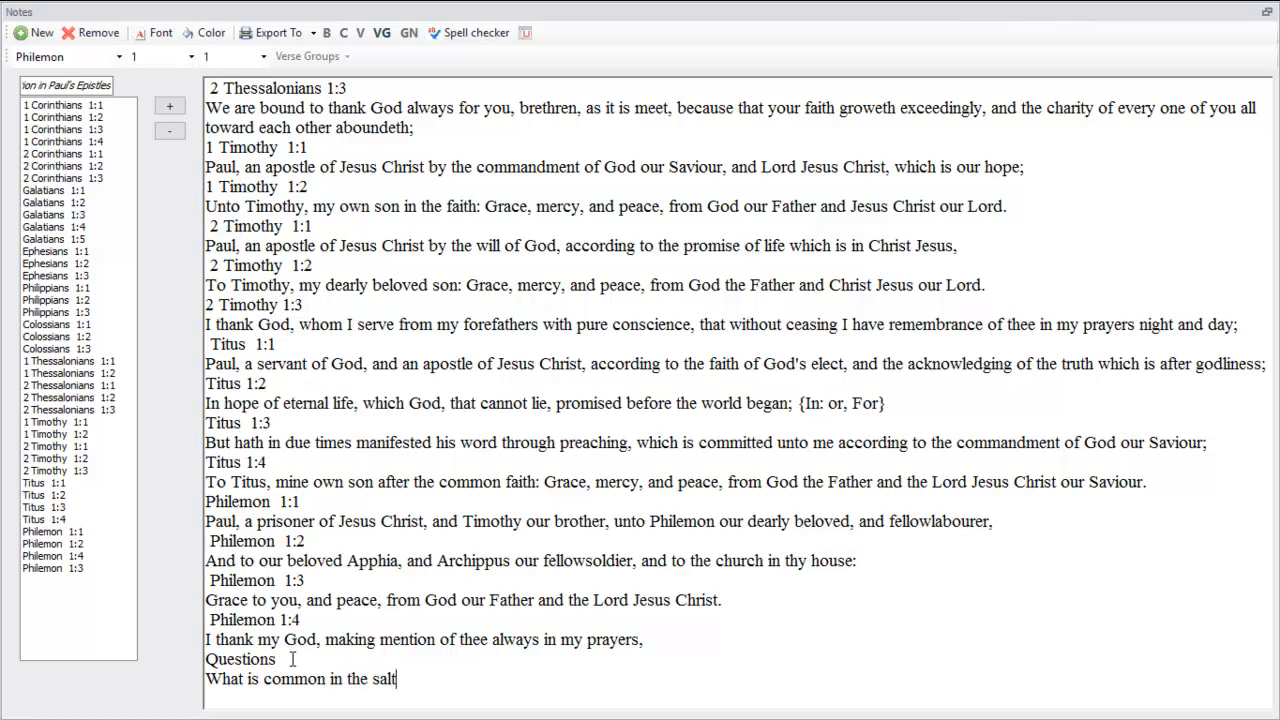
type("ation")
type("? ")
type("Answer")
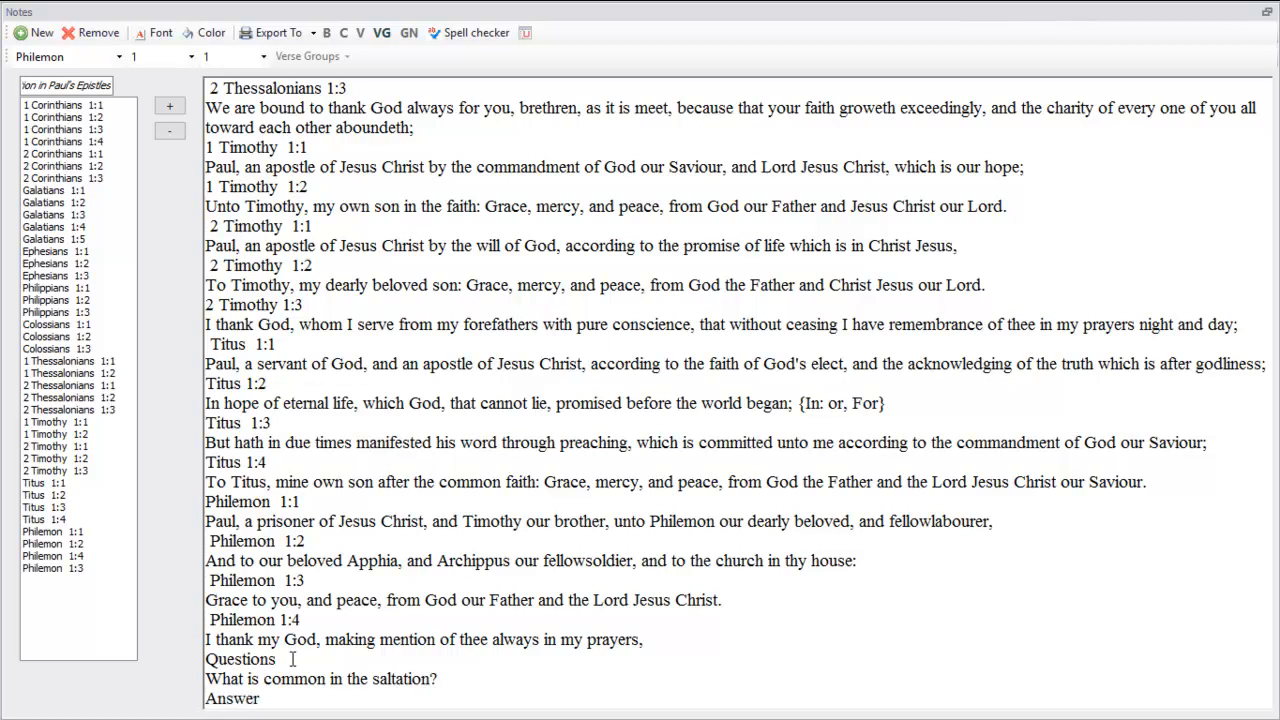
Add an "Answer" heading under the question and start a new line below it
key("Return")
scroll(292, 659, "up", 12)
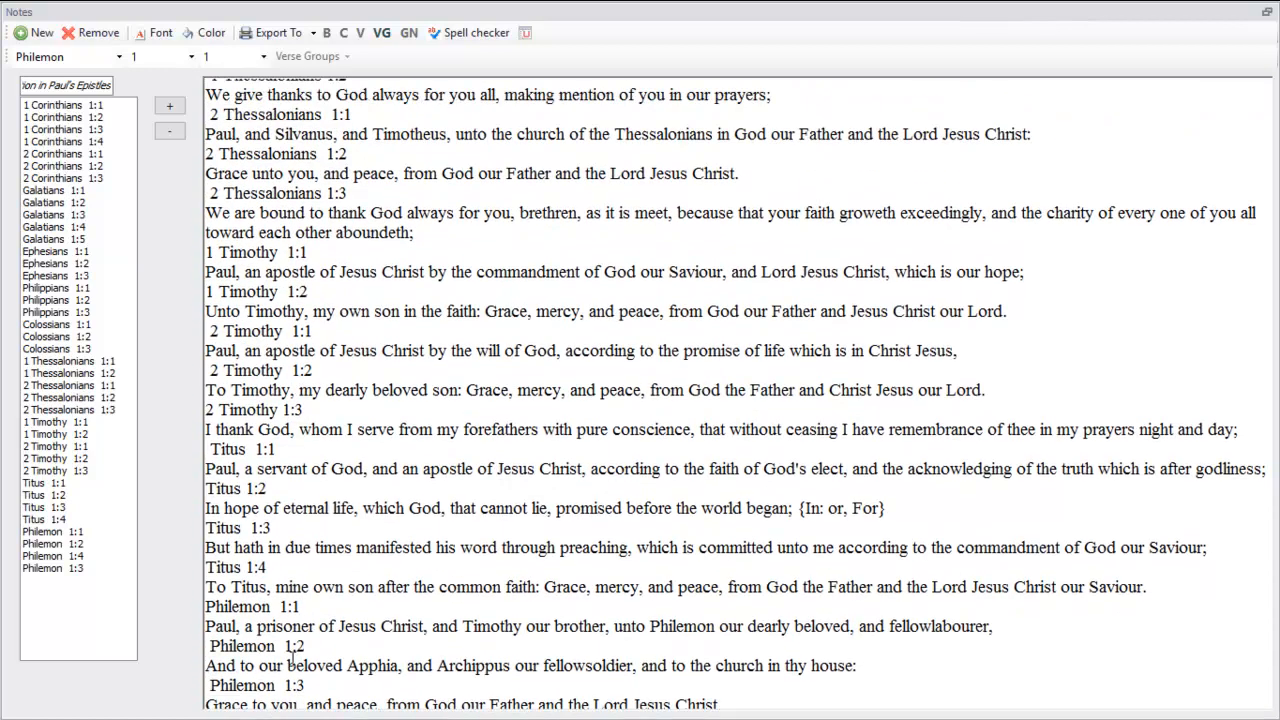
Review the salutations collected in the note, from 1 Corinthians 1:1 through Philemon 1:4, for what they have in common
scroll(292, 659, "up", 7)
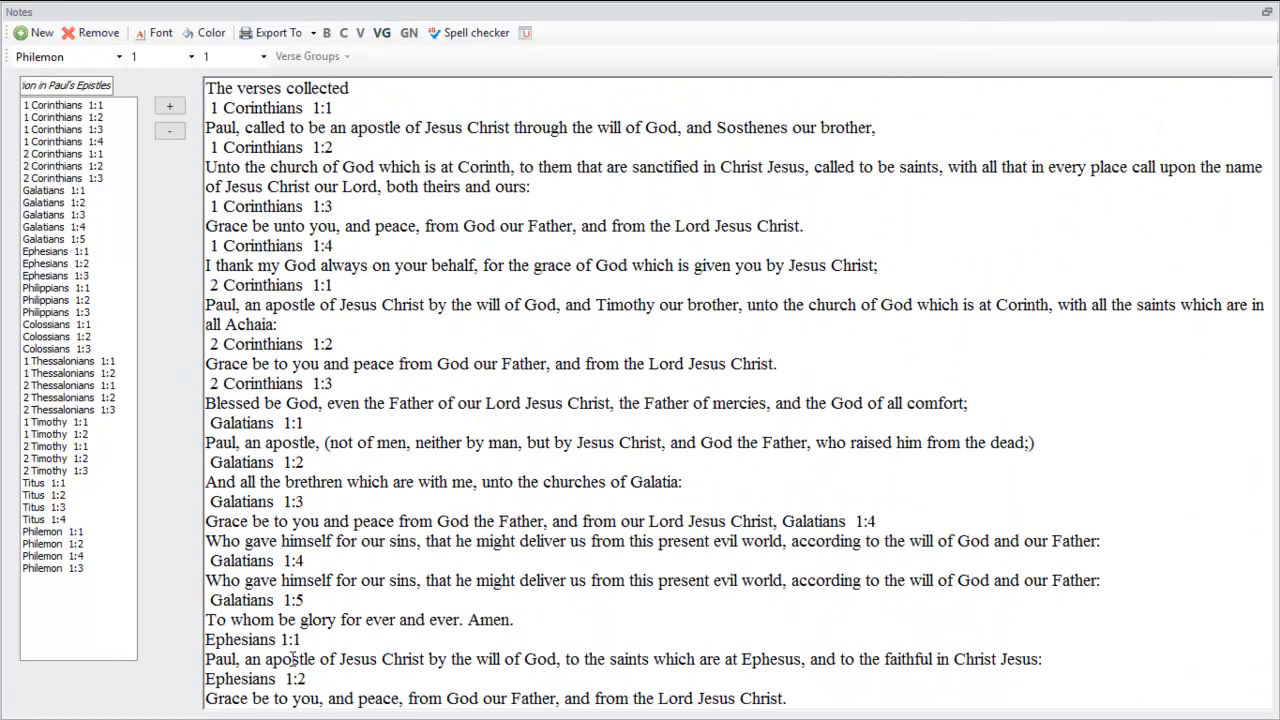
scroll(292, 659, "down", 3)
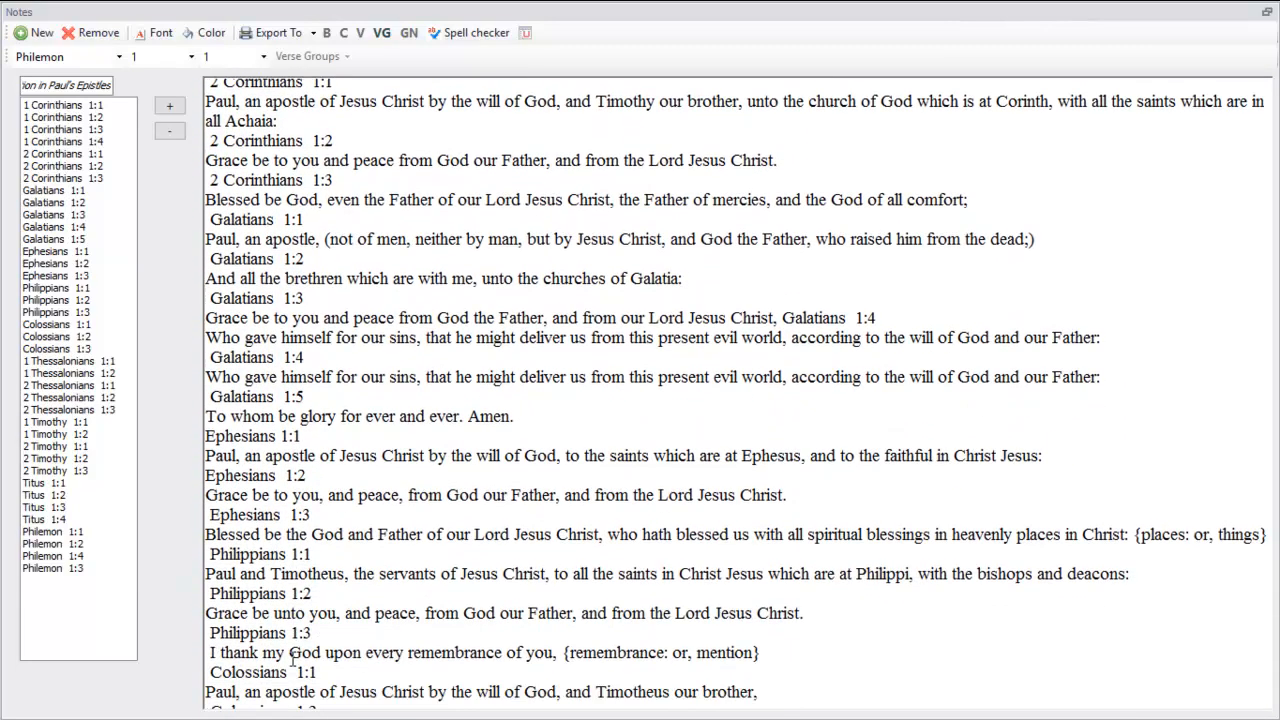
scroll(292, 659, "down", 1)
scroll(292, 659, "down", 2)
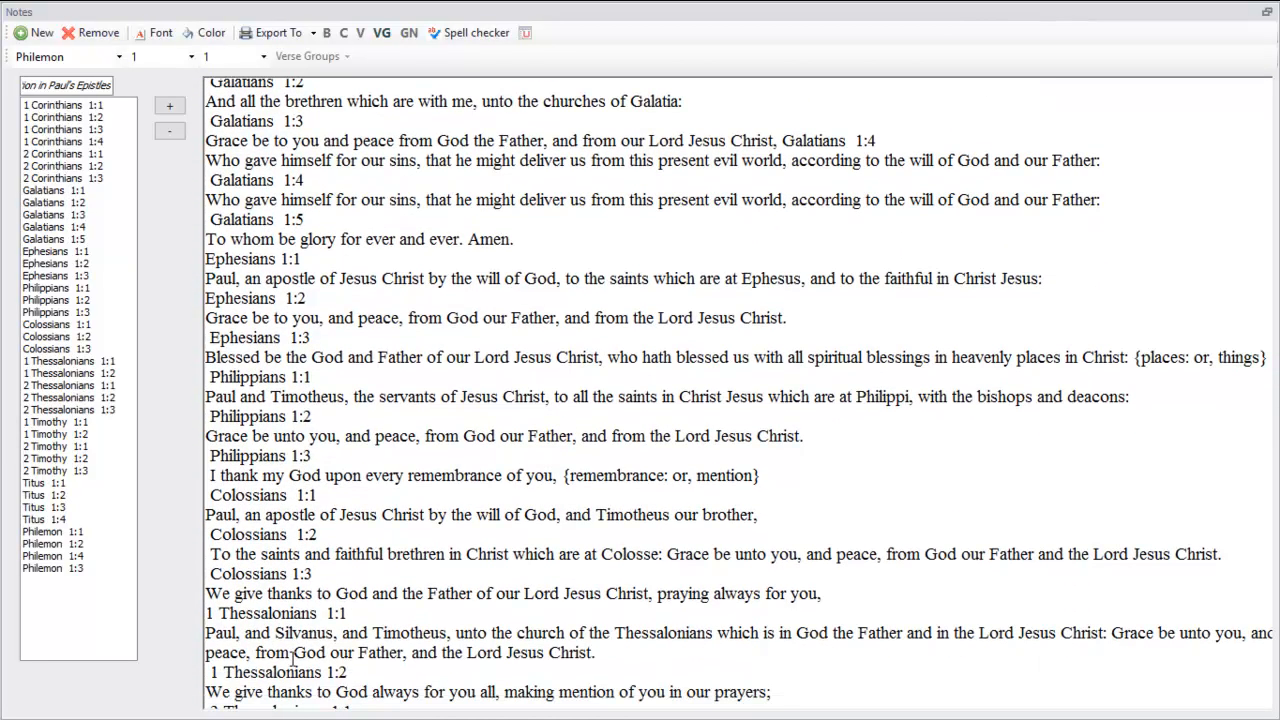
scroll(292, 659, "down", 5)
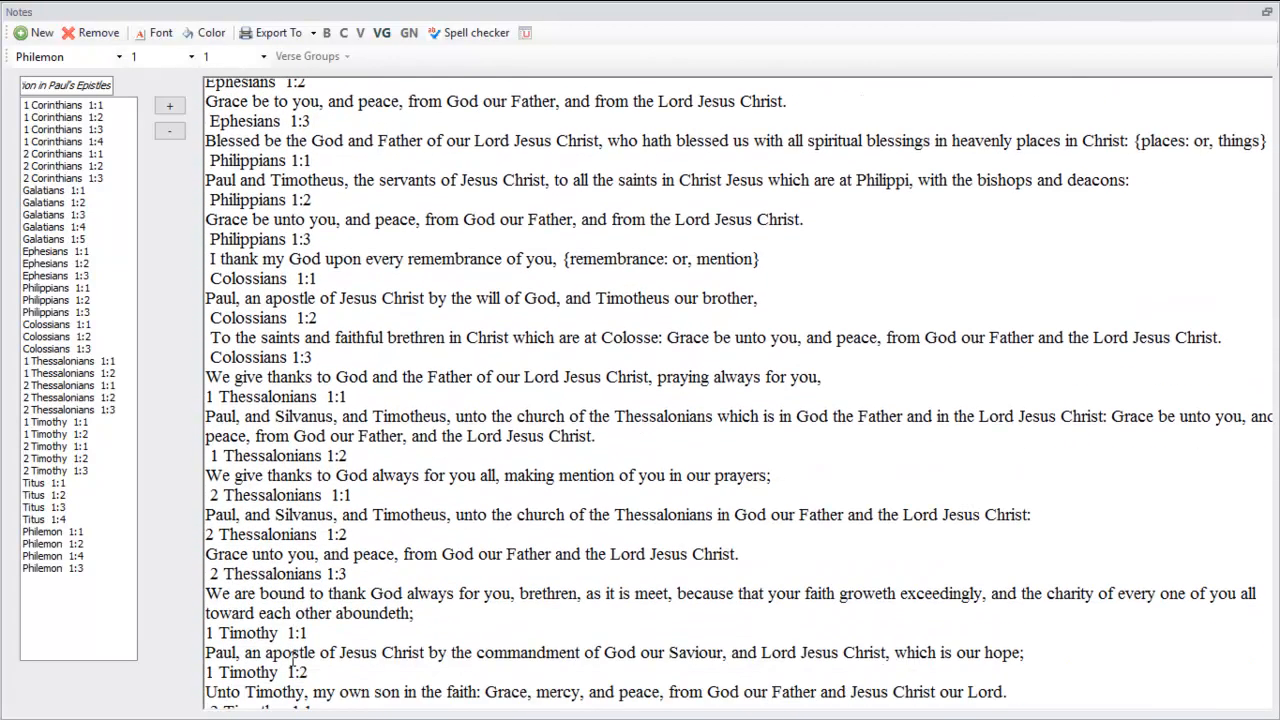
scroll(292, 659, "down", 2)
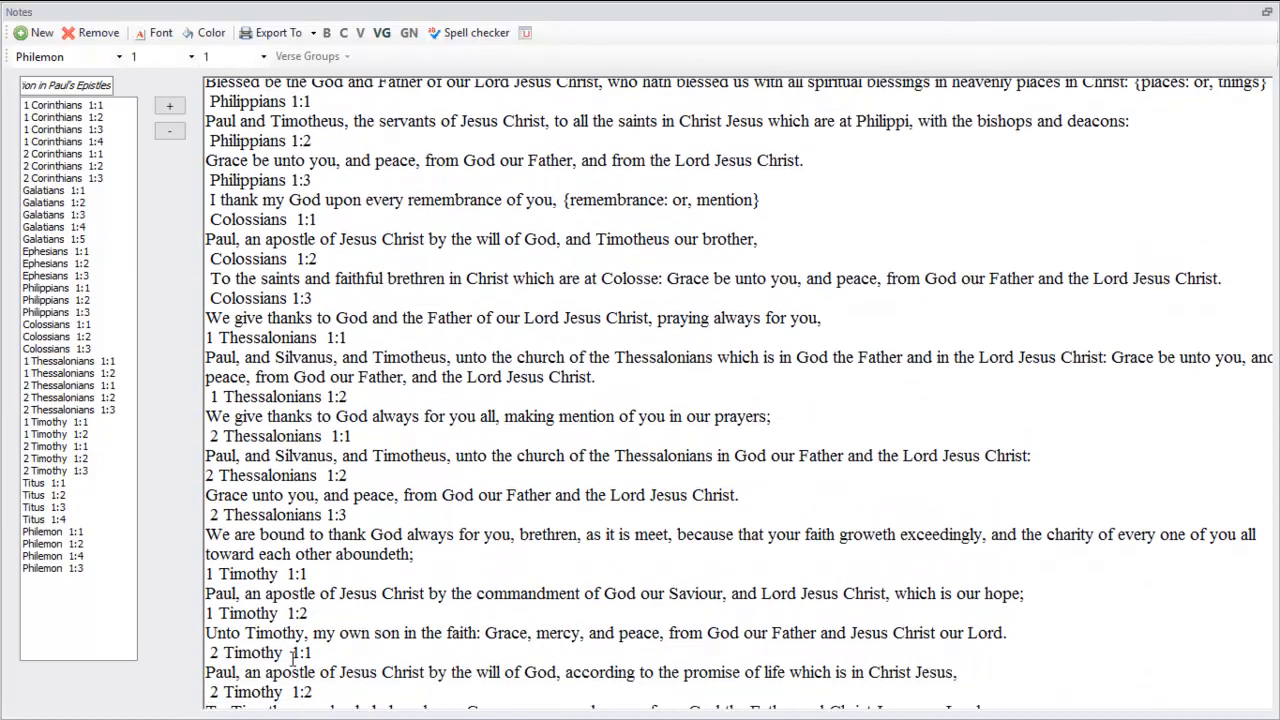
scroll(292, 659, "down", 9)
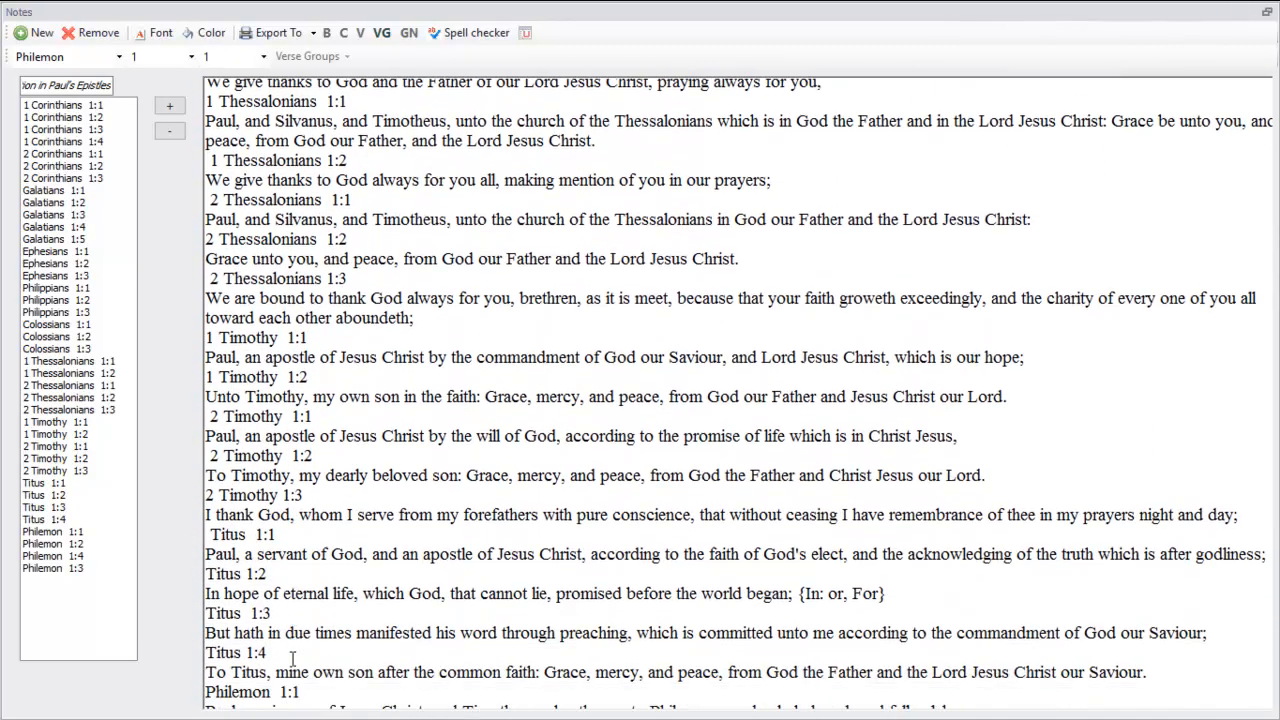
scroll(292, 659, "down", 2)
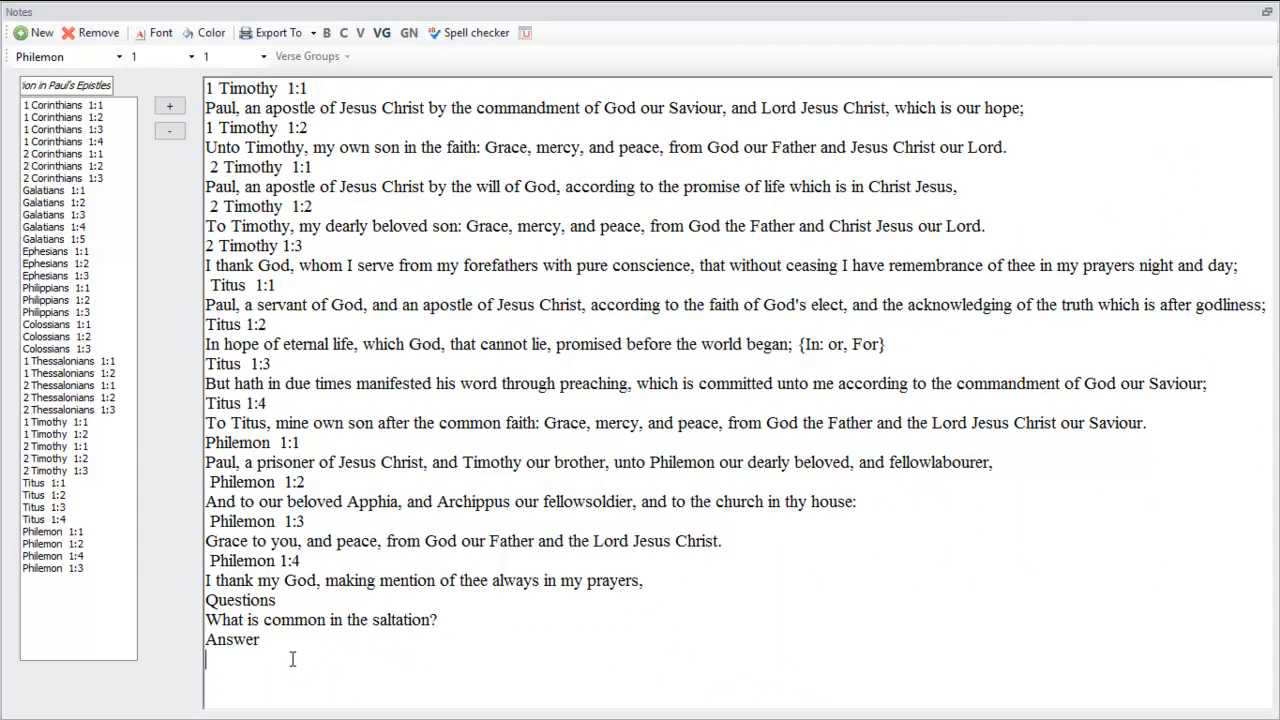
Begin the answer on the line below the "Answer" heading with "Name of the sender (writer),"
type("Name of the sender (w")
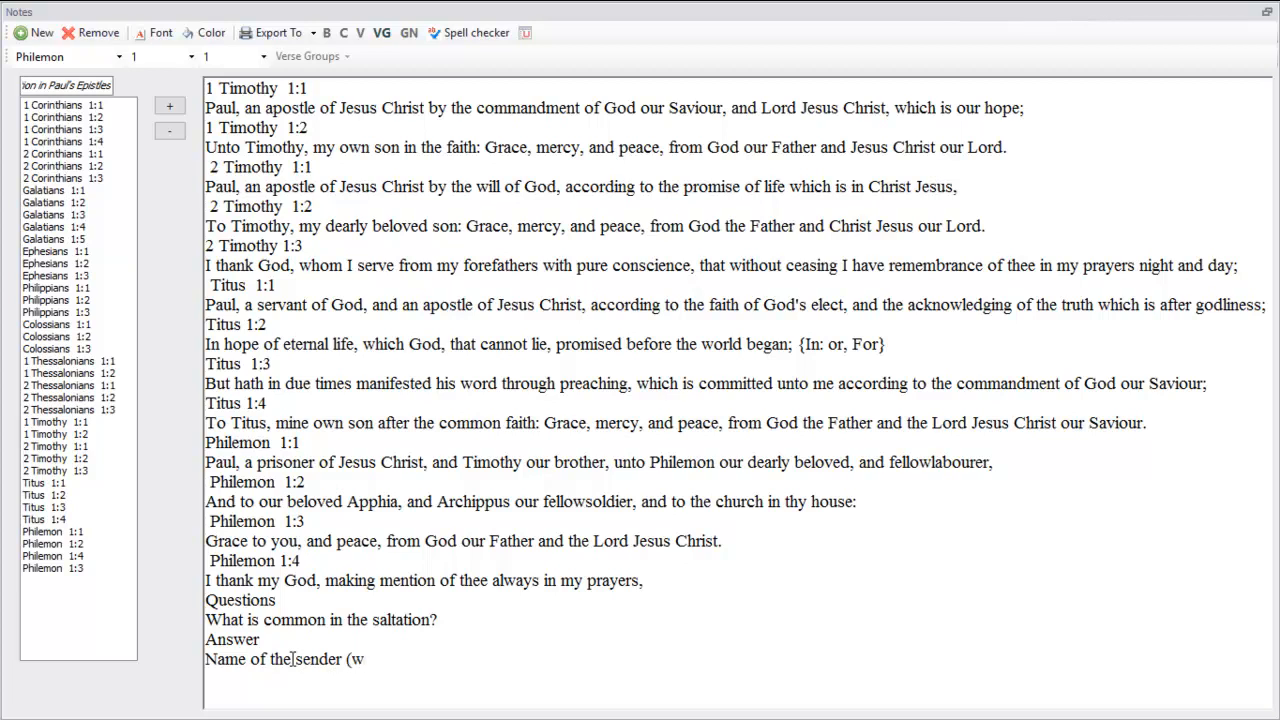
type("riter),")
Continue the answer line with "identity of the writer in Christ"
type("identit")
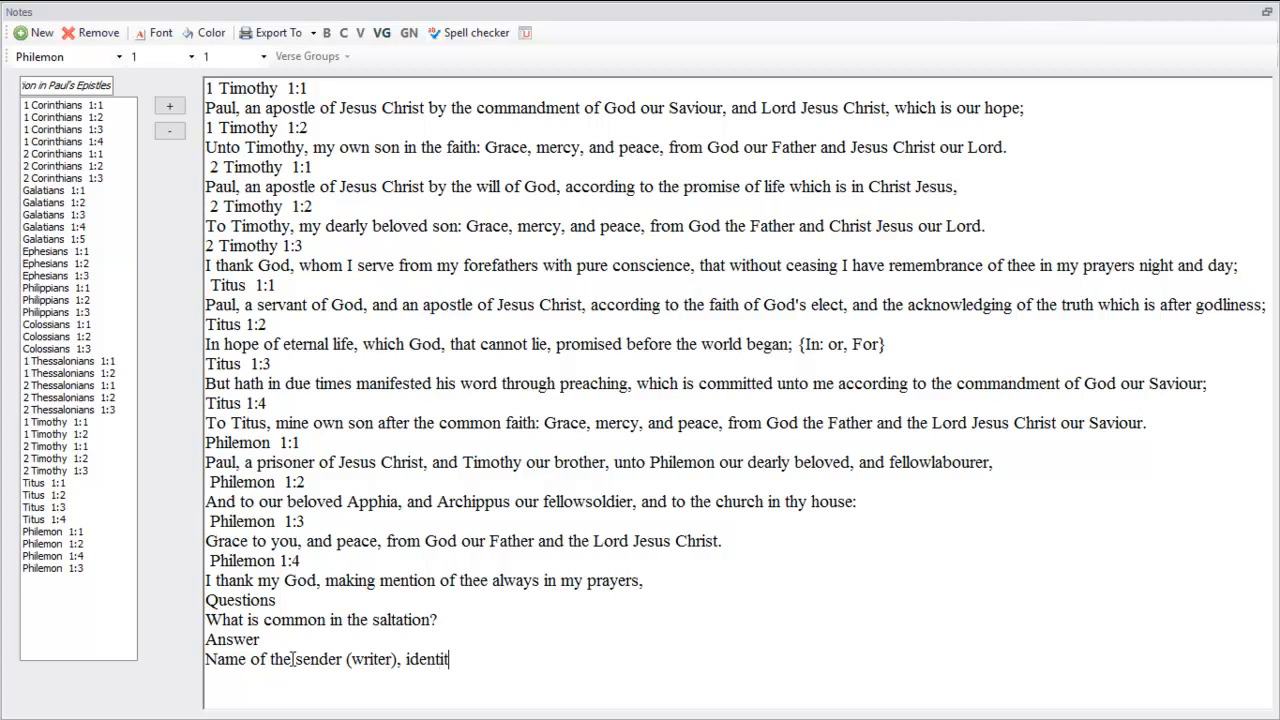
type("y of the writer")
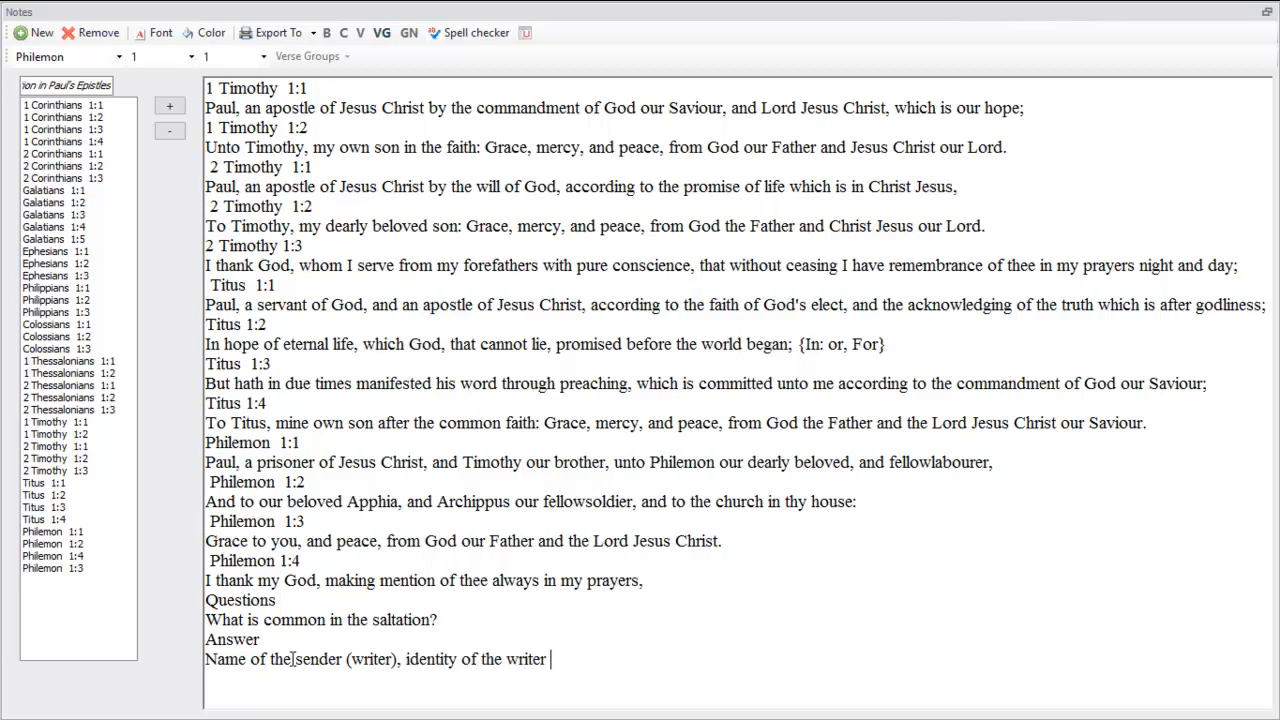
type(" in")
type(" Chris")
type("t")
type(", Name ")
type("of the ")
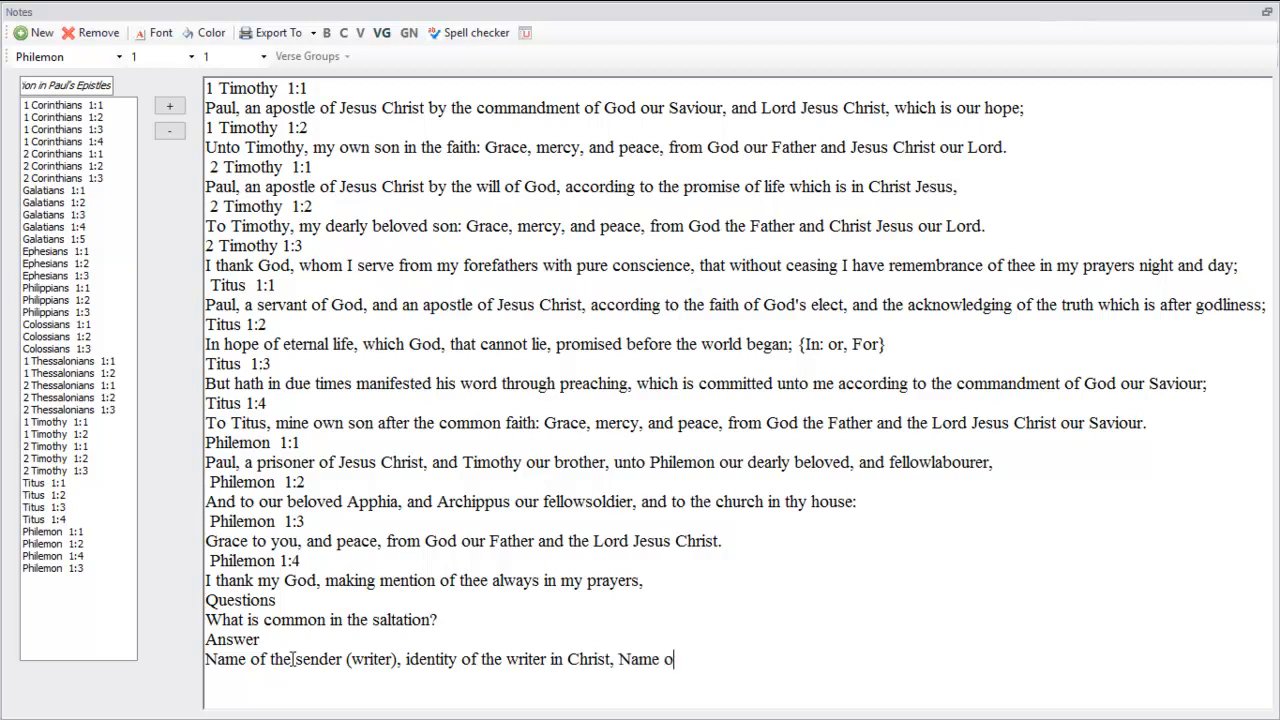
type("receiver, the ")
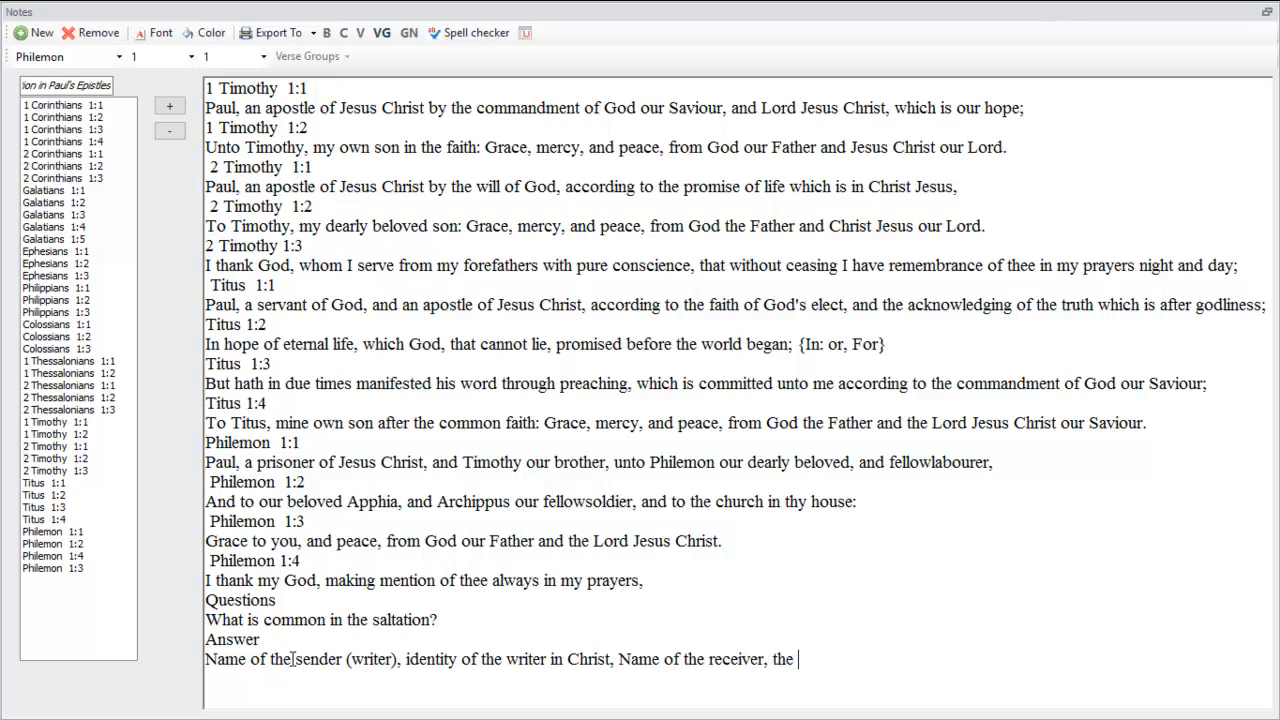
type("desire of peace and")
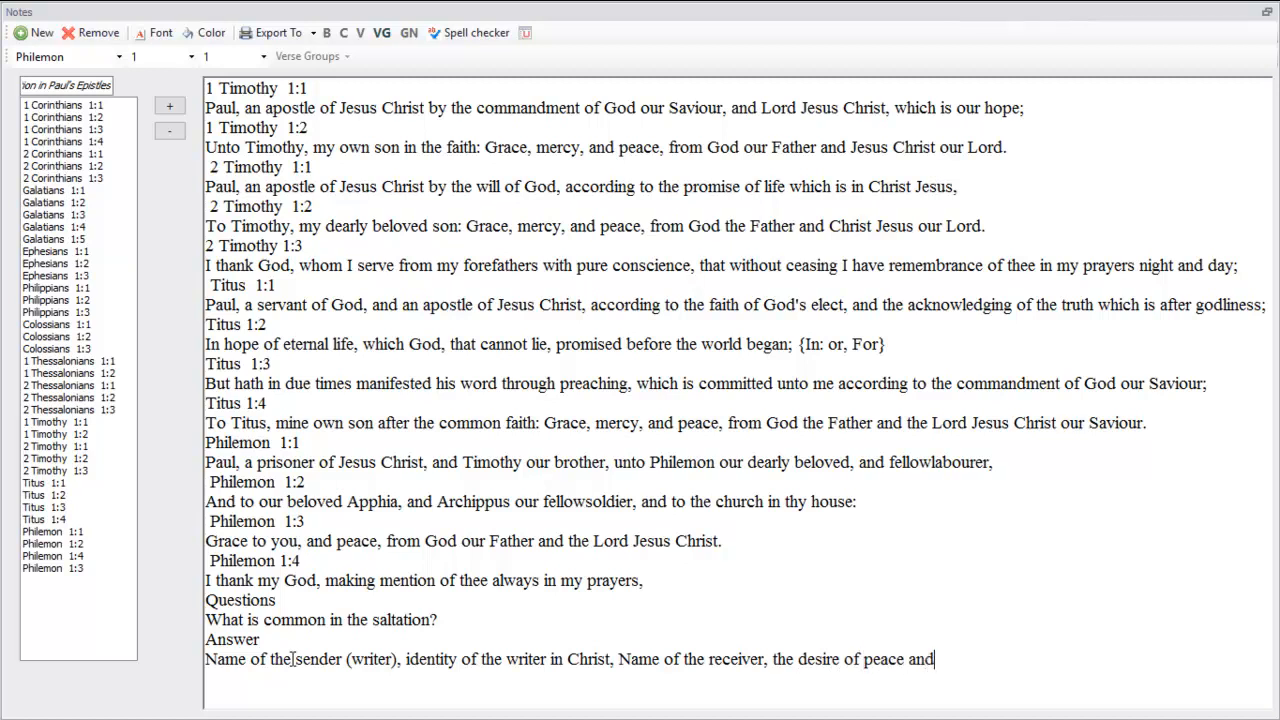
type(" grace to the rece")
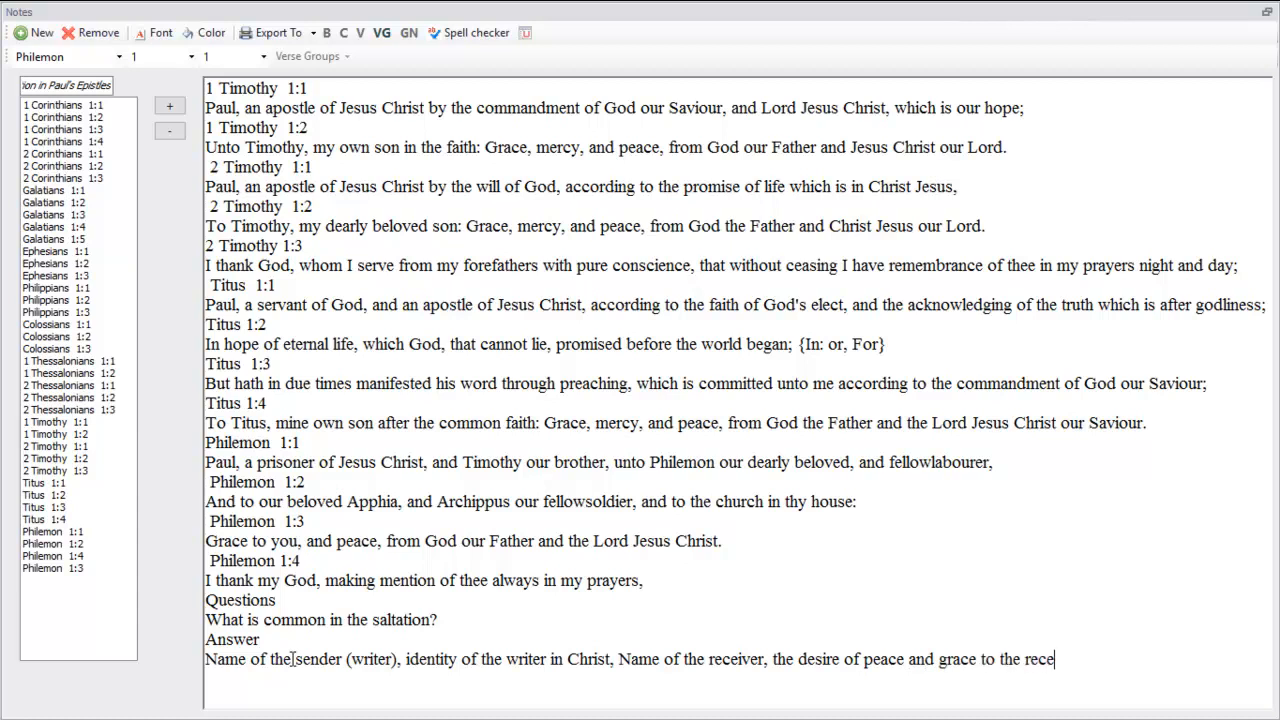
type("ipients")
Complete the answer with "the desire of peace and grace to the receipients" and start a new line below it
key("Return")
Below the answer, add the heading "Question" and the line "What is the desire of the writer in the Salutaion?", ending on a new line
type("Quest")
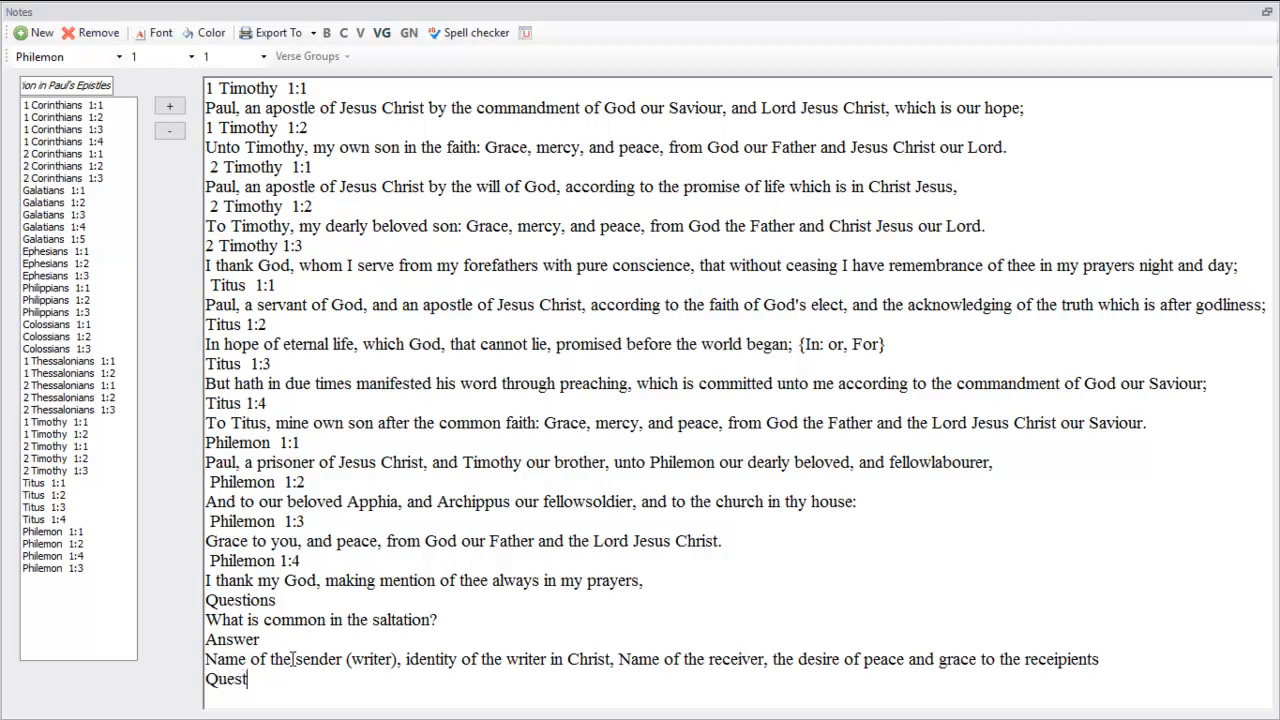
type("ion ")
type("Wha")
type("t is th")
type("e des")
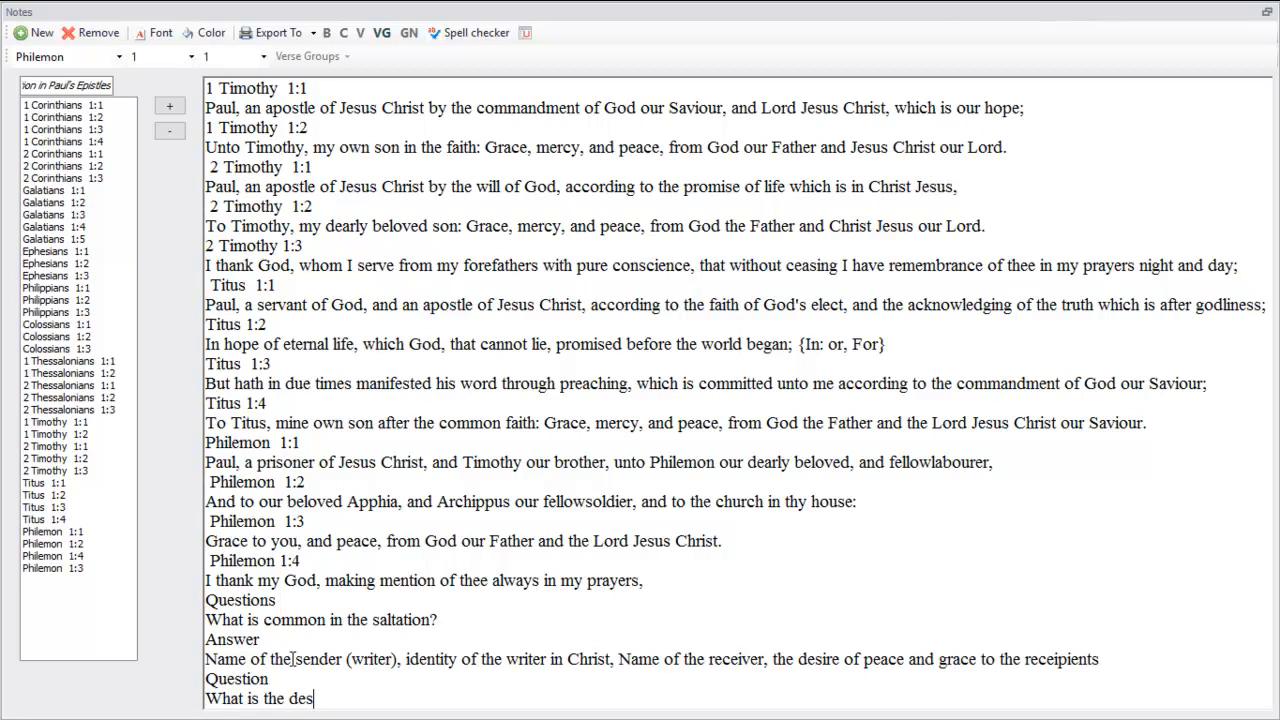
type("ire of the write")
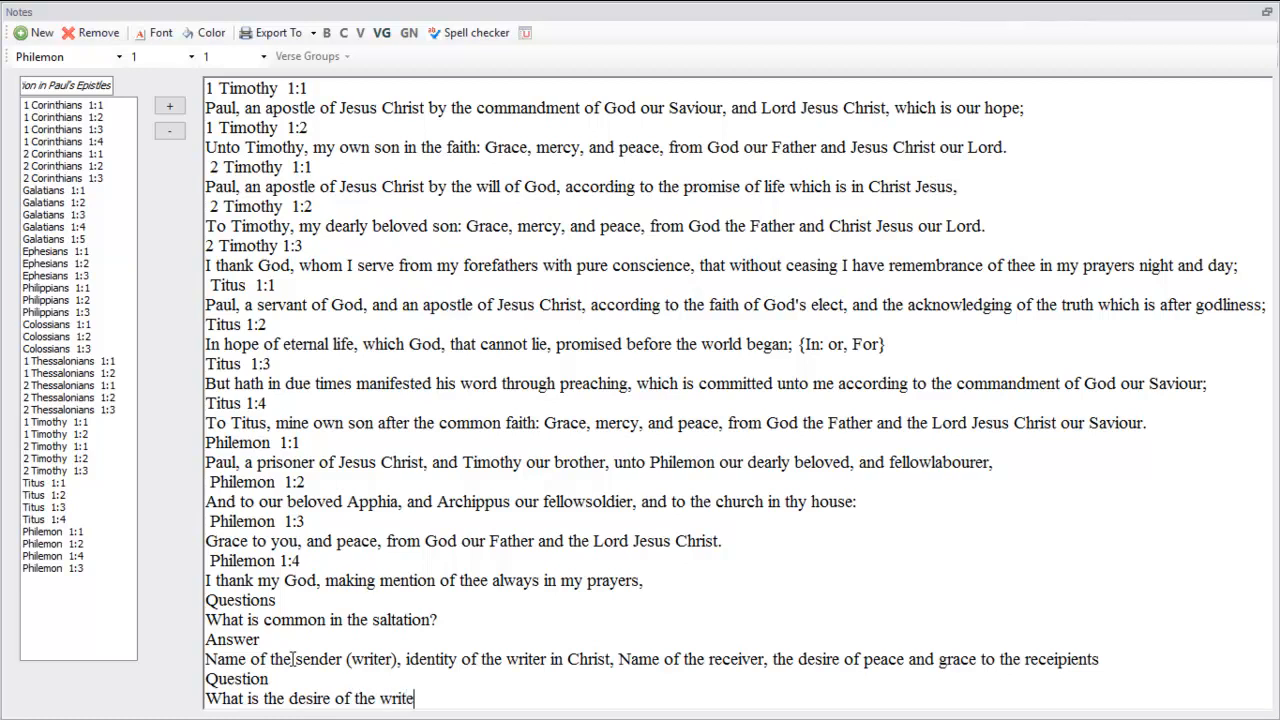
type("r in the Salutaio")
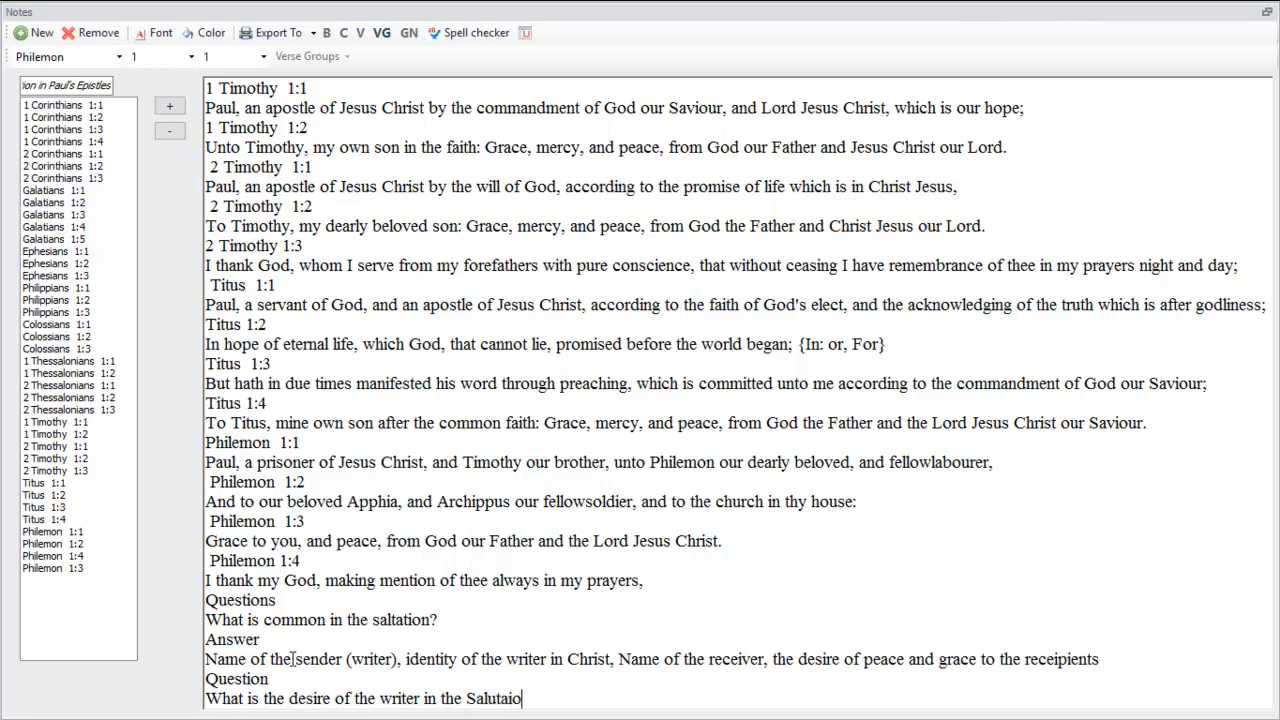
type("n?")
key("Return")
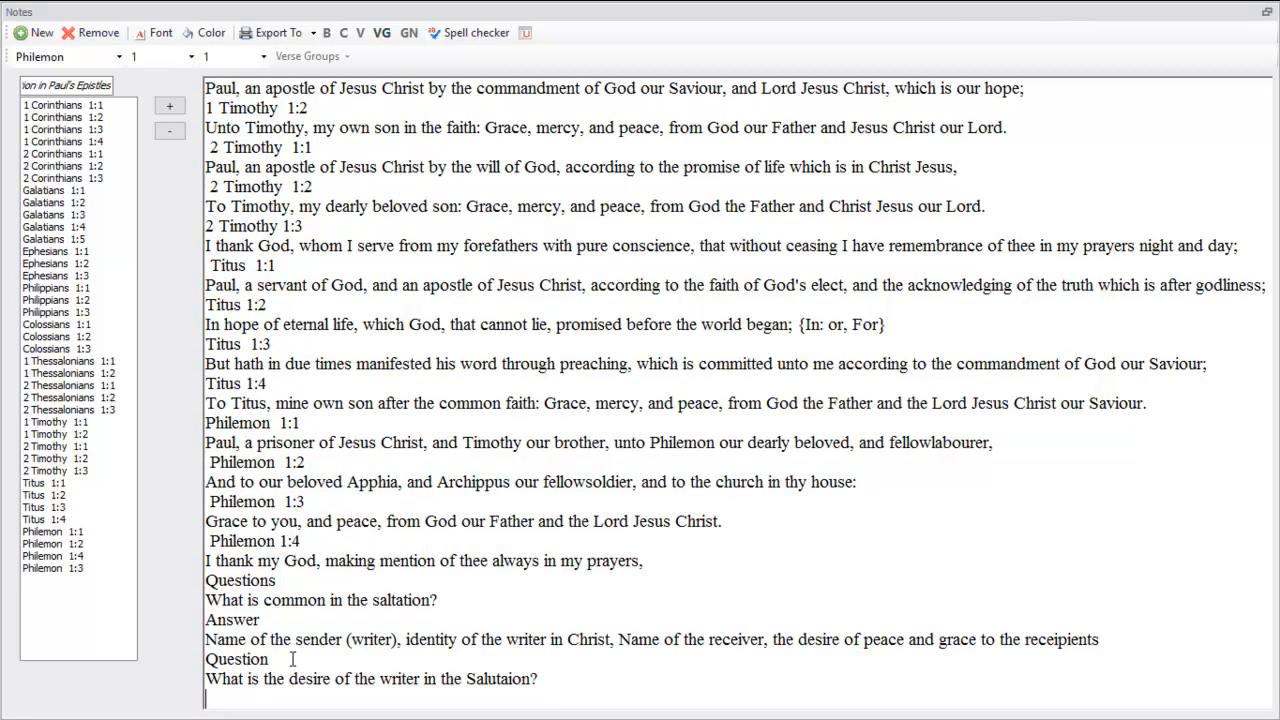
Add the heading "Answer" below the second question and begin the line beneath it with "Grace for Corinthians"
type("Answer")
key("Return")
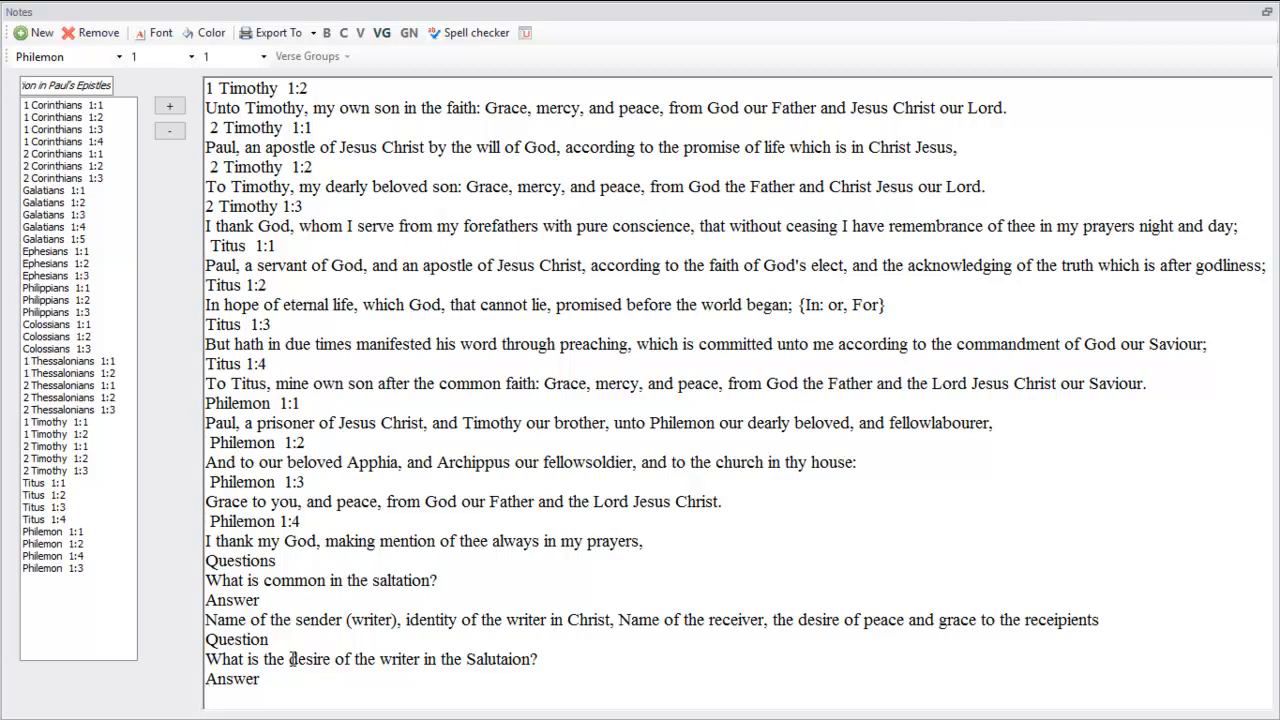
type("Grace for Corinth")
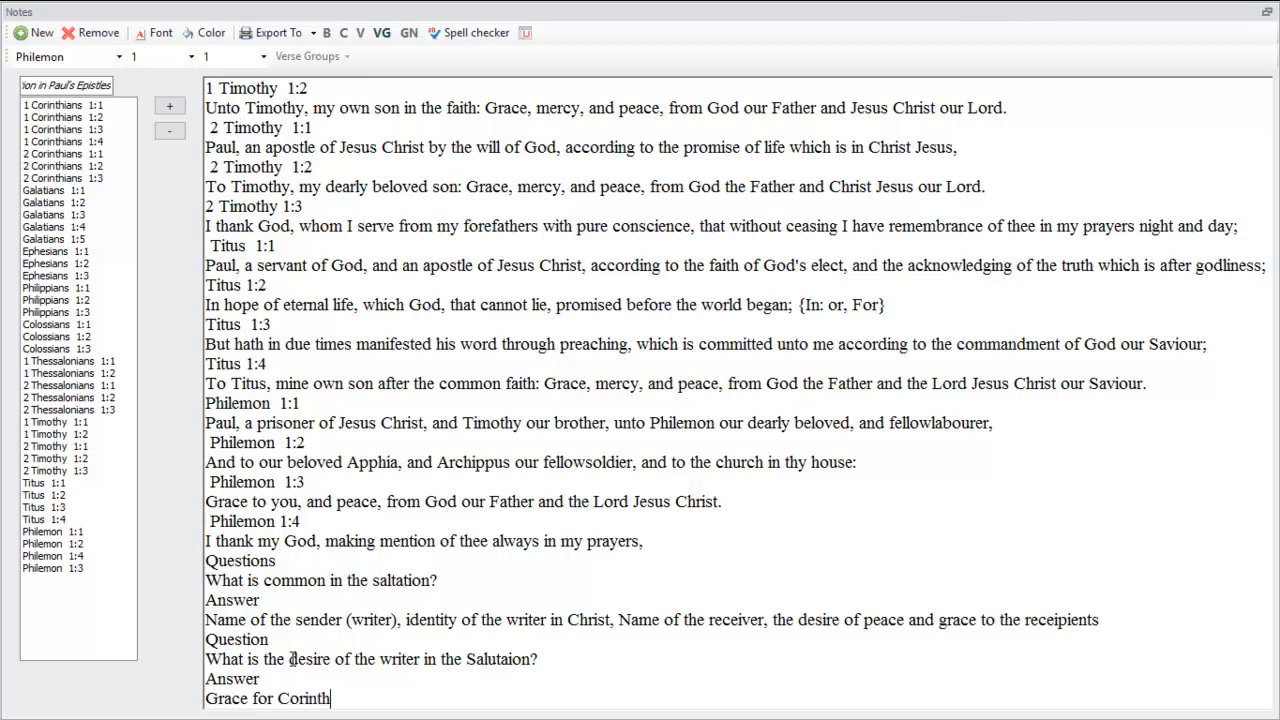
type("ians, Galatians")
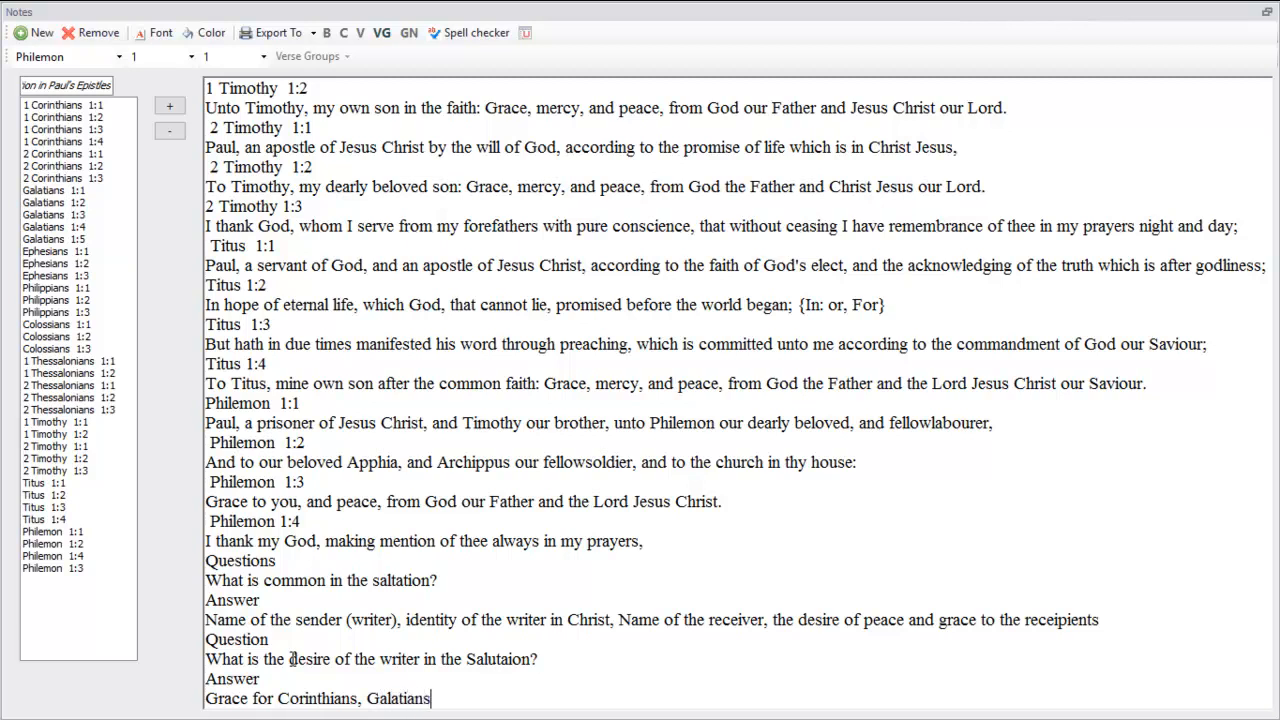
type(", Ephesians,")
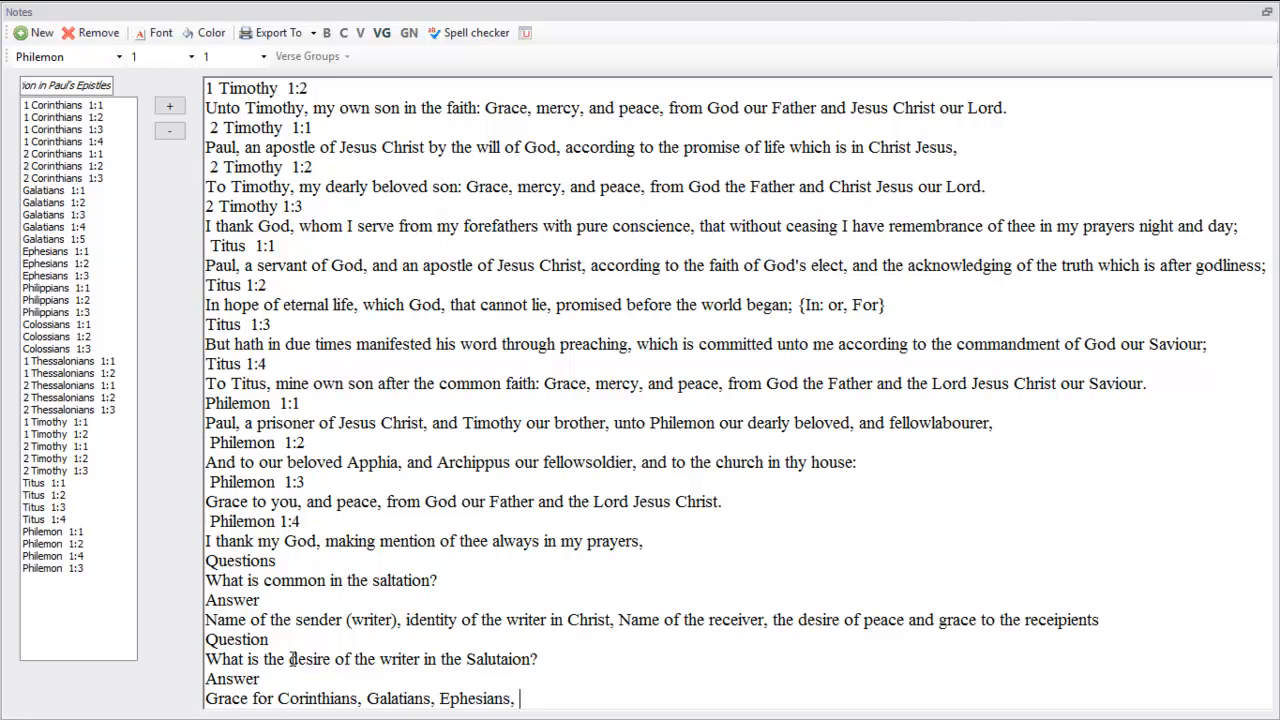
type(" Colossians, Philipi")
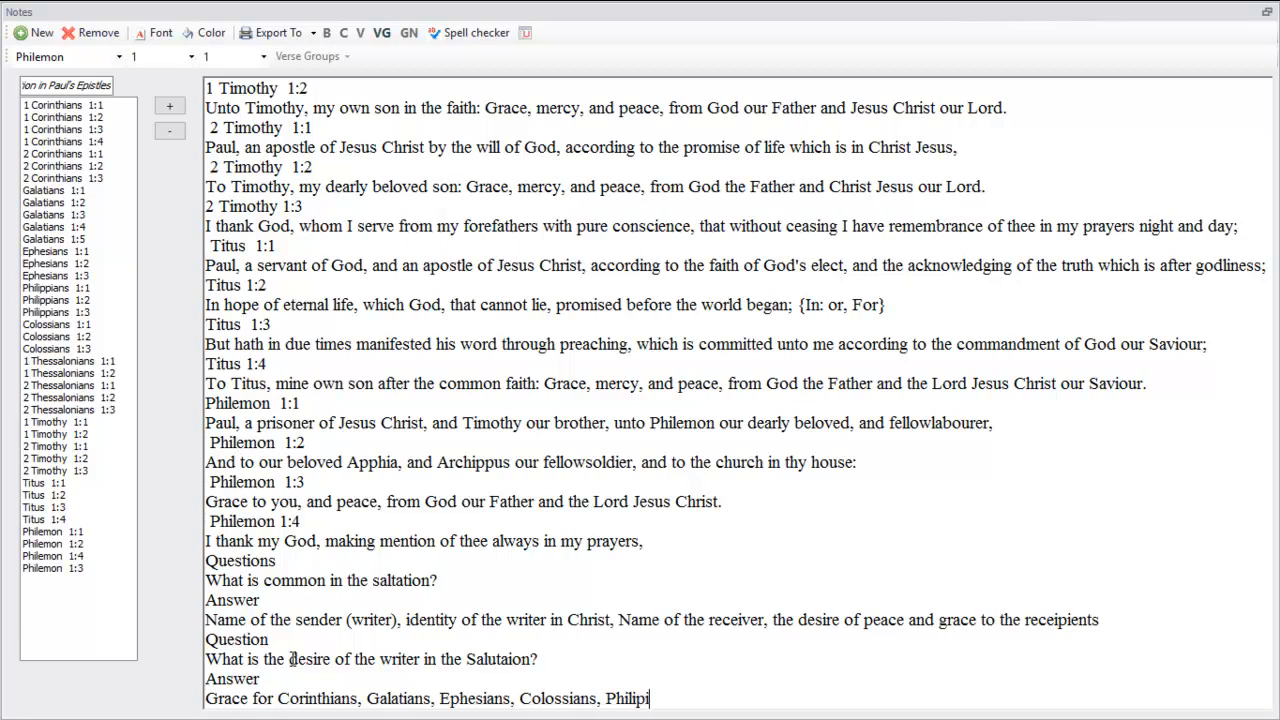
type("ans, Thessalonians")
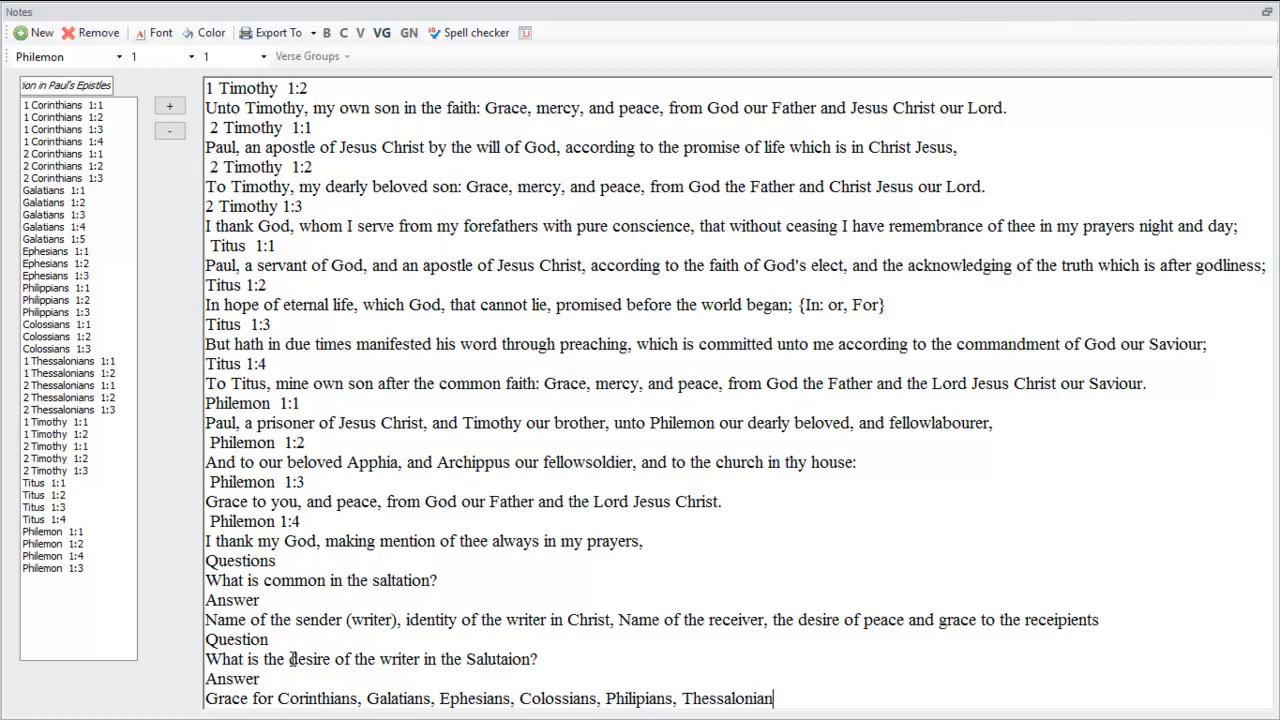
type(", ")
type("Timothy, Titu")
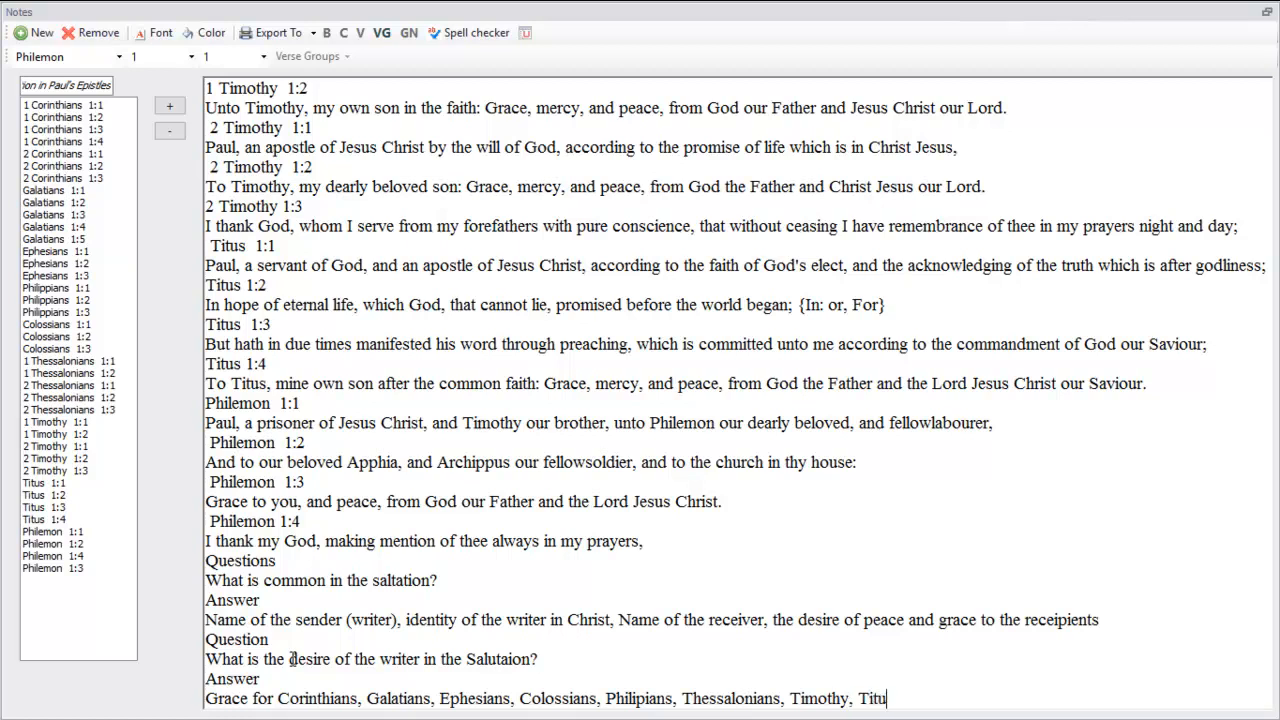
type("s and Philimon")
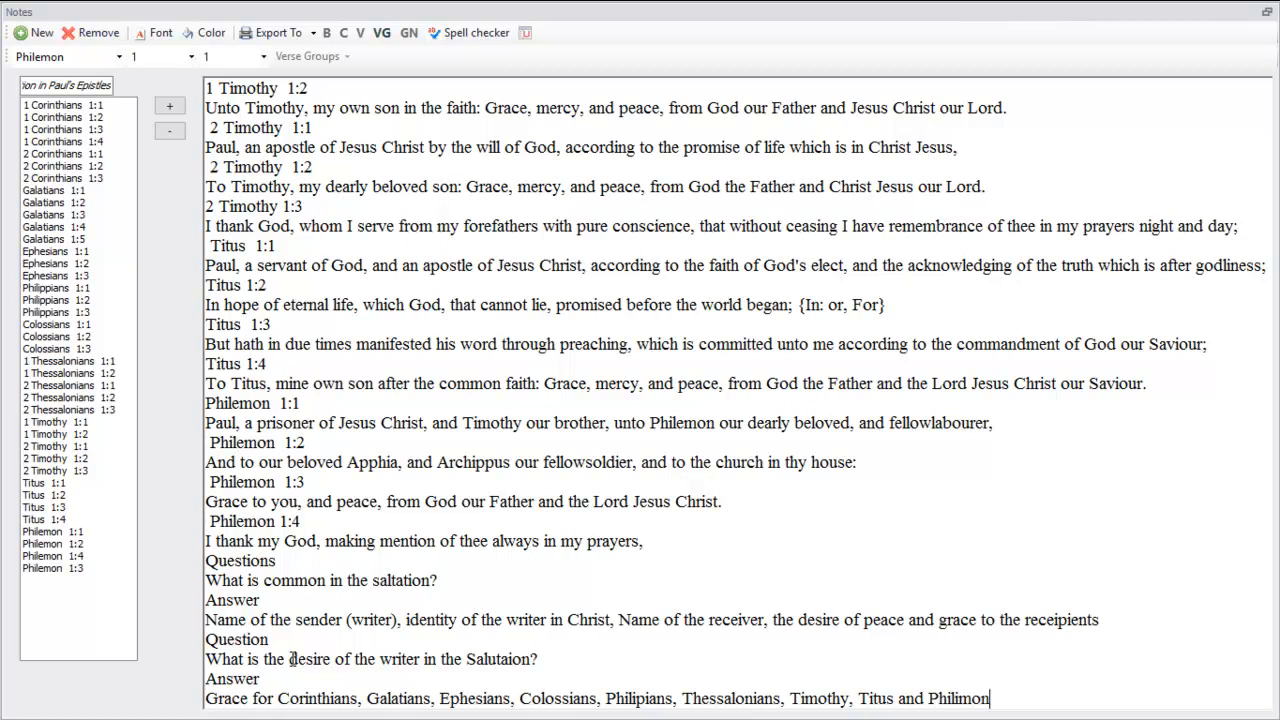
Finish the Grace line with ", Timothy, Titus and Philimon" and start a new line below it
key("Return")
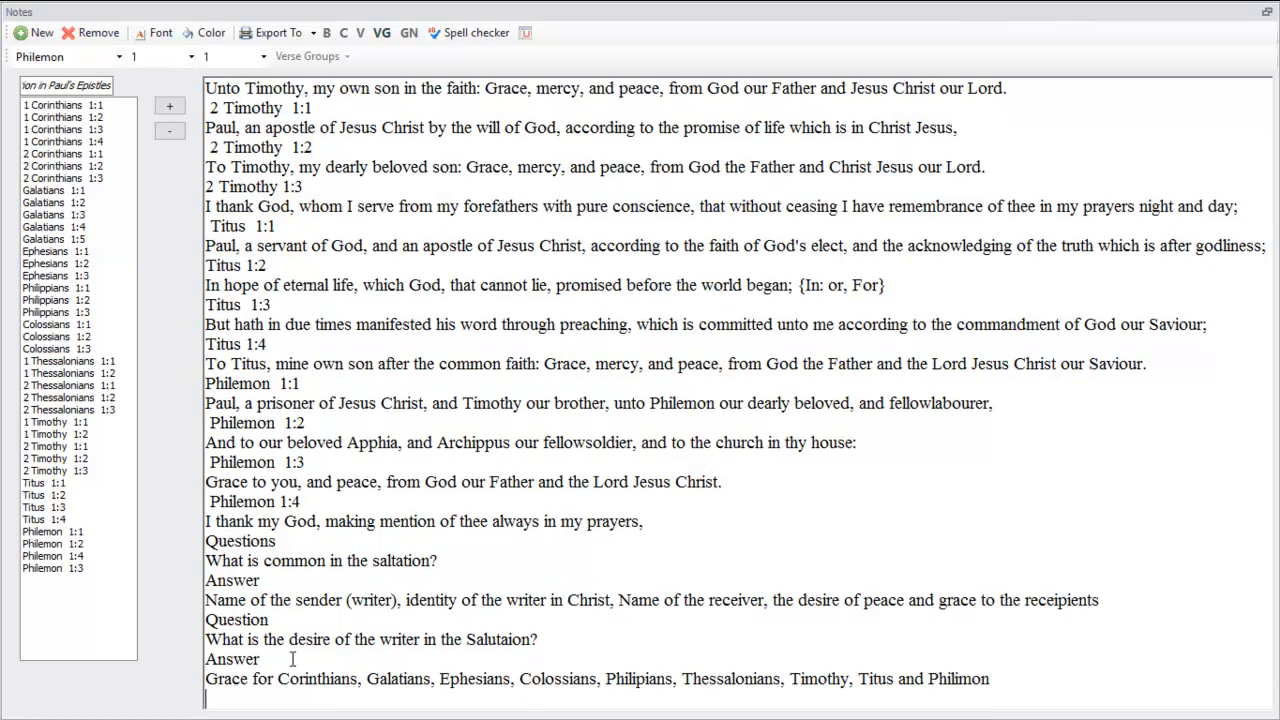
Begin the second answer line with "Peace for Corinthians, Galatians"
type("Peace for Core")
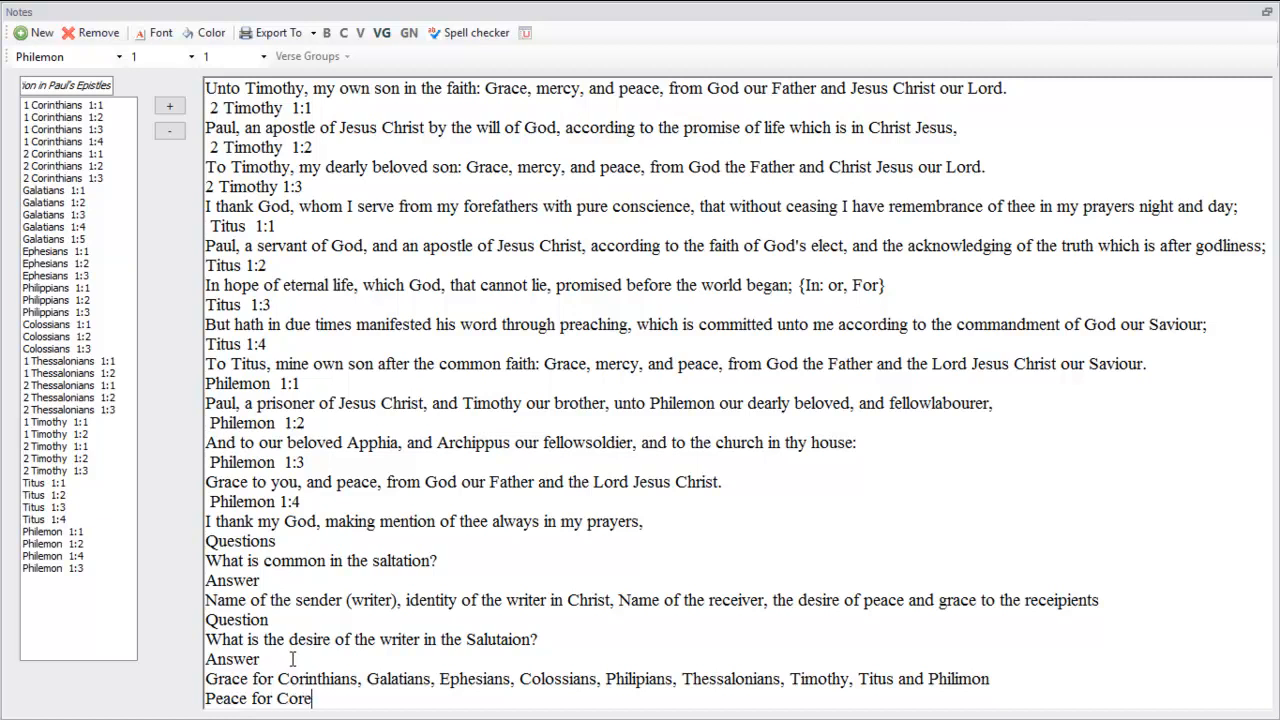
key("BackSpace")
key("BackSpace")
type("rinthians, Galatians")
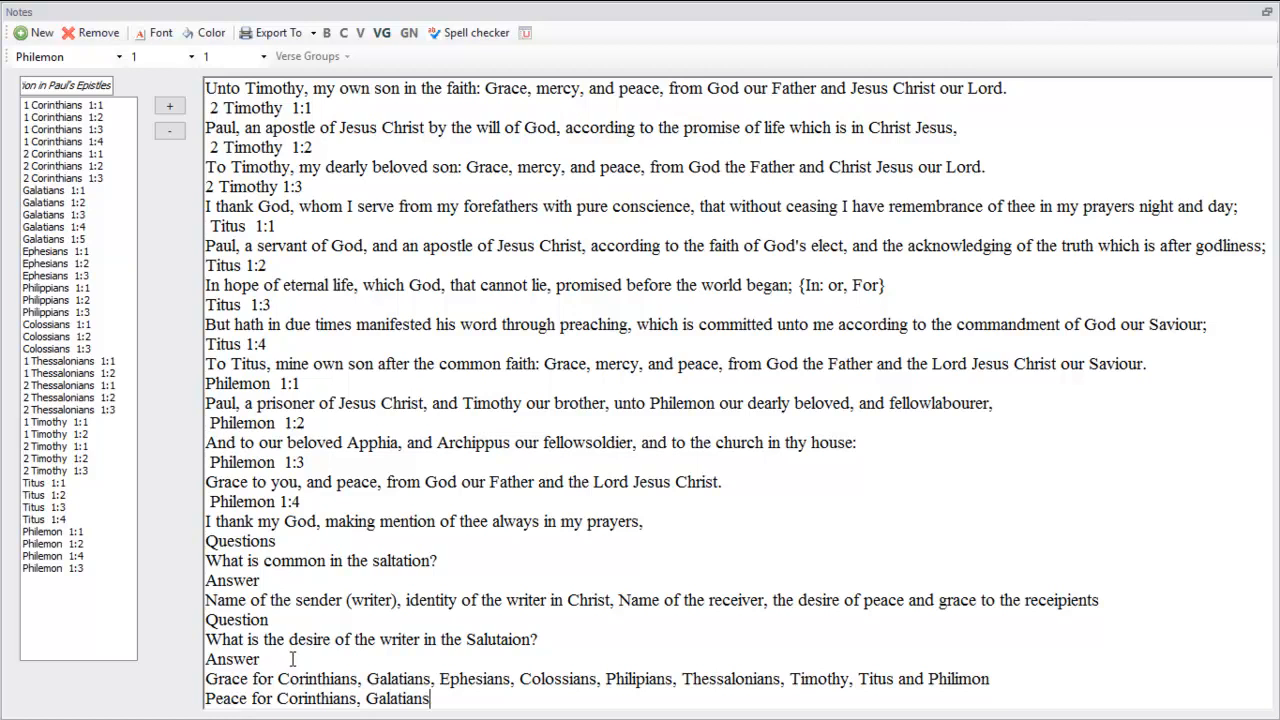
type(", Ephesians, Coloss")
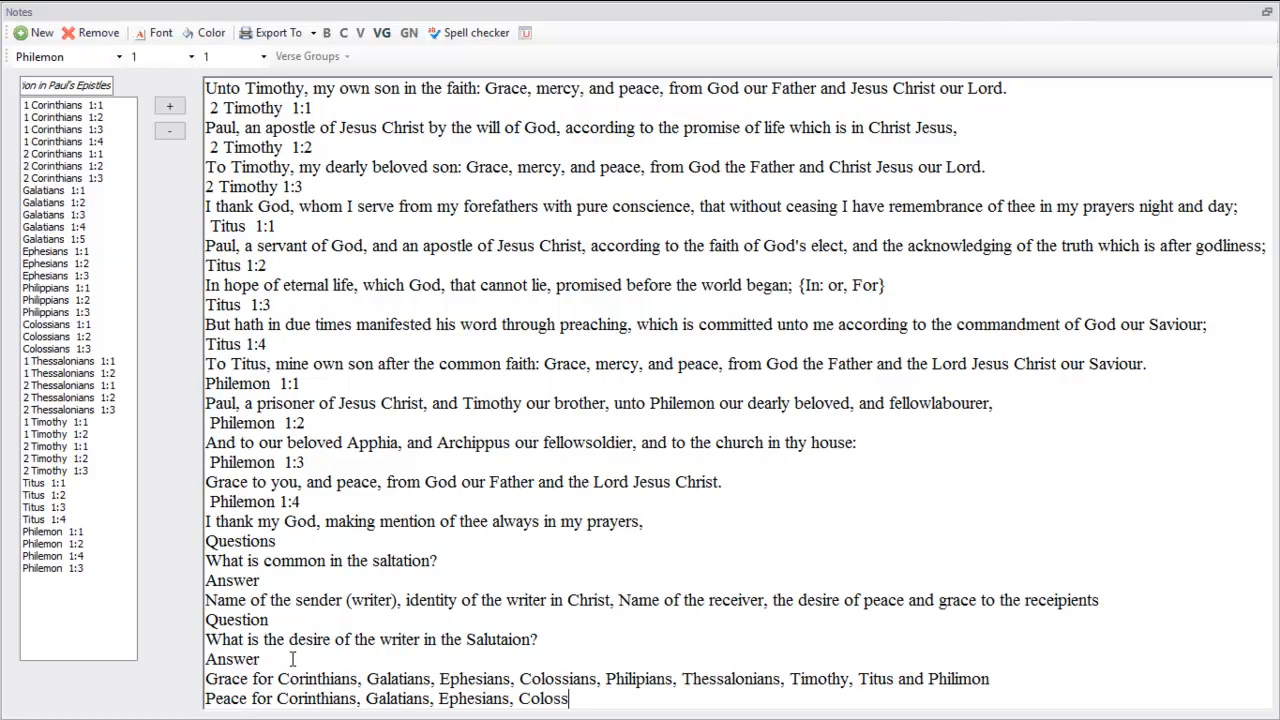
Continue the Peace line with ", Ephesians, Colossians, Philippians"
type("ians, Philippians")
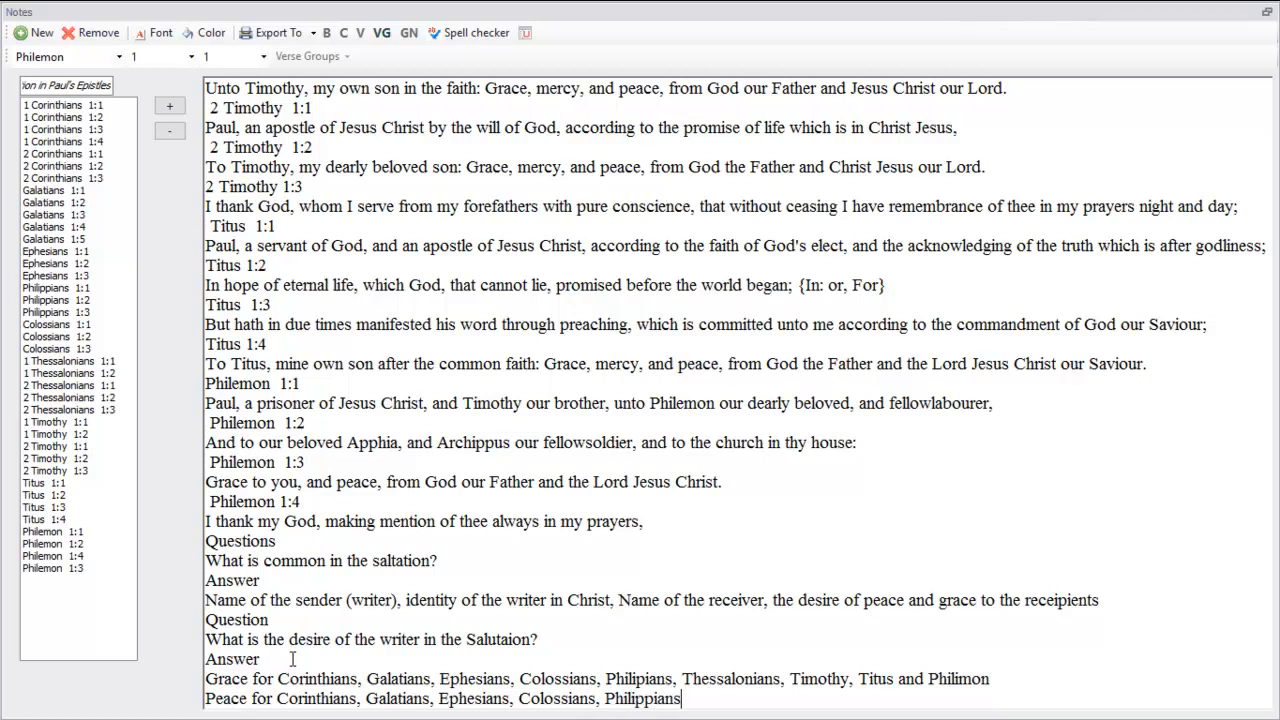
Add "Thessalonians," to the Peace line after "Philippians,"
type("Th")
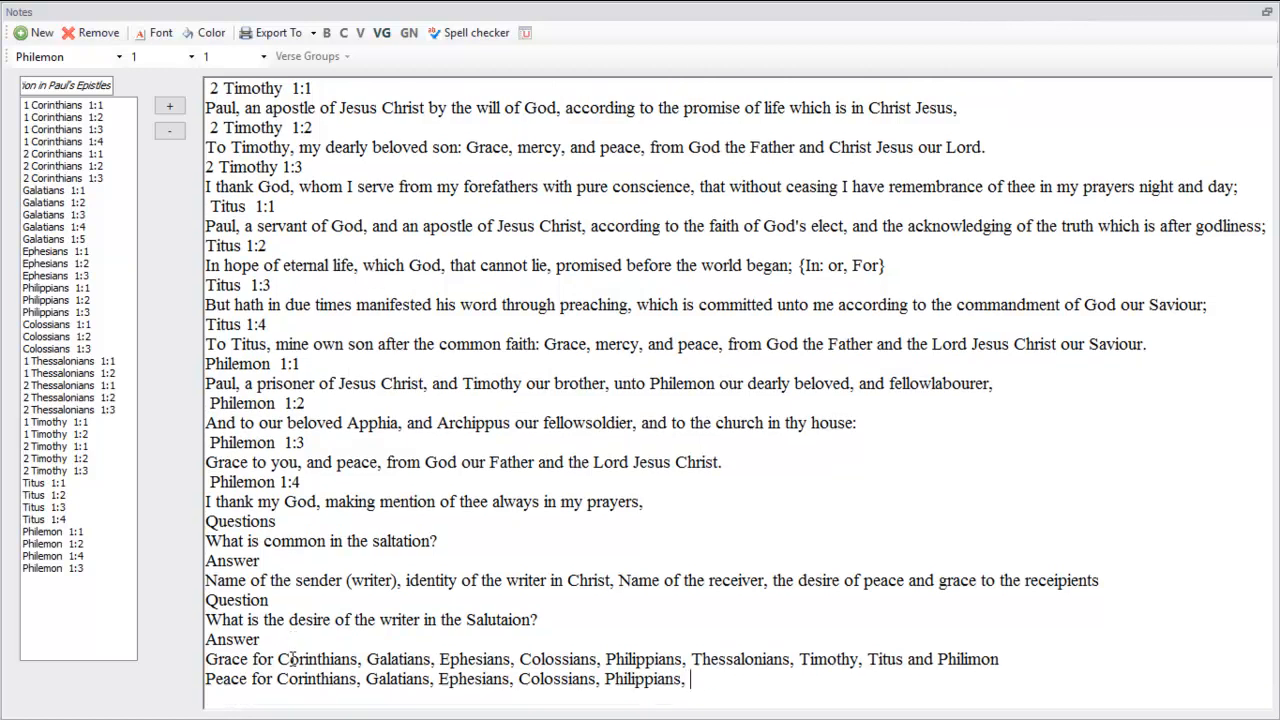
type("essalonians, ")
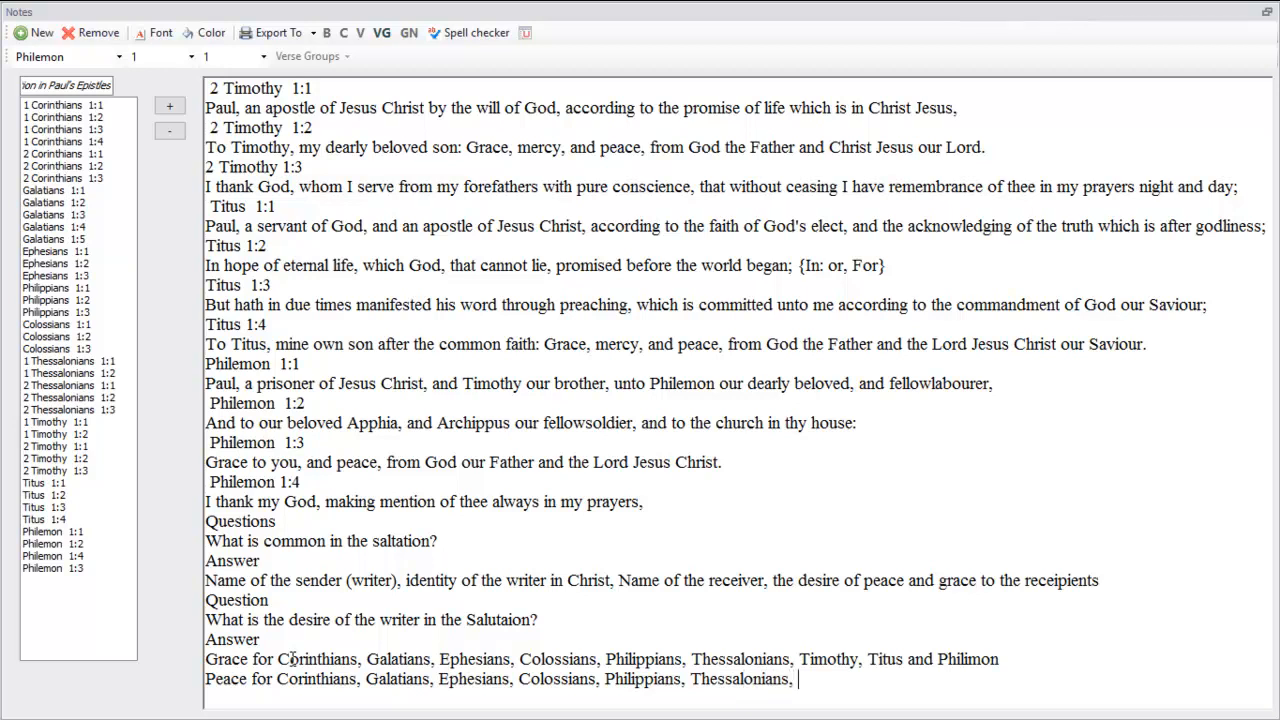
type("Timothy, Titus and Philimon")
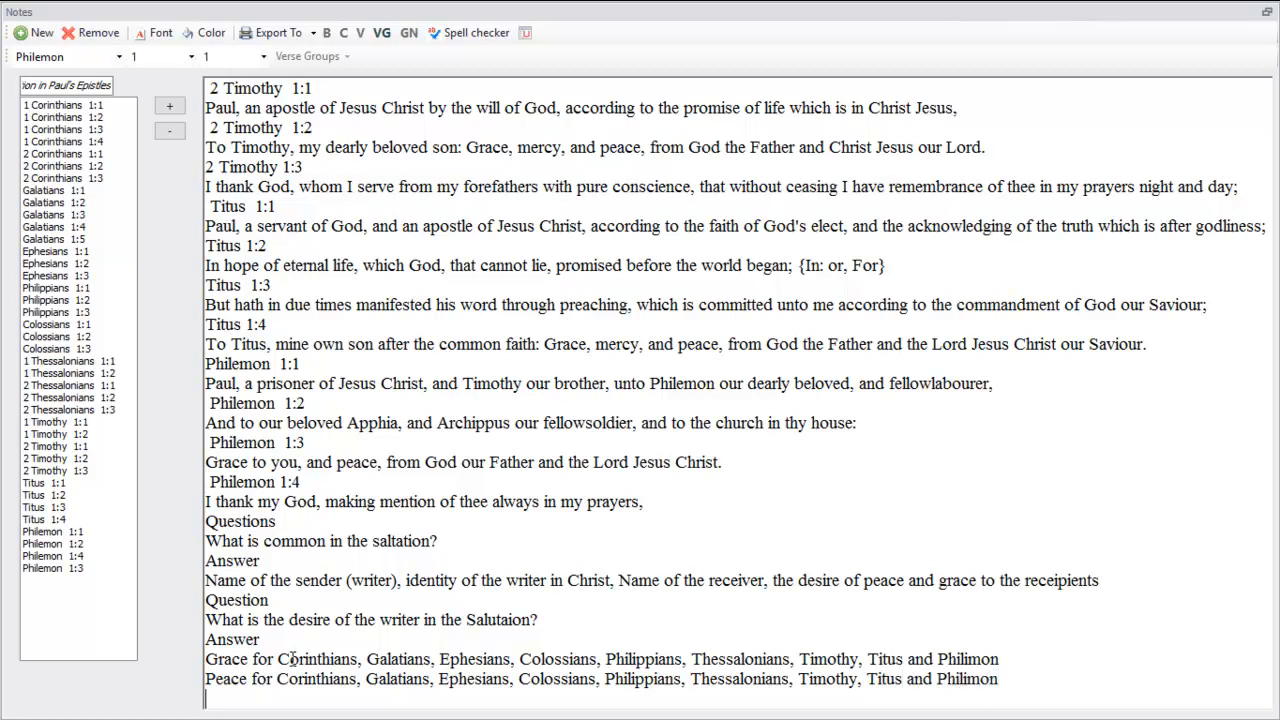
Add a third answer line reading "Mercy for Timothy and Titus", ending on a new line
key("Return")
type("Mercy for Timo")
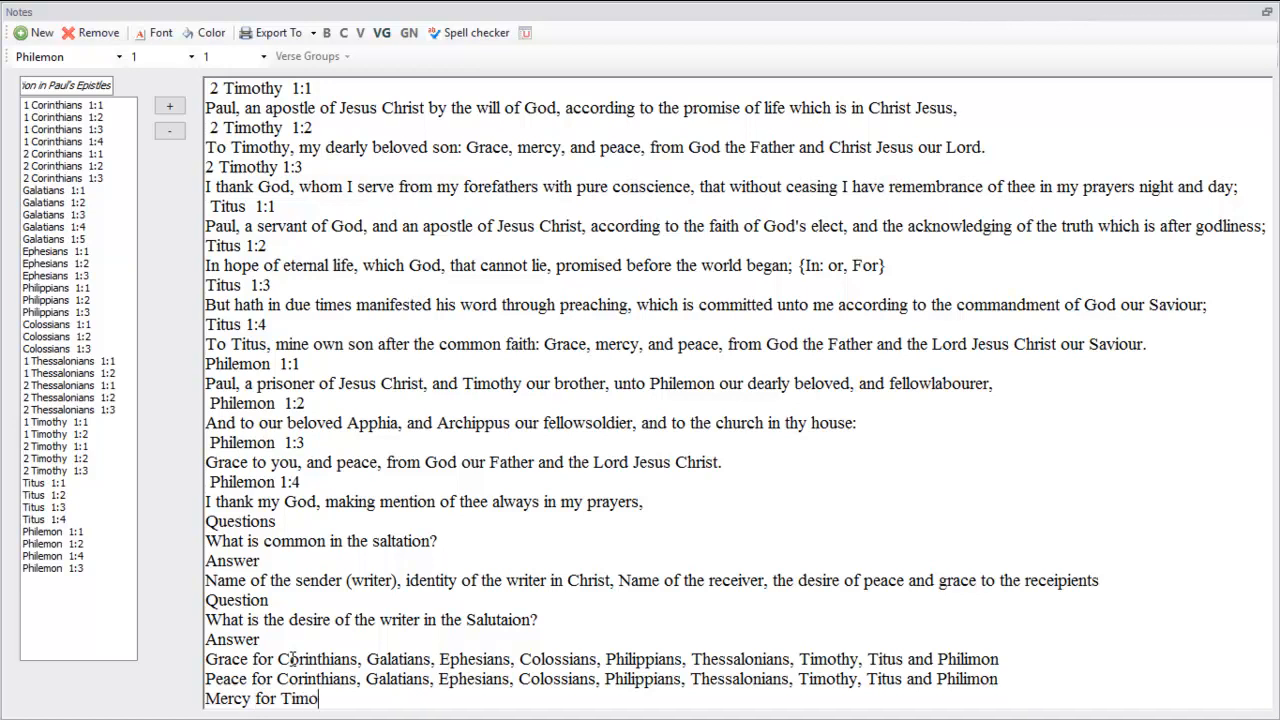
type("thy and Titus")
key("Return")
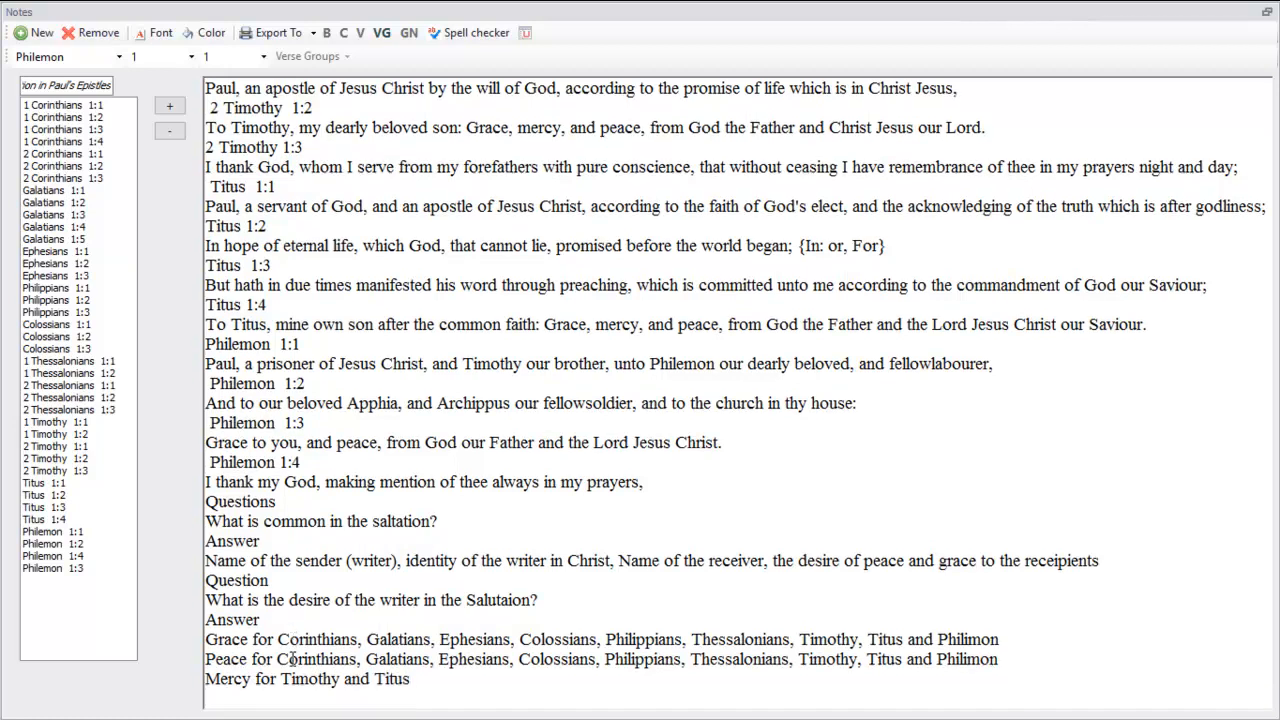
Add the heading "Question" below the Mercy line and start a new line
type("Question")
key("Return")
Look back over the collected verses and begin the third question with "What is the difference"
scroll(487, 430, "up", 8)
scroll(487, 430, "up", 10)
scroll(487, 430, "up", 3)
scroll(487, 430, "down", 5)
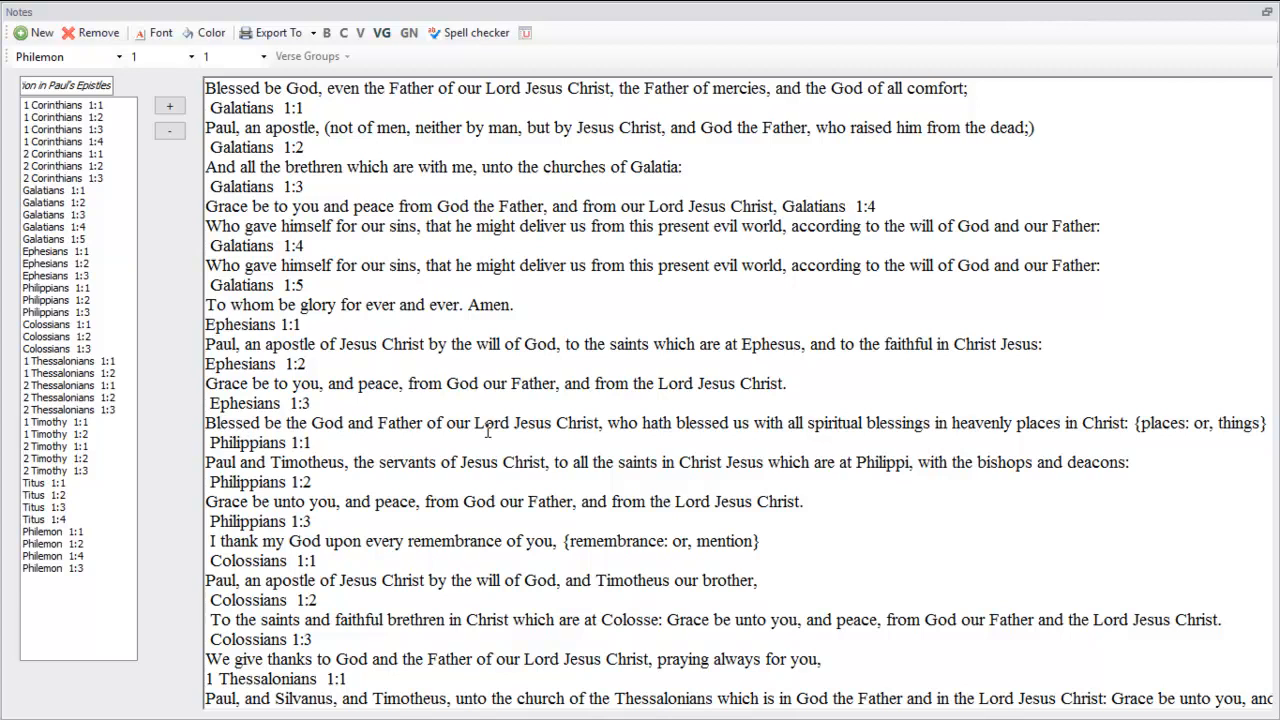
scroll(487, 430, "down", 12)
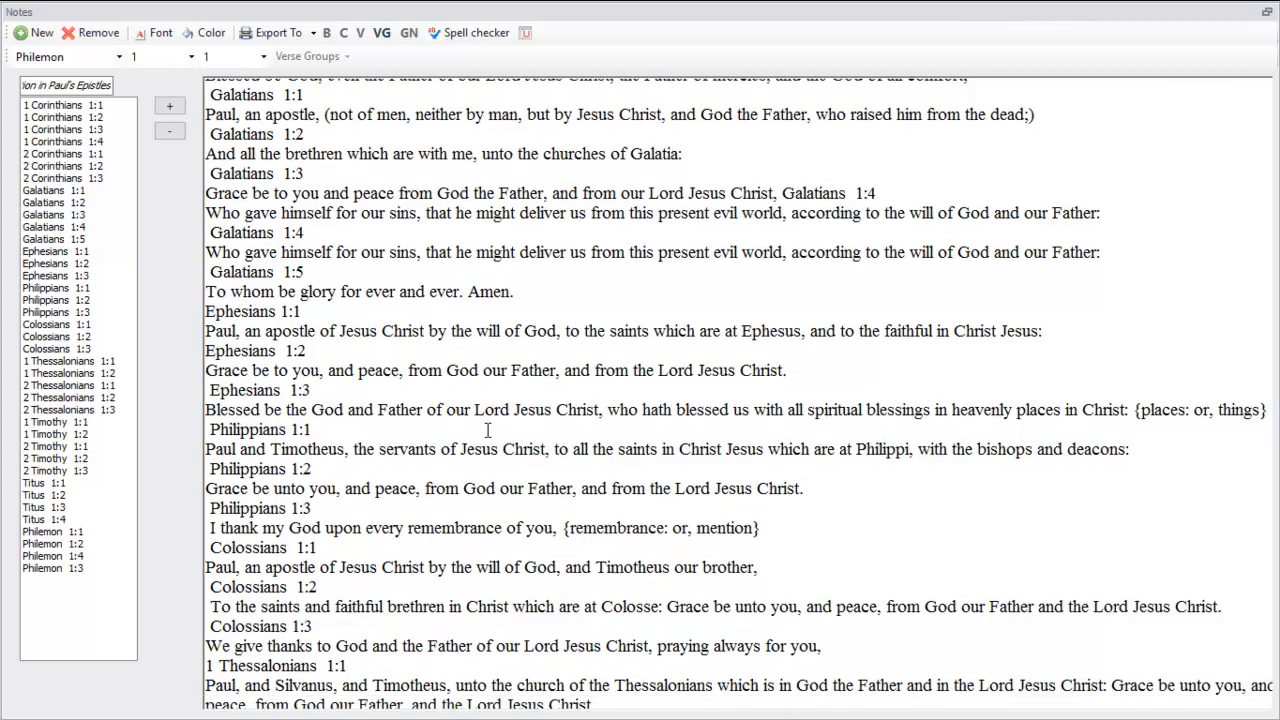
scroll(487, 430, "down", 5)
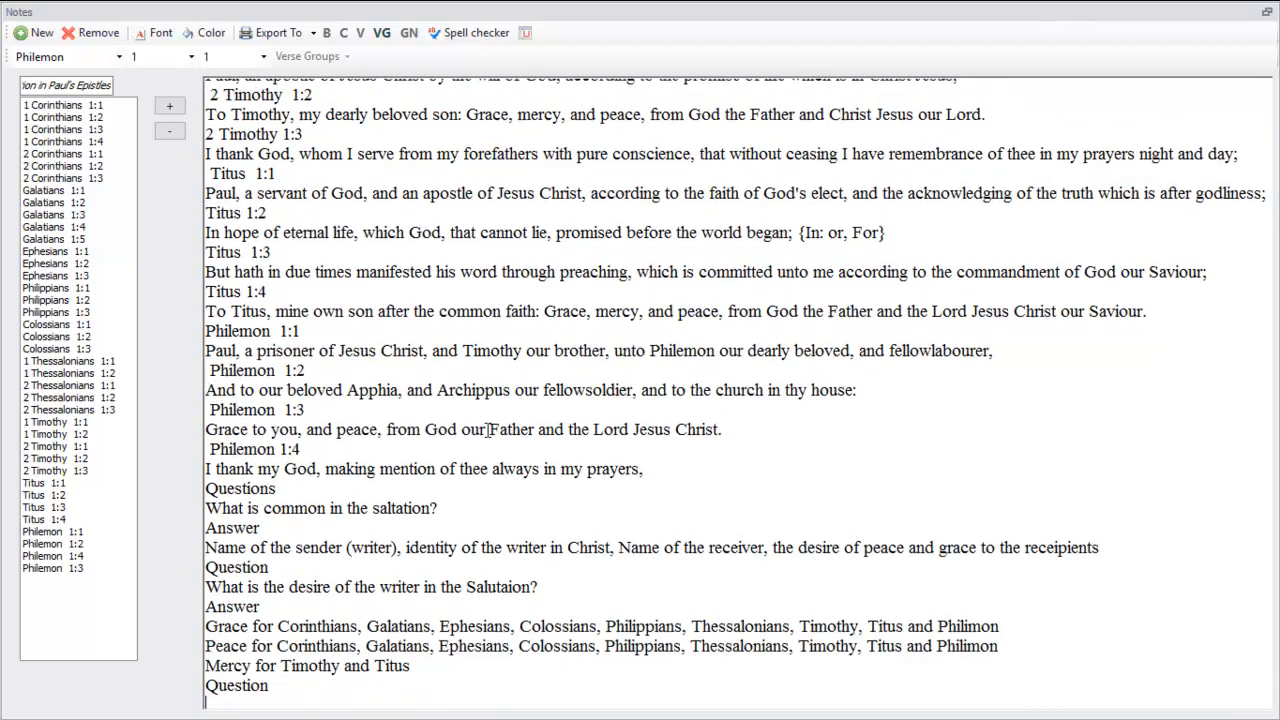
key("Return")
type("What is ")
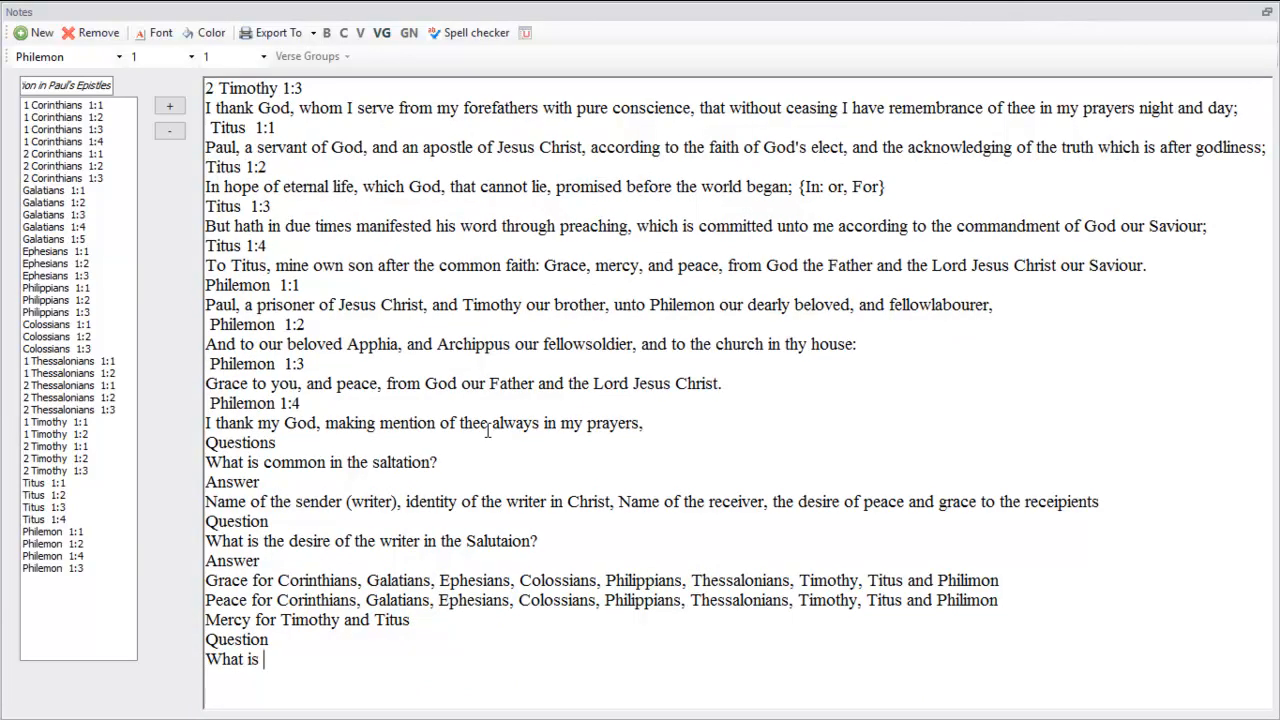
type("the difference")
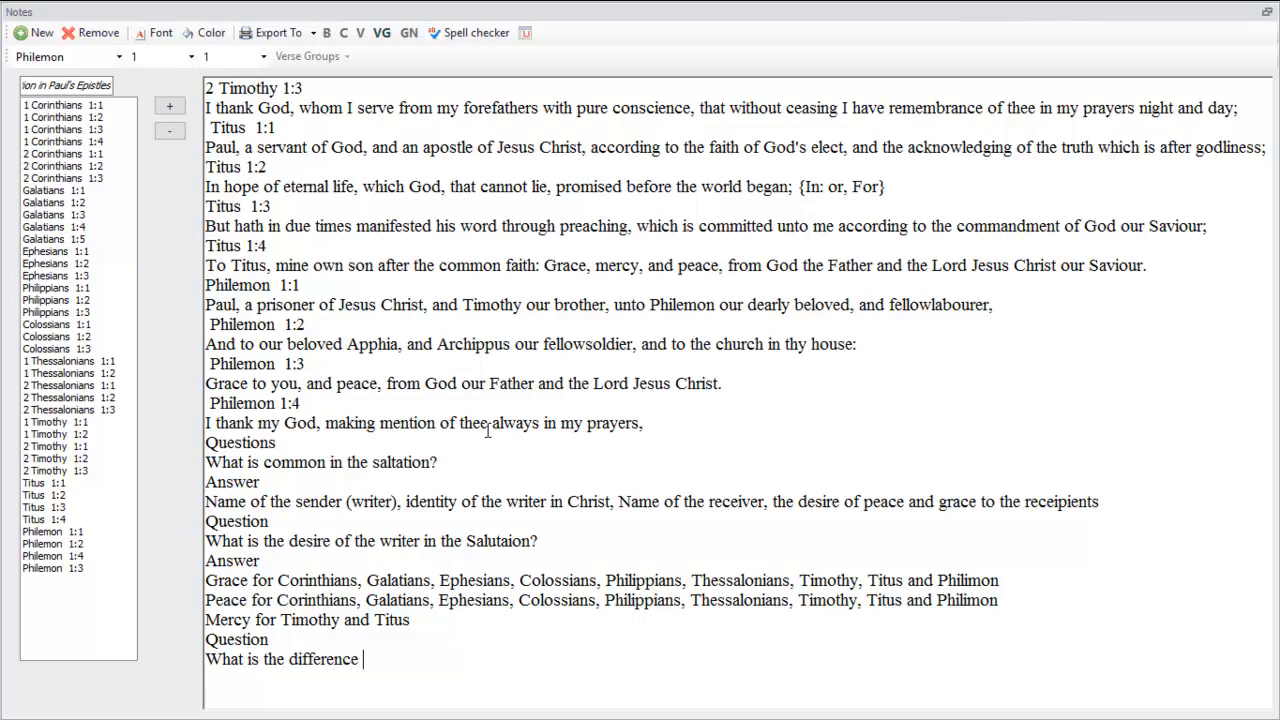
type(" between the salutations ")
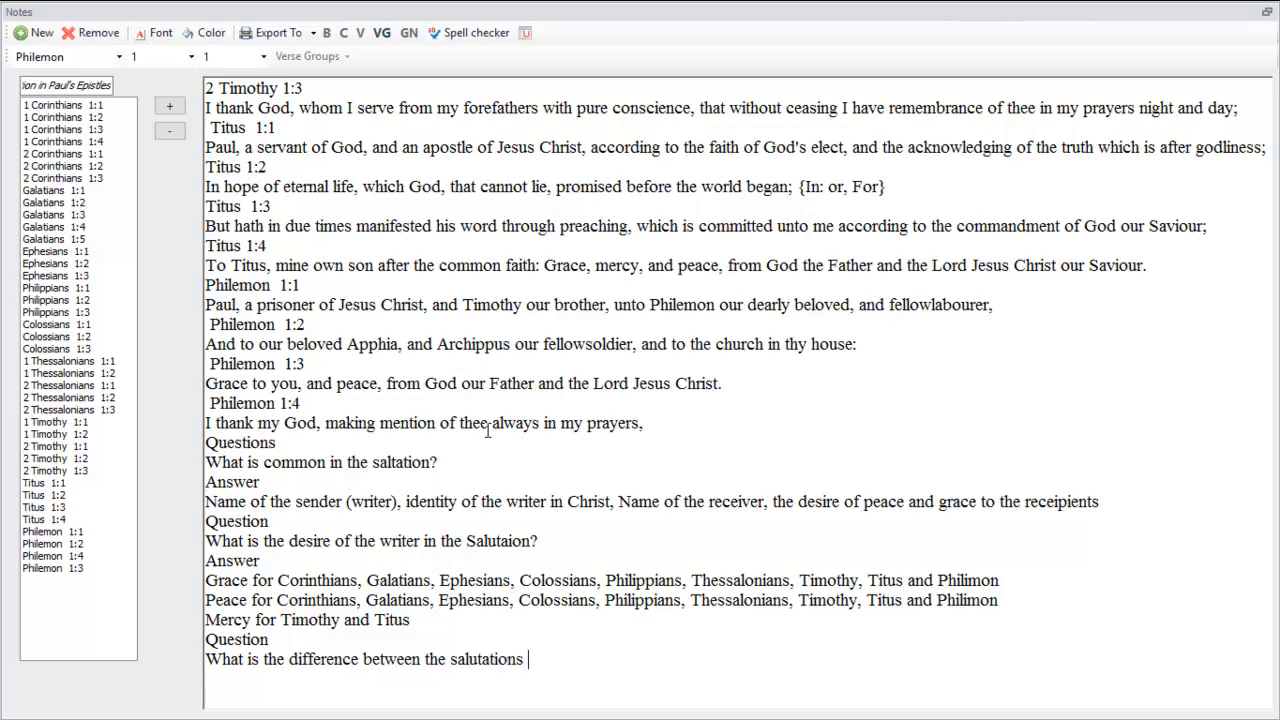
type("in the epistles")
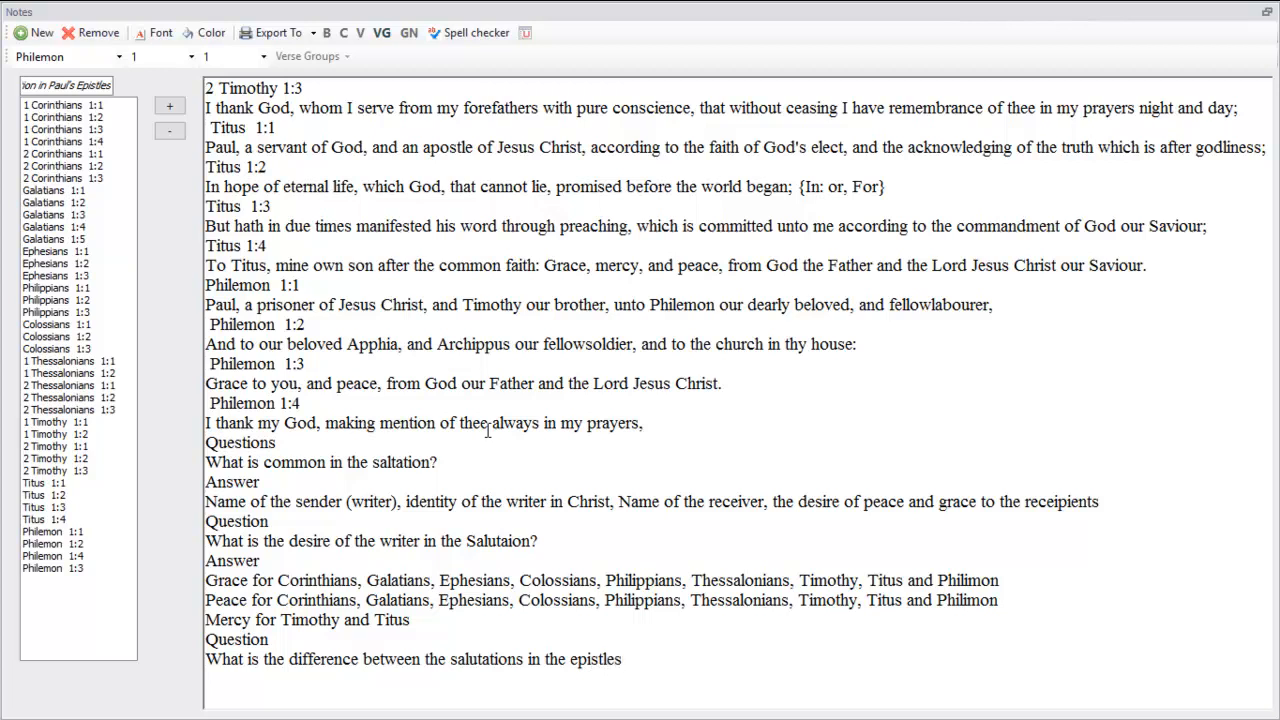
type("?")
Close the third question with a question mark and add the heading "Answer" below it
key("Return")
type("Answer")
Recheck the verses and begin the line under the last "Answer" heading with "The writer thanked"
scroll(488, 430, "up", 7)
scroll(488, 430, "up", 15)
scroll(488, 432, "down", 11)
scroll(376, 465, "down", 12)
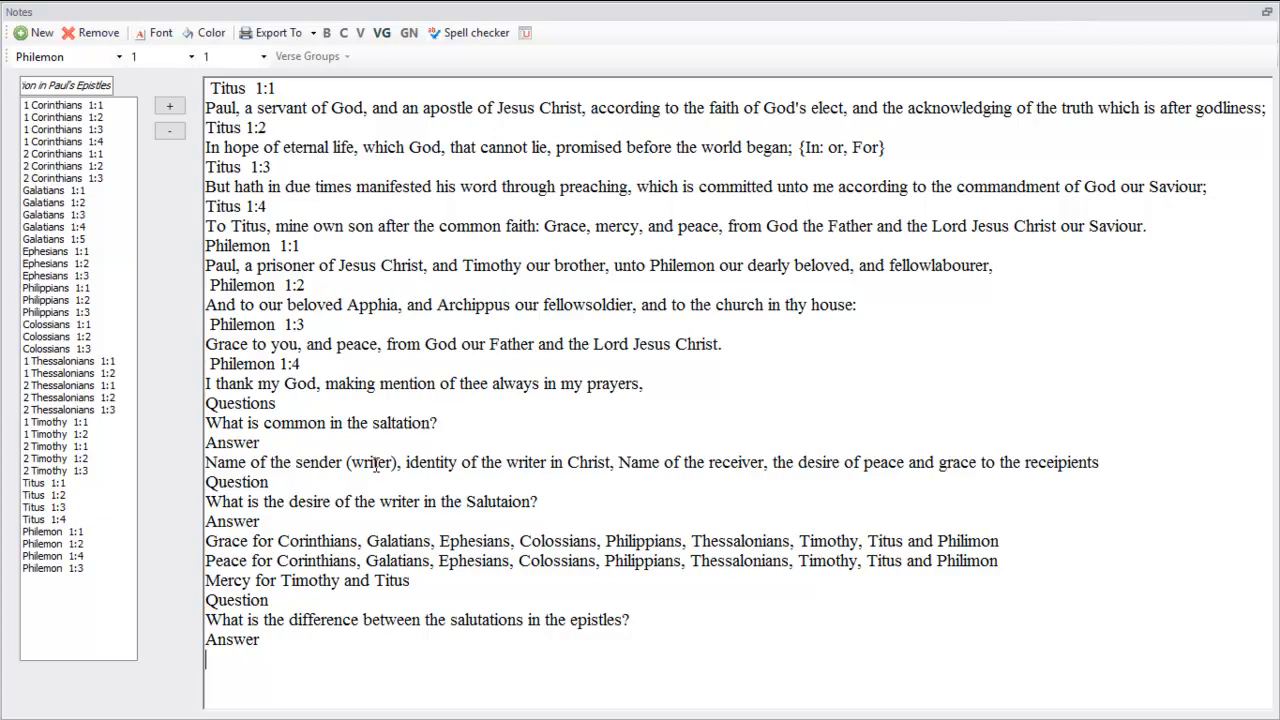
type("The writer thank")
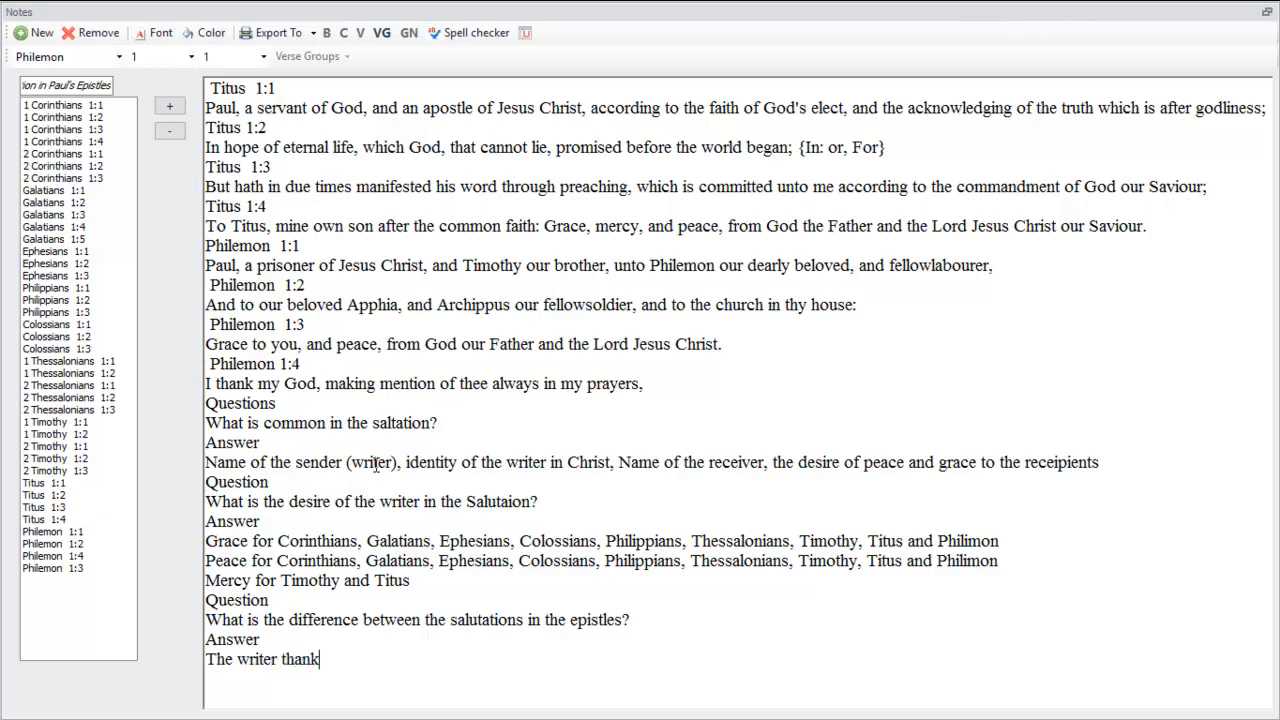
type("ed/ glorified/ blessed God in the salutation")
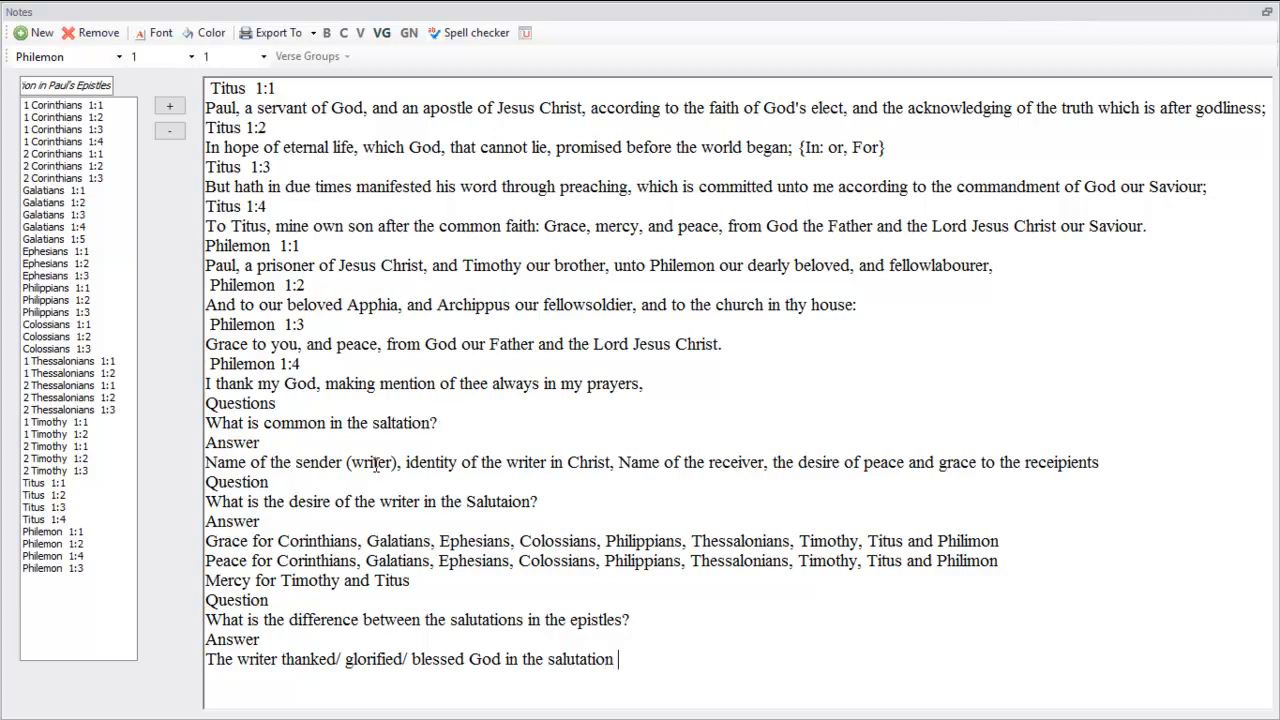
type(" except in 1 Tin")
Complete the answer sentence with "except in 1 Timothy and Titus"
key("BackSpace")
type("mo")
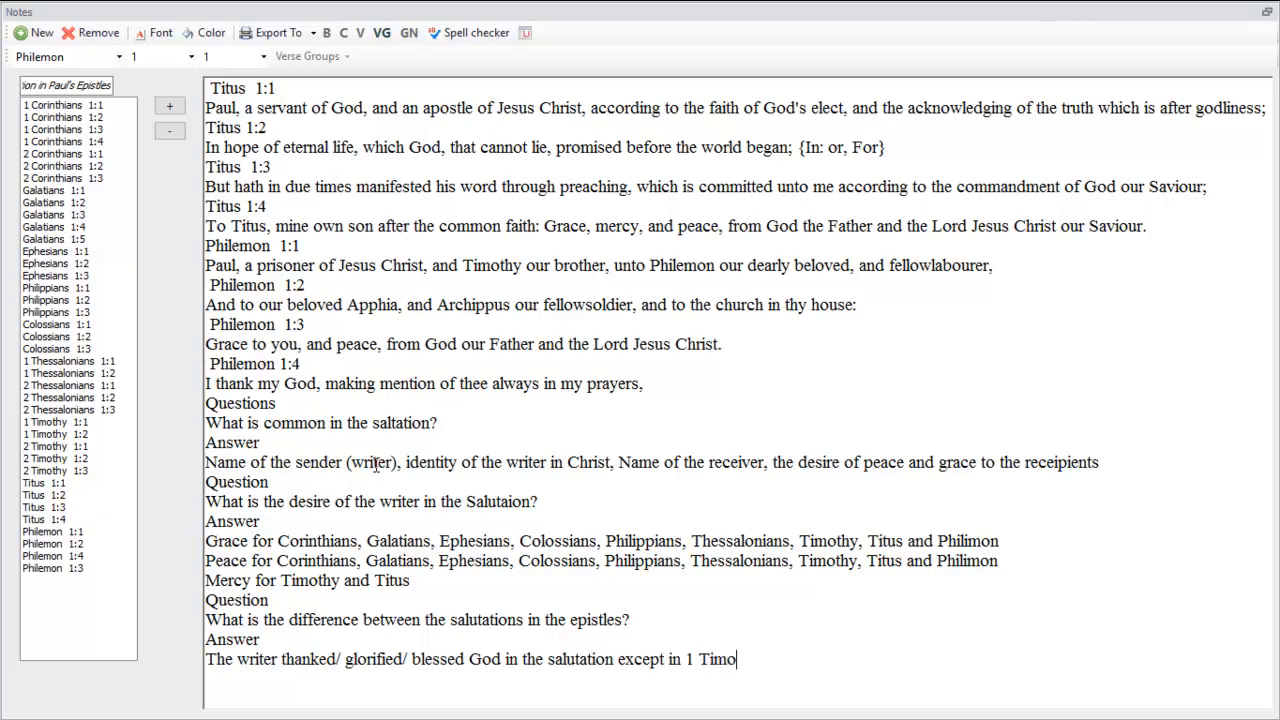
type("thy and ")
type("Titus")
On a new line of the answer, write "In some of them the writer mentions the"
type("In ")
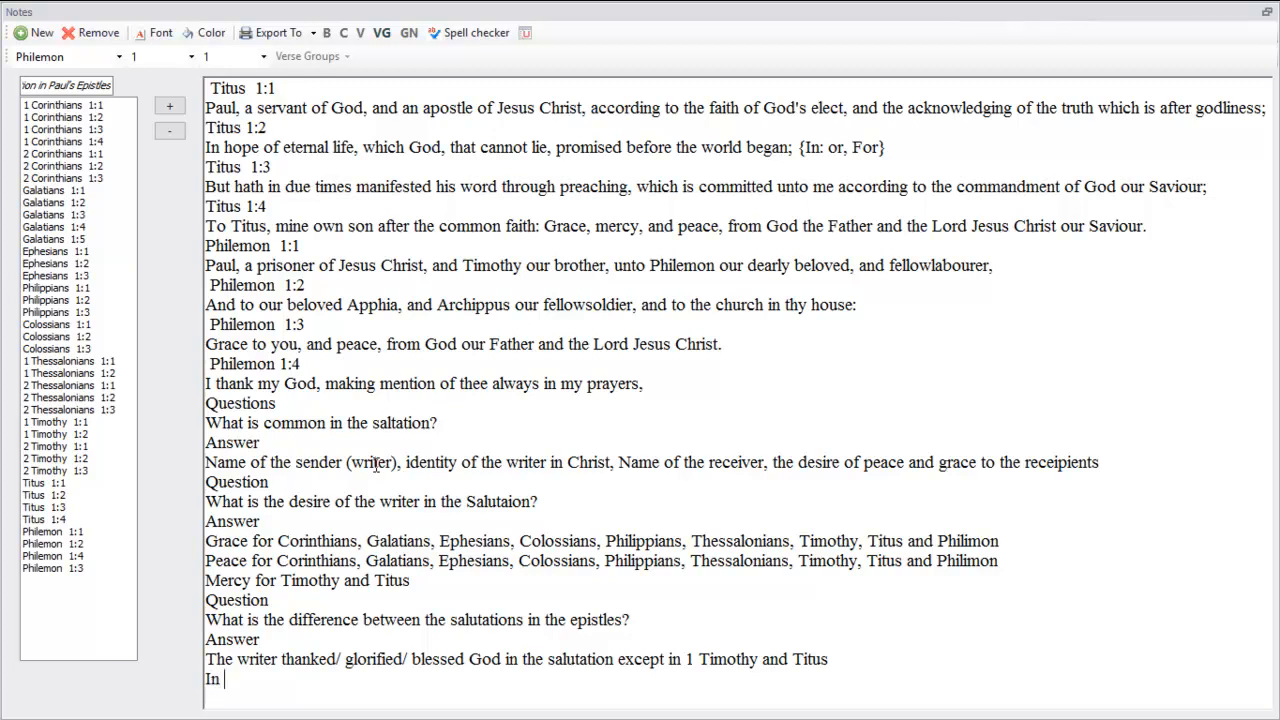
type("some of them ")
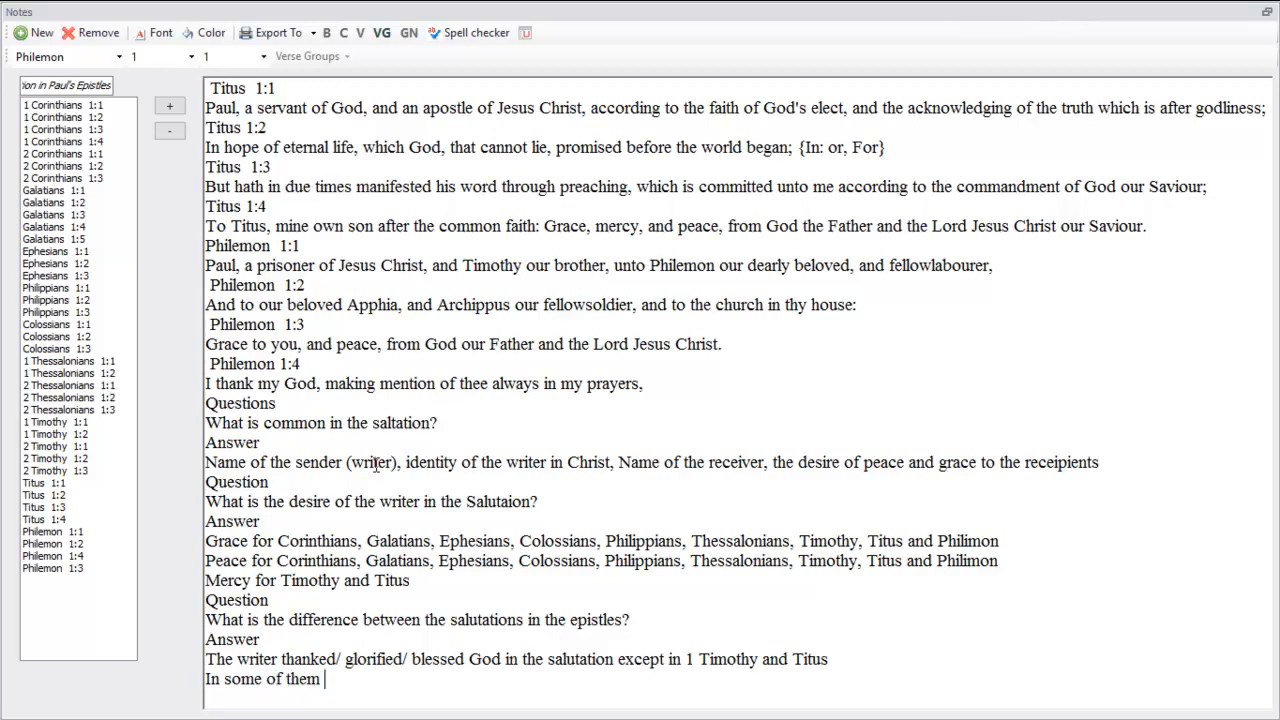
type("the writer menti")
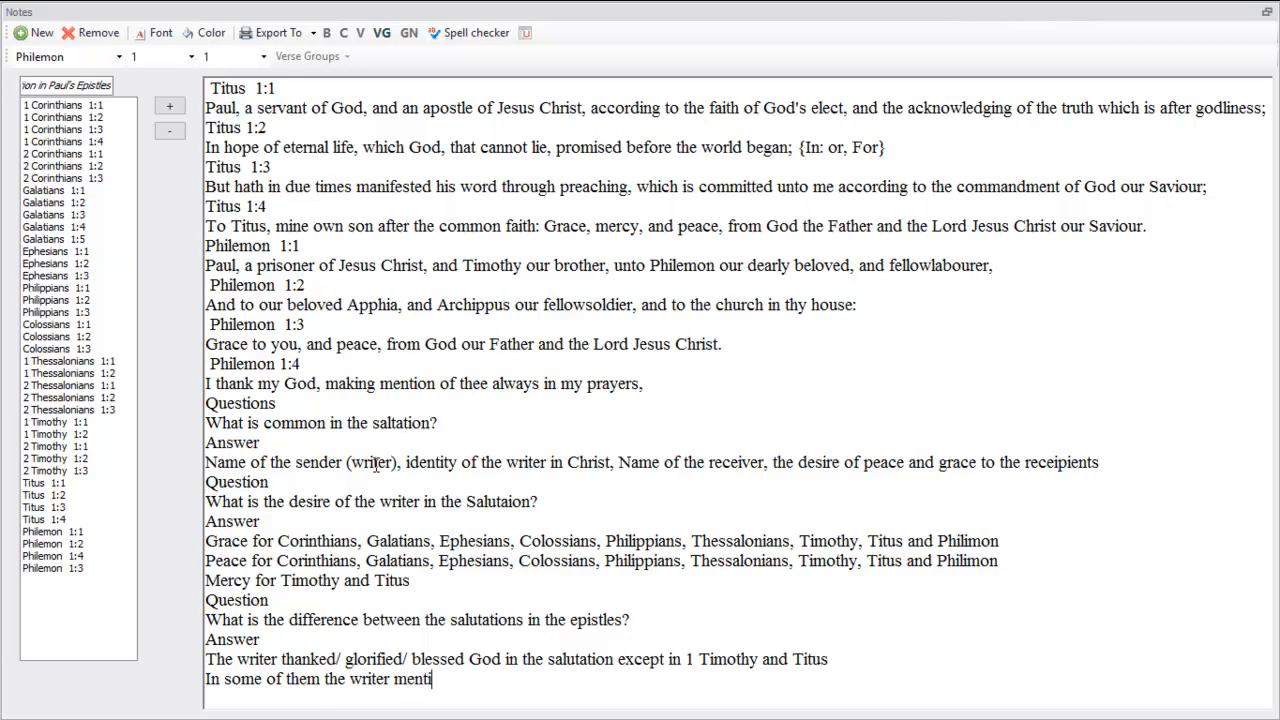
type("ons the relations")
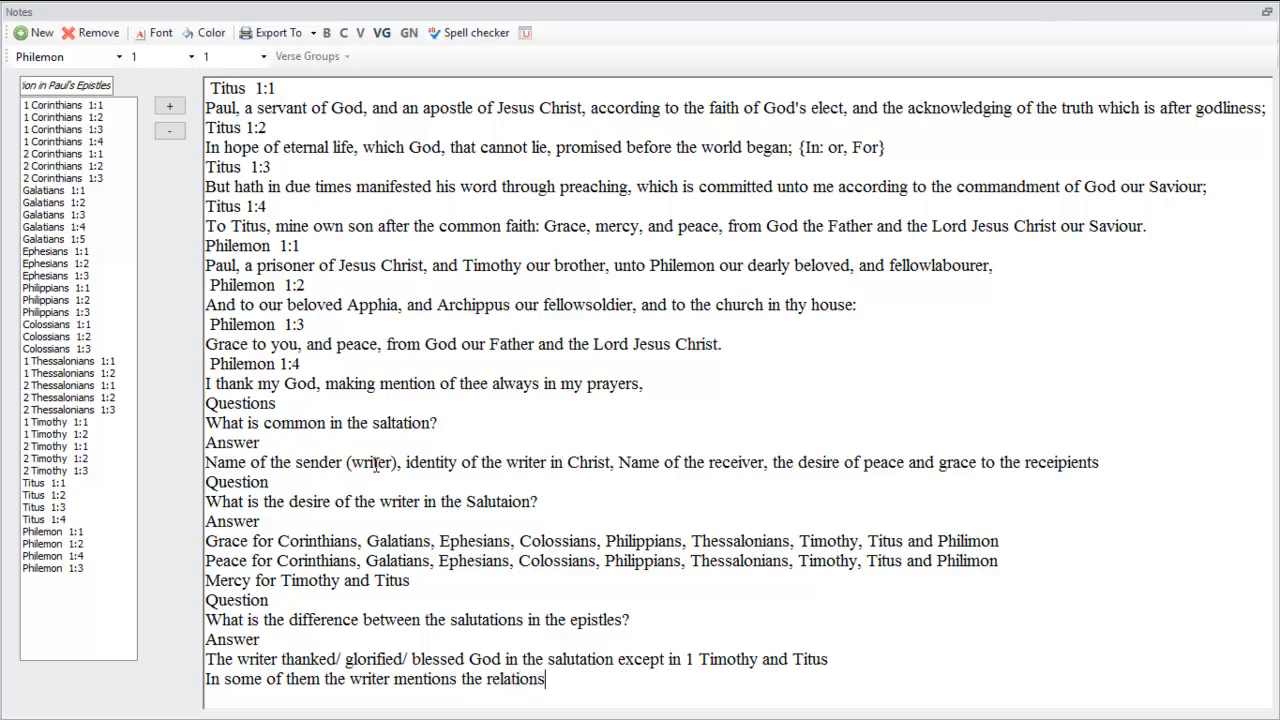
type("hip with the re")
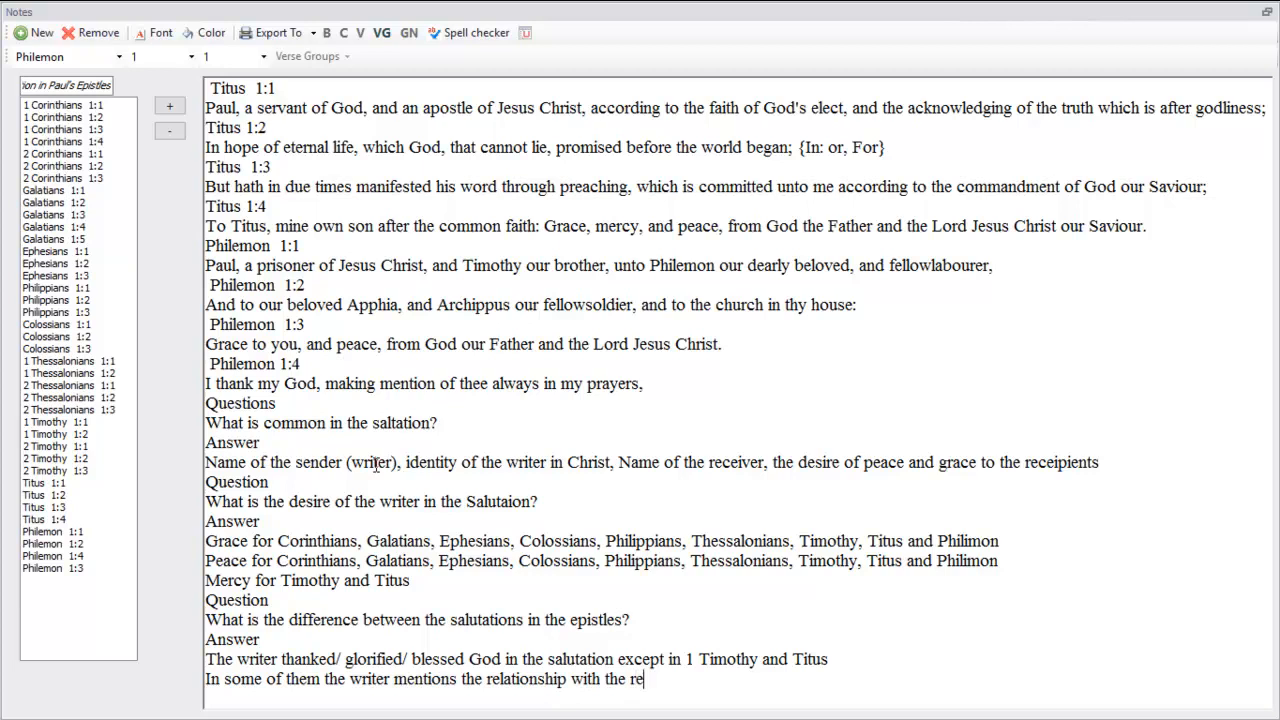
type("ceipients")
Add the heading "Personal Application" on a new line below the last answer
type("Pers")
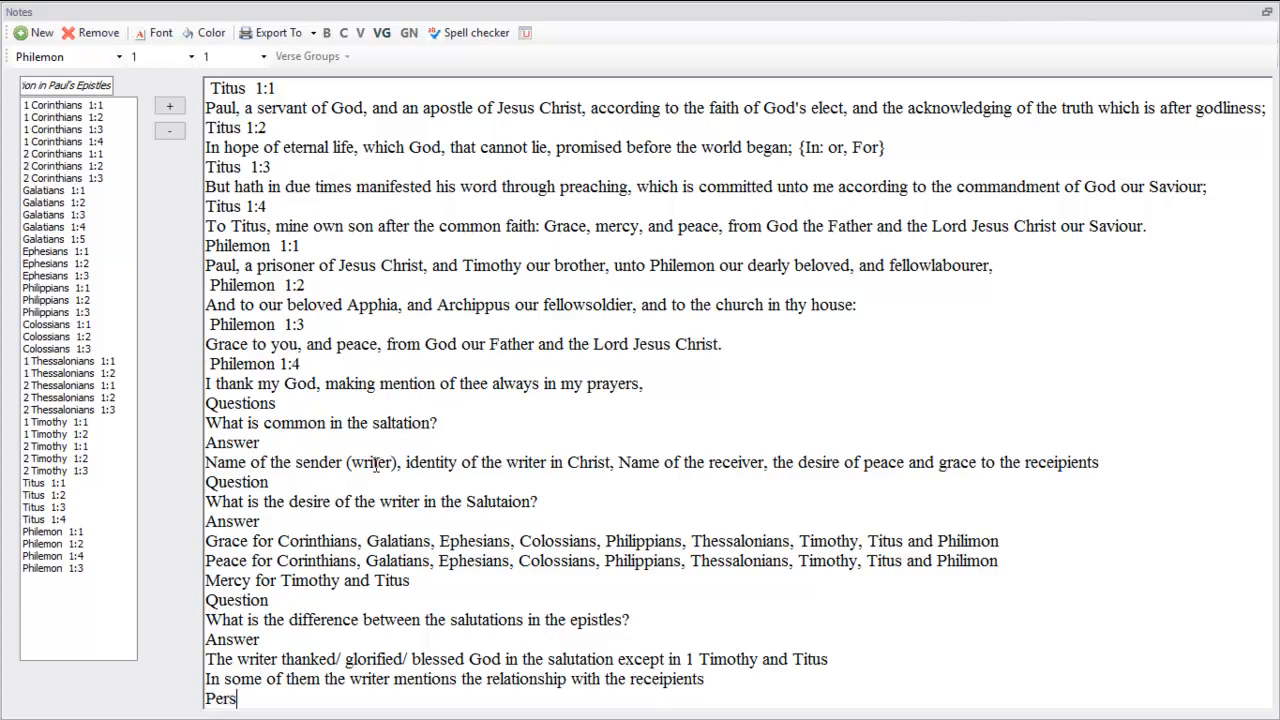
type("onal Application")
key("Return")
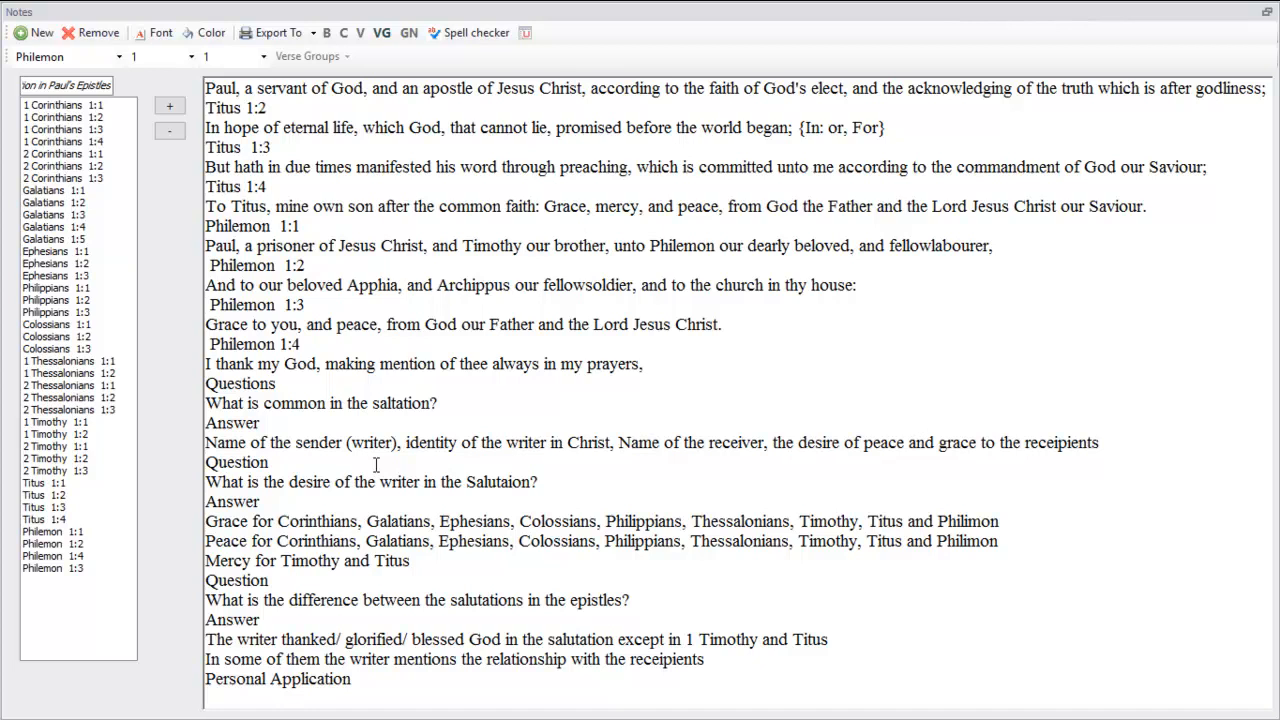
Under the Personal Application heading, write "Next week I will write a letter to my friend"
type("Next week I w")
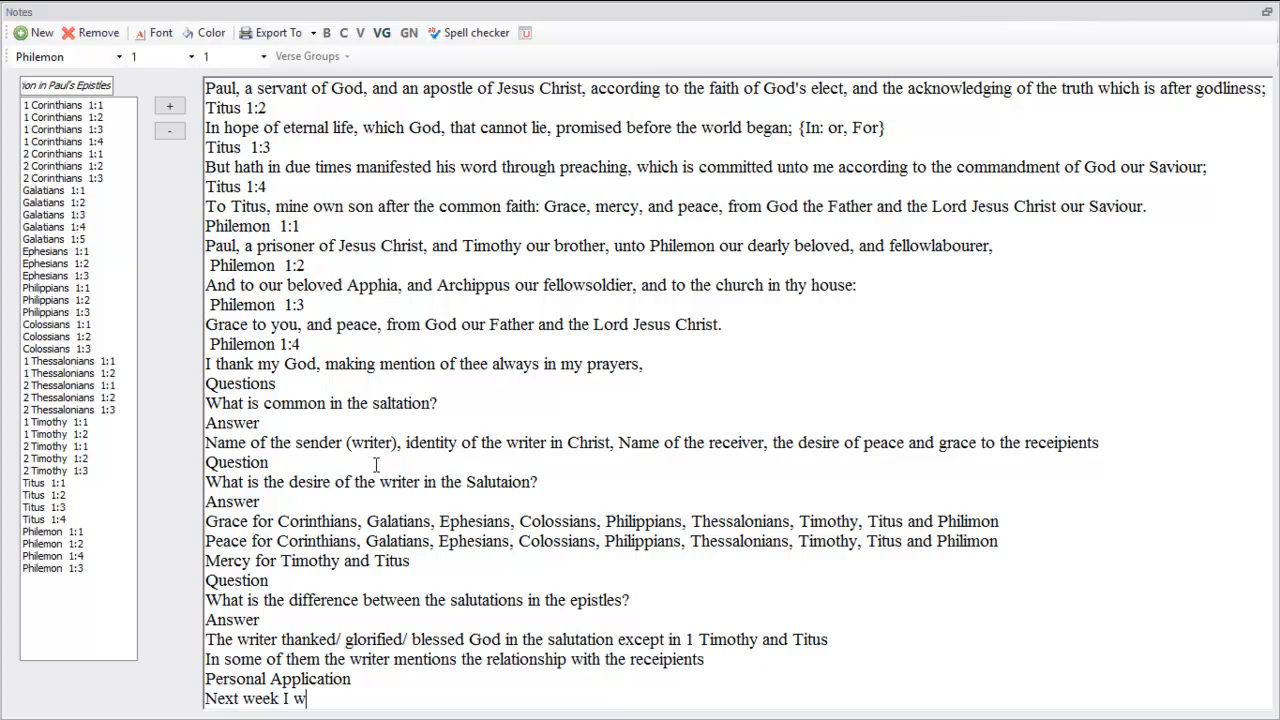
type("ill write a letter to my fr")
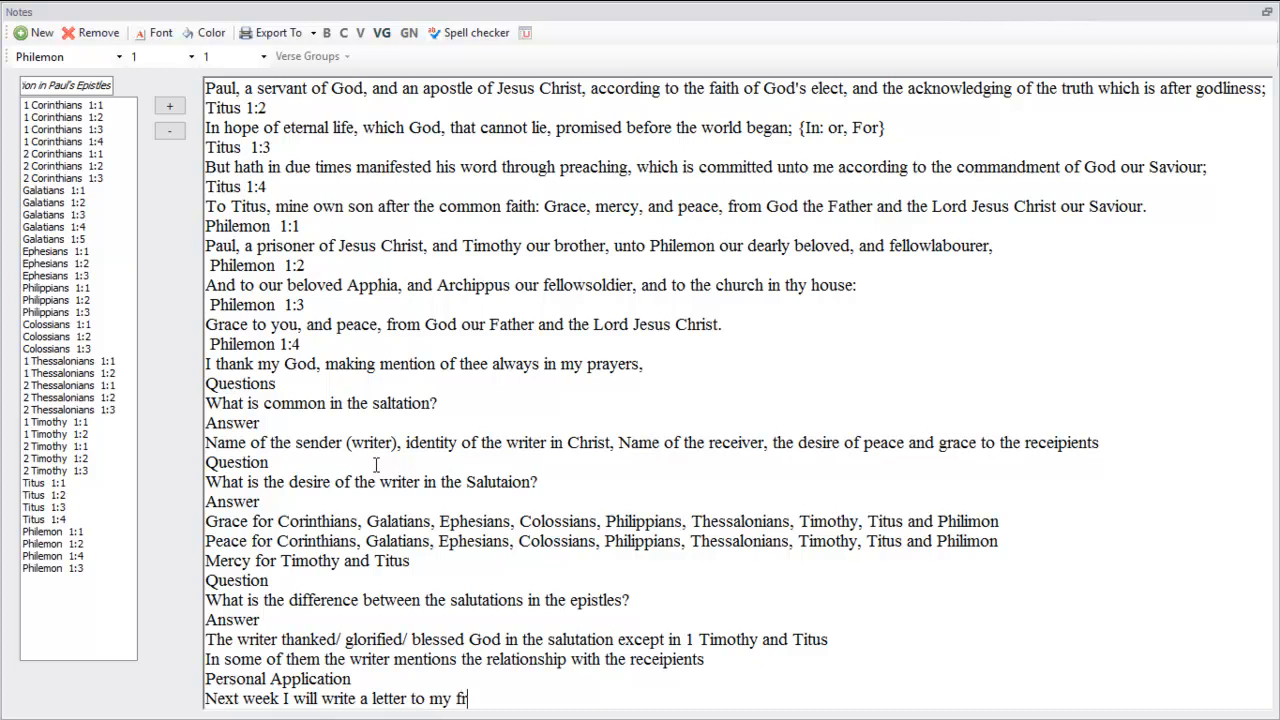
type("iend Rick about What")
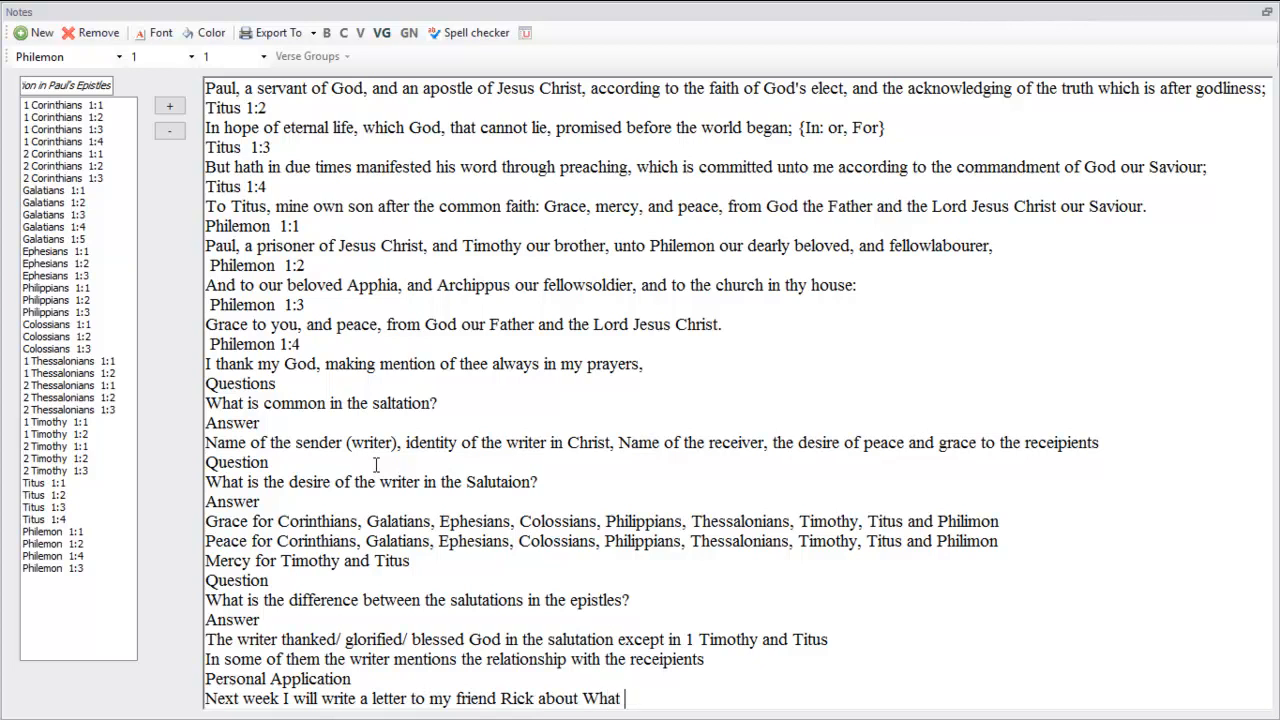
type(" I have learne")
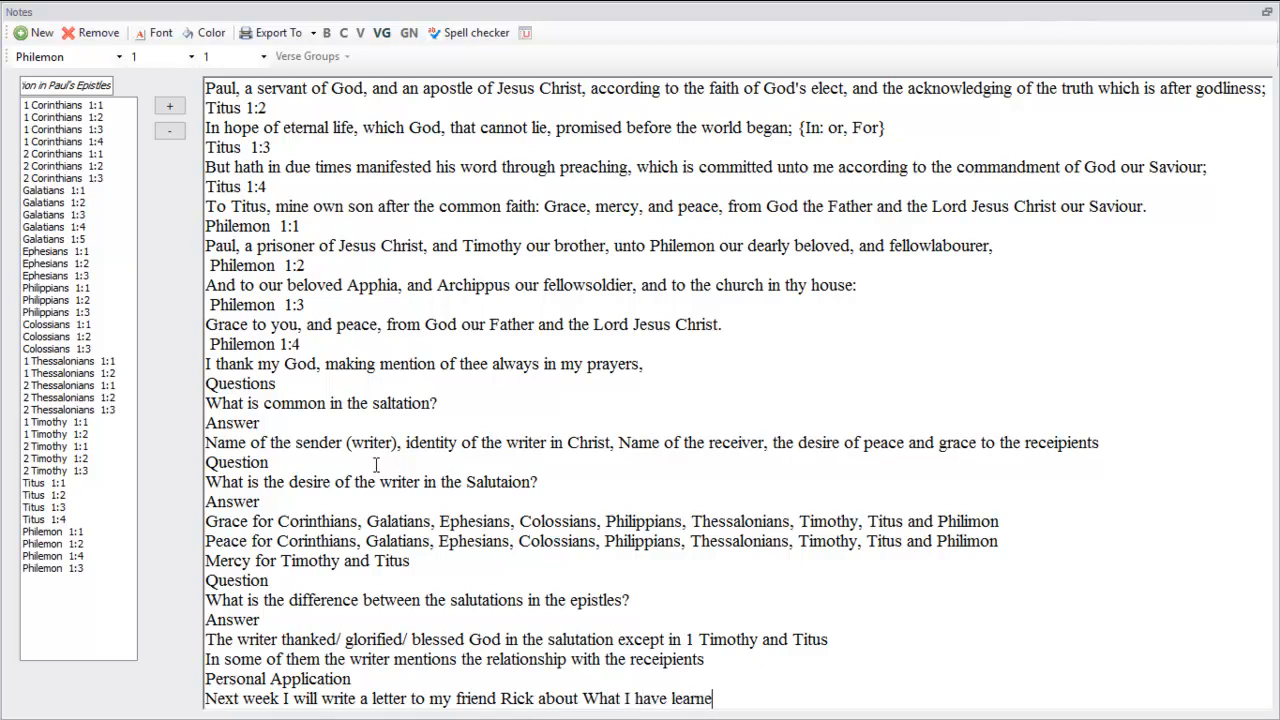
type("d from the study of the book of Ruth. In the beginn")
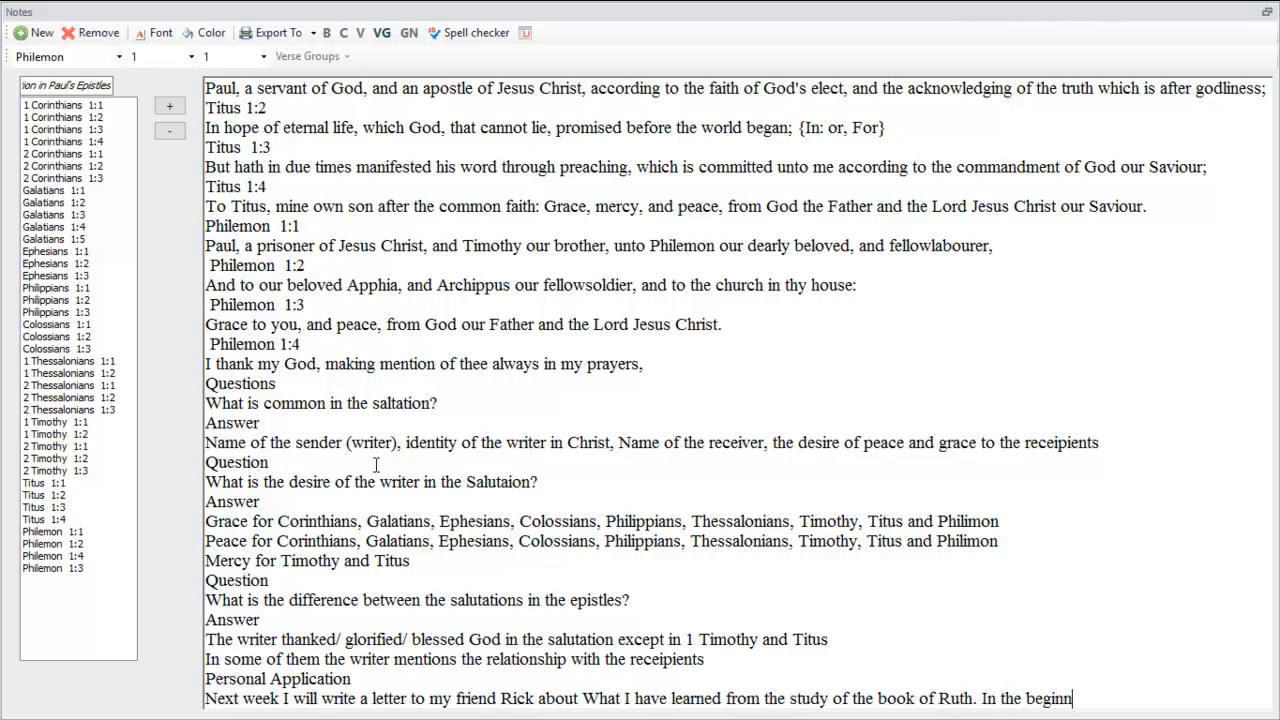
type("ing of the letter I")
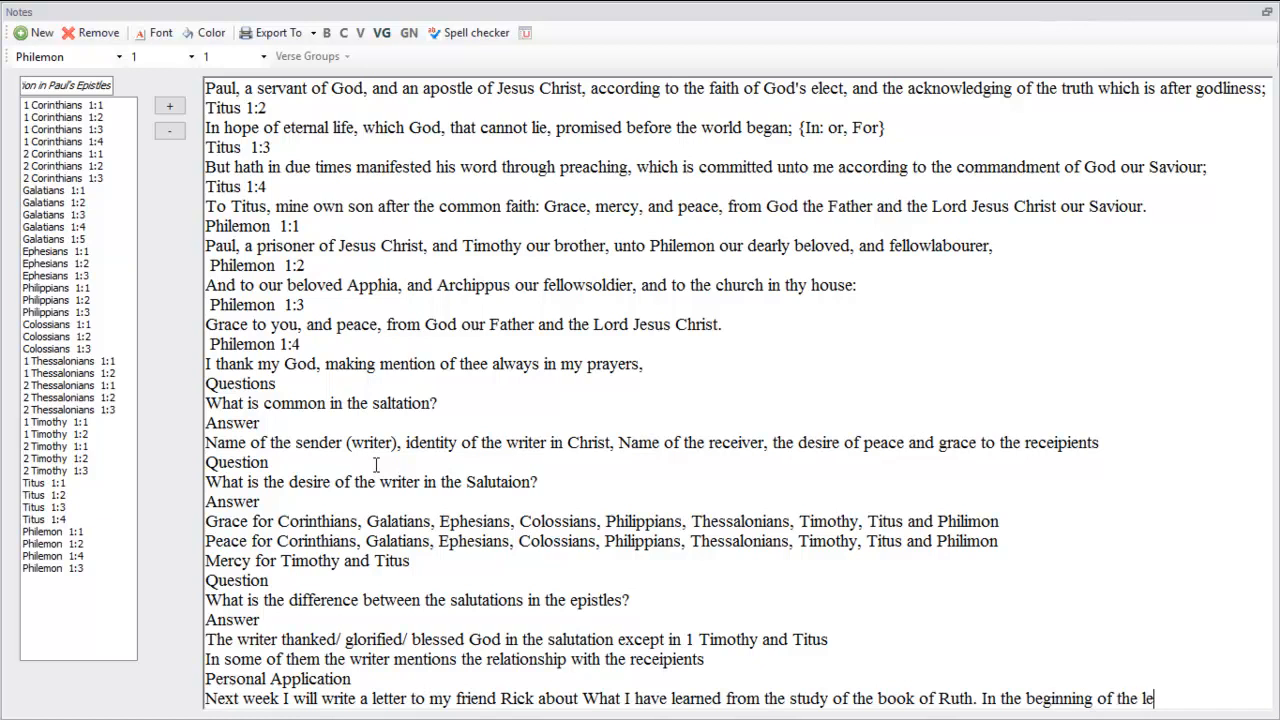
type(" will write")
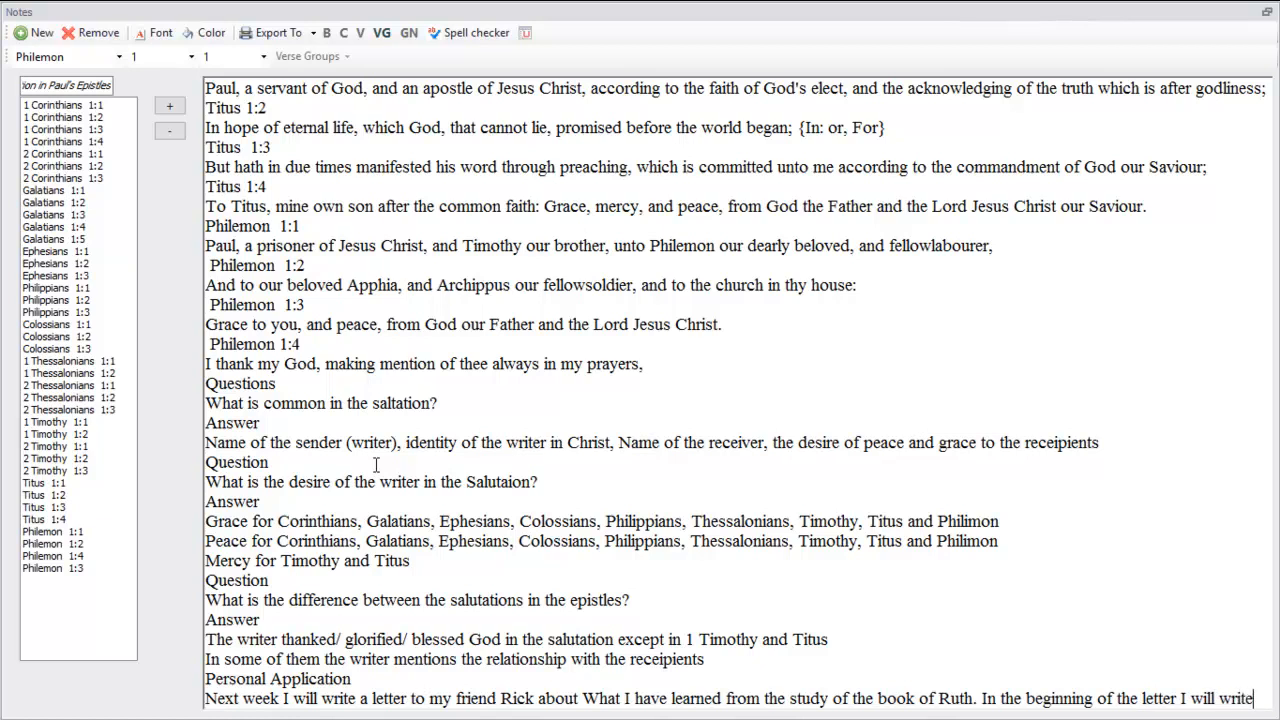
type(" my nam")
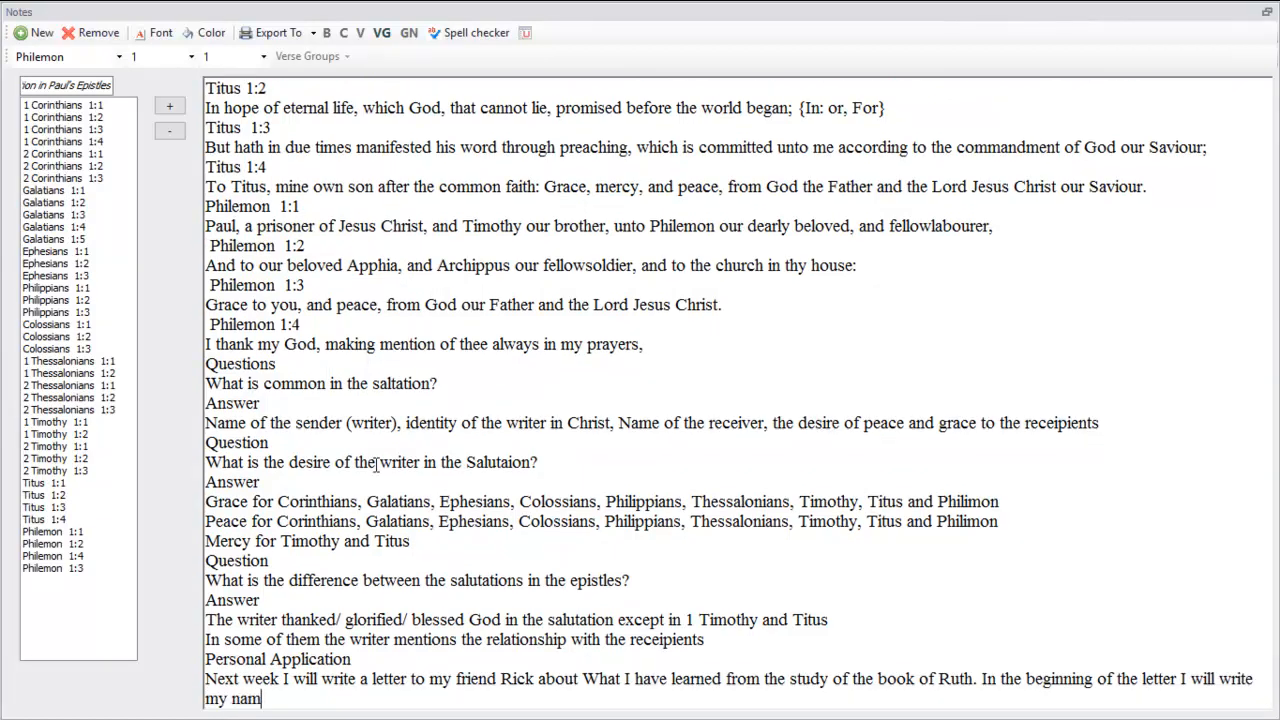
type("e, name of th")
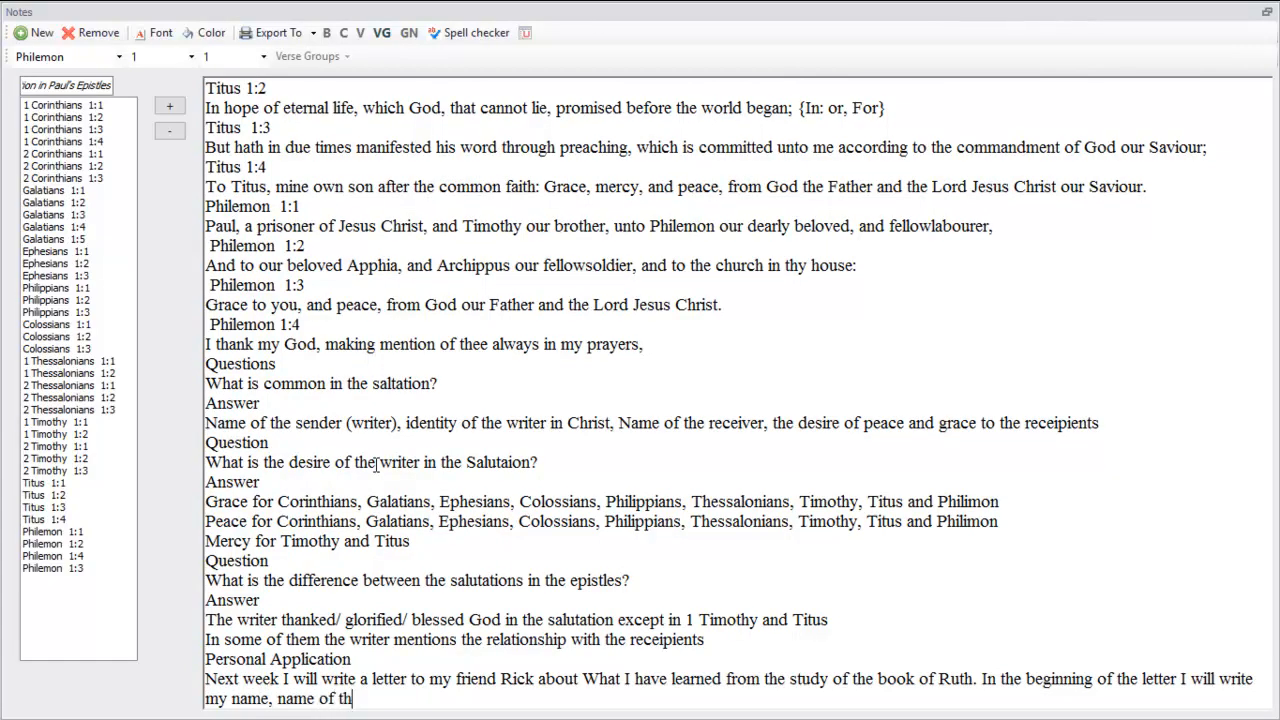
type("e receipinet,")
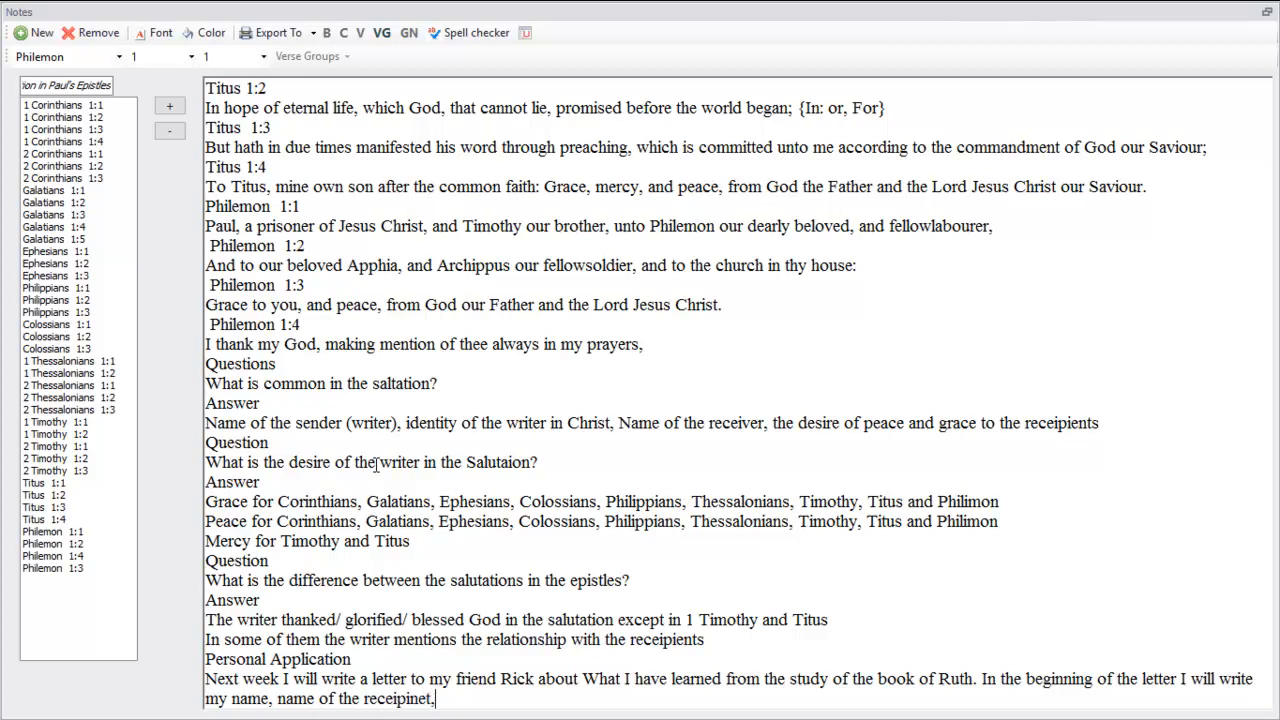
type(" with the expression")
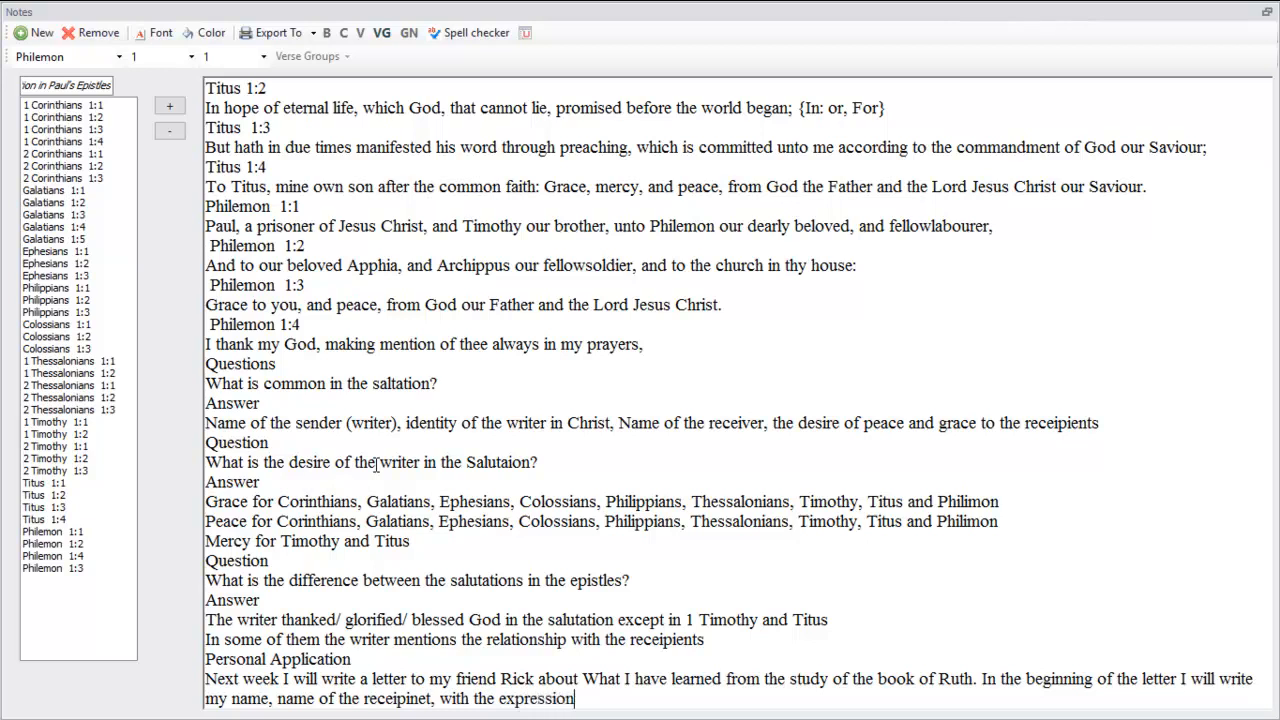
type(" of my desire of")
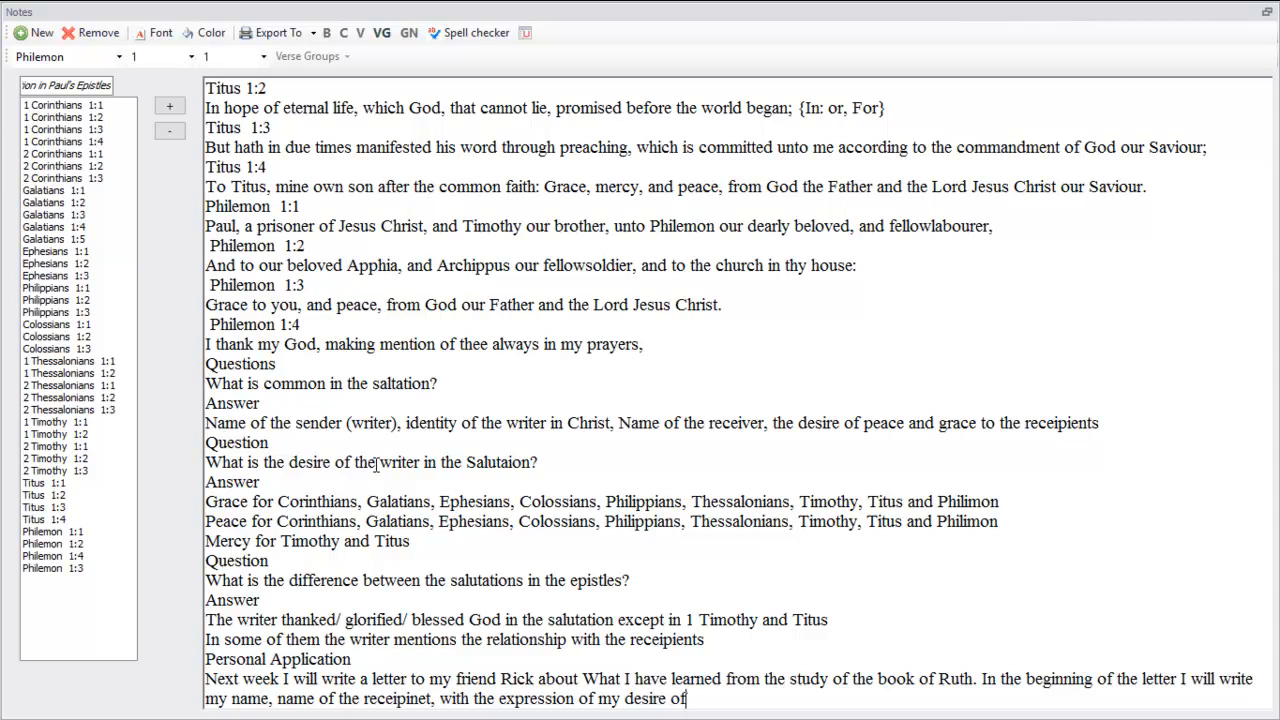
type(" grace, peace ")
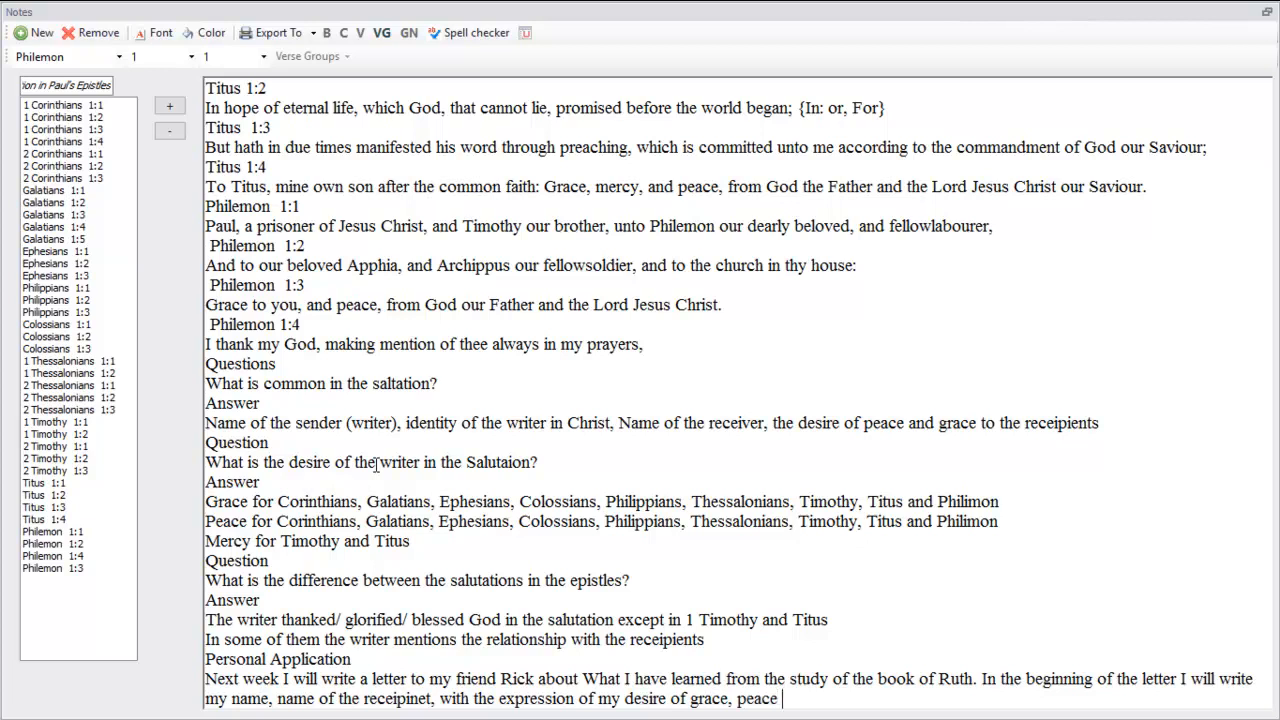
type(",and mercy as well as to ")
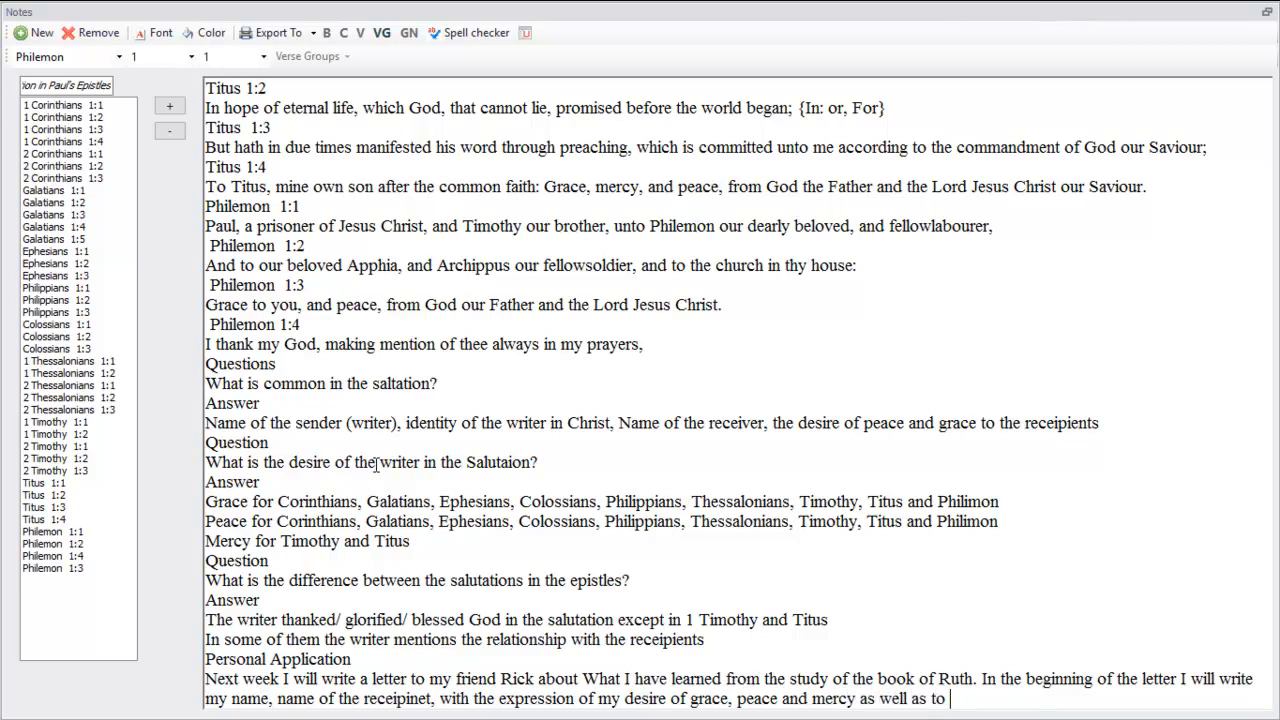
type("glorify God.")
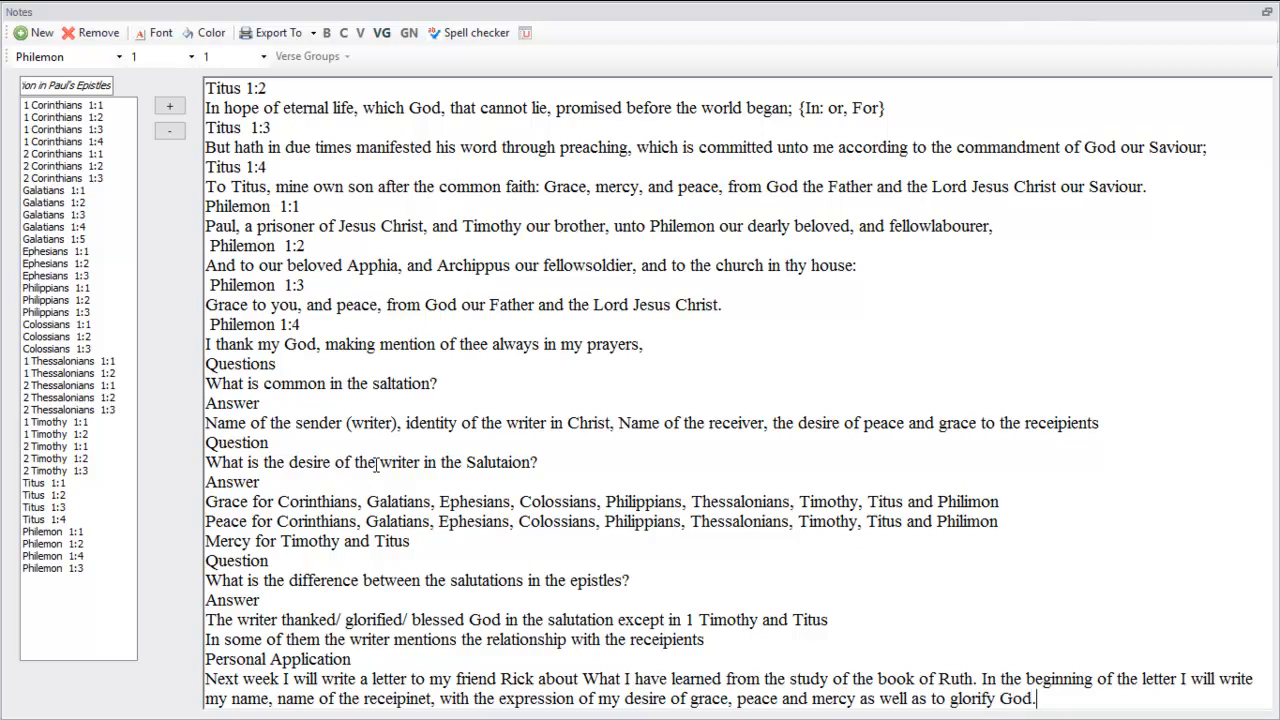
Finish the application sentence with "and mercy as well as to glorify God"
scroll(375, 464, "up", 10)
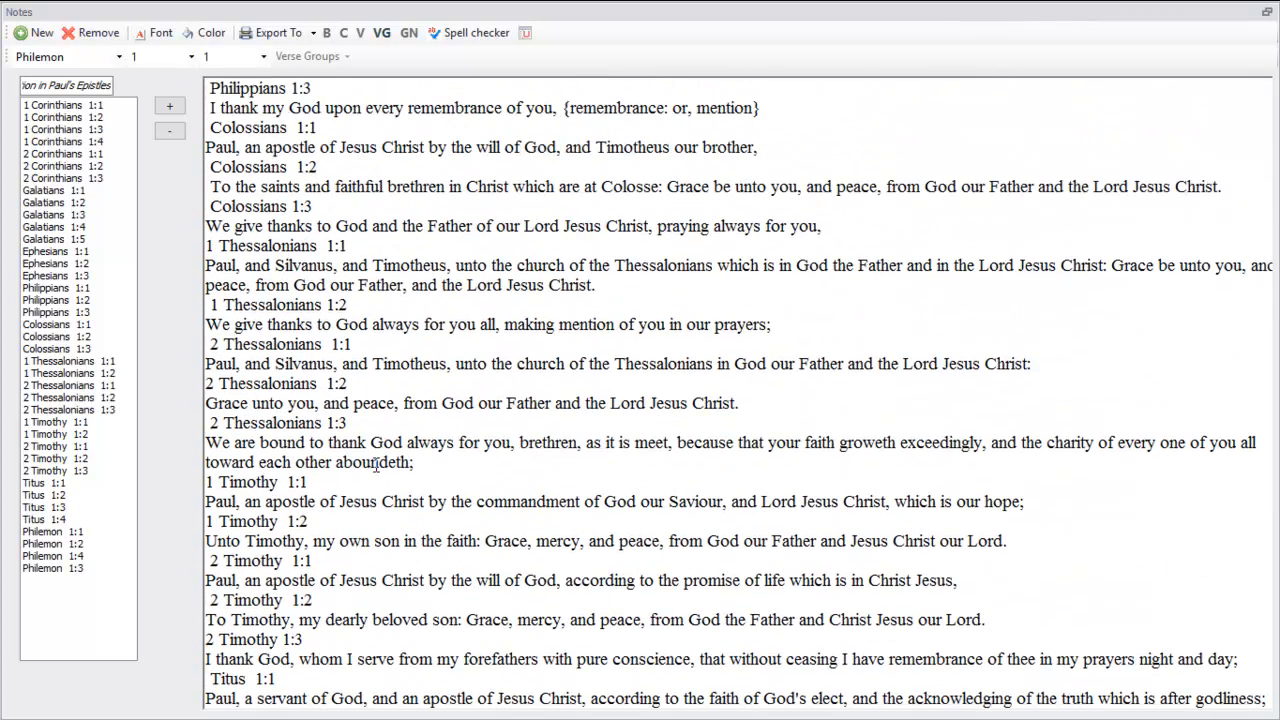